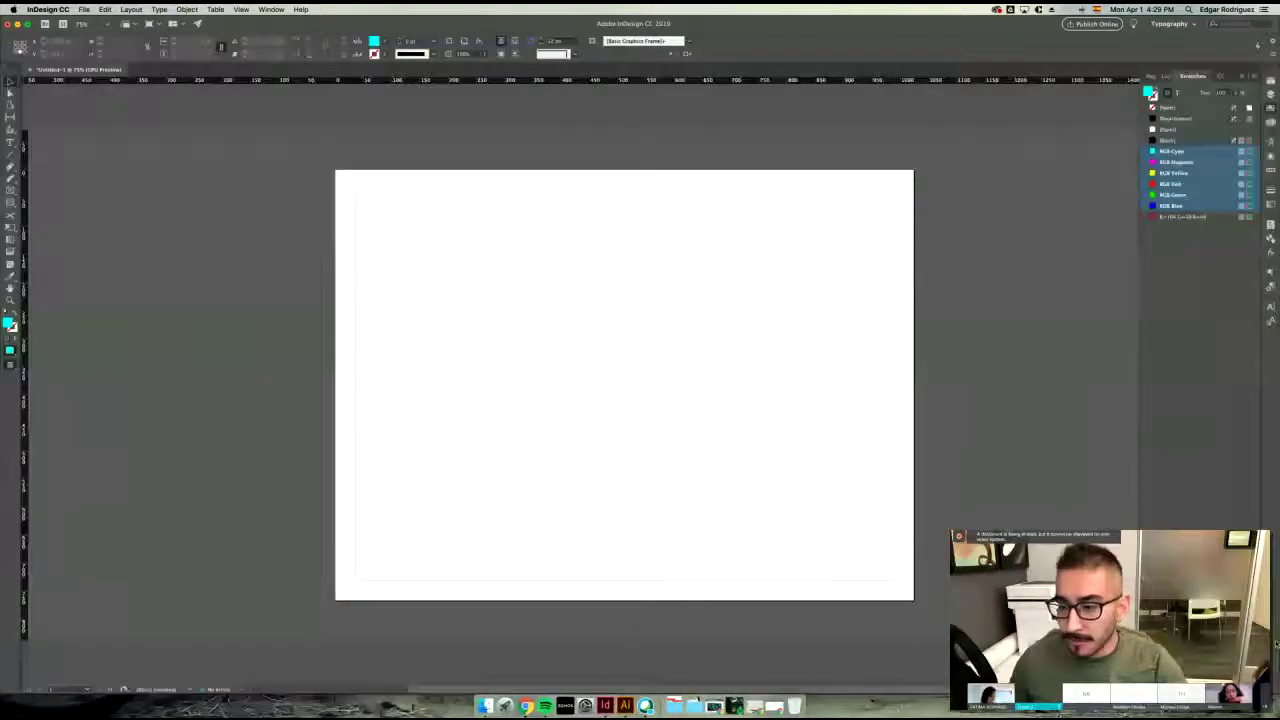
- Delete the selected default RGB swatches, replacing them with [Black], and set the fill to [None]
{"action": "left_click", "coordinate": [1249, 688]}
{"action": "left_click", "coordinate": [701, 386]}
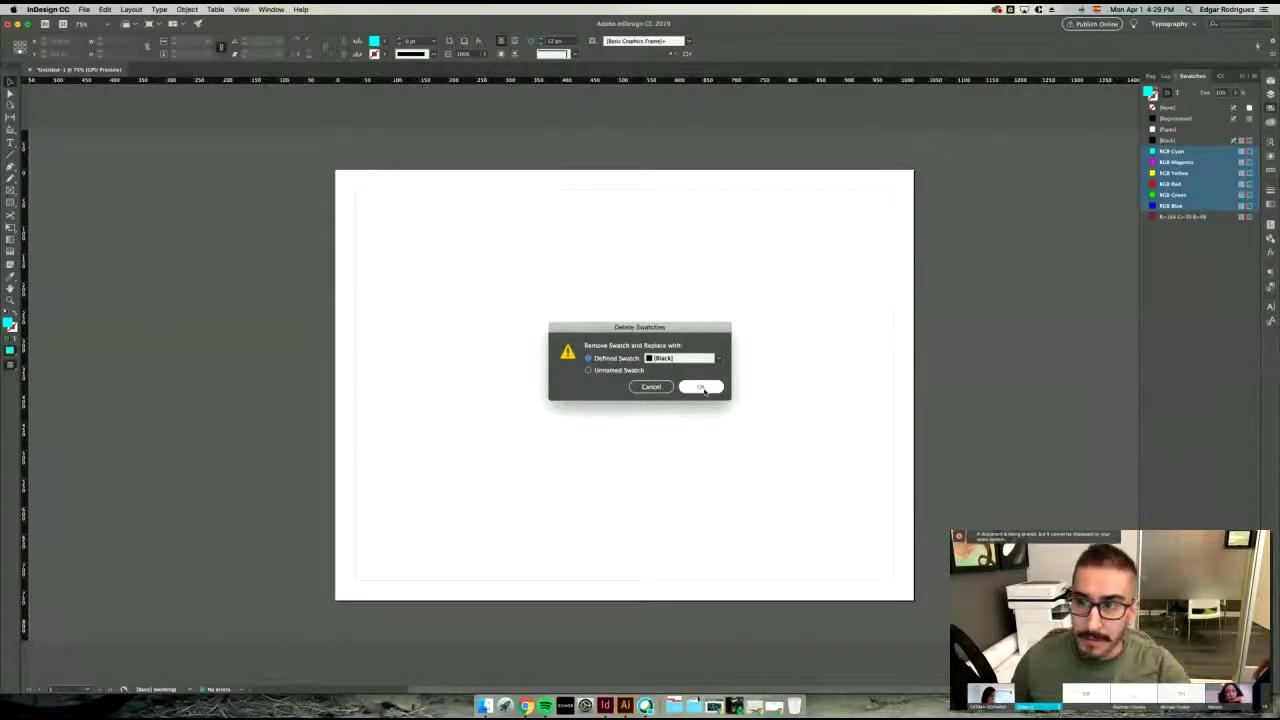
{"action": "left_click", "coordinate": [1167, 107]}
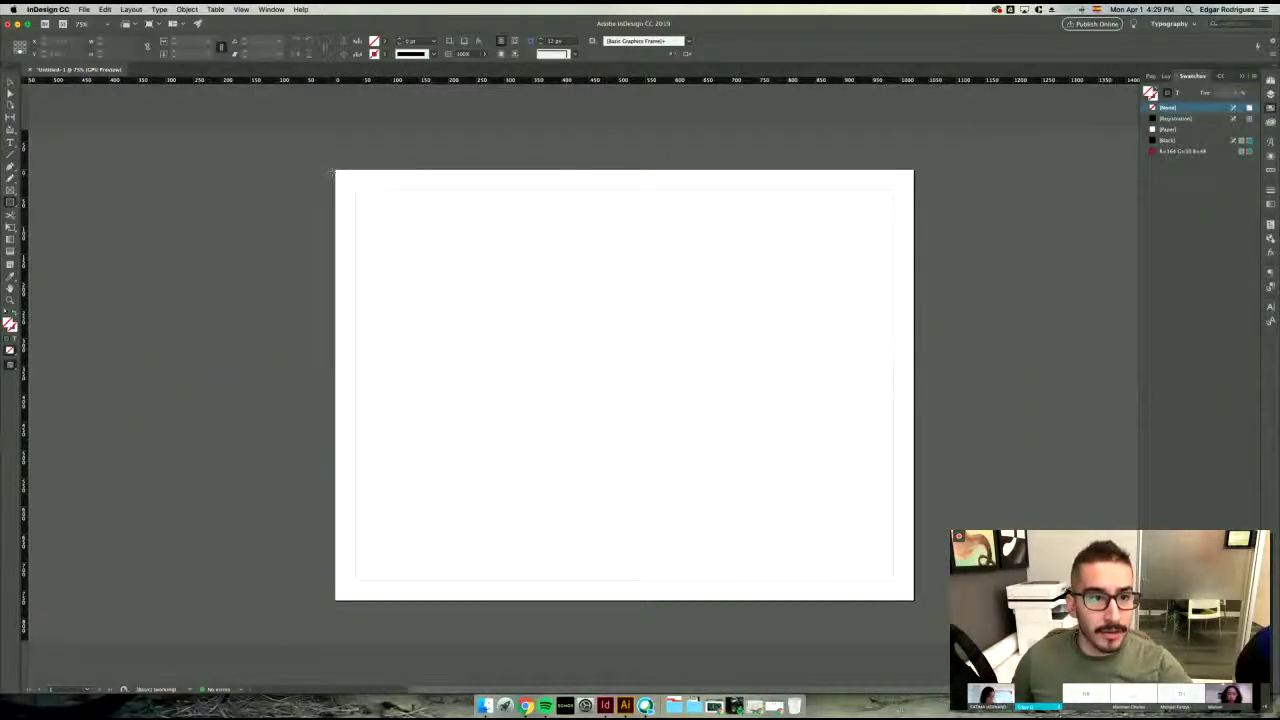
- Draw a rectangle covering the whole 1024 by 768 px page and fill it with the dark red swatch
{"action": "mouse_move", "coordinate": [336, 172]}
{"action": "left_mouse_down"}
{"action": "mouse_move", "coordinate": [690, 436]}
{"action": "mouse_move", "coordinate": [737, 422]}
{"action": "mouse_move", "coordinate": [765, 443]}
{"action": "left_mouse_up"}
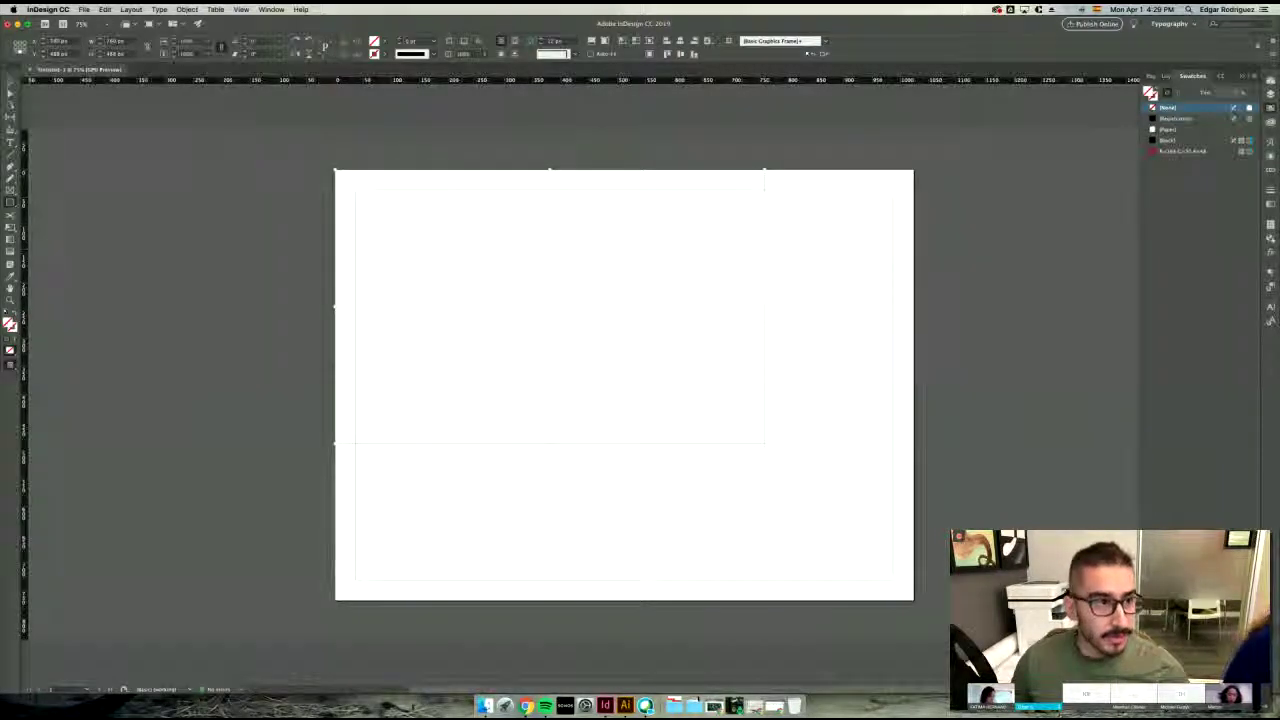
{"action": "left_click", "coordinate": [12, 88]}
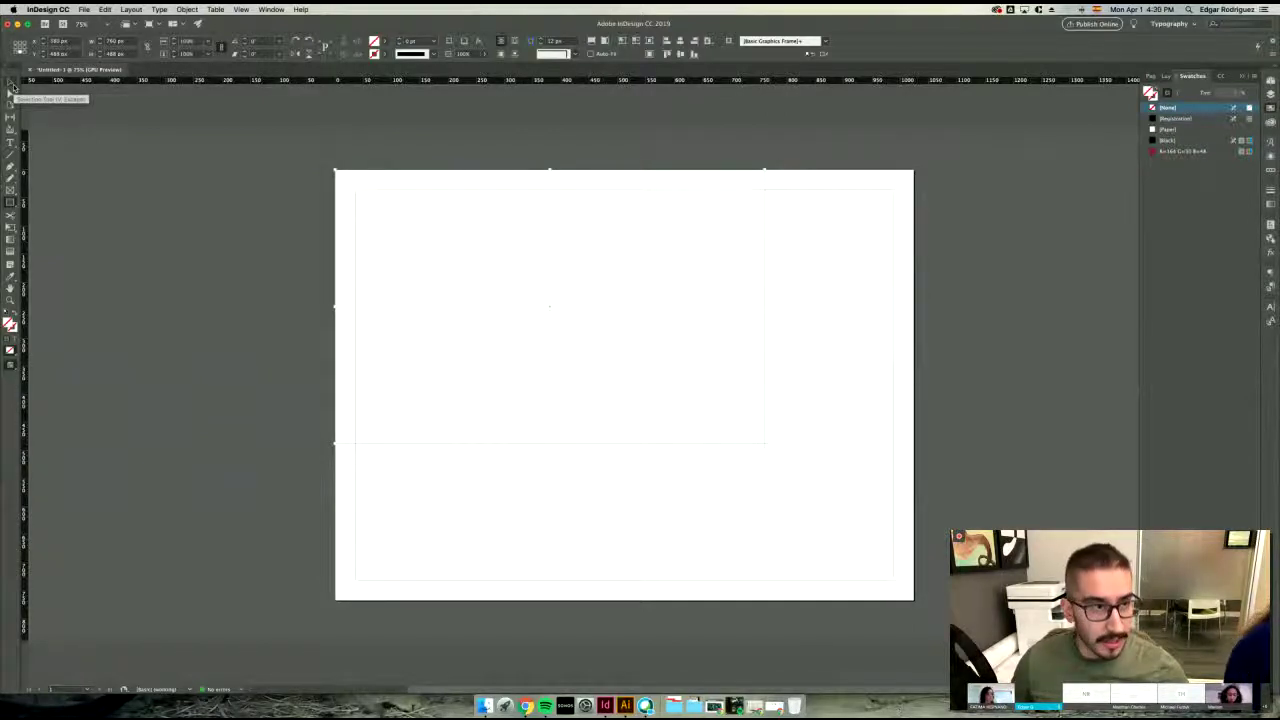
{"action": "left_click", "coordinate": [12, 88]}
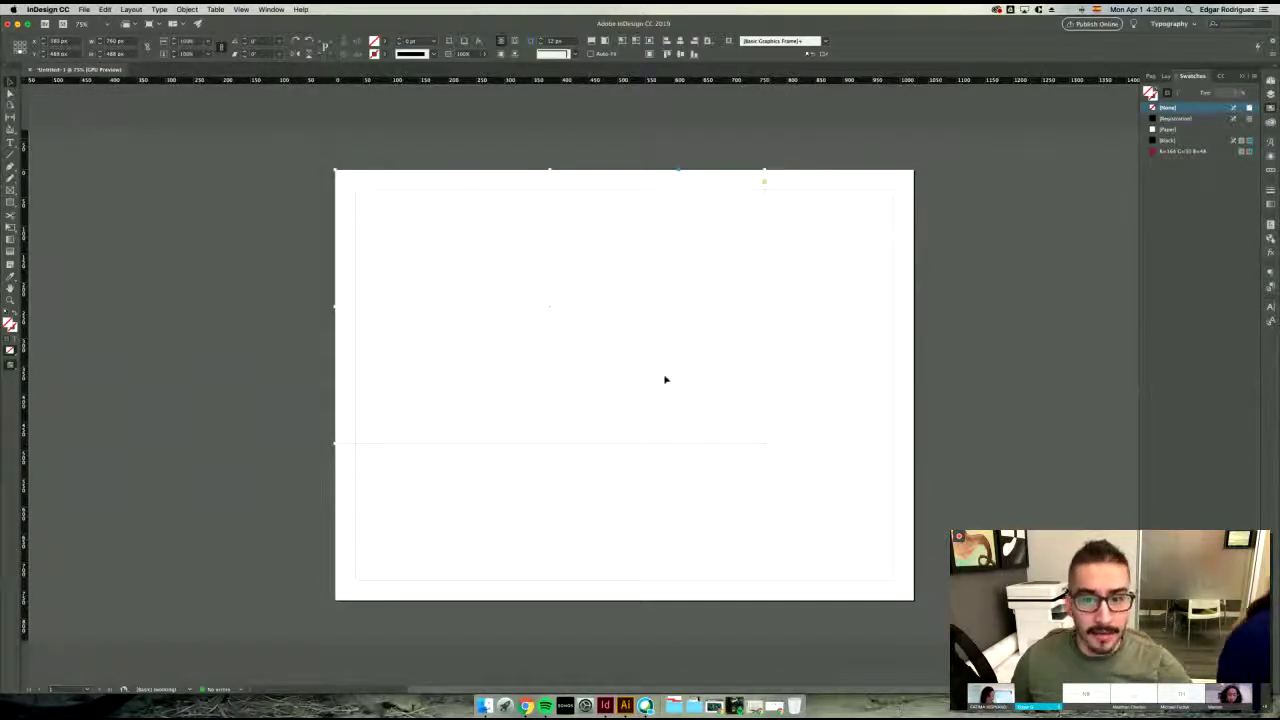
{"action": "left_click_drag", "start_coordinate": [762, 443], "coordinate": [915, 600]}
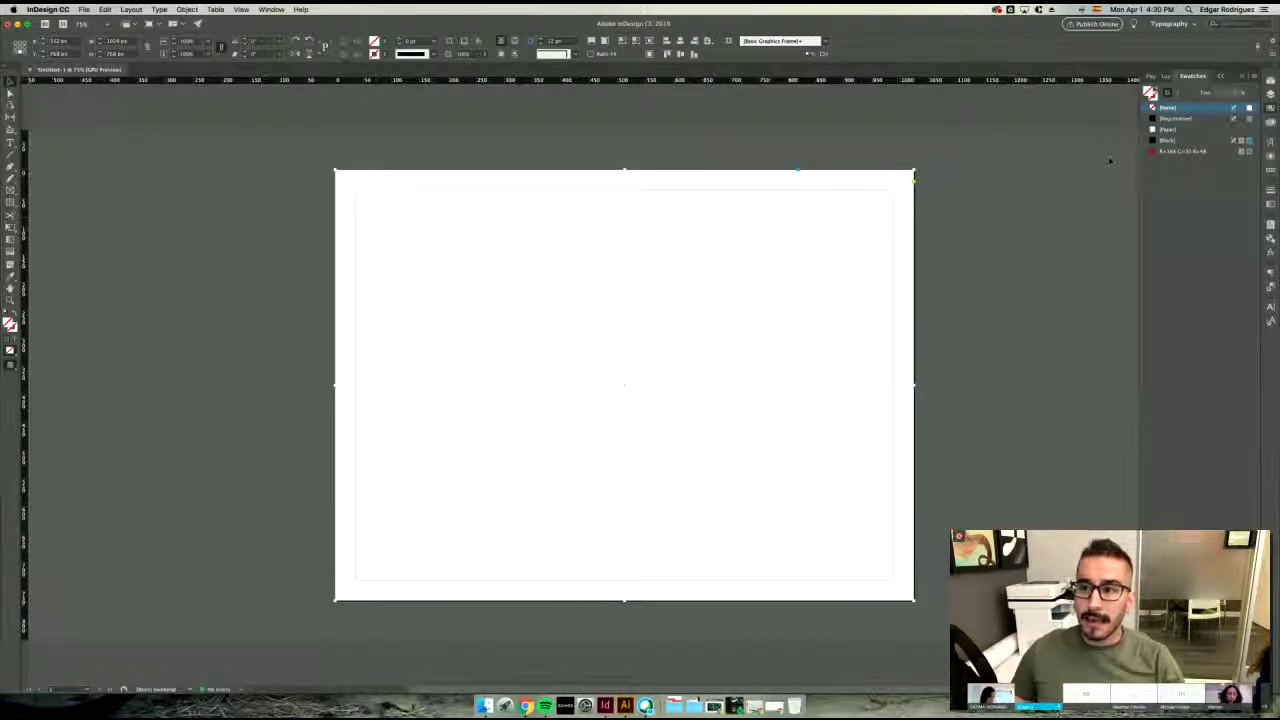
{"action": "left_click", "coordinate": [1185, 151]}
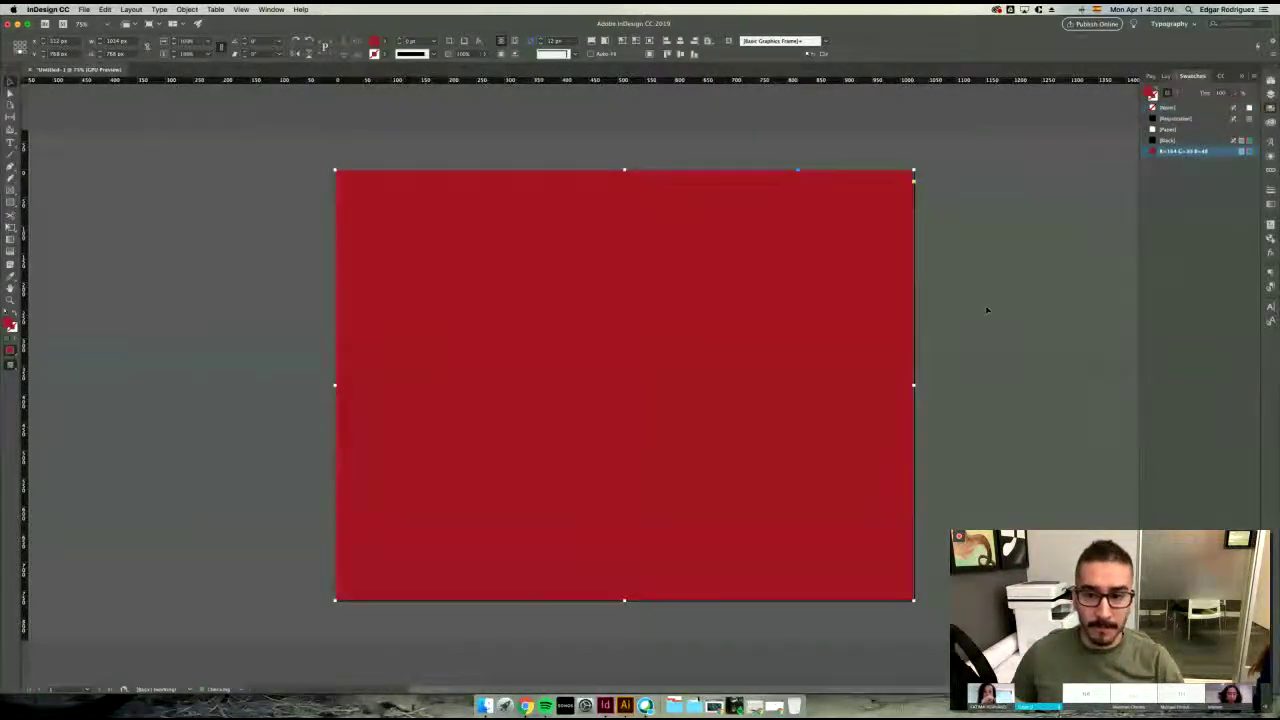
{"action": "left_click", "coordinate": [970, 317]}
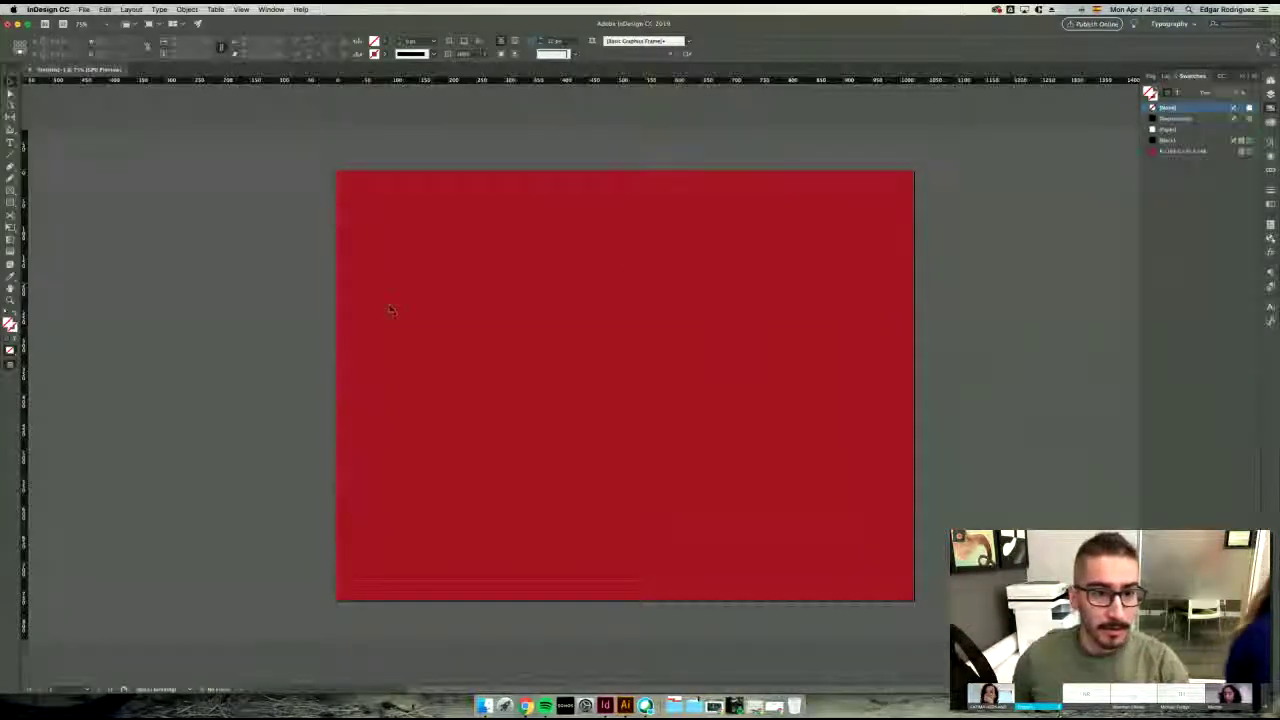
- Open LW_Slides_Examples6.png from Finder in Preview to examine the finished slide's layout, and return to InDesign
{"action": "left_click", "coordinate": [484, 706]}
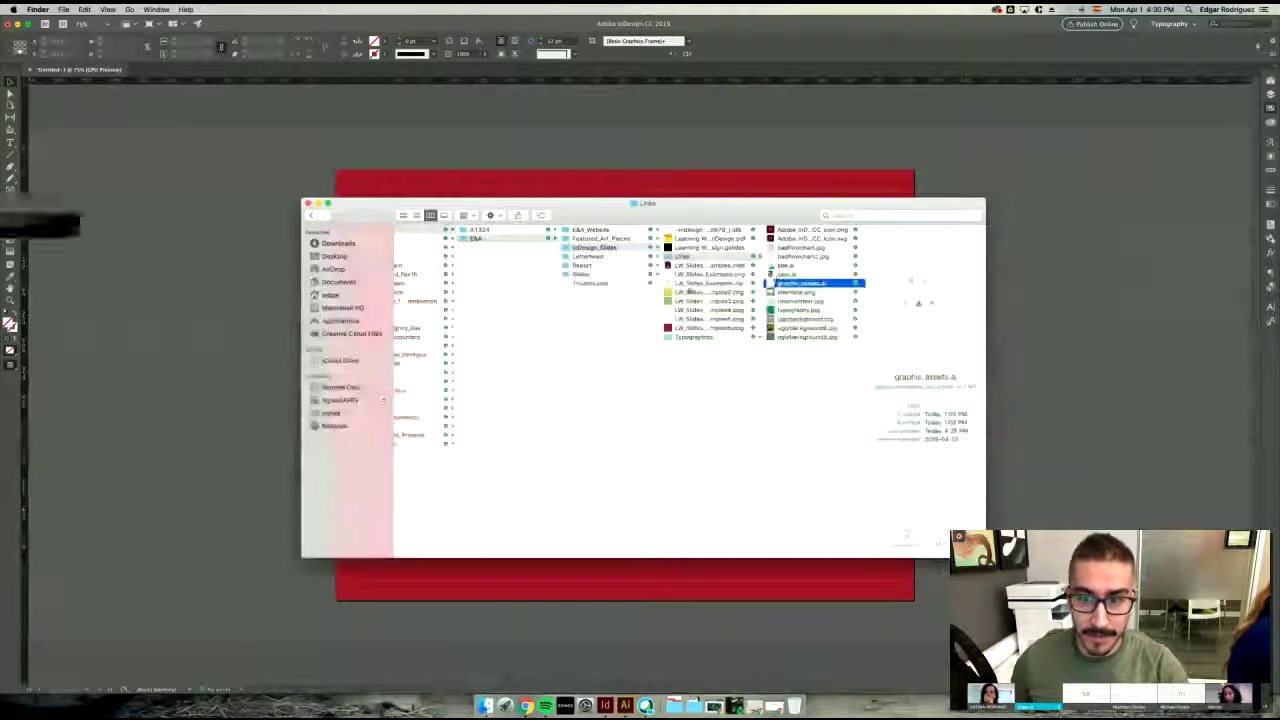
{"action": "double_click", "coordinate": [700, 328]}
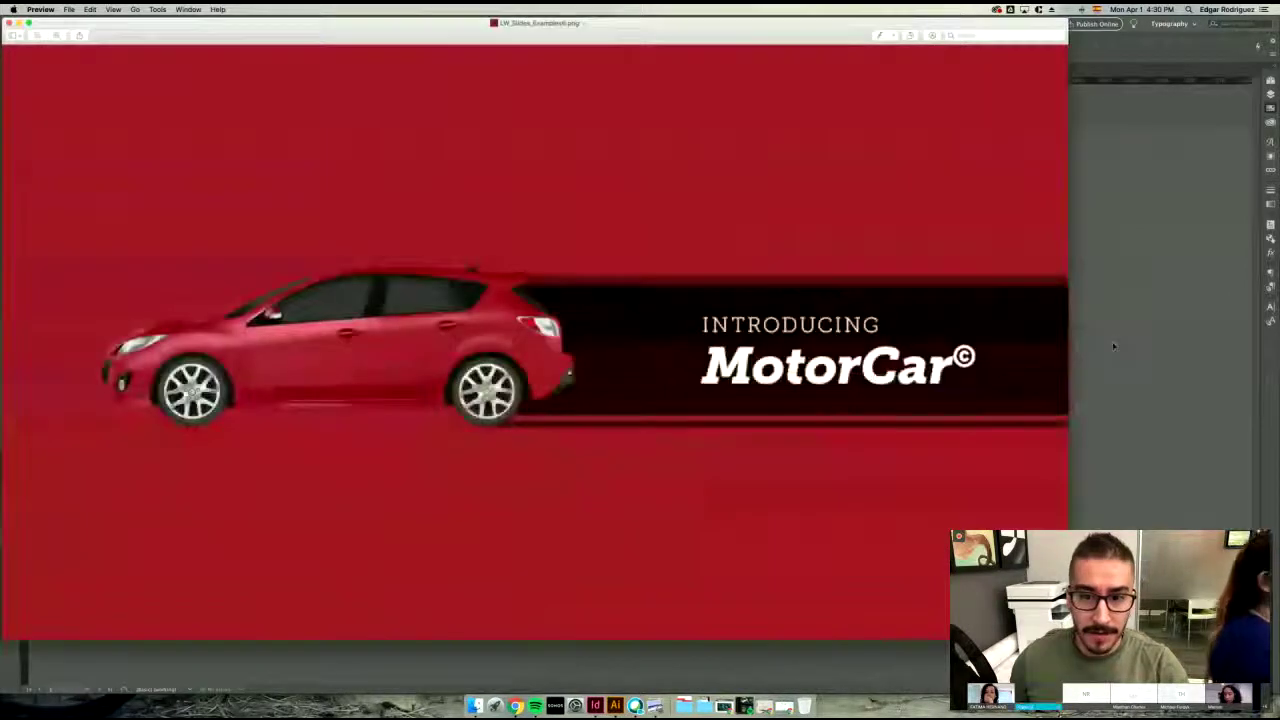
{"action": "left_click", "coordinate": [1114, 347]}
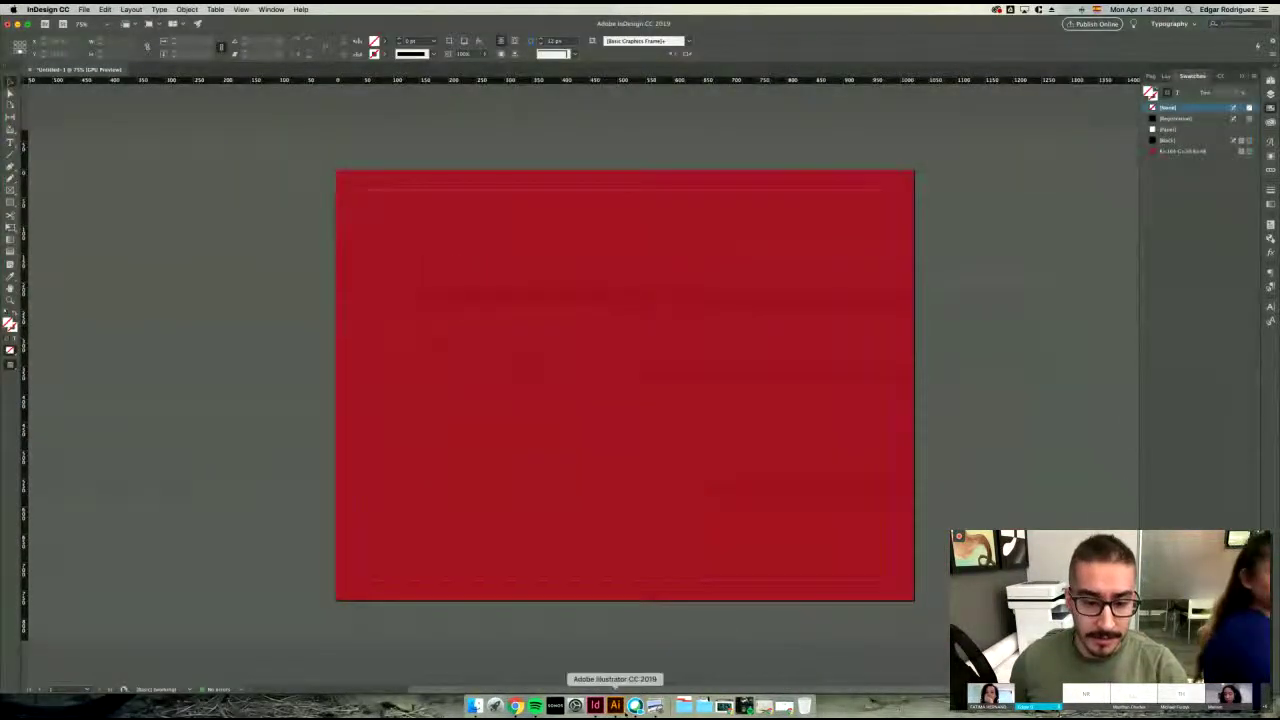
{"action": "left_click", "coordinate": [655, 706]}
{"action": "left_click", "coordinate": [1095, 364]}
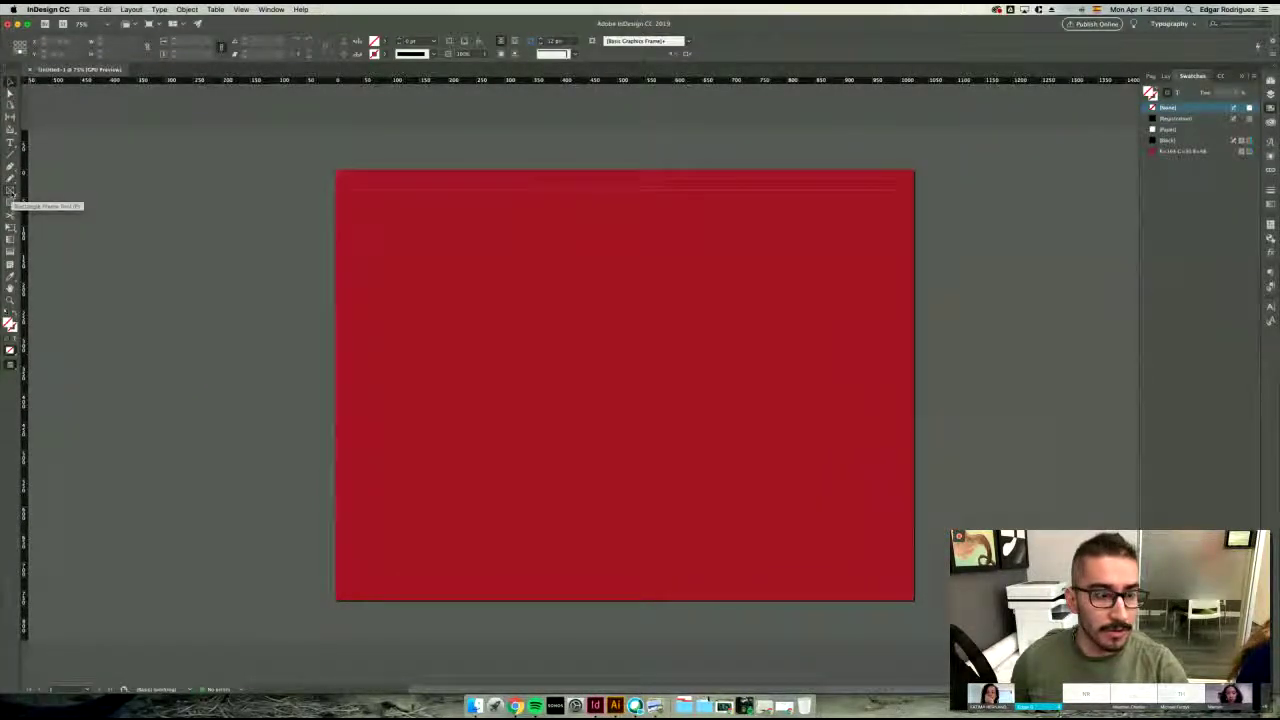
- Draw a rectangular image frame about 511 by 277 px and place it at the left margin, vertically centred on the page
{"action": "left_click", "coordinate": [10, 191]}
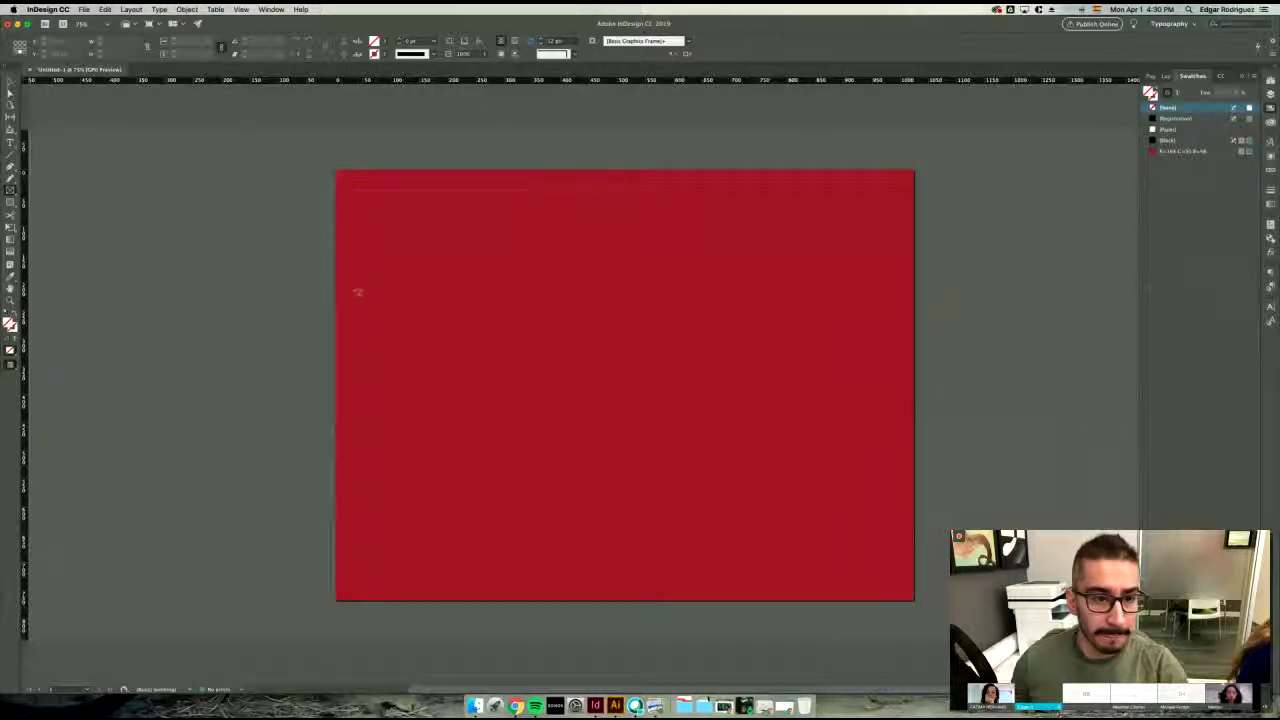
{"action": "left_click_drag", "start_coordinate": [355, 289], "coordinate": [644, 445]}
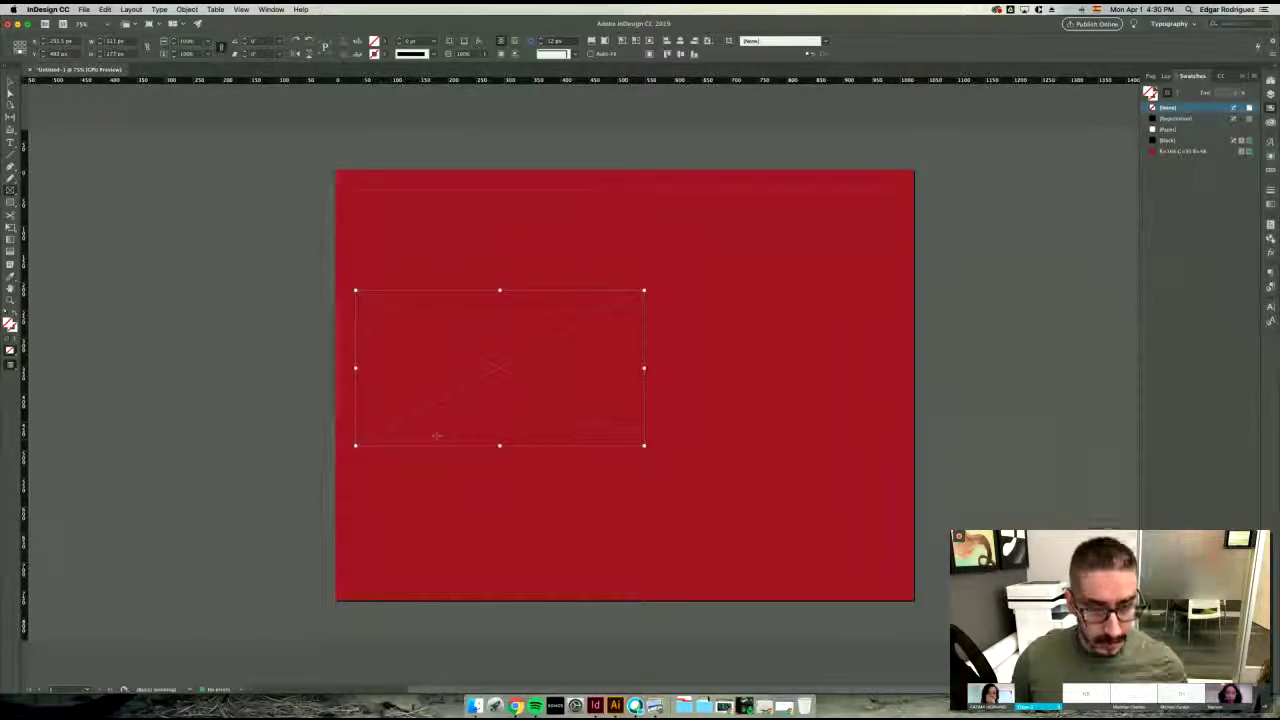
{"action": "key", "text": "v"}
{"action": "left_click_drag", "start_coordinate": [541, 365], "coordinate": [560, 400]}
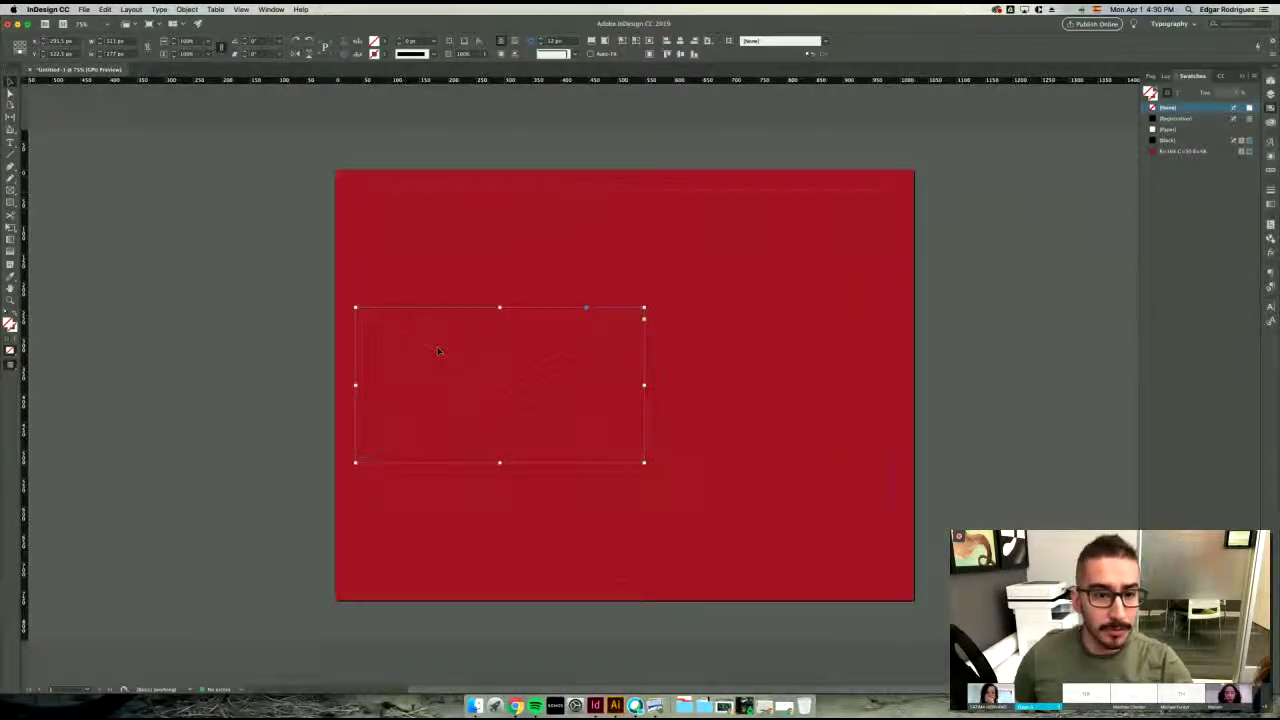
- Move the empty frame around the page to try the alignment guides, and return it to the left margin, vertically centred
{"action": "left_click_drag", "start_coordinate": [415, 332], "coordinate": [507, 312]}
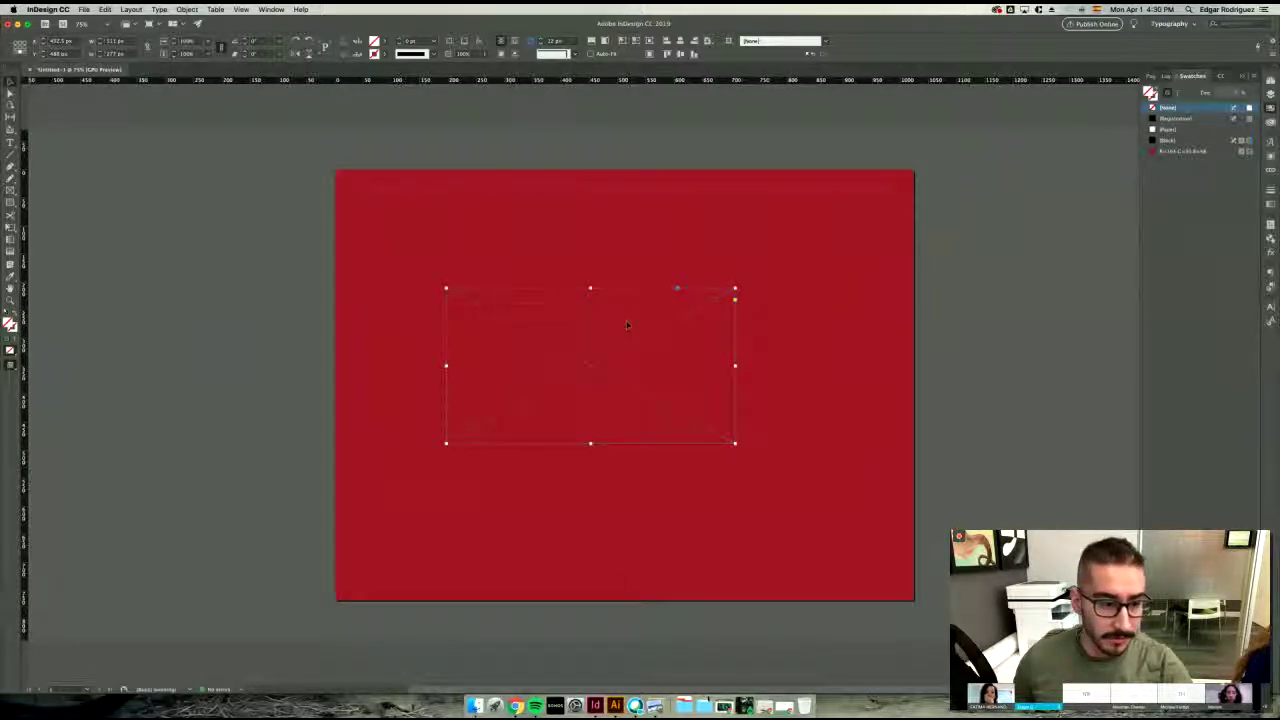
{"action": "left_click_drag", "start_coordinate": [630, 318], "coordinate": [643, 319]}
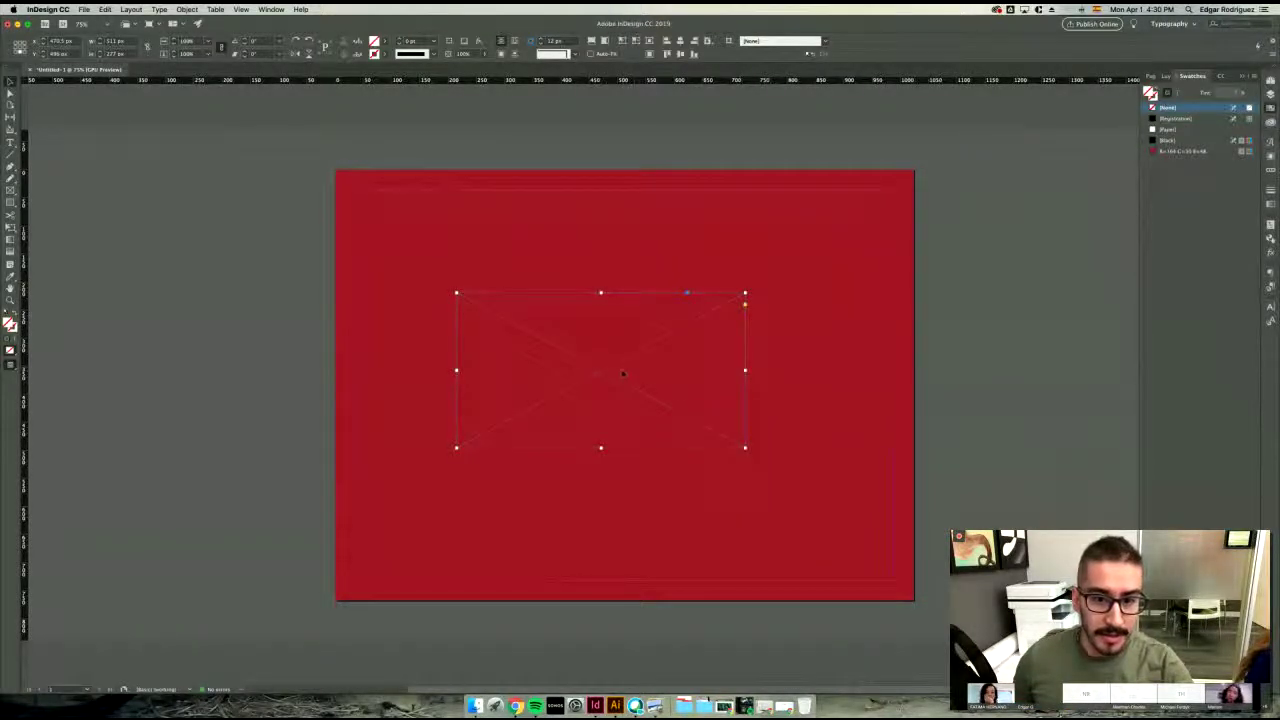
{"action": "left_click_drag", "start_coordinate": [547, 346], "coordinate": [589, 356]}
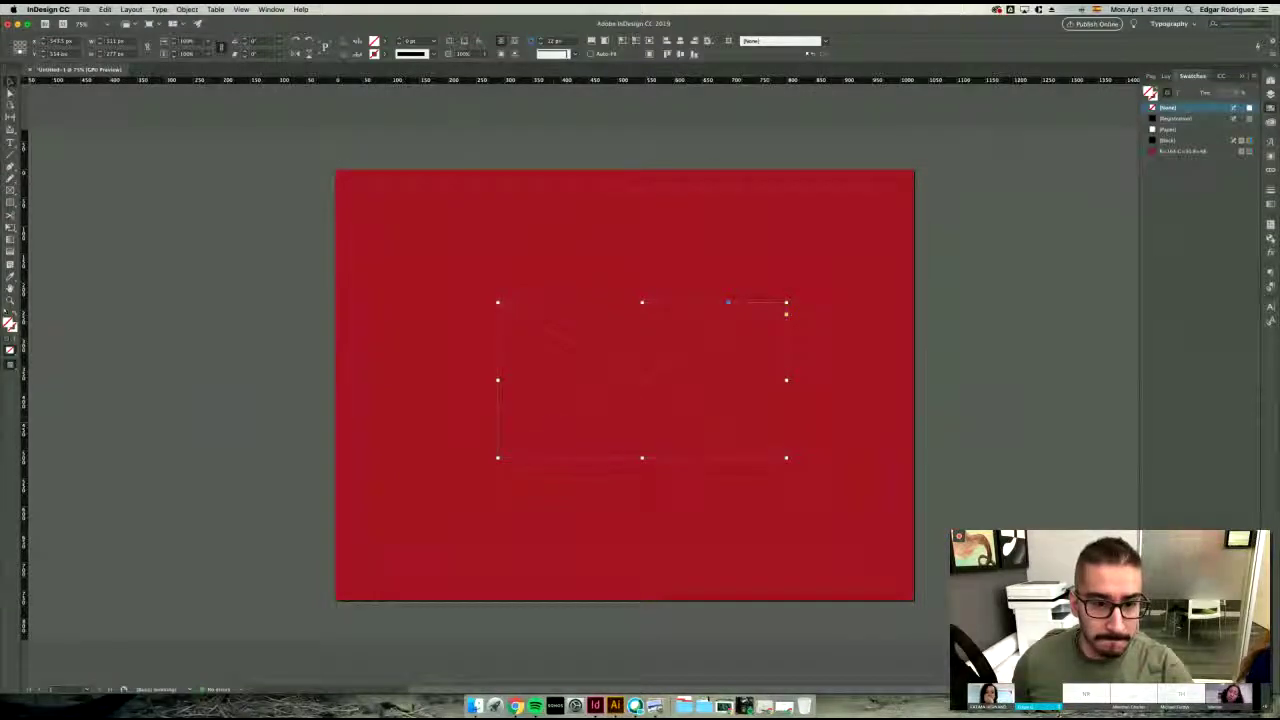
{"action": "left_click_drag", "start_coordinate": [540, 427], "coordinate": [457, 435]}
{"action": "left_click_drag", "start_coordinate": [476, 414], "coordinate": [437, 416]}
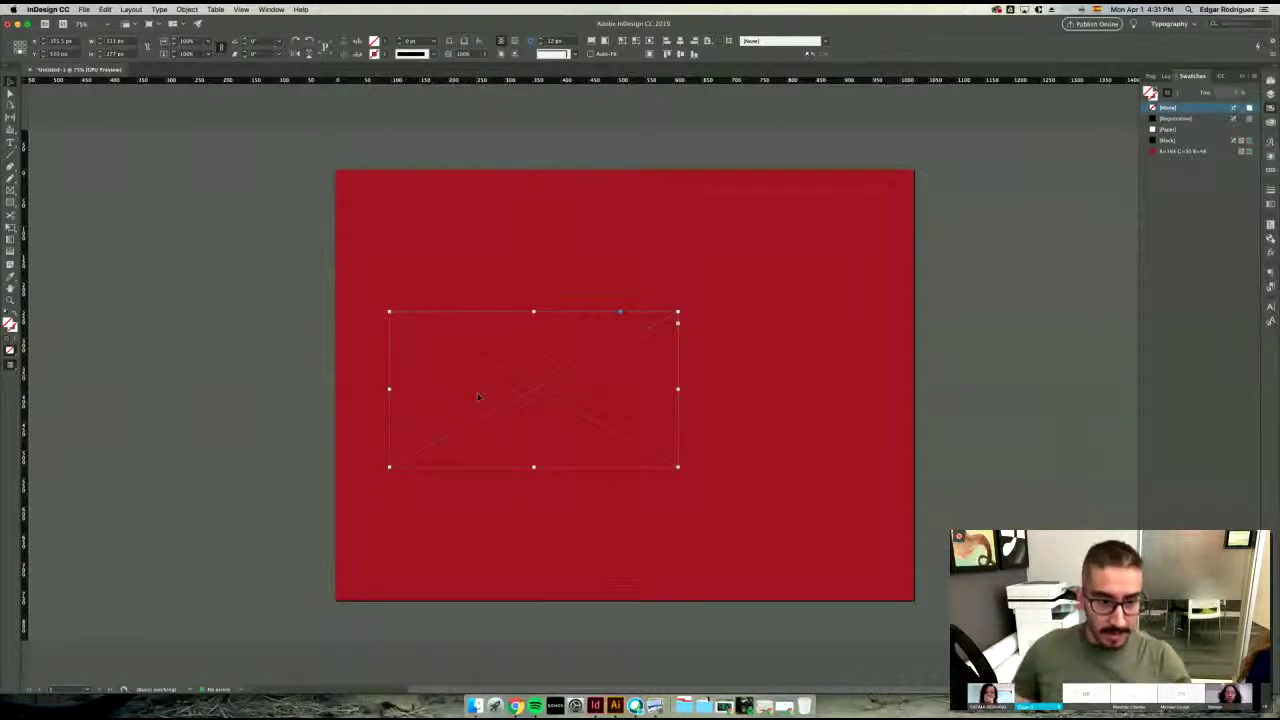
{"action": "left_click_drag", "start_coordinate": [474, 404], "coordinate": [441, 402]}
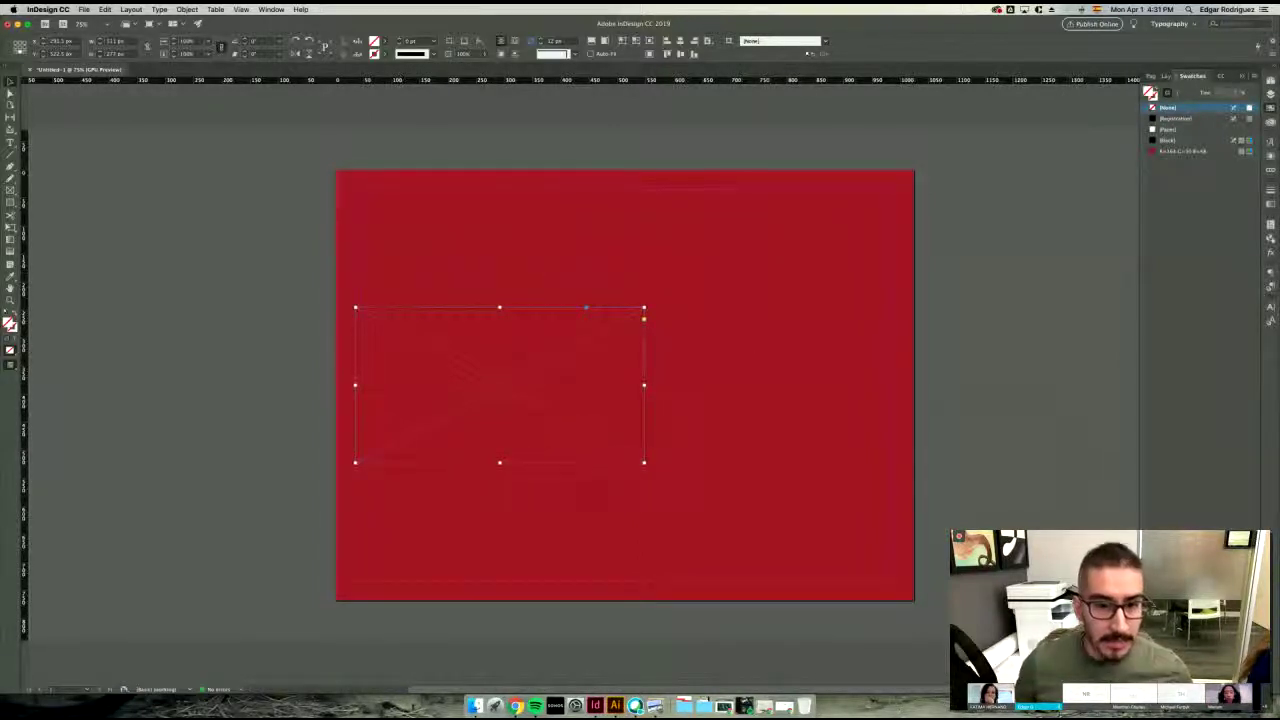
{"action": "left_click_drag", "start_coordinate": [545, 366], "coordinate": [539, 377]}
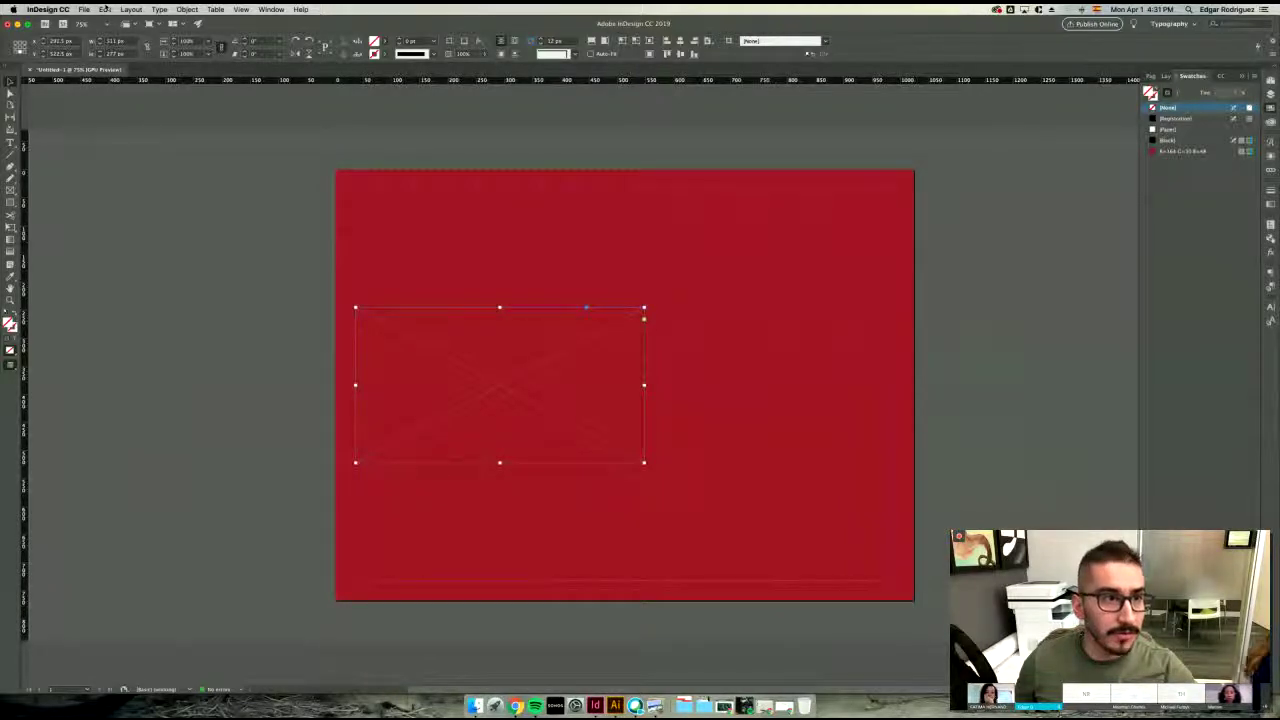
- Start placing graphic_assets.ai from the Links folder into the selected frame with Show Import Options enabled
{"action": "left_click", "coordinate": [104, 9]}
{"action": "mouse_move", "coordinate": [87, 9]}
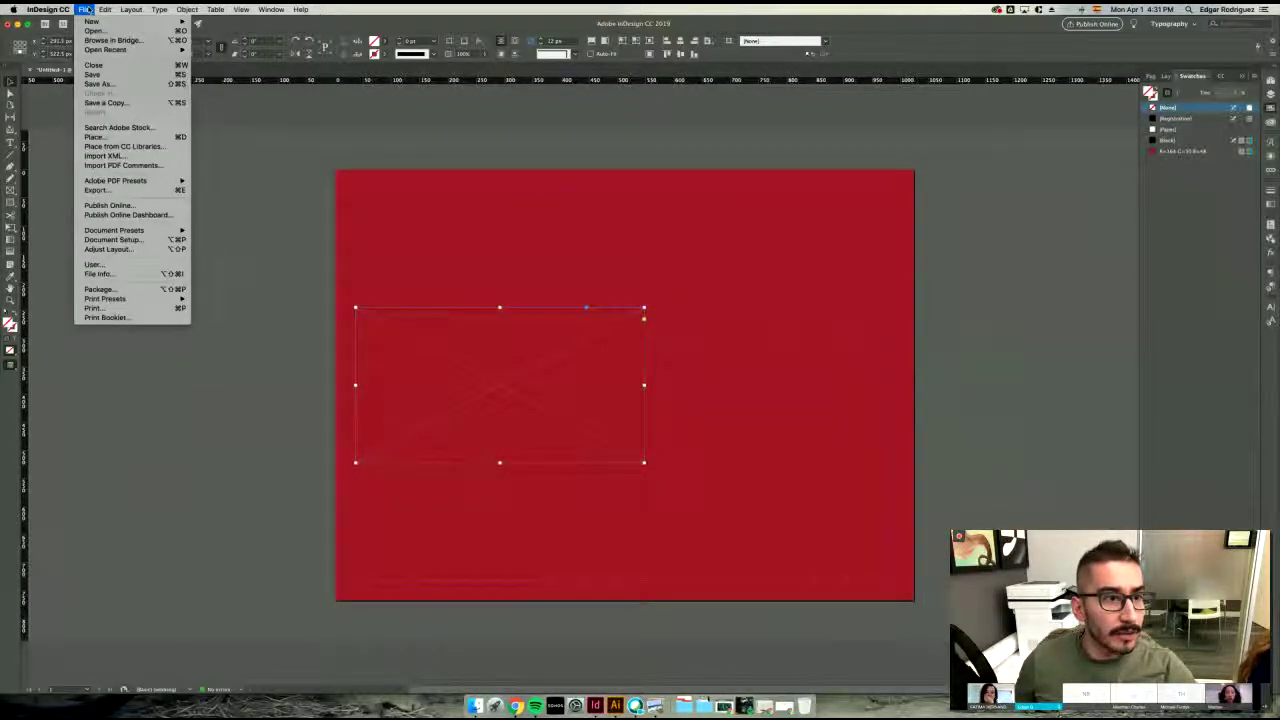
{"action": "left_click", "coordinate": [167, 138]}
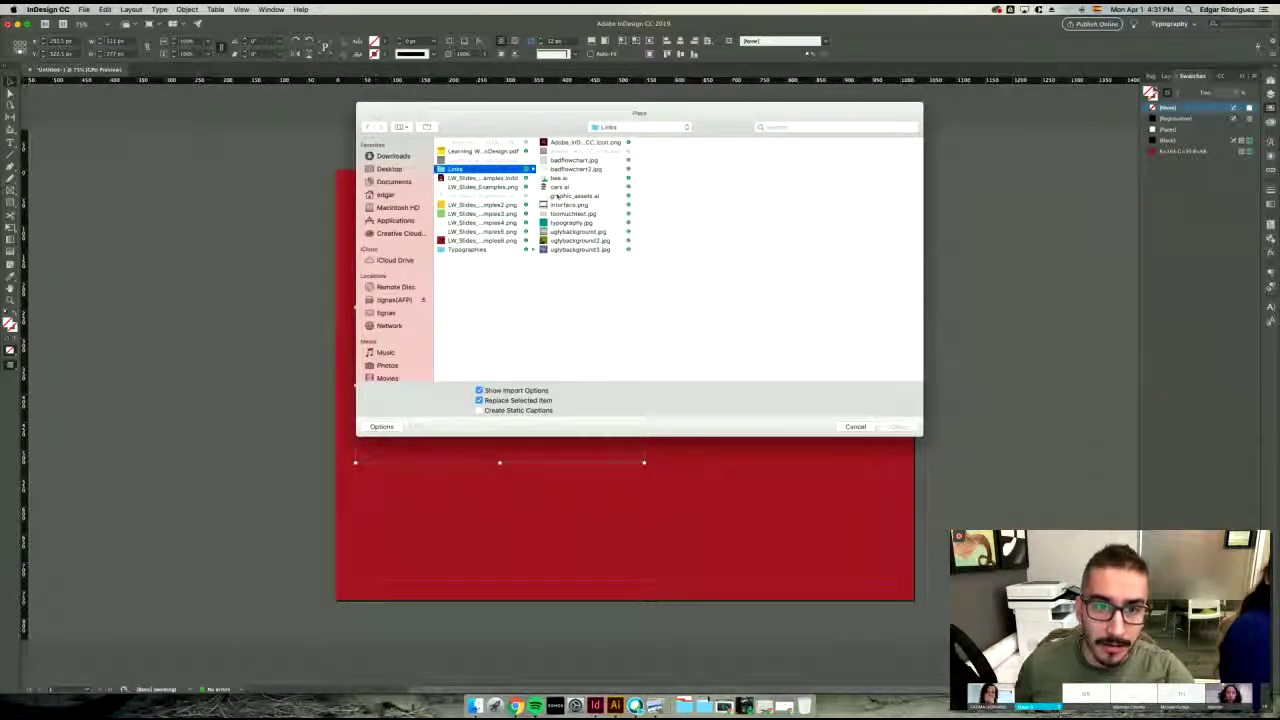
{"action": "left_click", "coordinate": [577, 196]}
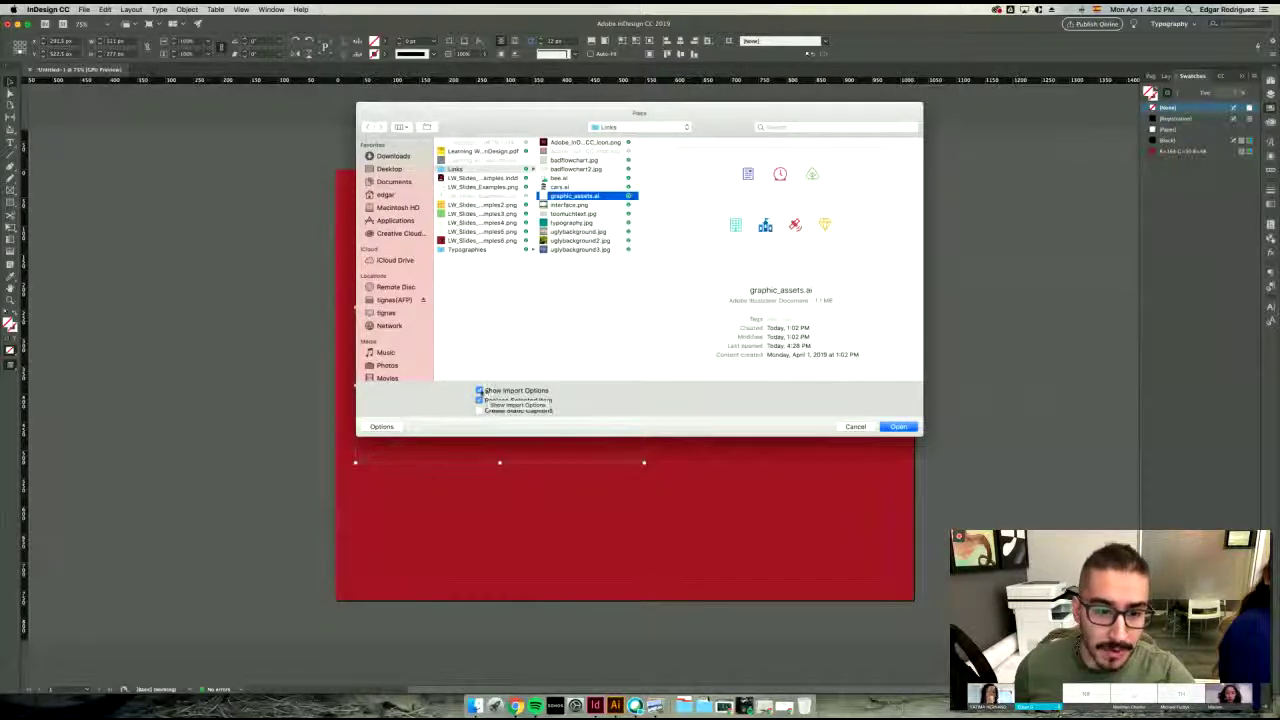
{"action": "left_click", "coordinate": [479, 391]}
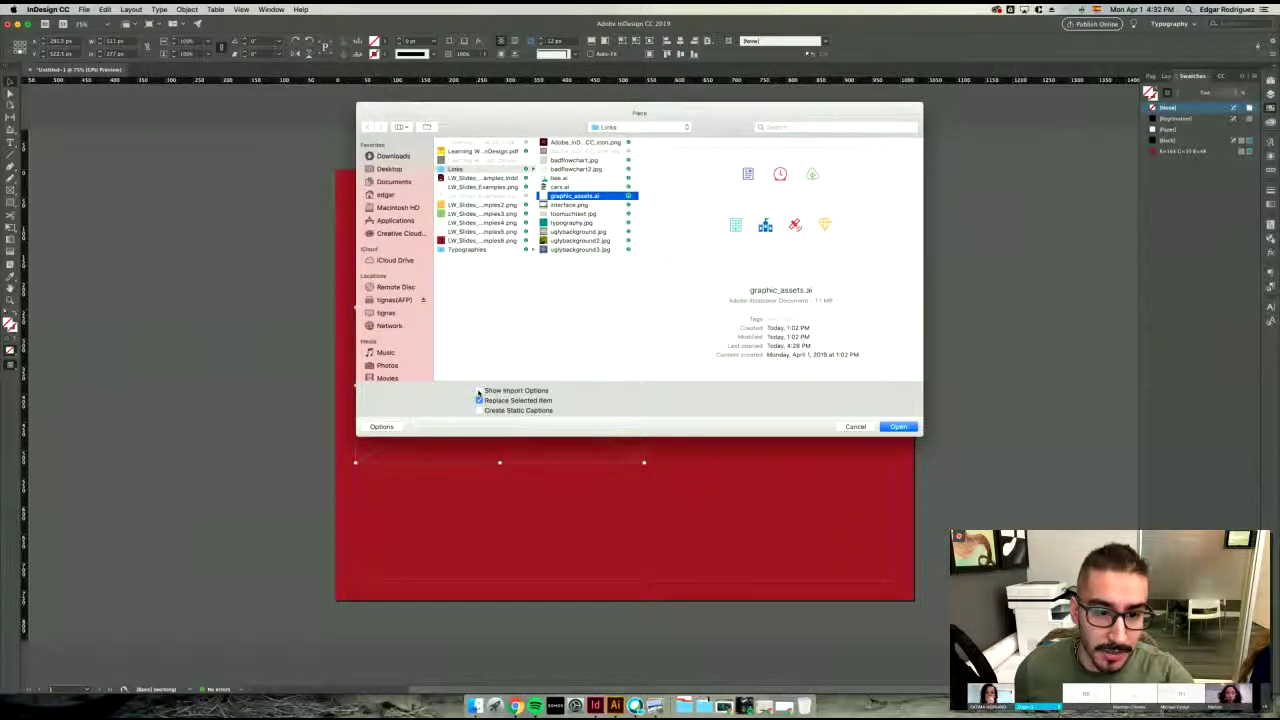
{"action": "left_click", "coordinate": [479, 391]}
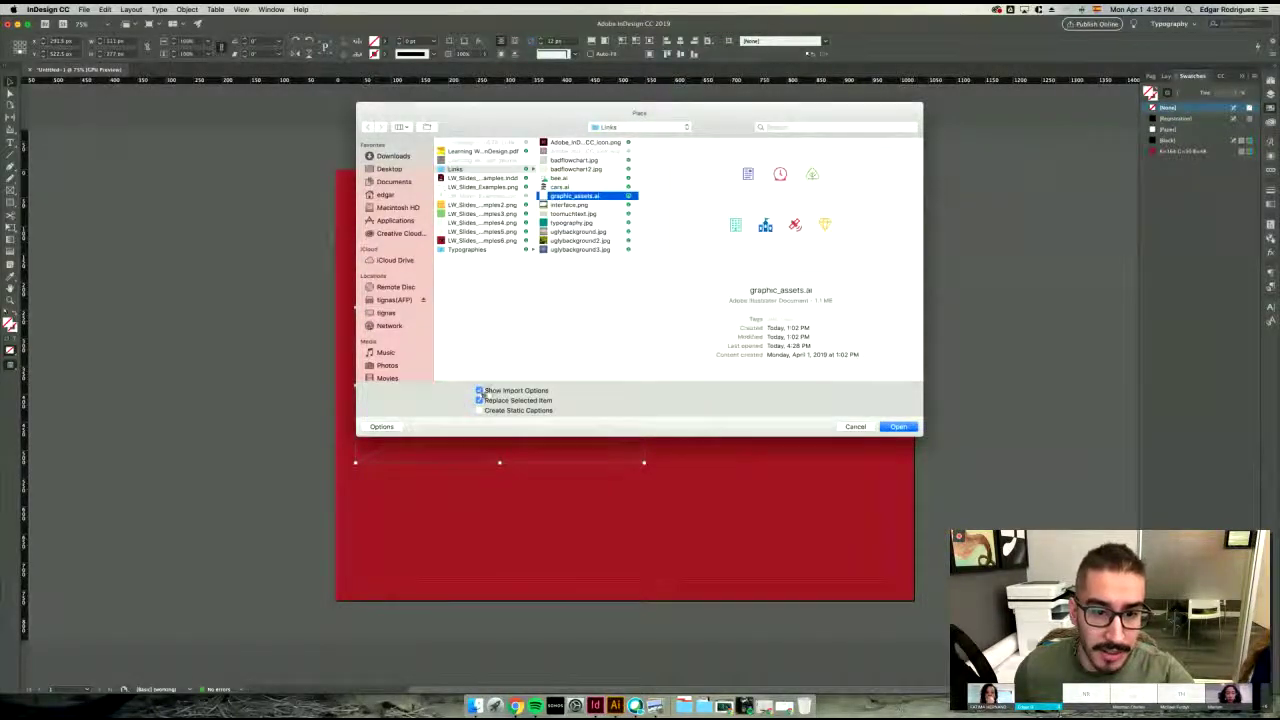
{"action": "left_click", "coordinate": [899, 427]}
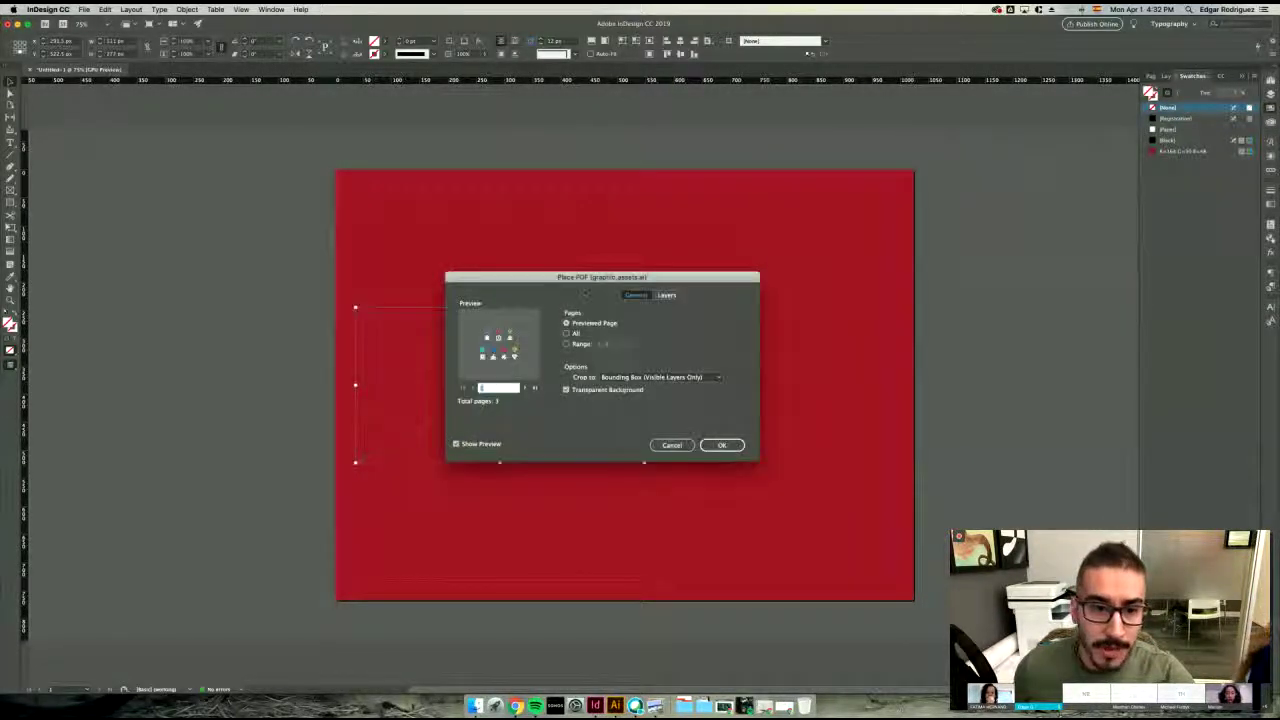
- Preview the pages of graphic_assets.ai and import page 3 into the frame, cropped to Bounding Box (Visible Layers Only) with a transparent background
{"action": "left_click_drag", "start_coordinate": [598, 280], "coordinate": [616, 278]}
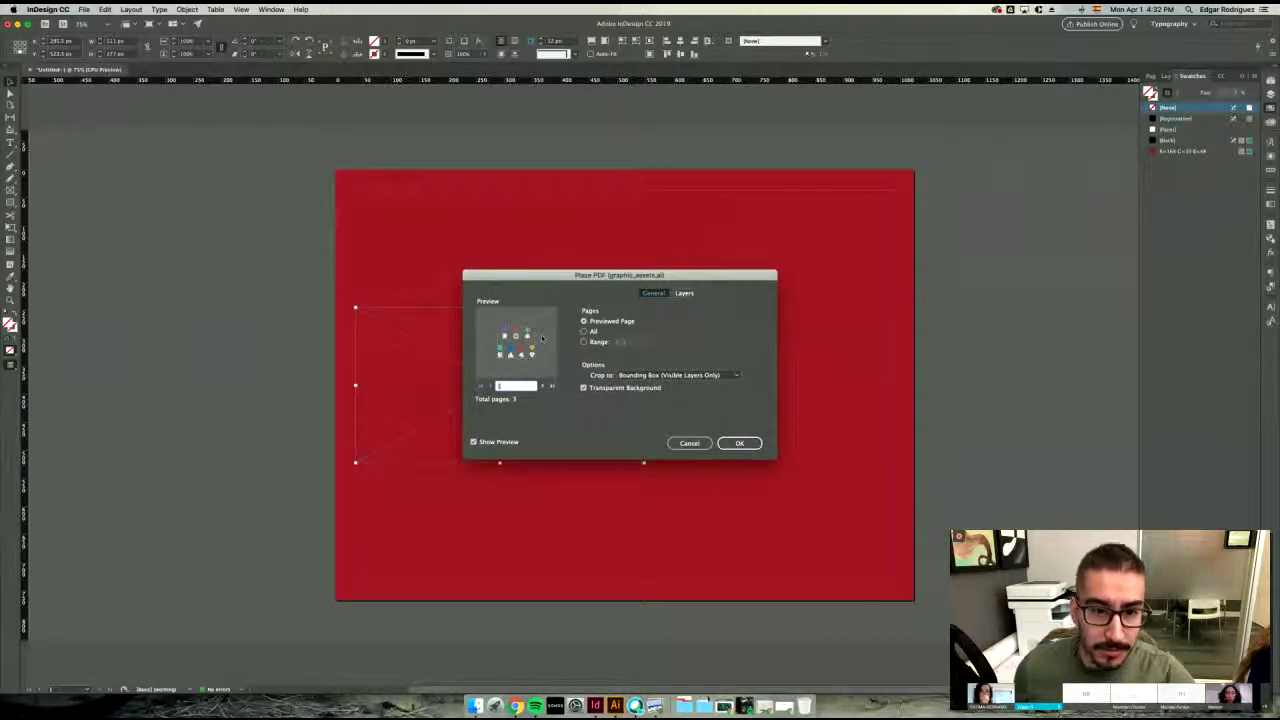
{"action": "left_click", "coordinate": [542, 386]}
{"action": "left_click", "coordinate": [542, 386]}
{"action": "left_click", "coordinate": [491, 387]}
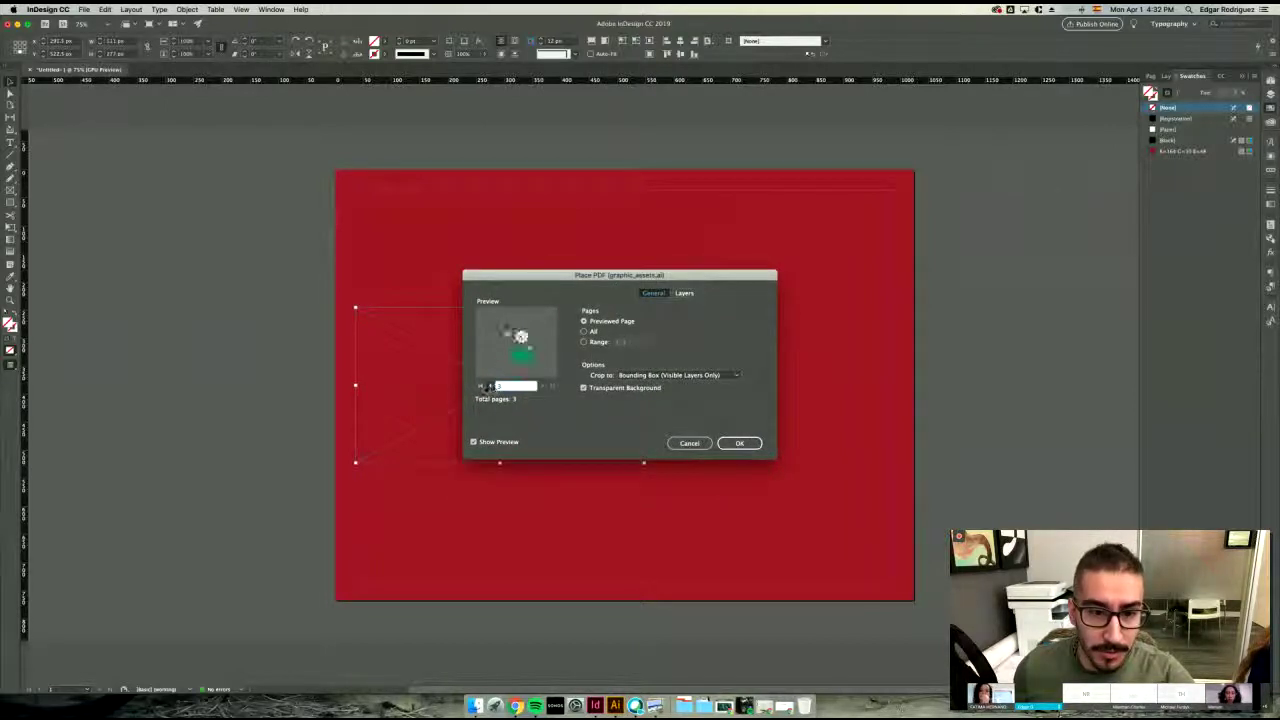
{"action": "left_click", "coordinate": [491, 387]}
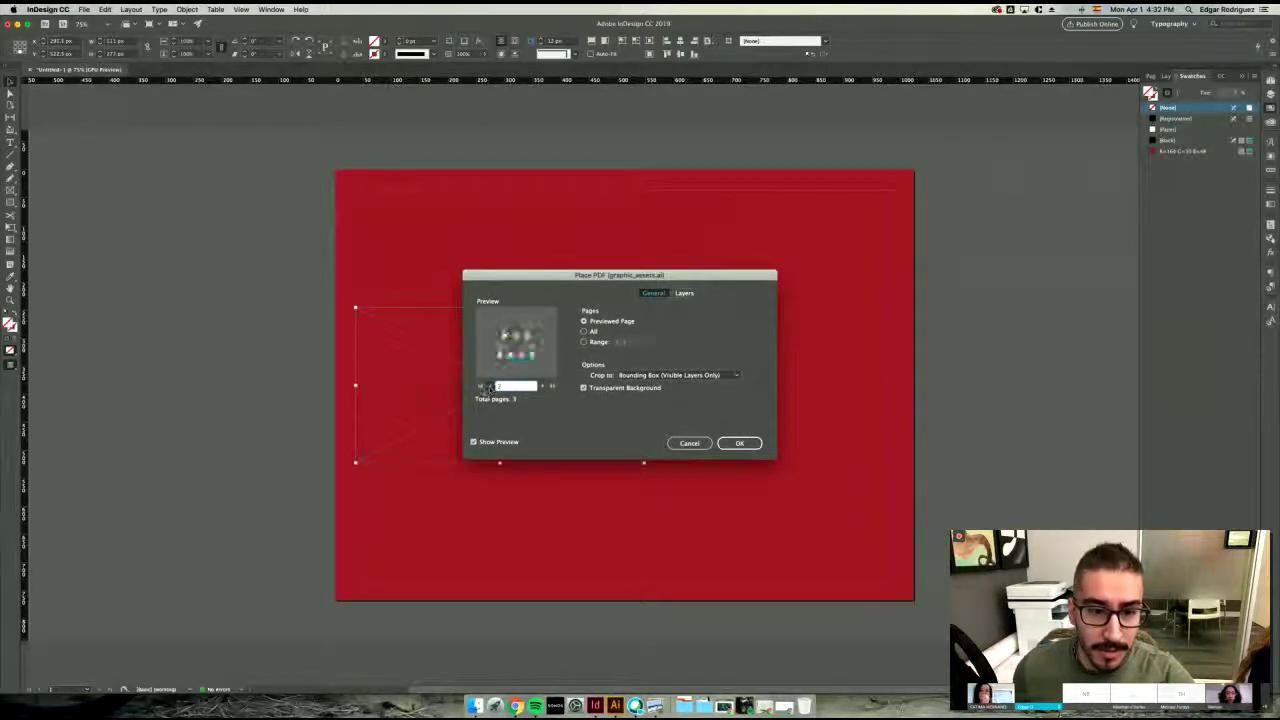
{"action": "left_click", "coordinate": [542, 386]}
{"action": "left_click", "coordinate": [542, 386]}
{"action": "left_click", "coordinate": [739, 443]}
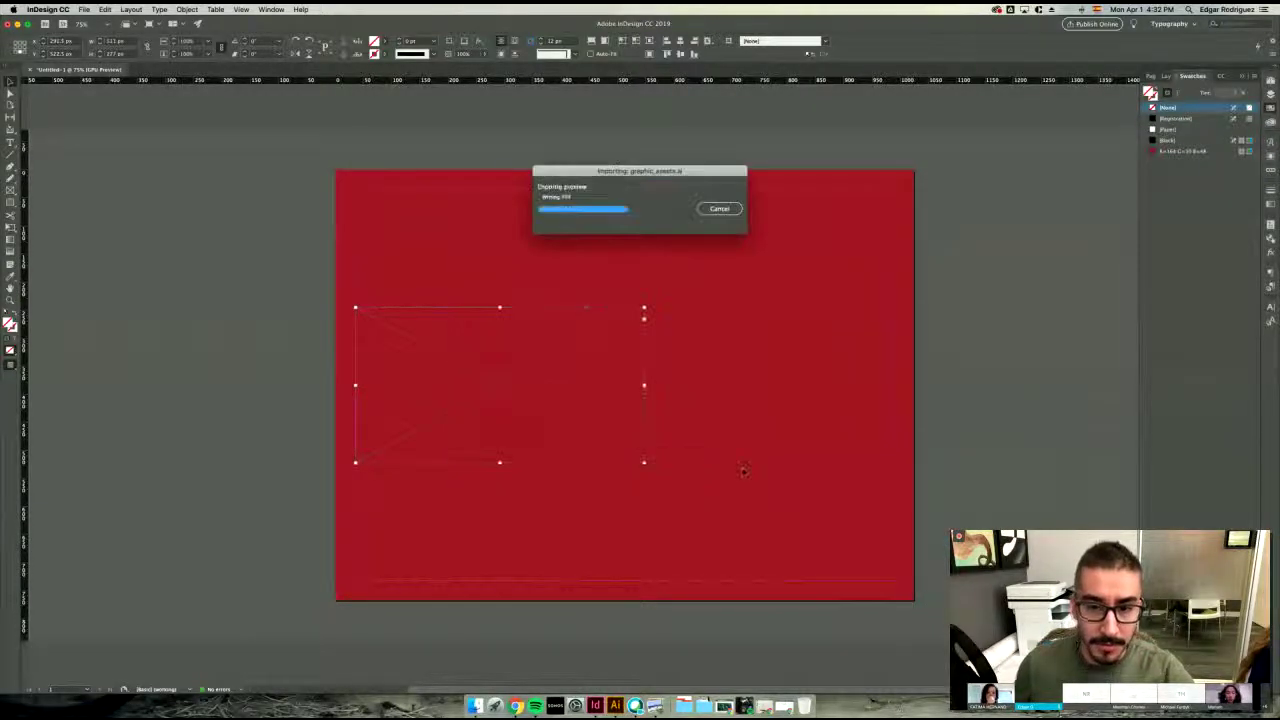
- Move the car frame towards the page centre and try shifting and scaling the placed graphic inside it
{"action": "left_click_drag", "start_coordinate": [499, 386], "coordinate": [654, 393]}
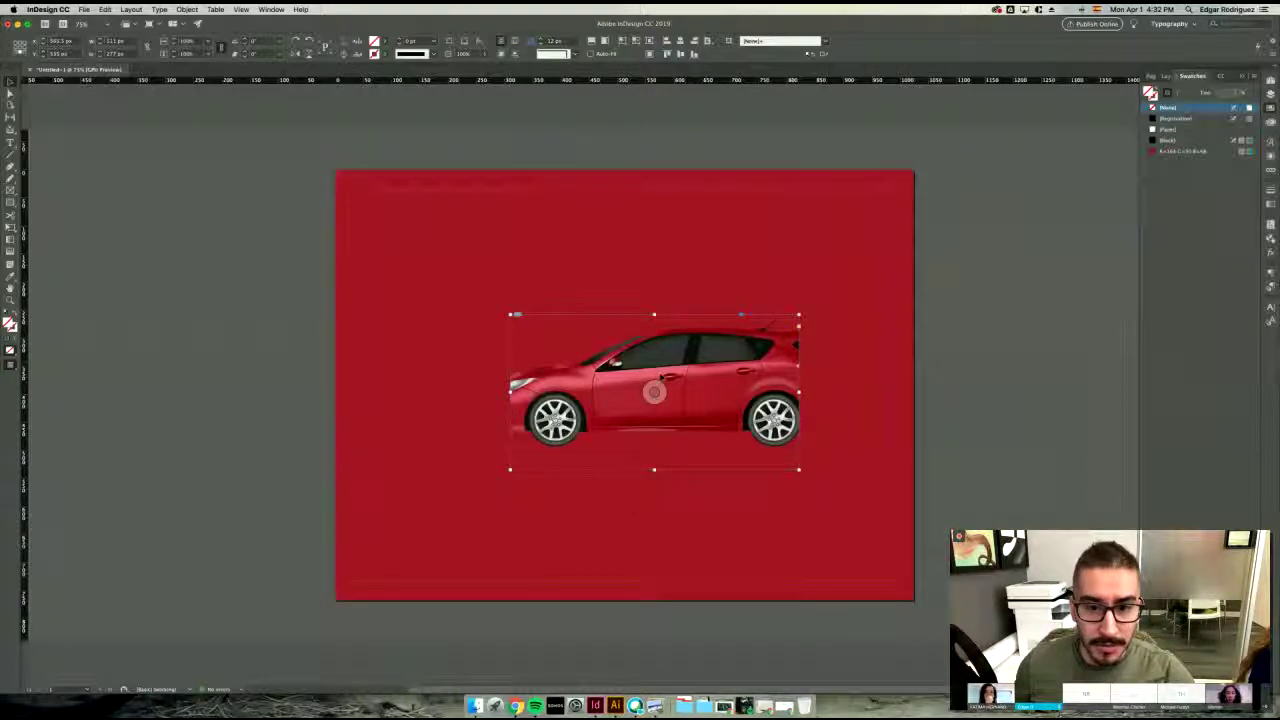
{"action": "left_click", "coordinate": [655, 390]}
{"action": "left_click_drag", "start_coordinate": [603, 384], "coordinate": [566, 336]}
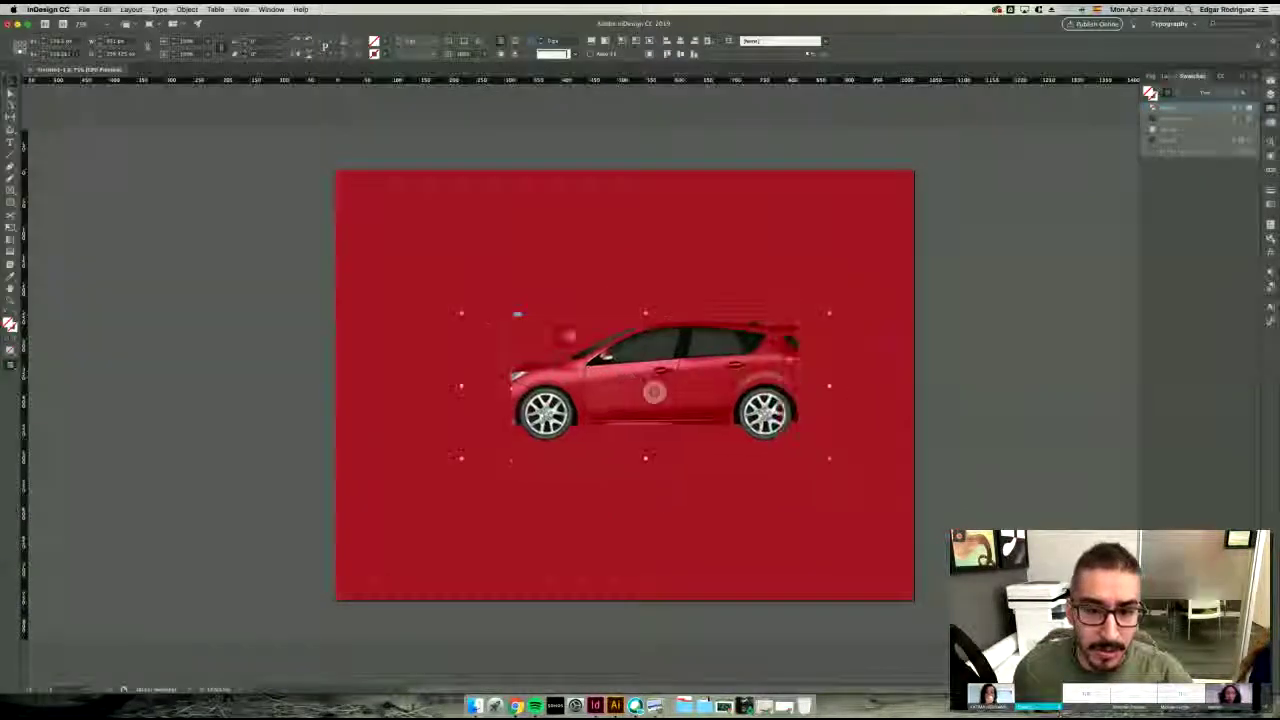
{"action": "mouse_move", "coordinate": [654, 390]}
{"action": "left_mouse_down"}
{"action": "mouse_move", "coordinate": [661, 401]}
{"action": "mouse_move", "coordinate": [658, 386]}
{"action": "left_mouse_up"}
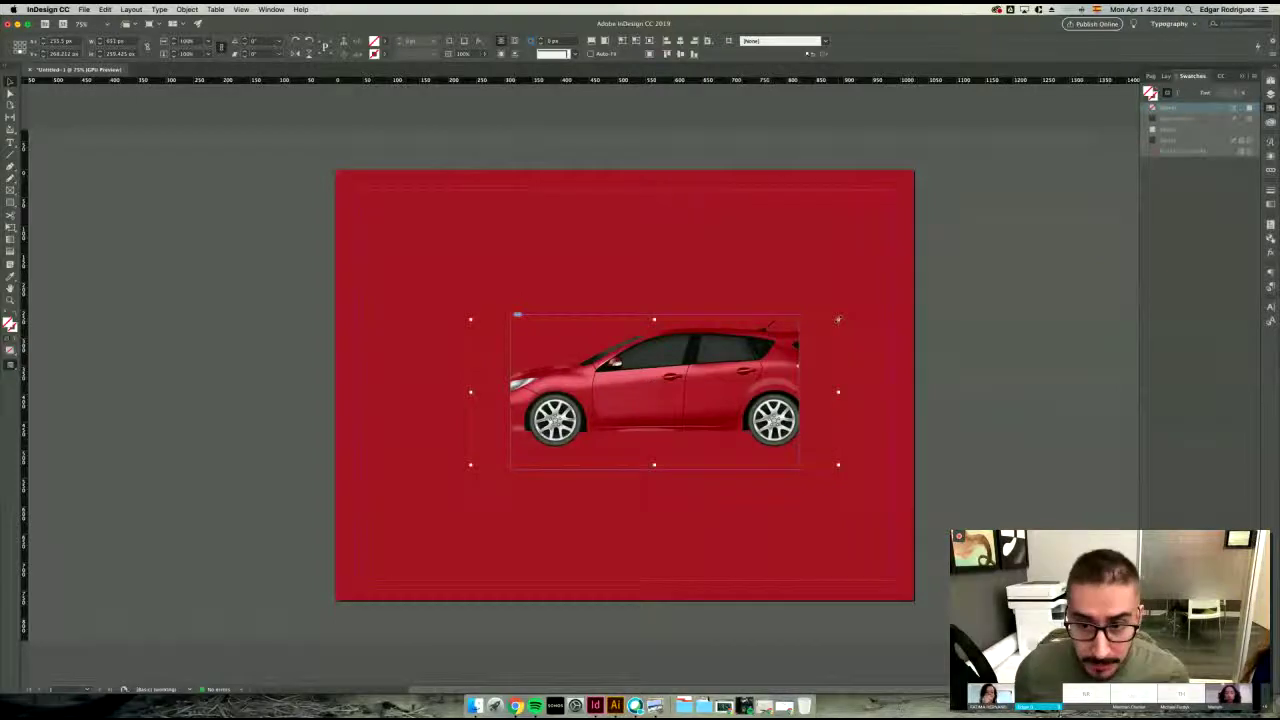
{"action": "left_click_drag", "start_coordinate": [838, 320], "coordinate": [800, 333]}
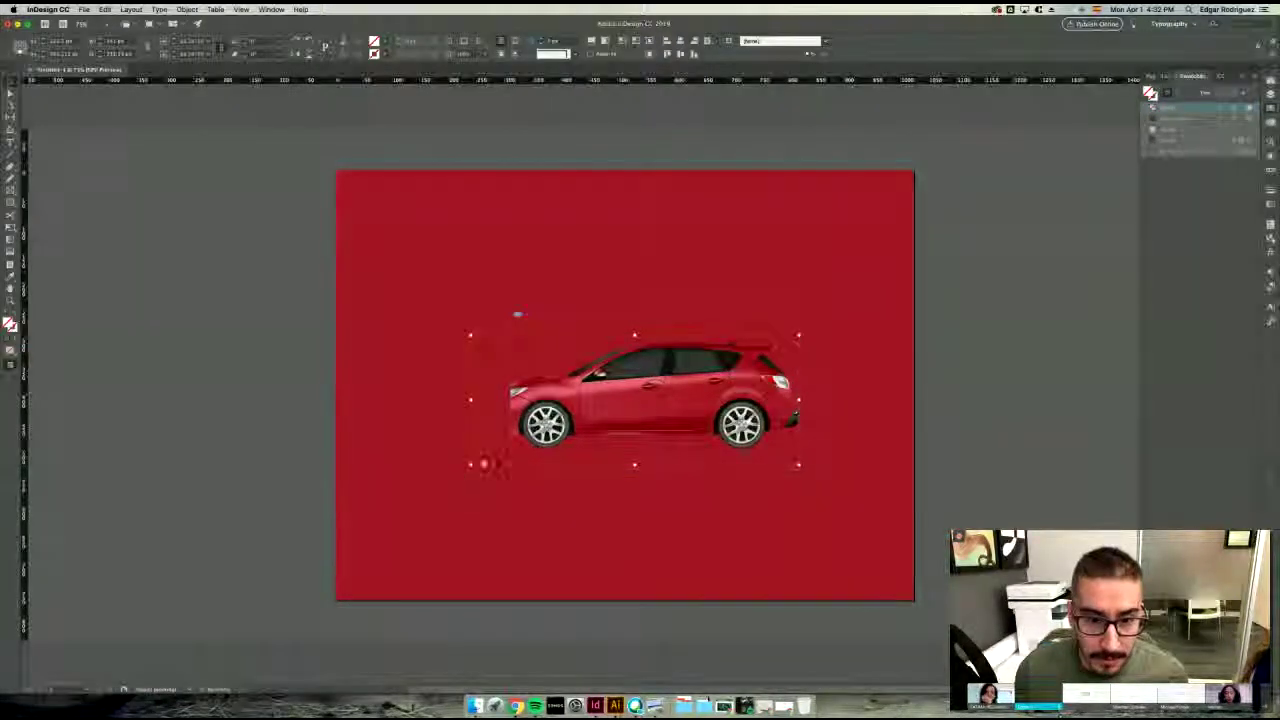
{"action": "key", "text": "shift+super+a"}
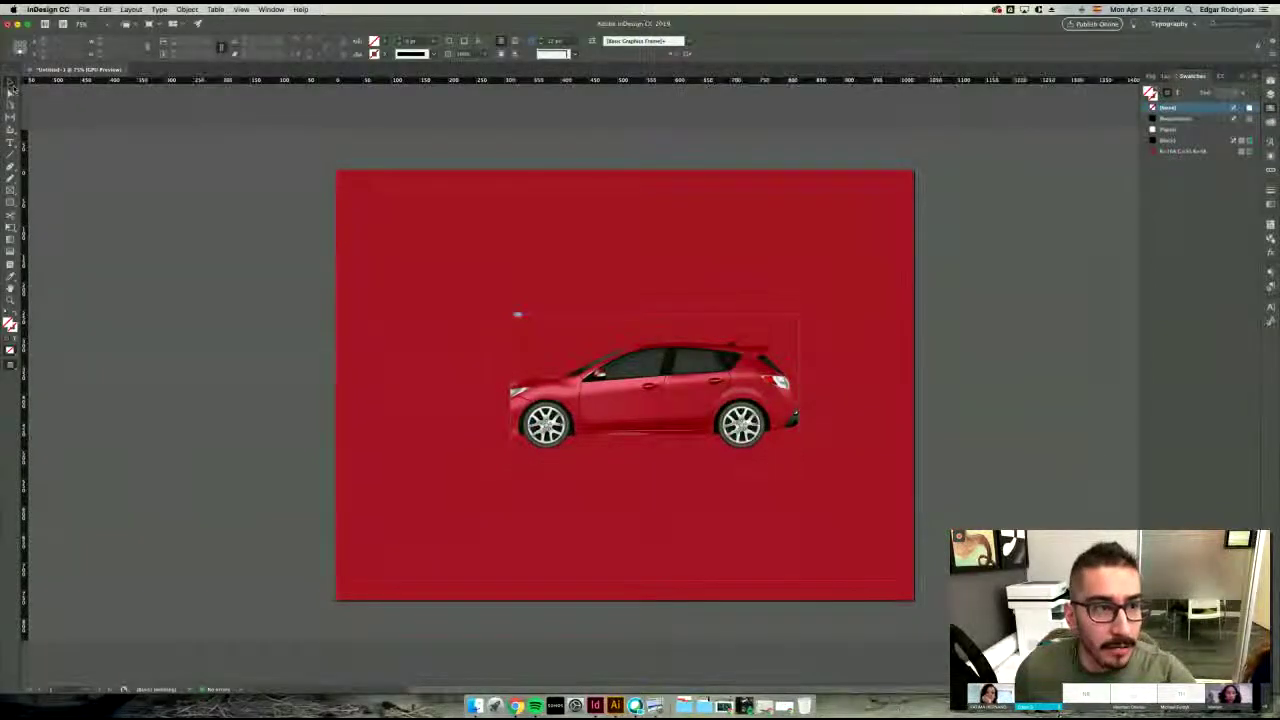
{"action": "key", "text": "super+z"}
- Reposition the car frame near the page centre and resize it to about 524 by 260 px
{"action": "left_click_drag", "start_coordinate": [515, 314], "coordinate": [522, 331]}
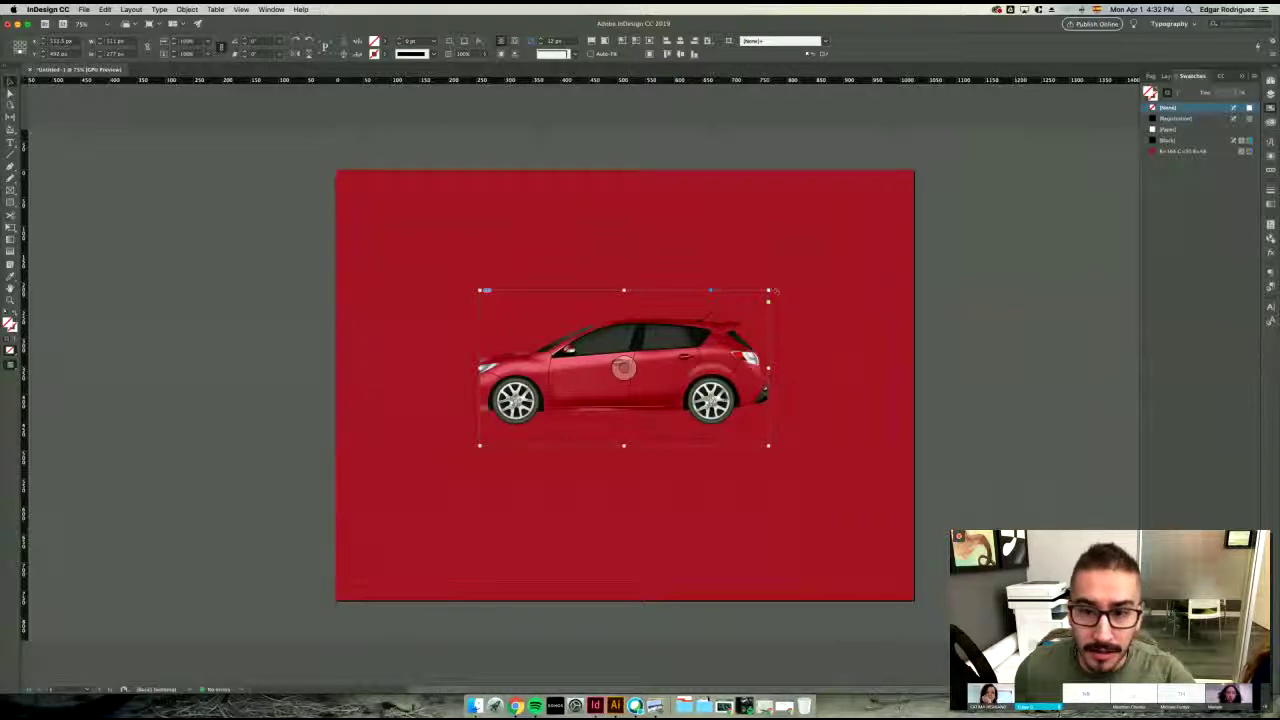
{"action": "mouse_move", "coordinate": [768, 290]}
{"action": "left_mouse_down"}
{"action": "mouse_move", "coordinate": [787, 244]}
{"action": "mouse_move", "coordinate": [775, 313]}
{"action": "left_mouse_up"}
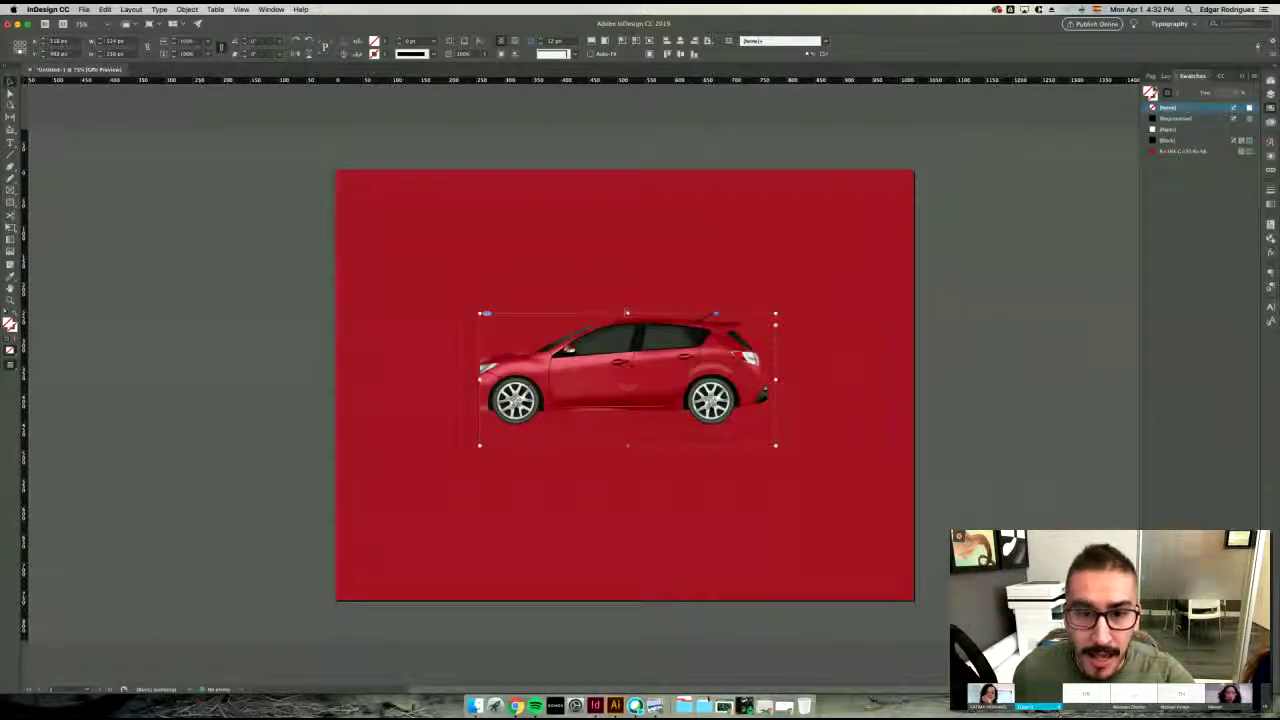
{"action": "left_click_drag", "start_coordinate": [627, 313], "coordinate": [627, 299]}
- Select the car graphic inside its frame, reposition it and manually scale it down to fit within the frame's width
{"action": "left_click", "coordinate": [10, 93]}
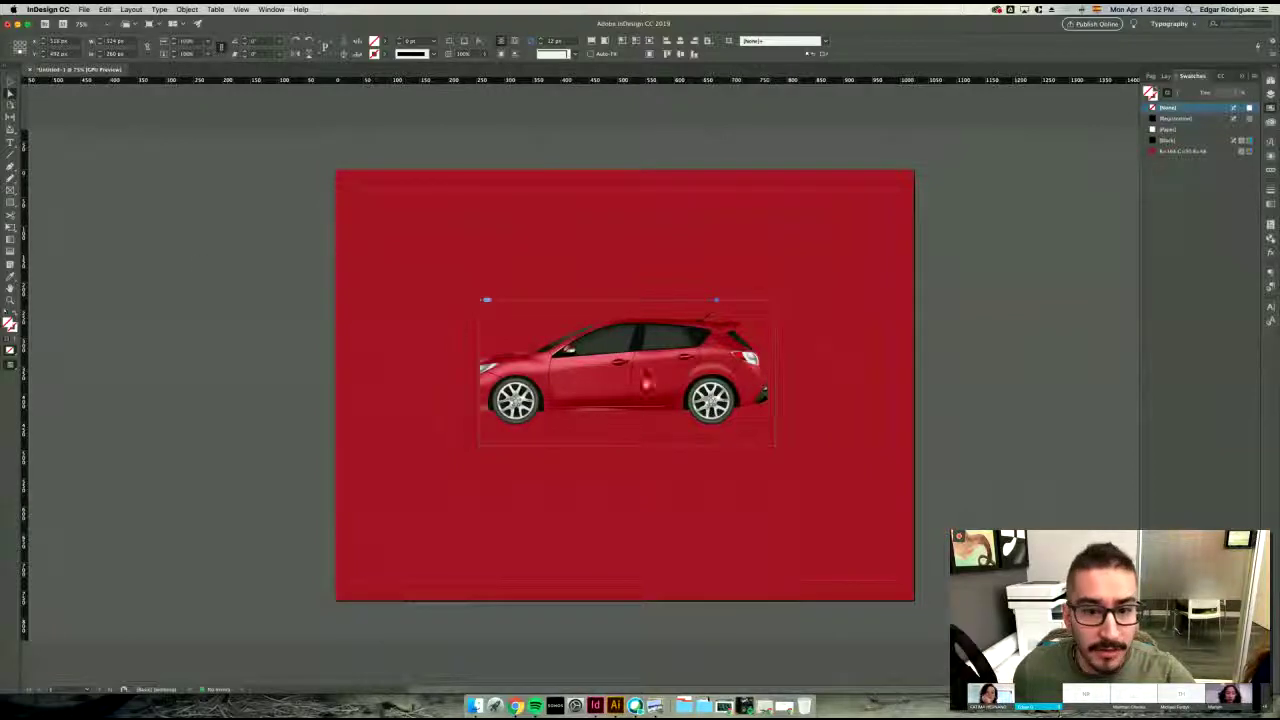
{"action": "left_click", "coordinate": [583, 368]}
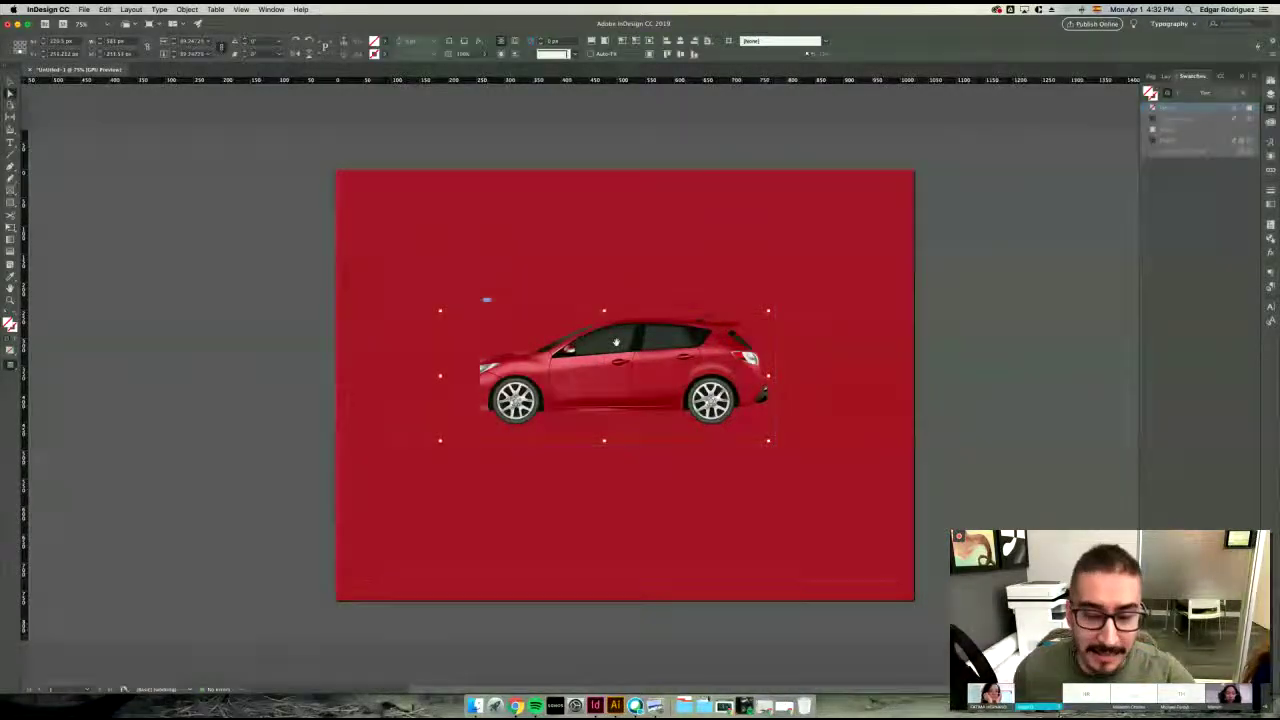
{"action": "left_click_drag", "start_coordinate": [609, 375], "coordinate": [640, 372]}
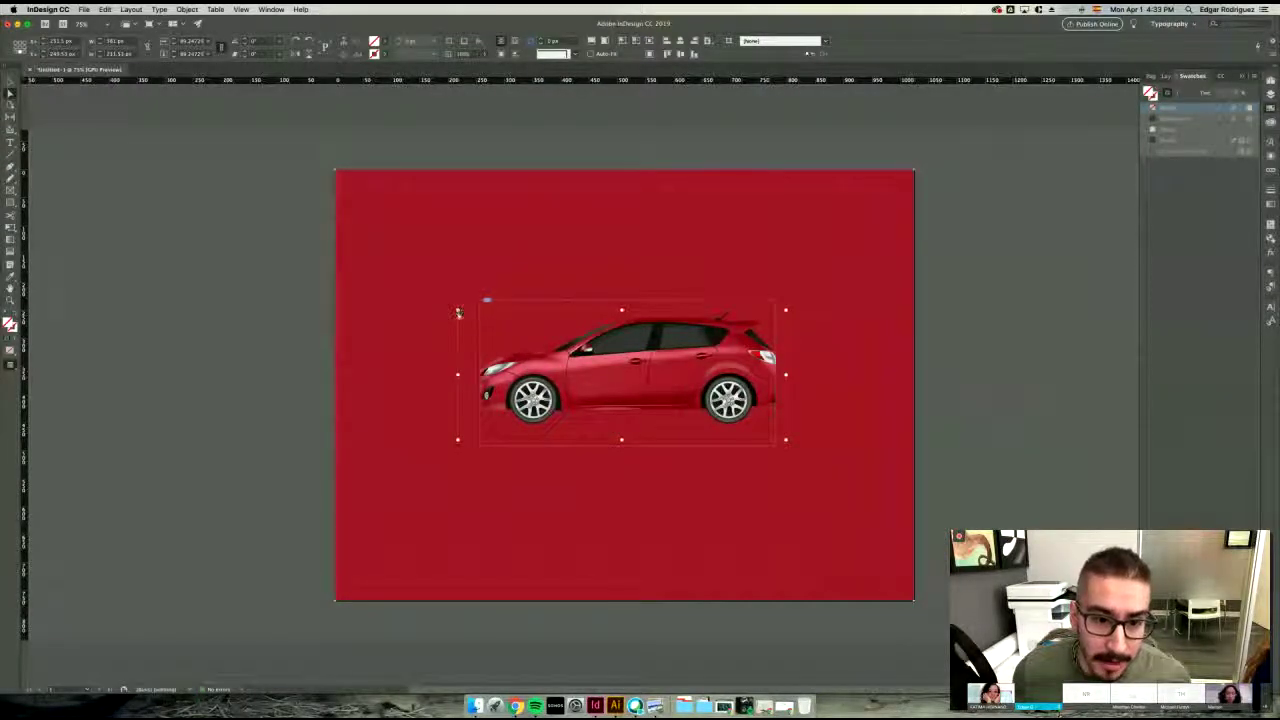
{"action": "left_click_drag", "start_coordinate": [458, 310], "coordinate": [480, 318]}
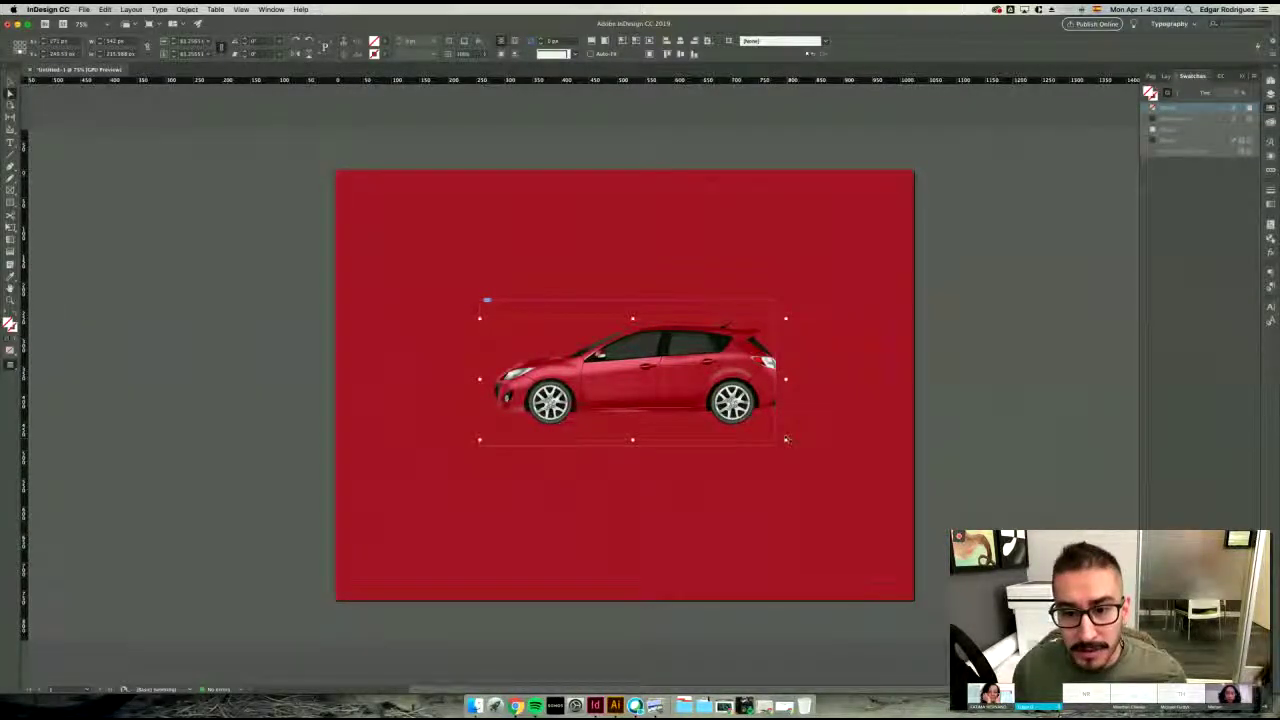
{"action": "left_click_drag", "start_coordinate": [786, 438], "coordinate": [722, 446]}
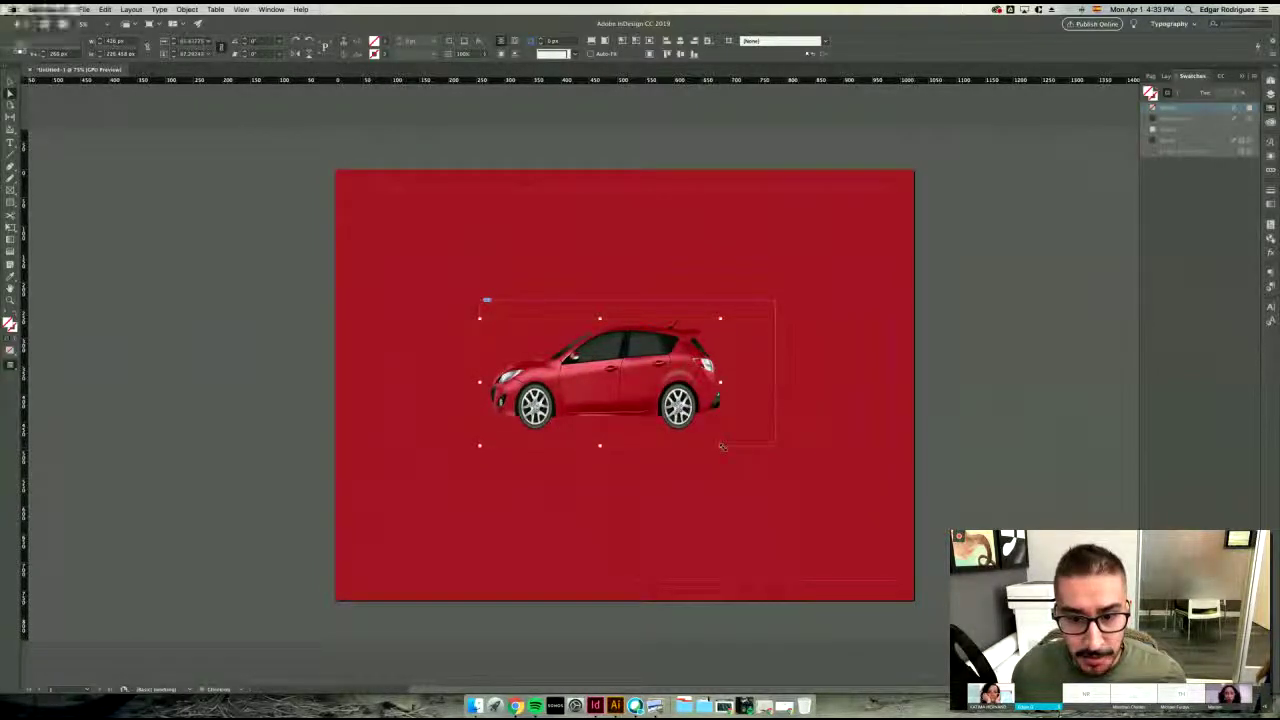
{"action": "key", "text": "super+z"}
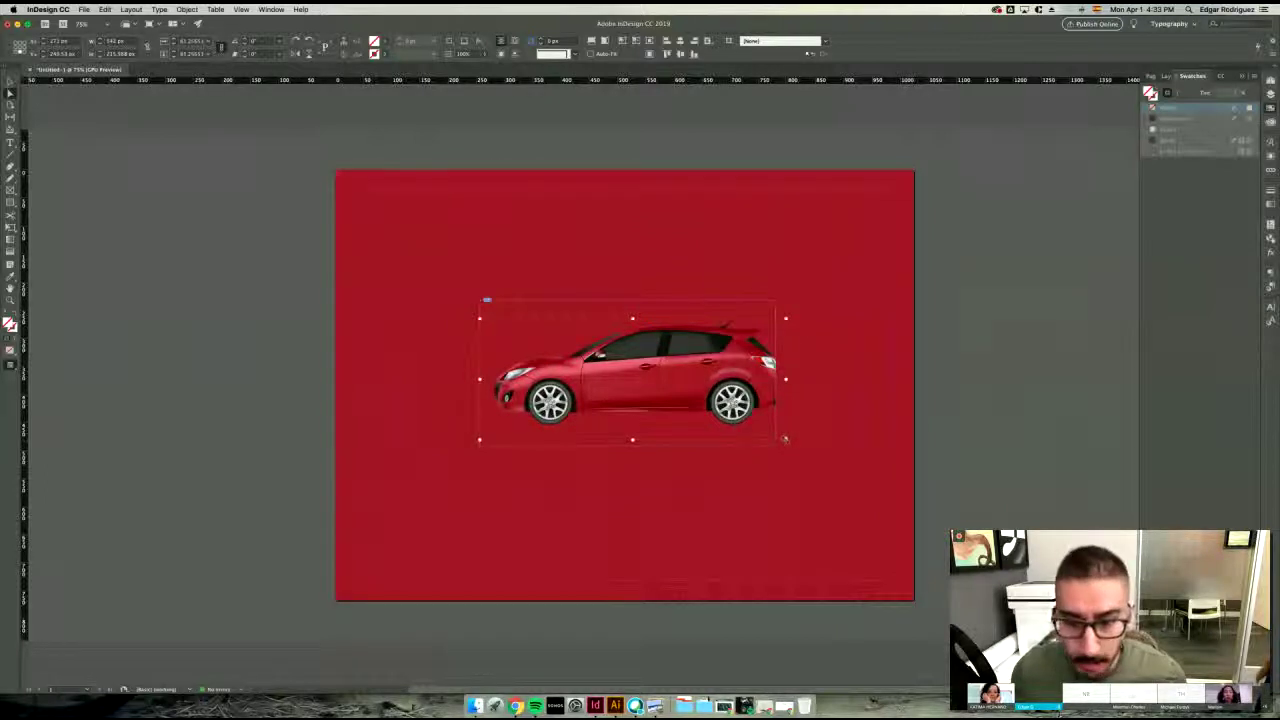
{"action": "mouse_move", "coordinate": [785, 439]}
{"action": "left_mouse_down"}
{"action": "mouse_move", "coordinate": [762, 425]}
{"action": "mouse_move", "coordinate": [775, 435]}
{"action": "left_mouse_up"}
{"action": "key", "text": "super+z"}
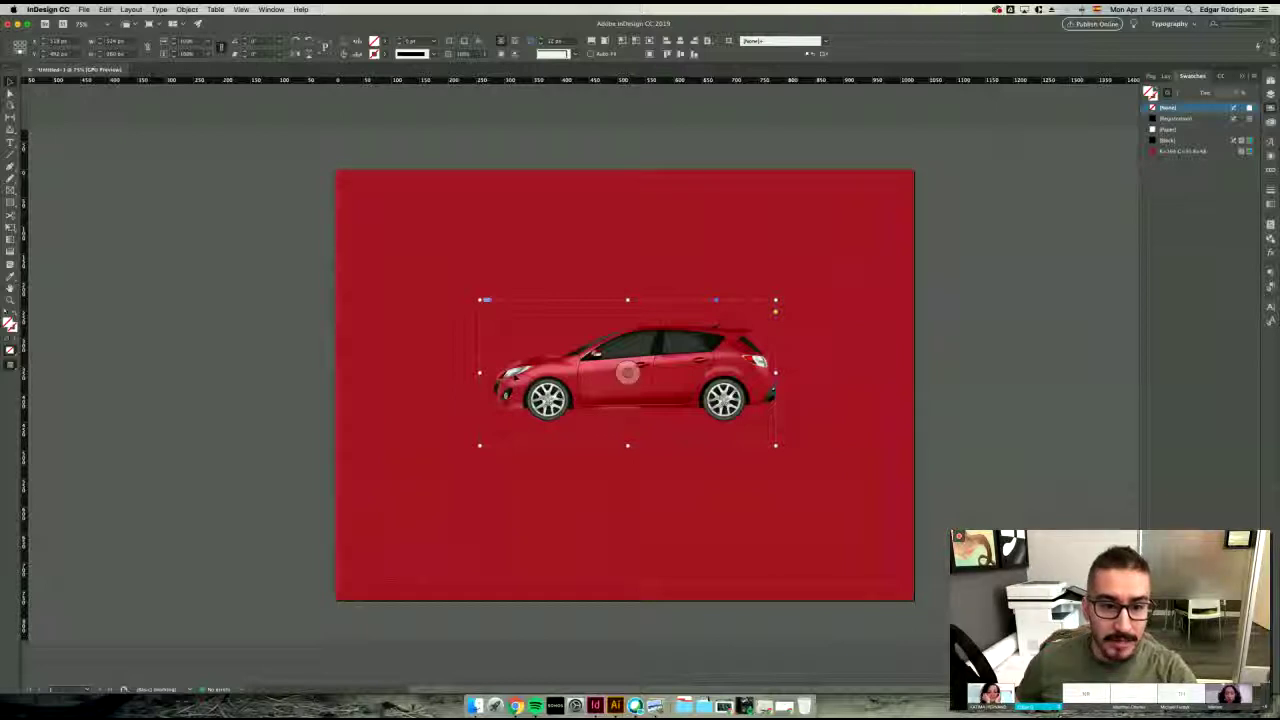
- Centre the car graphic within its frame
{"action": "left_click", "coordinate": [105, 9]}
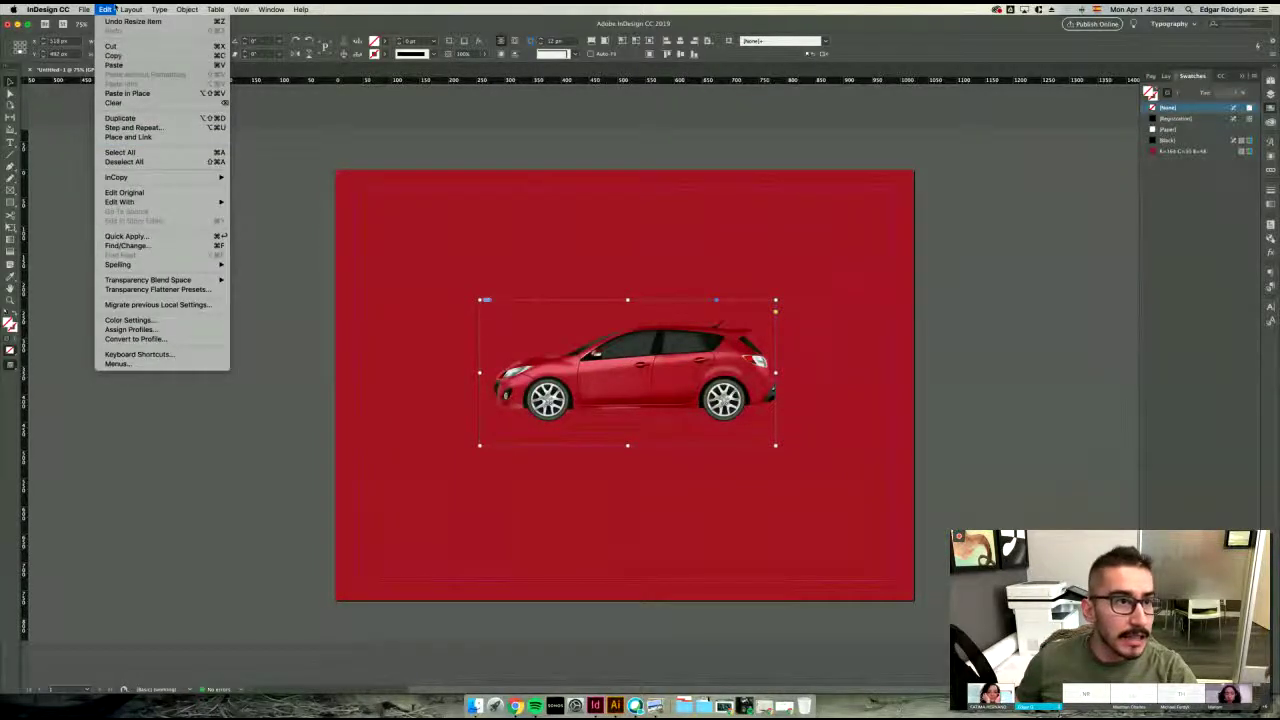
{"action": "mouse_move", "coordinate": [131, 9]}
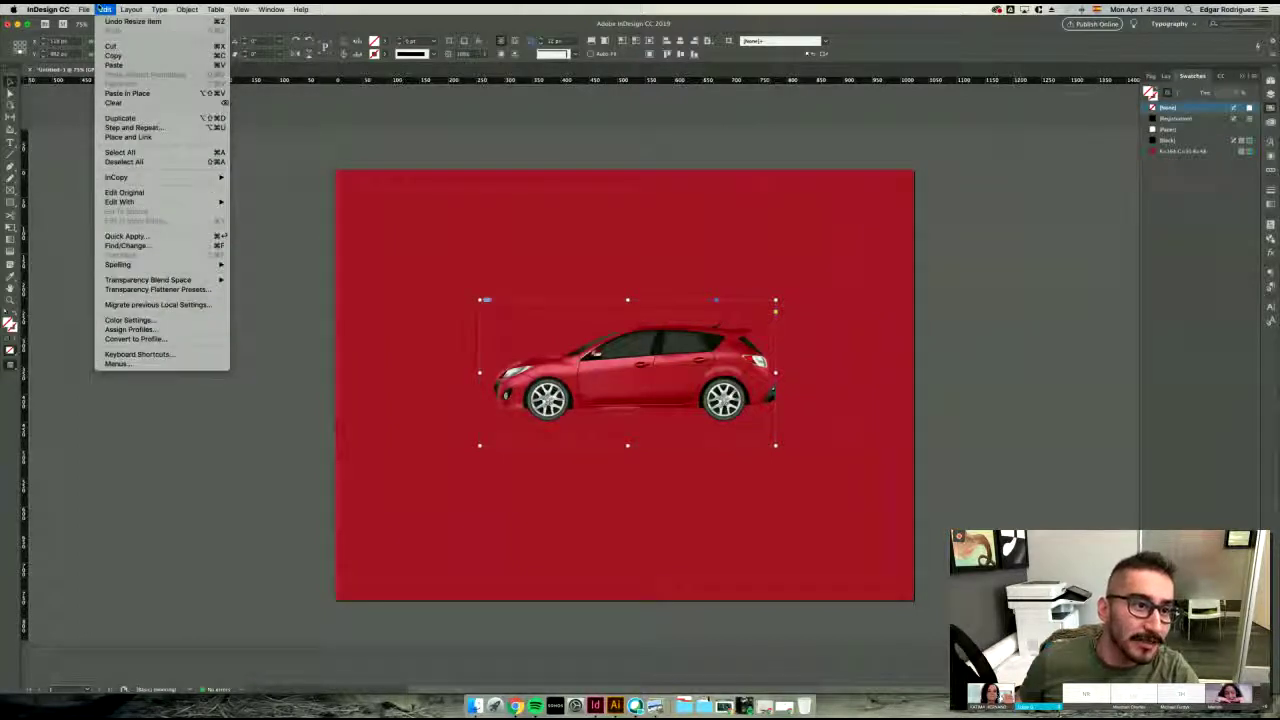
{"action": "left_click", "coordinate": [260, 281]}
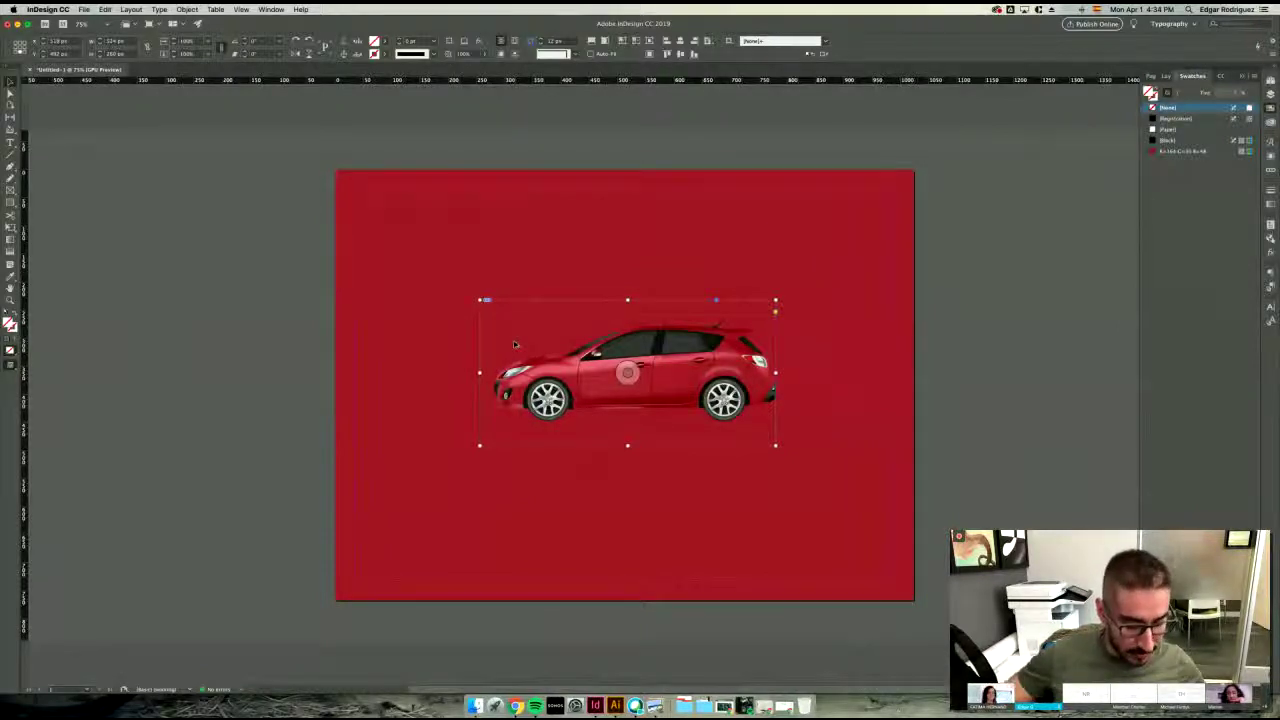
{"action": "key", "text": "shift+super+e"}
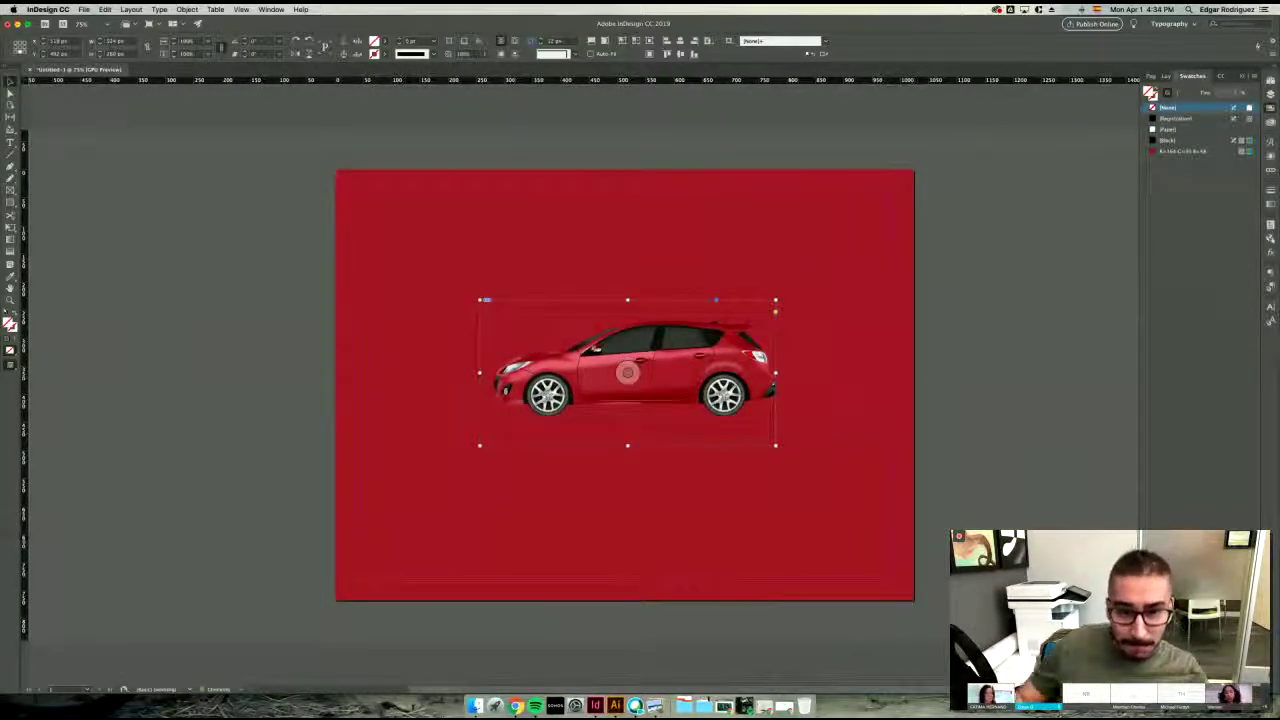
- Enlarge the car graphic beyond its frame so it is cropped, and undo a further resize of the graphic
{"action": "left_click", "coordinate": [630, 374]}
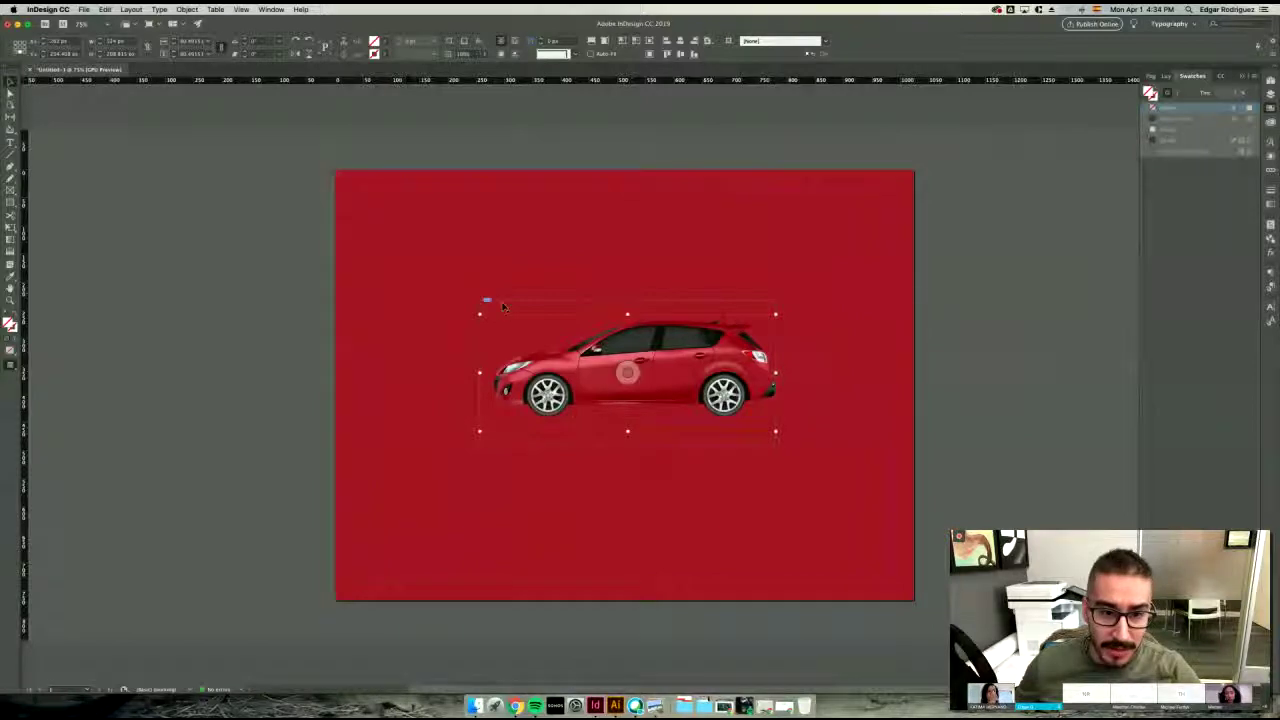
{"action": "left_click_drag", "start_coordinate": [491, 429], "coordinate": [320, 521]}
{"action": "left_click", "coordinate": [1047, 403]}
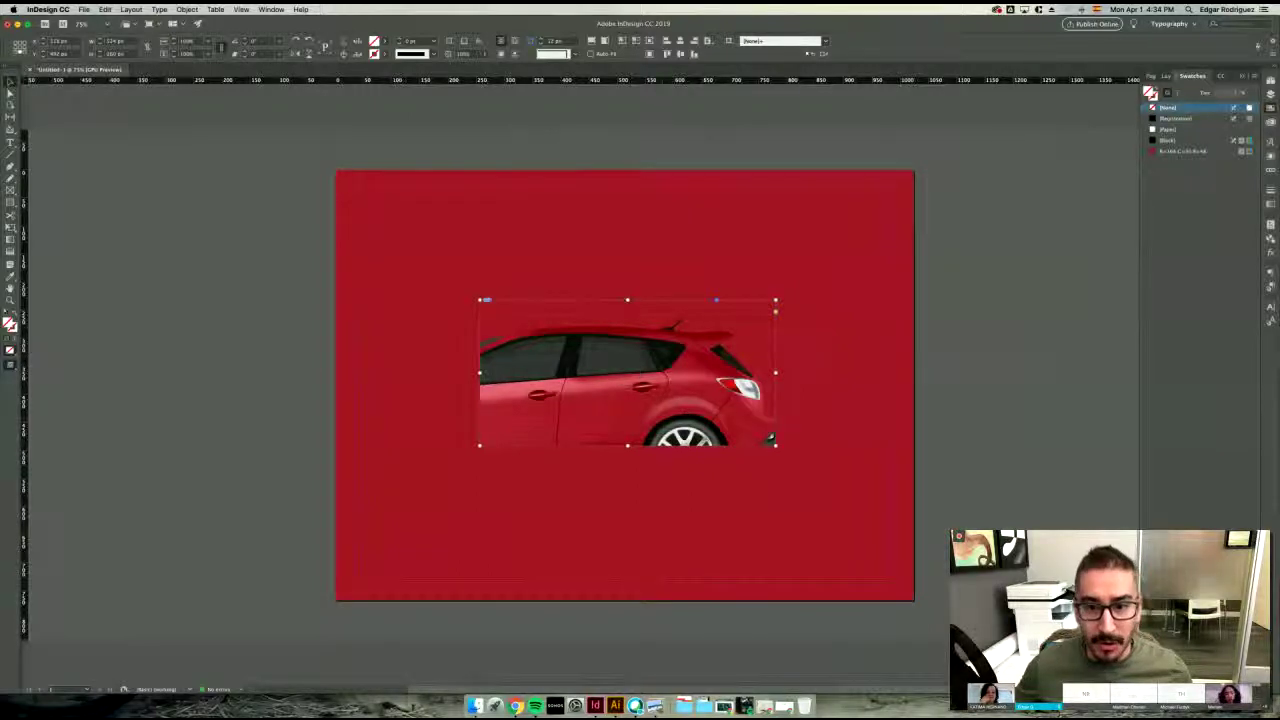
{"action": "left_click", "coordinate": [627, 370]}
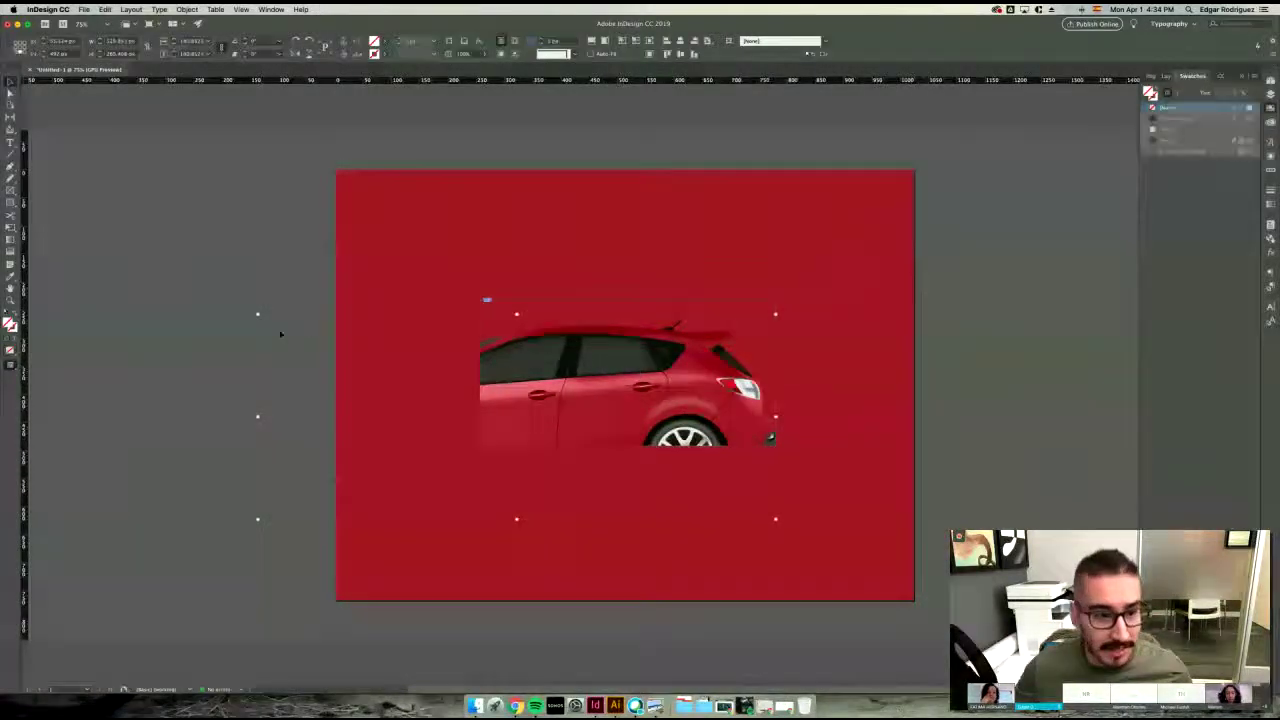
{"action": "left_click_drag", "start_coordinate": [258, 314], "coordinate": [387, 440]}
{"action": "key", "text": "super+z"}
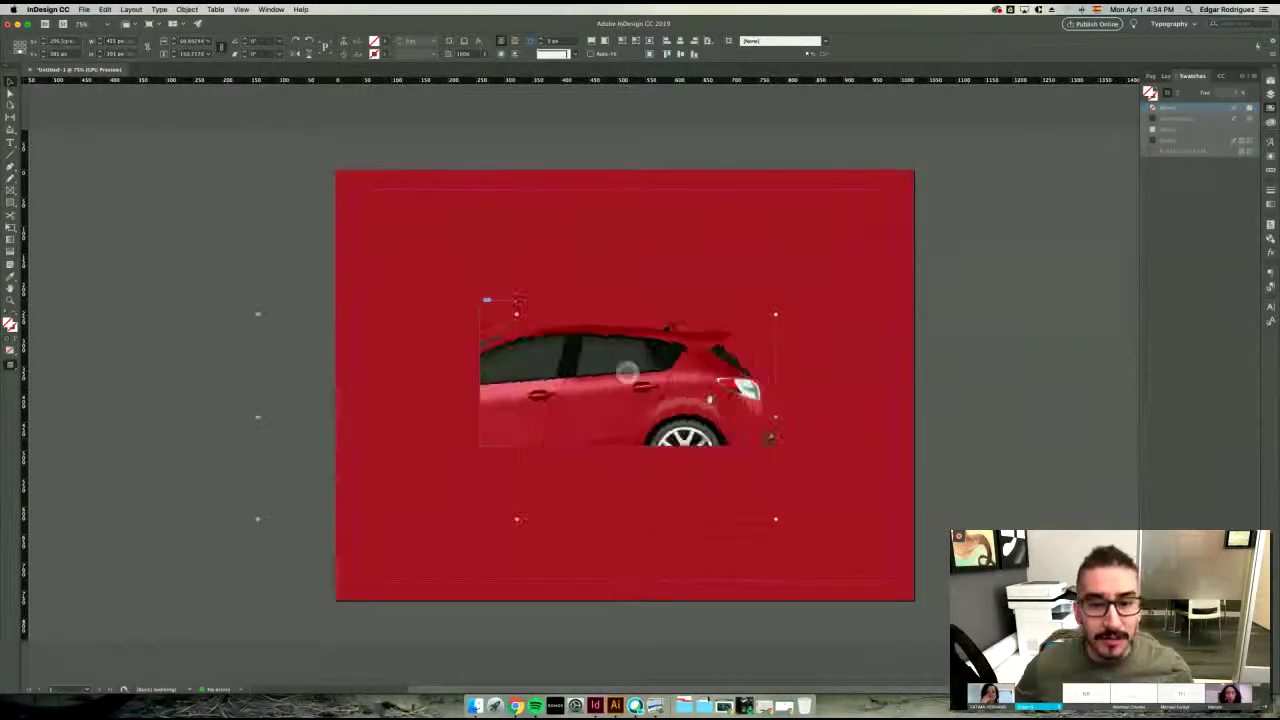
- Fit the oversized car graphic proportionally inside its frame and select the graphic to check its bounds
{"action": "left_click", "coordinate": [980, 346]}
{"action": "left_click", "coordinate": [734, 309]}
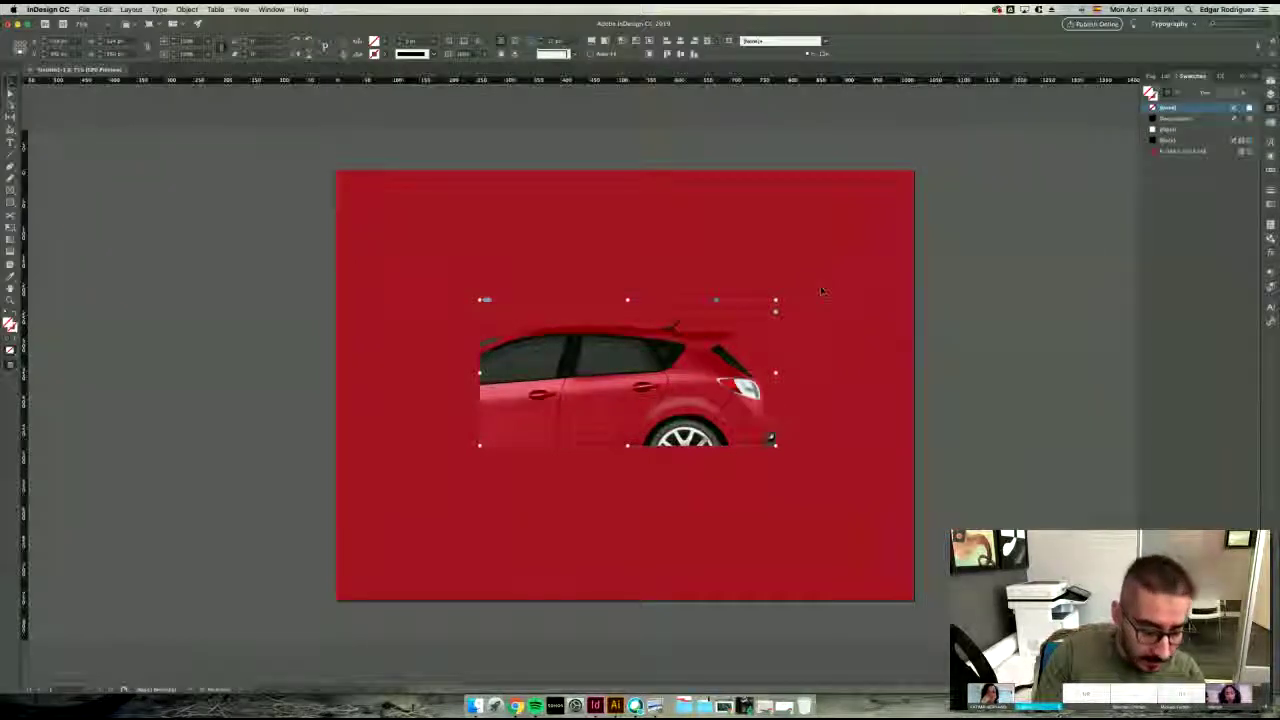
{"action": "key", "text": "super+alt+shift+e"}
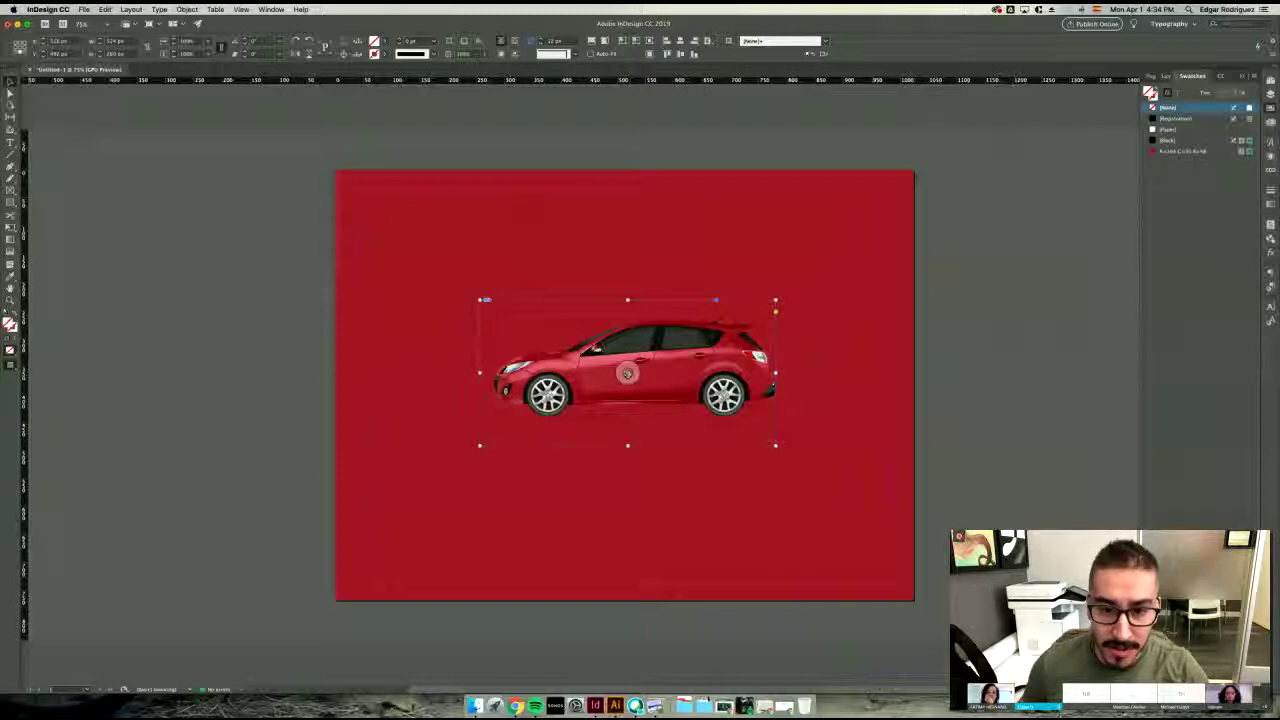
{"action": "left_click", "coordinate": [627, 373]}
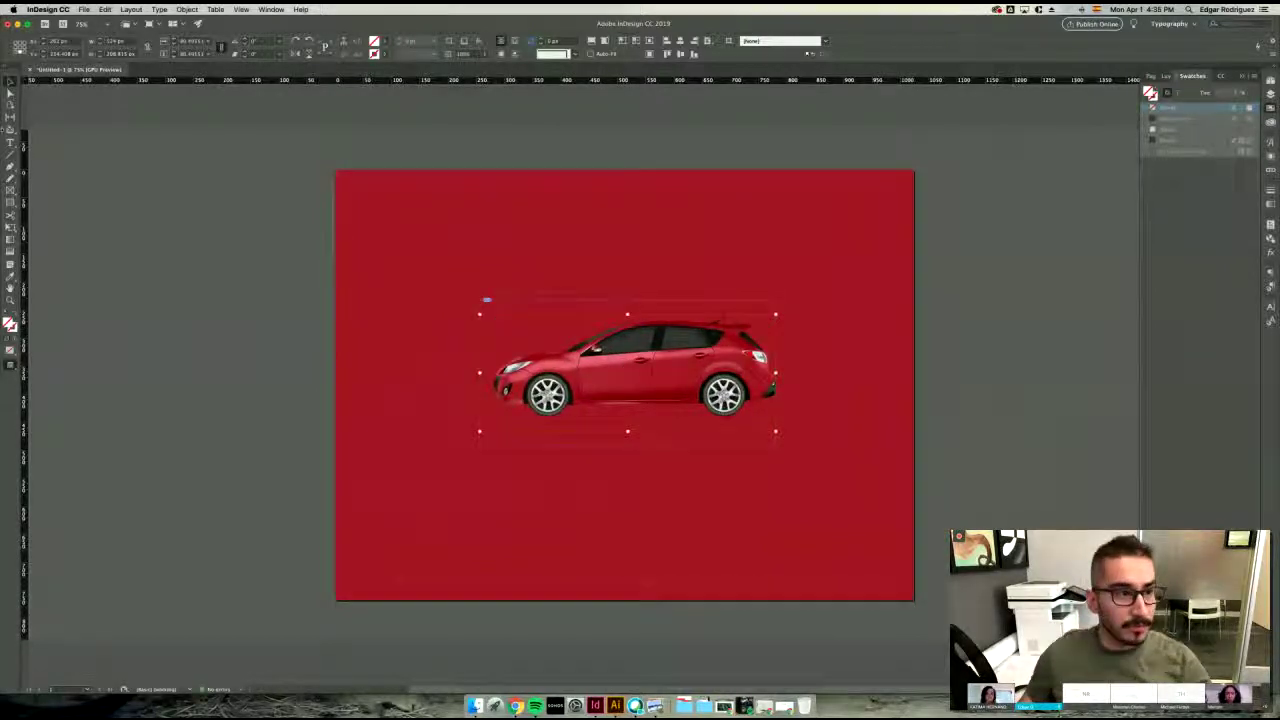
- Select the car's outer frame and fit the frame to its content
{"action": "left_click", "coordinate": [10, 93]}
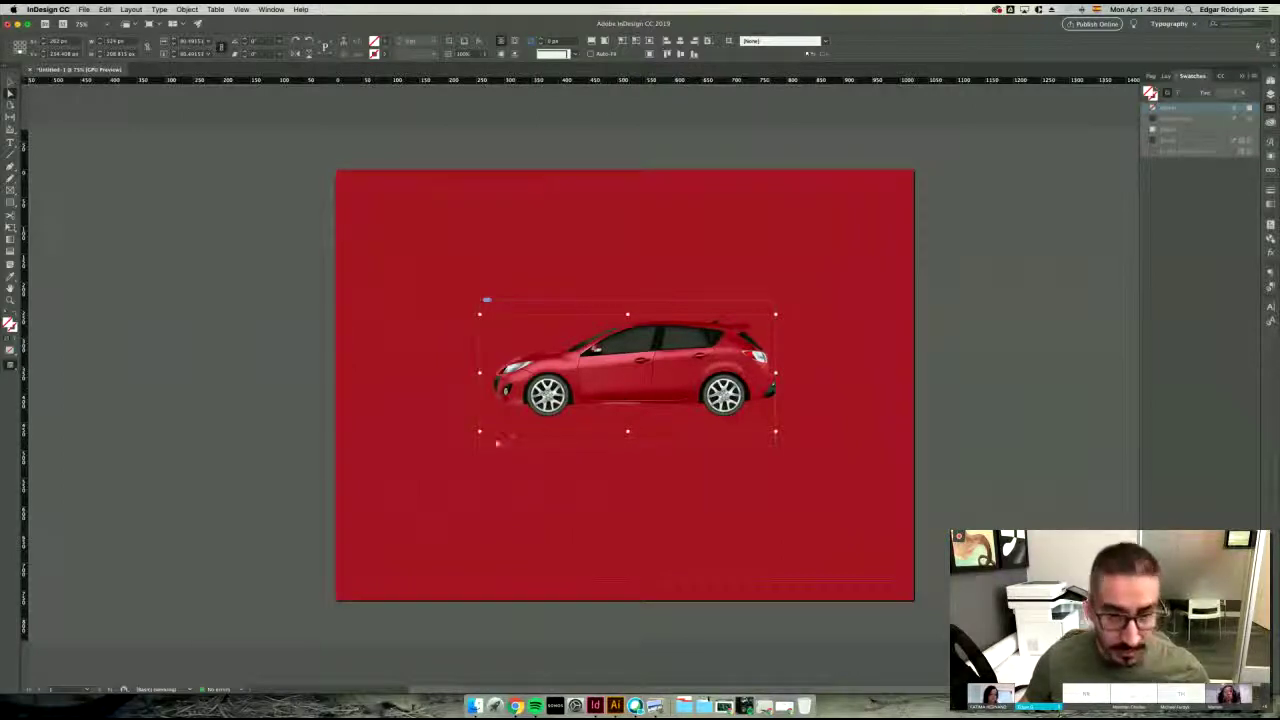
{"action": "left_click", "coordinate": [243, 403]}
{"action": "key", "text": "v"}
{"action": "left_click", "coordinate": [554, 425]}
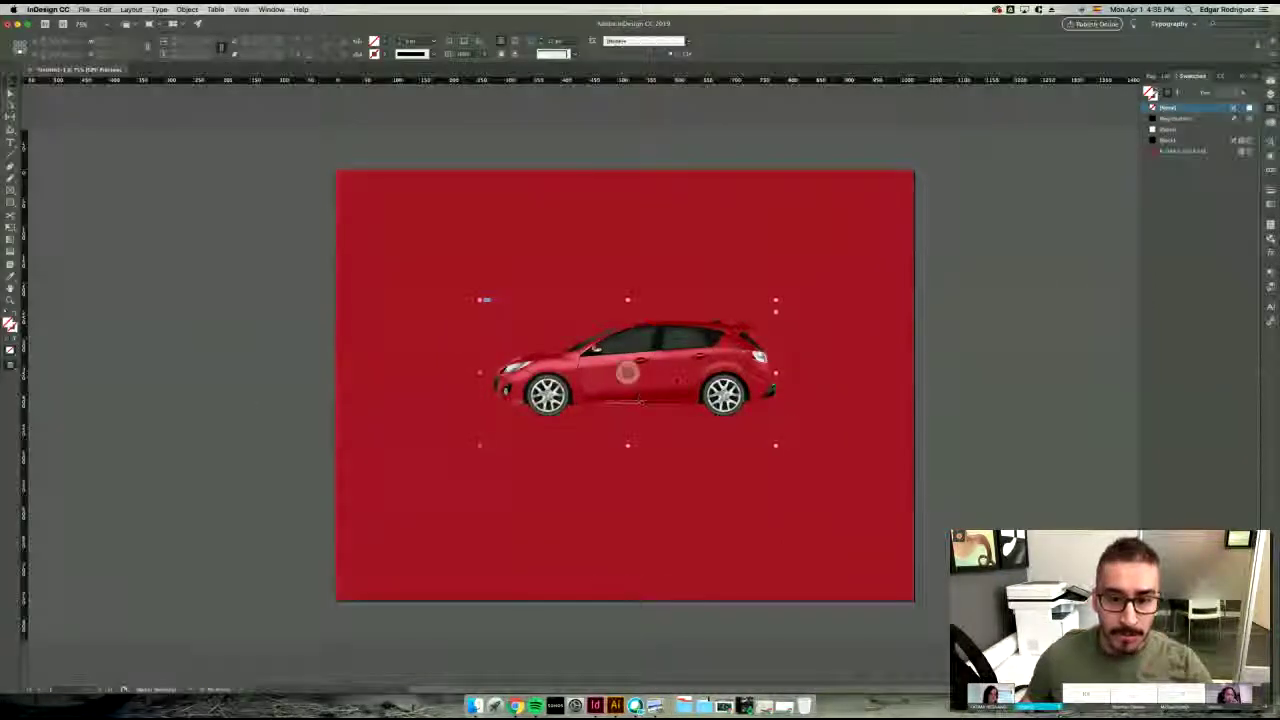
{"action": "key", "text": "alt+super+c"}
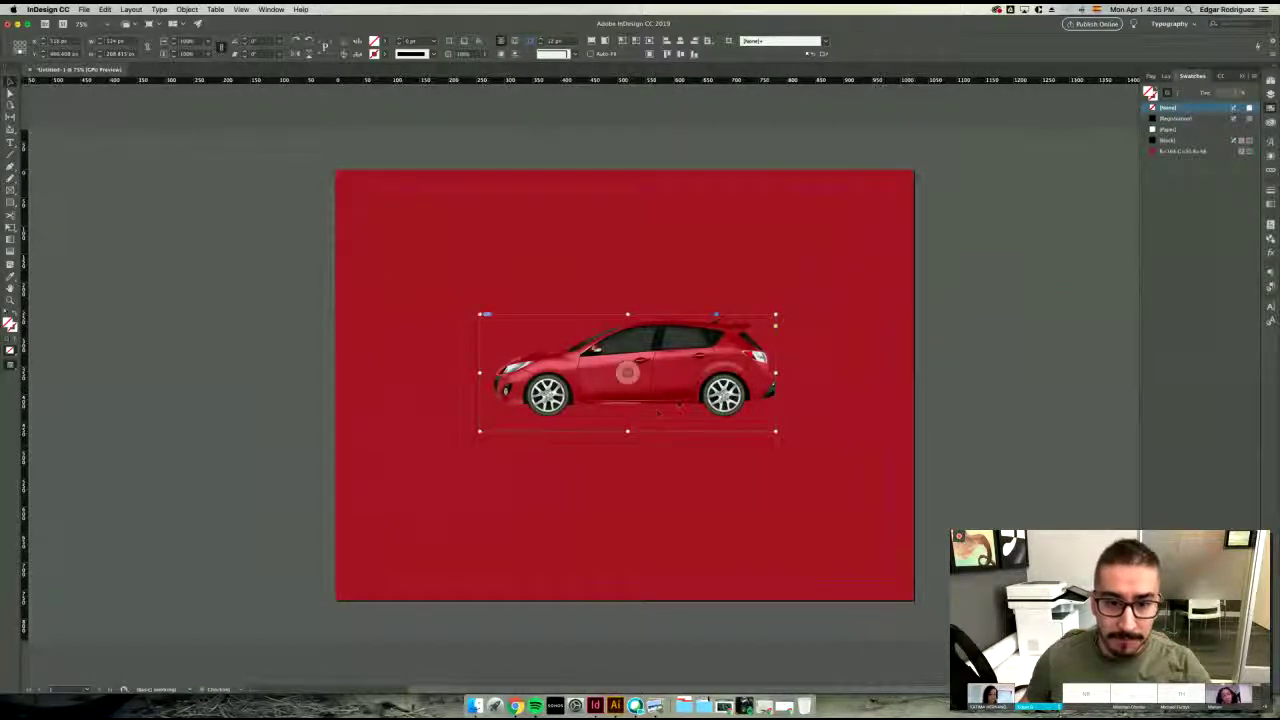
- Try moving the fitted car frame around the page with the alignment guides, and place it at the left margin, vertically centred
{"action": "left_click_drag", "start_coordinate": [679, 402], "coordinate": [503, 376]}
{"action": "left_click_drag", "start_coordinate": [590, 381], "coordinate": [690, 308]}
{"action": "left_click_drag", "start_coordinate": [611, 329], "coordinate": [694, 352]}
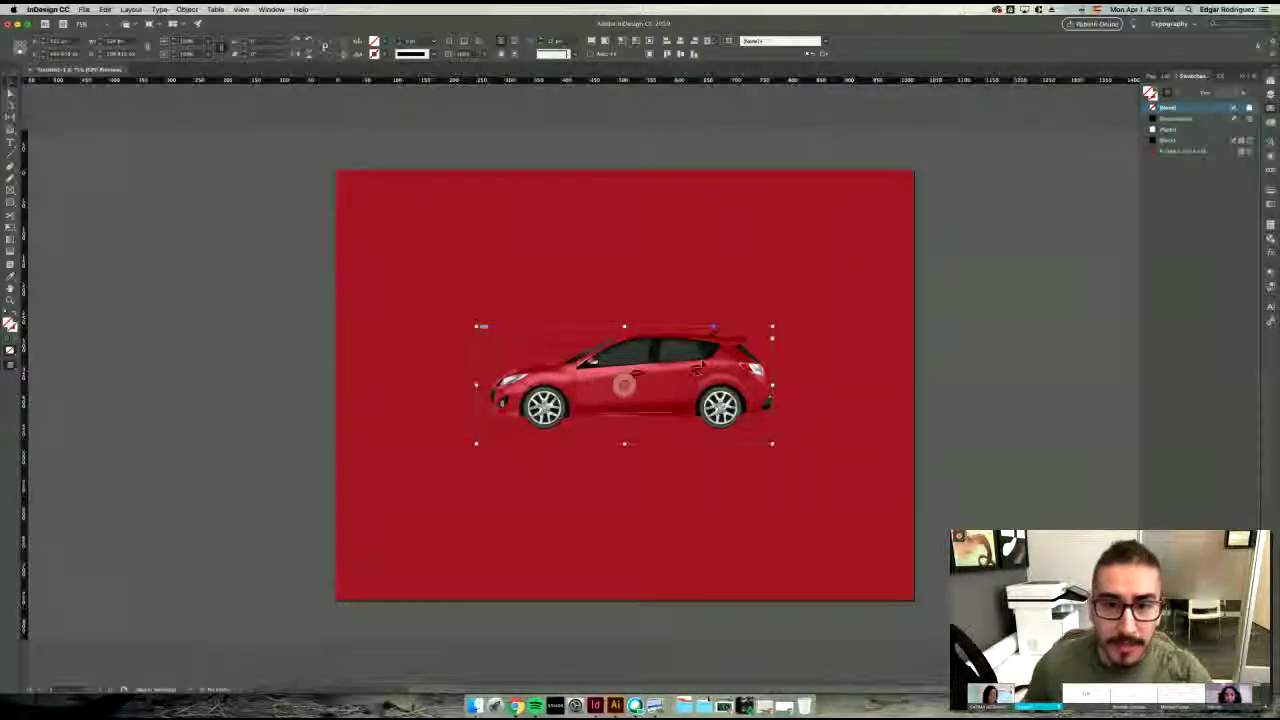
{"action": "left_click_drag", "start_coordinate": [709, 348], "coordinate": [505, 350]}
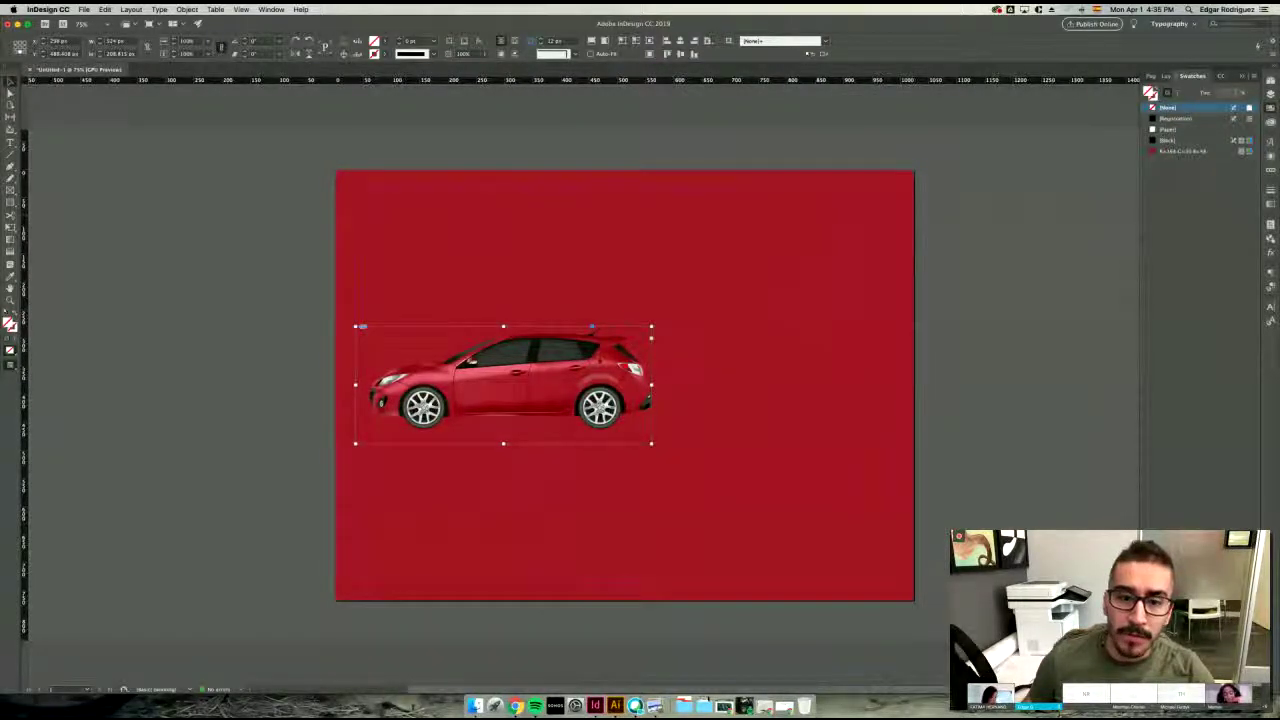
- Move the car frame past the page's lower-right corner and align its vertical and horizontal centres to the page
{"action": "left_click_drag", "start_coordinate": [513, 431], "coordinate": [982, 595]}
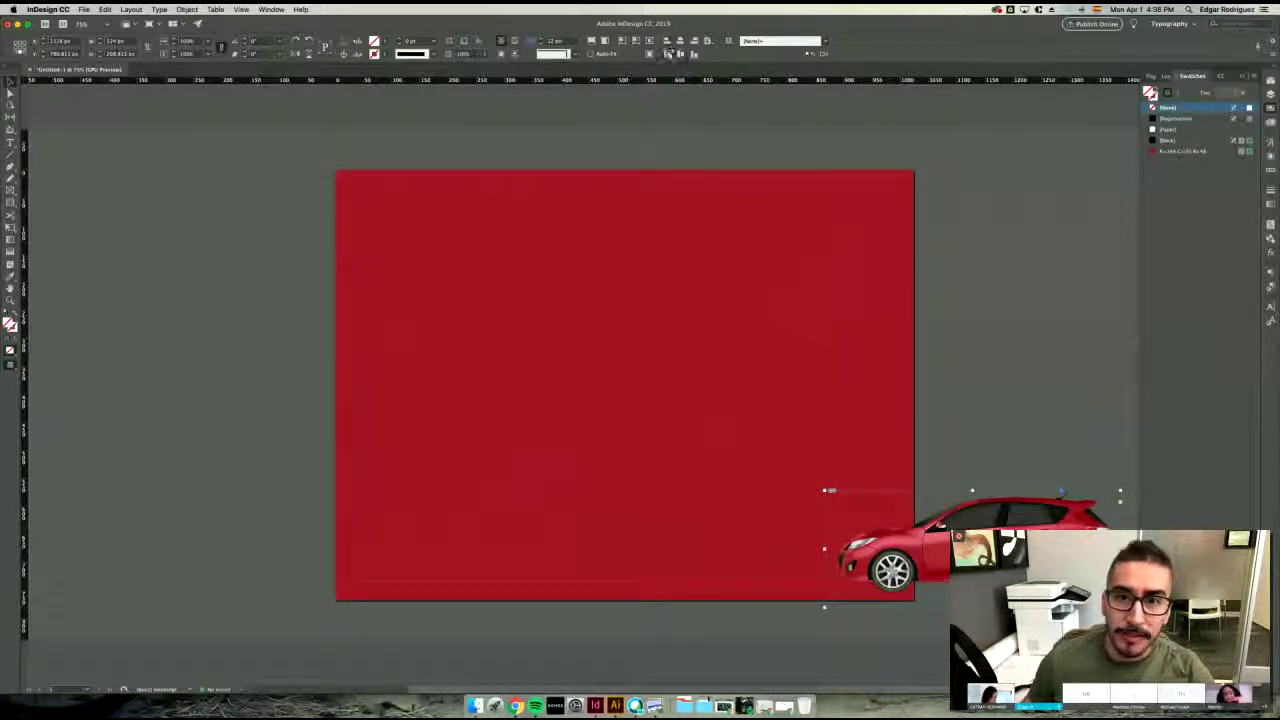
{"action": "left_click", "coordinate": [679, 55]}
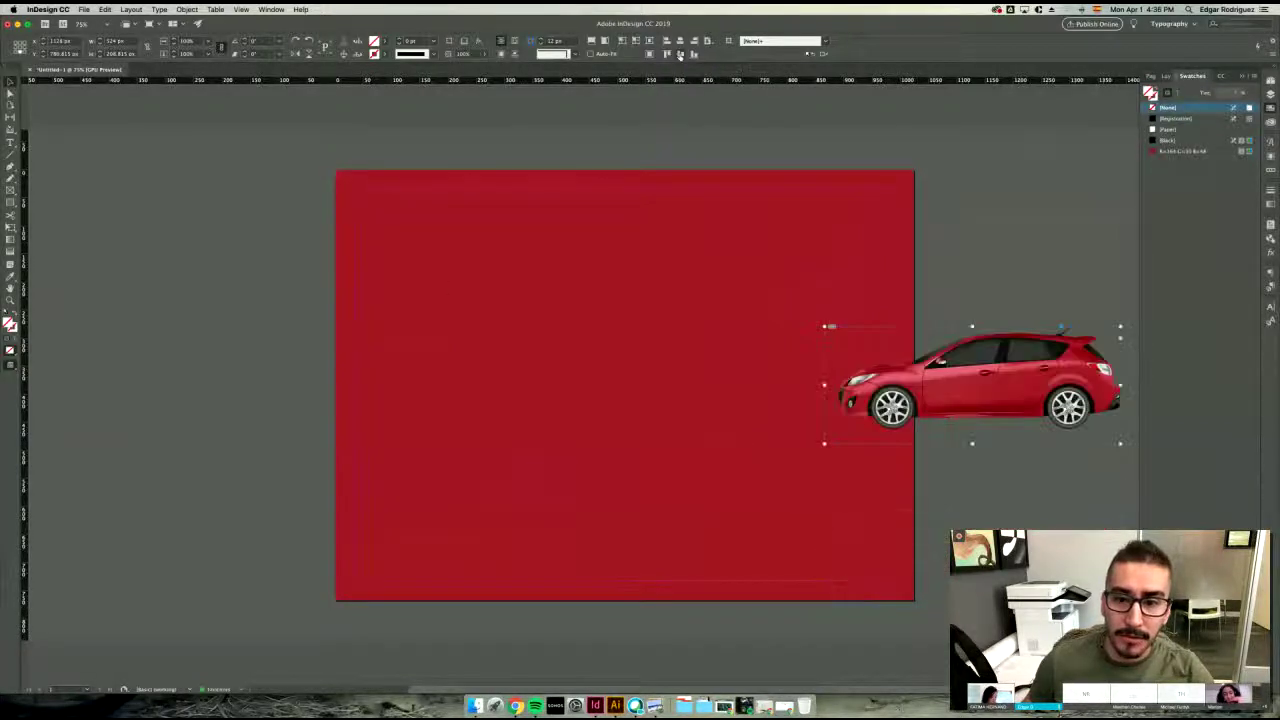
{"action": "left_click", "coordinate": [680, 42]}
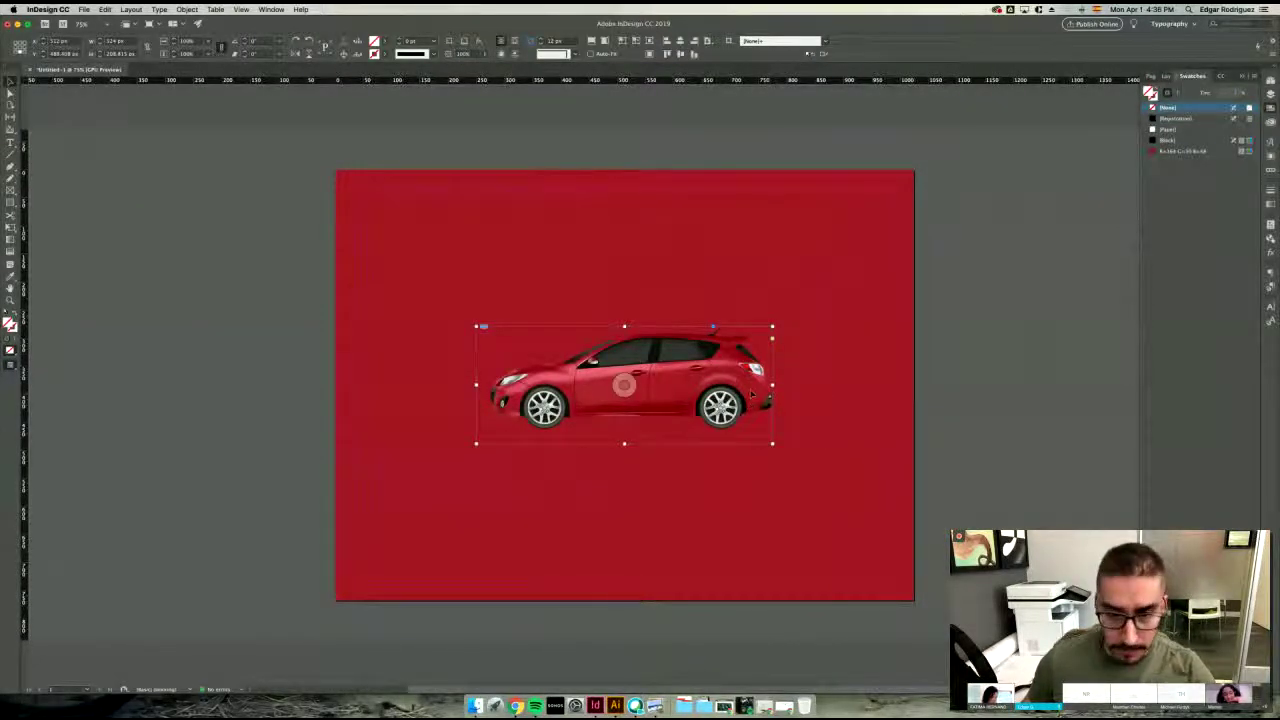
- Move the centred car frame to the left margin, keeping it vertically centred, and deselect it
{"action": "left_click_drag", "start_coordinate": [752, 396], "coordinate": [641, 408]}
{"action": "left_click", "coordinate": [960, 331]}
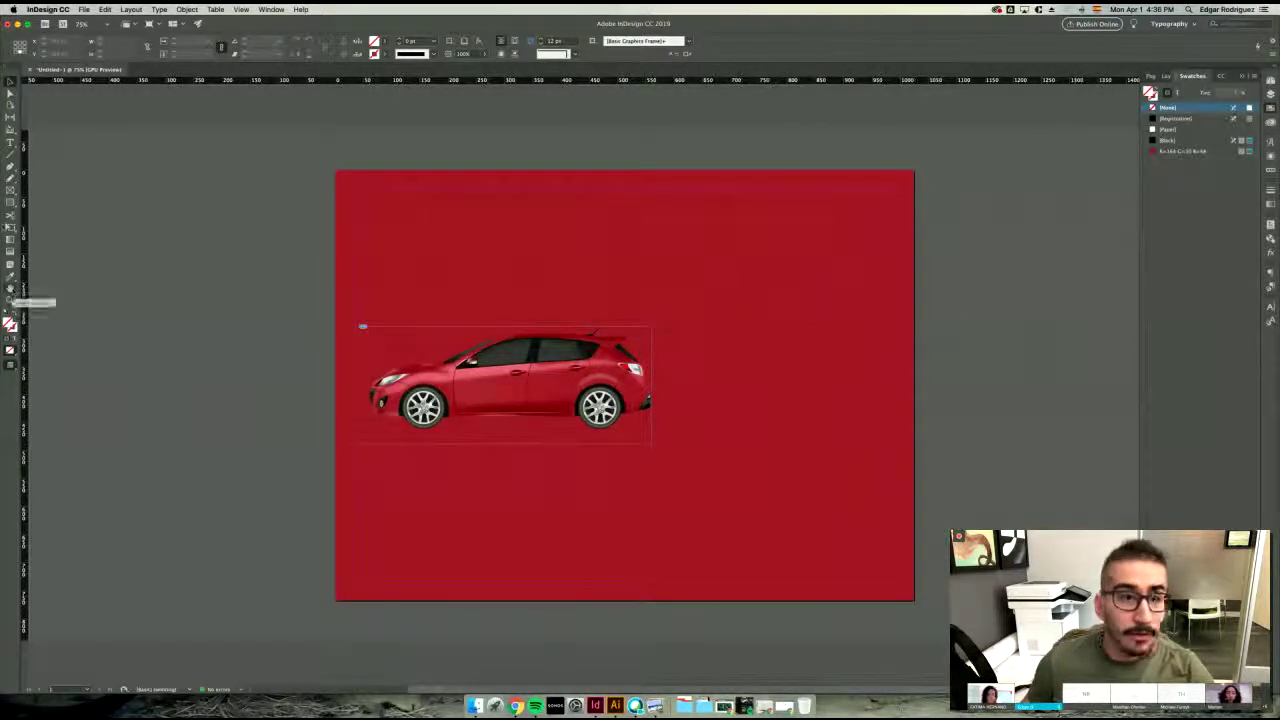
- Draw a text frame between the car and the page's far margin, and enter "Introducing" and "MotorCar" on two lines
{"action": "left_click", "coordinate": [11, 143]}
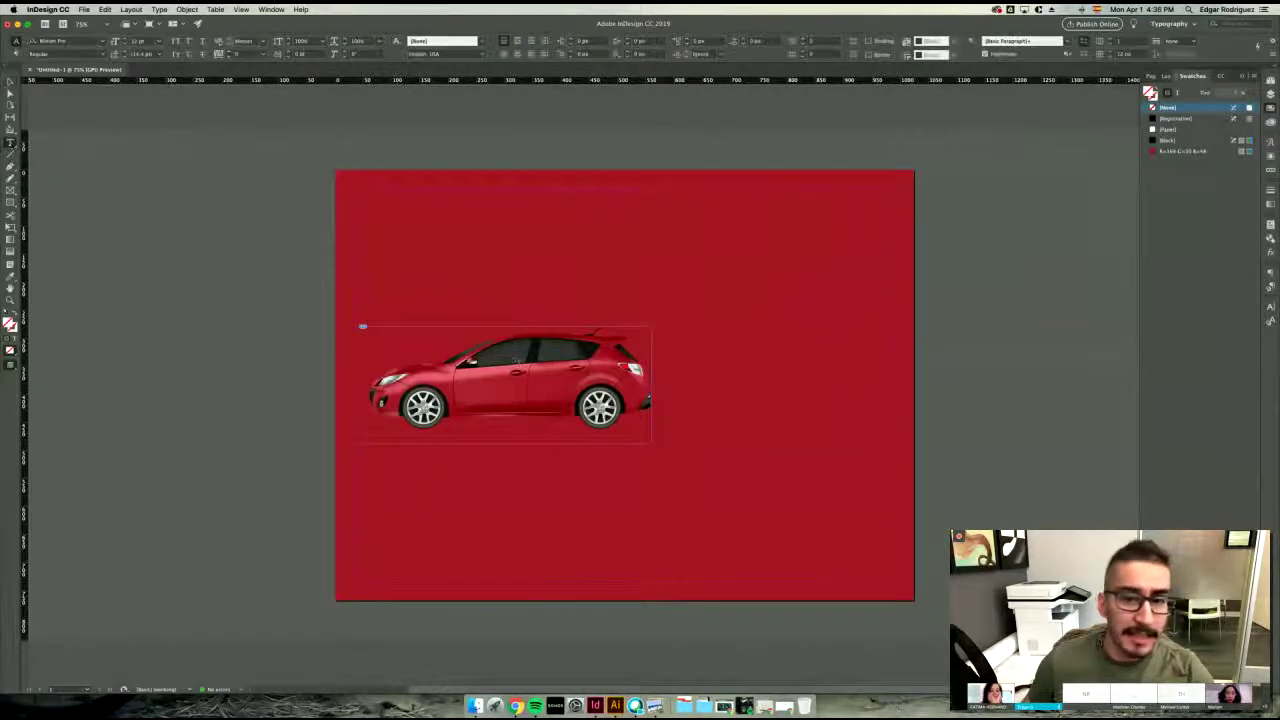
{"action": "left_click_drag", "start_coordinate": [657, 331], "coordinate": [897, 440]}
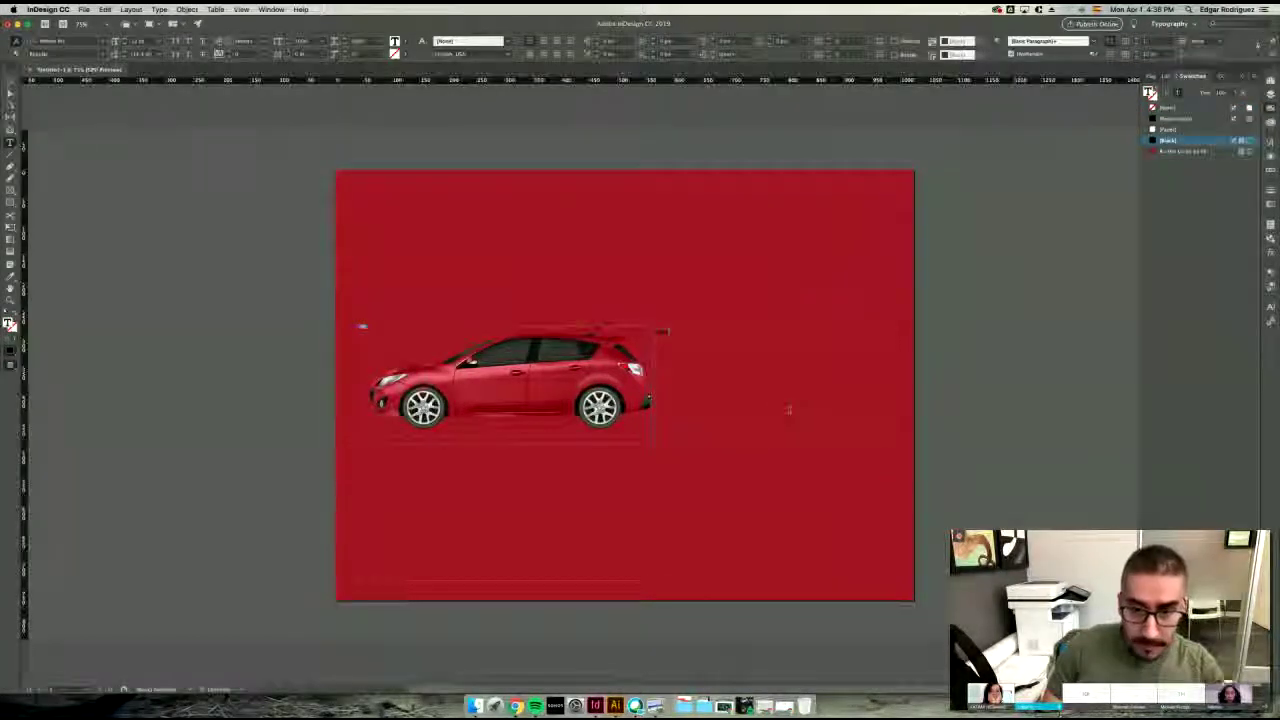
{"action": "type", "text": "Maz"}
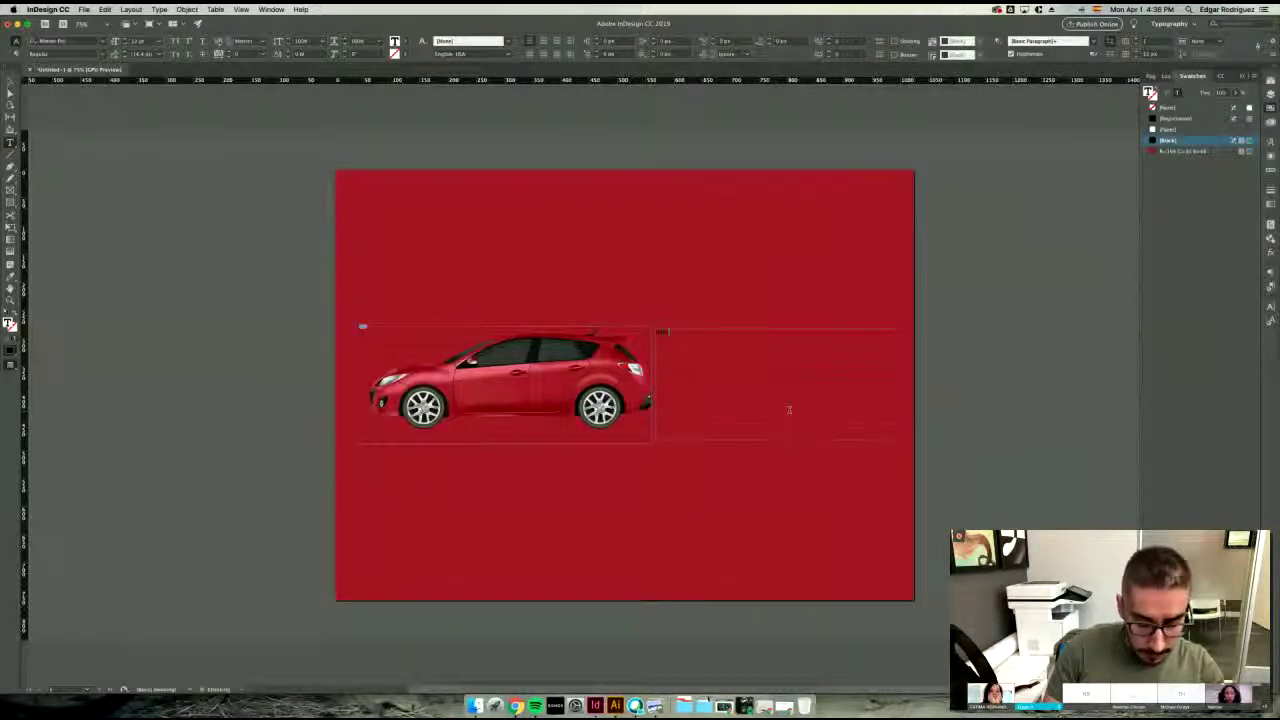
{"action": "type", "text": "da 3"}
{"action": "key", "text": "Return"}
{"action": "type", "text": "the"}
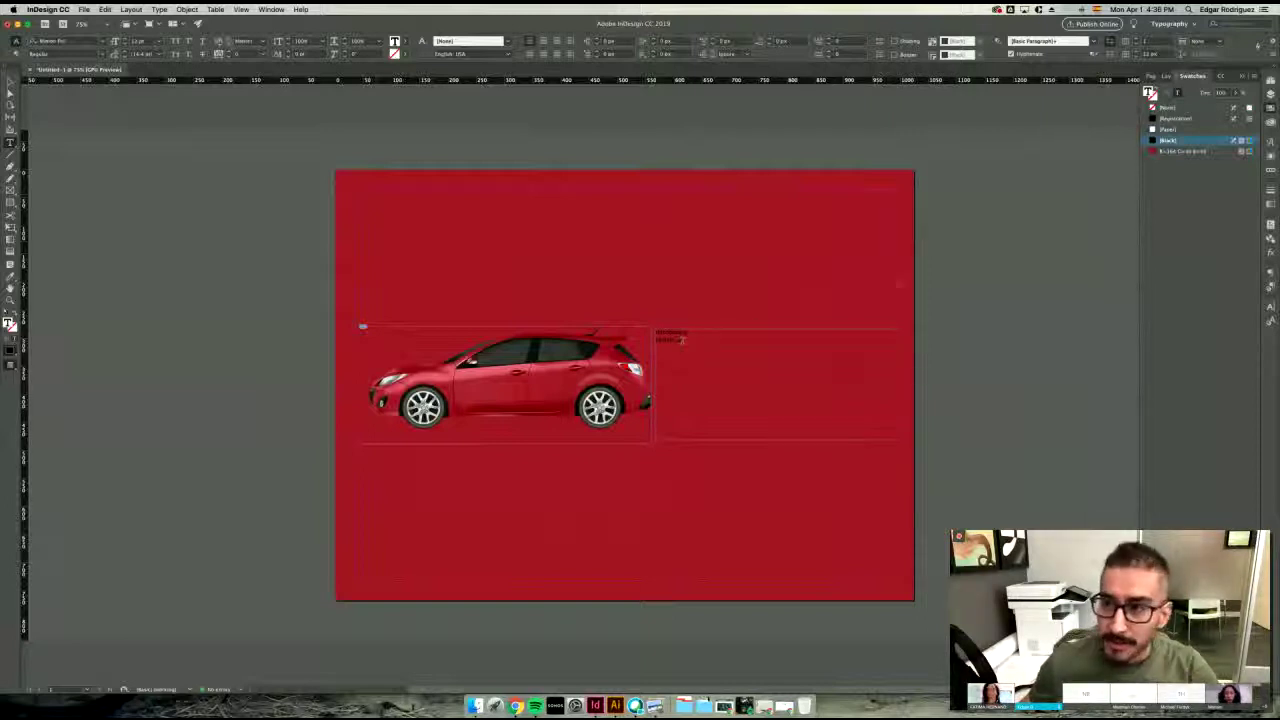
- Add the © glyph directly after "MotorCar" and deselect the text frame
{"action": "left_click", "coordinate": [1271, 143]}
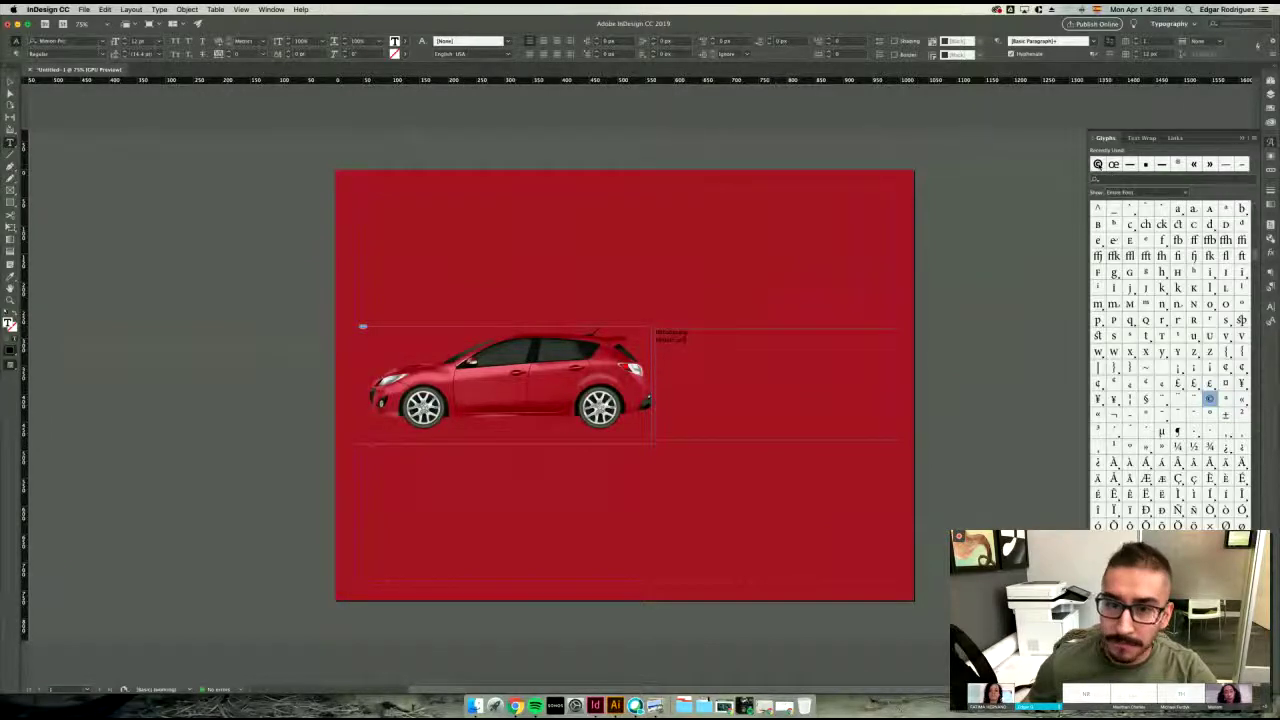
{"action": "left_click", "coordinate": [1270, 143]}
{"action": "left_click", "coordinate": [1058, 308], "text": "super"}
{"action": "key", "text": "v"}
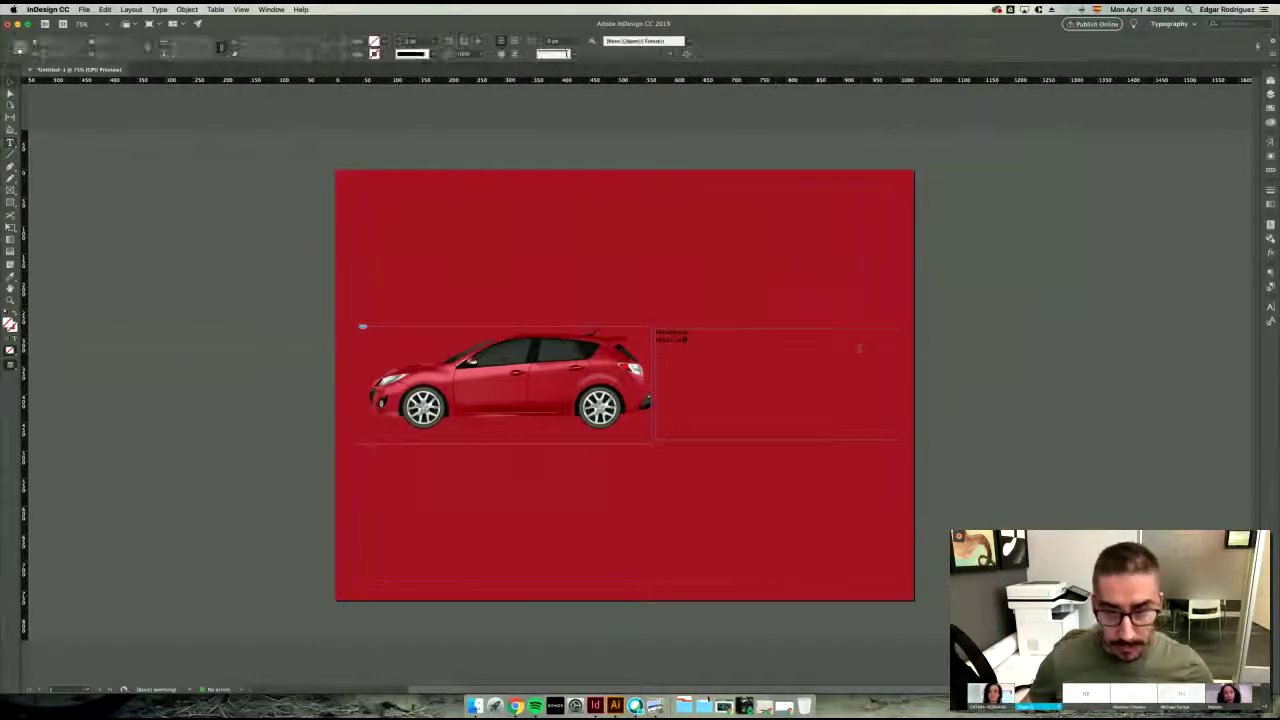
- Select the text frame beside the car and set its font family to Museo Slab
{"action": "scroll", "coordinate": [727, 383], "scroll_direction": "up", "scroll_amount": 5}
{"action": "scroll", "coordinate": [769, 389], "scroll_direction": "right", "scroll_amount": 4}
{"action": "scroll", "coordinate": [769, 389], "scroll_direction": "down", "scroll_amount": 2}
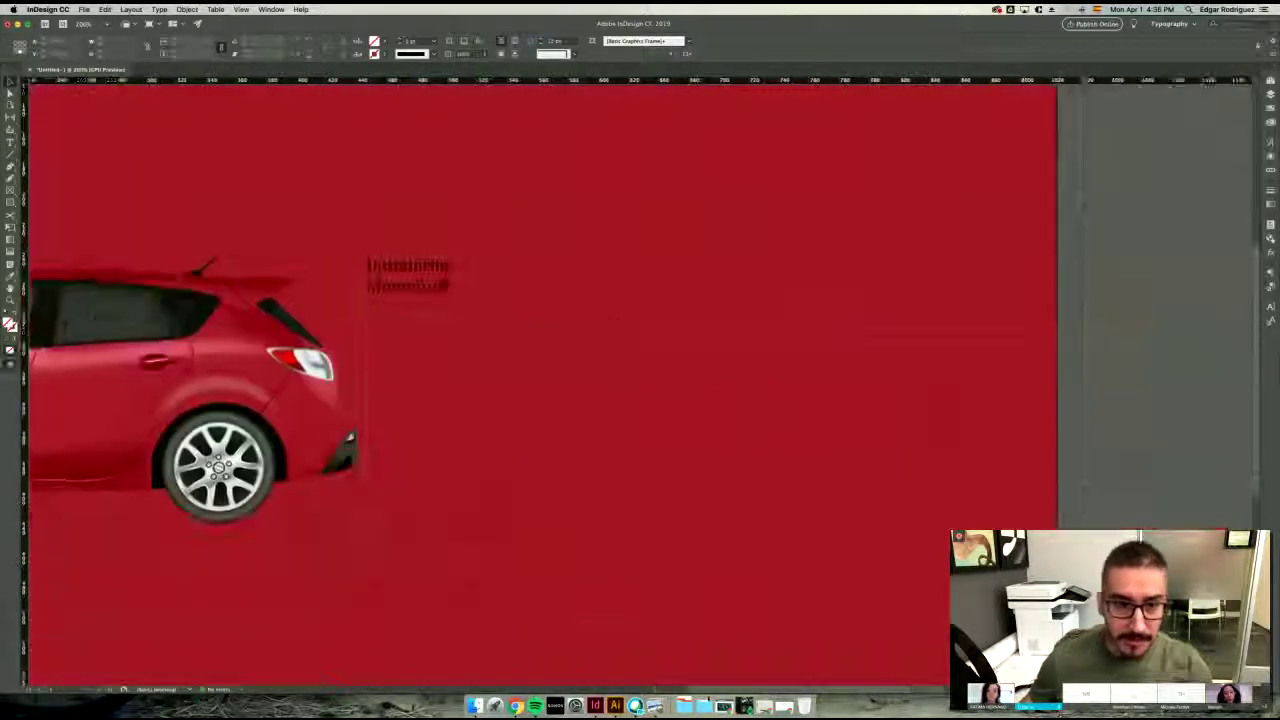
{"action": "left_click", "coordinate": [868, 552]}
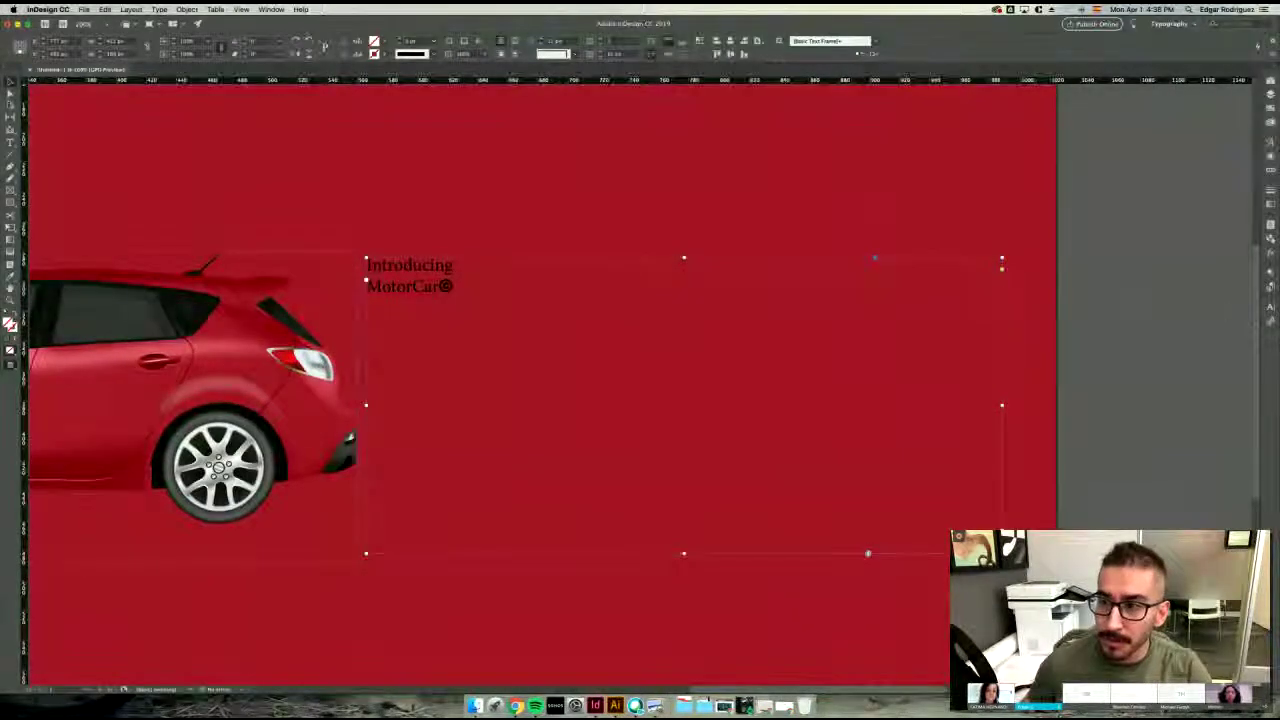
{"action": "left_click", "coordinate": [1270, 306]}
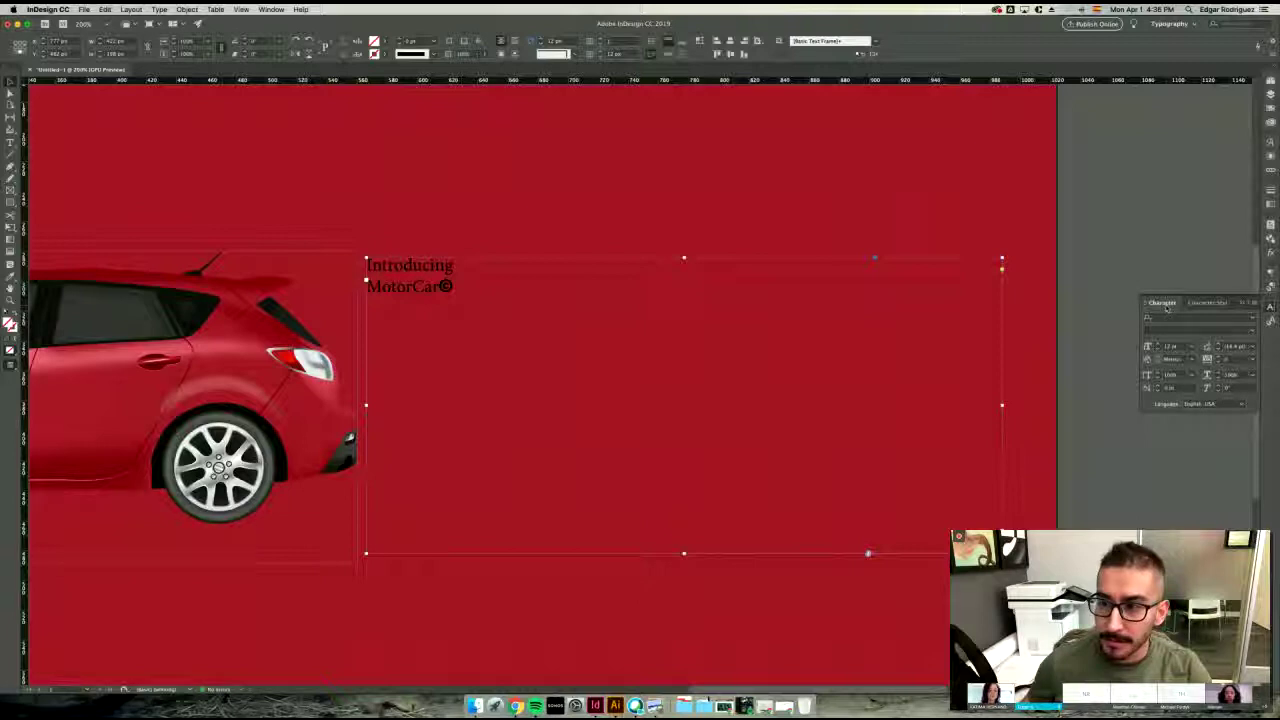
{"action": "left_click", "coordinate": [1252, 317]}
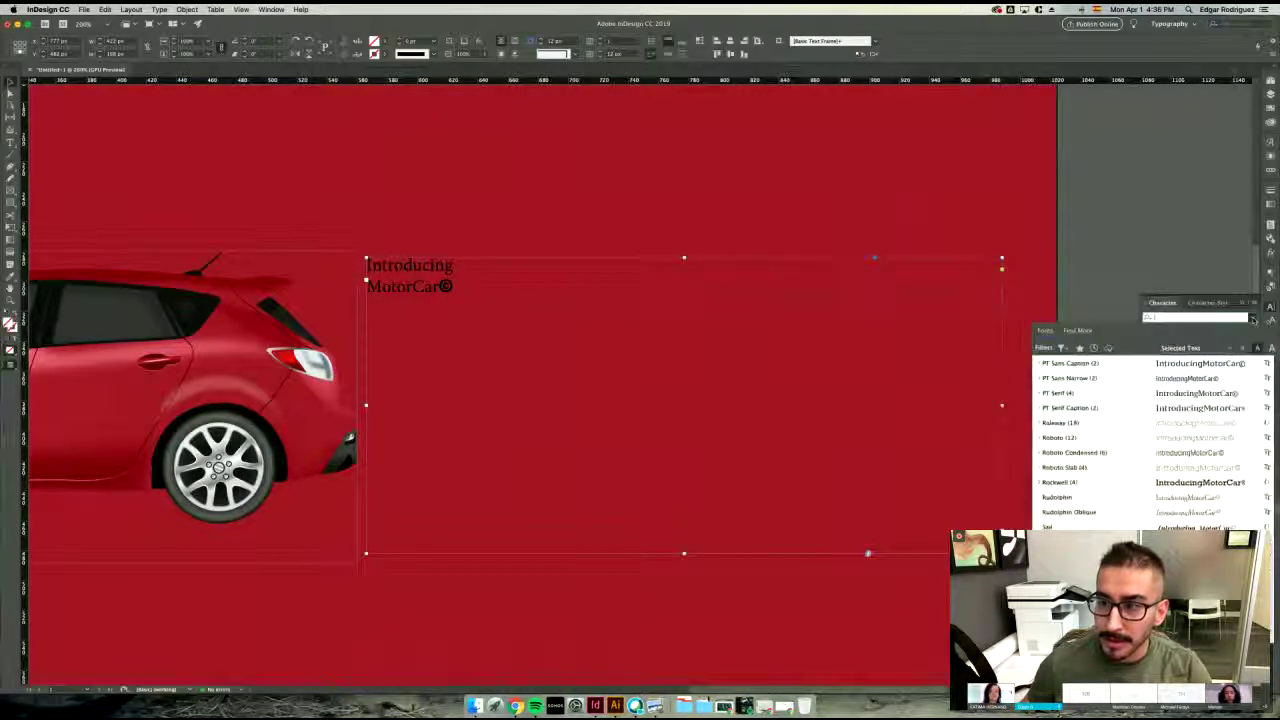
{"action": "scroll", "coordinate": [1143, 495], "scroll_direction": "up", "scroll_amount": 5}
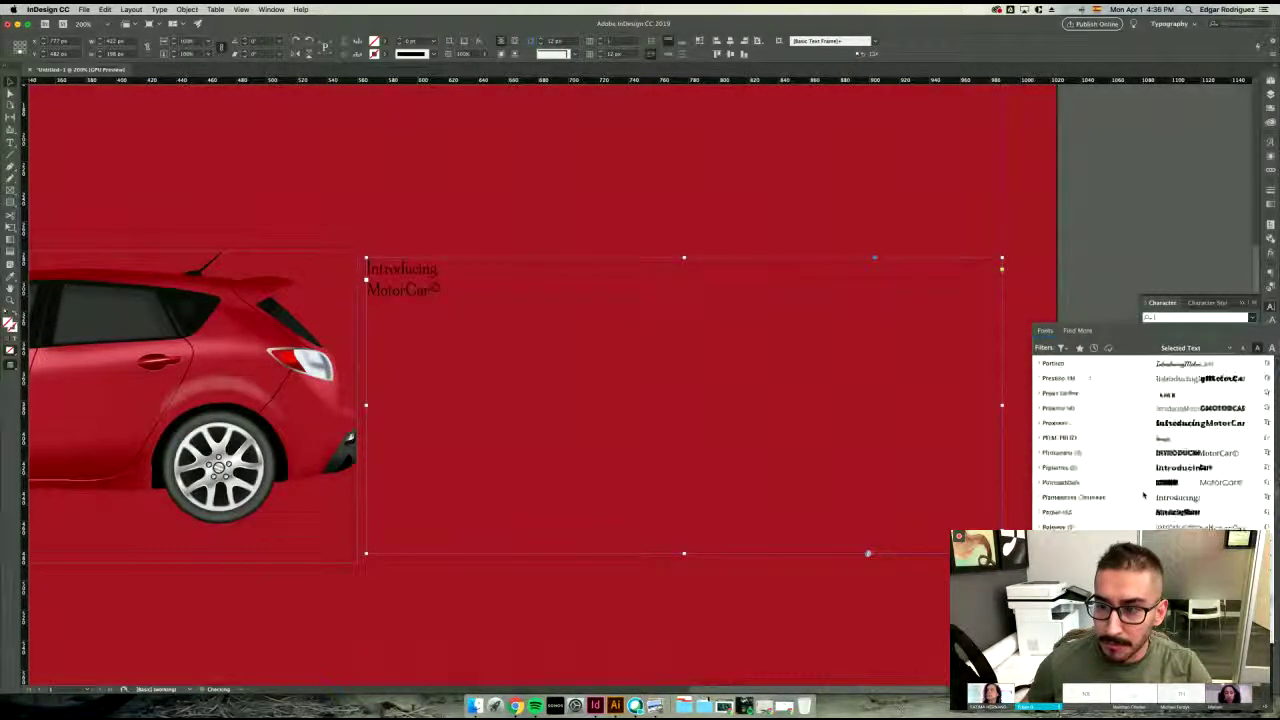
{"action": "scroll", "coordinate": [1143, 495], "scroll_direction": "up", "scroll_amount": 10}
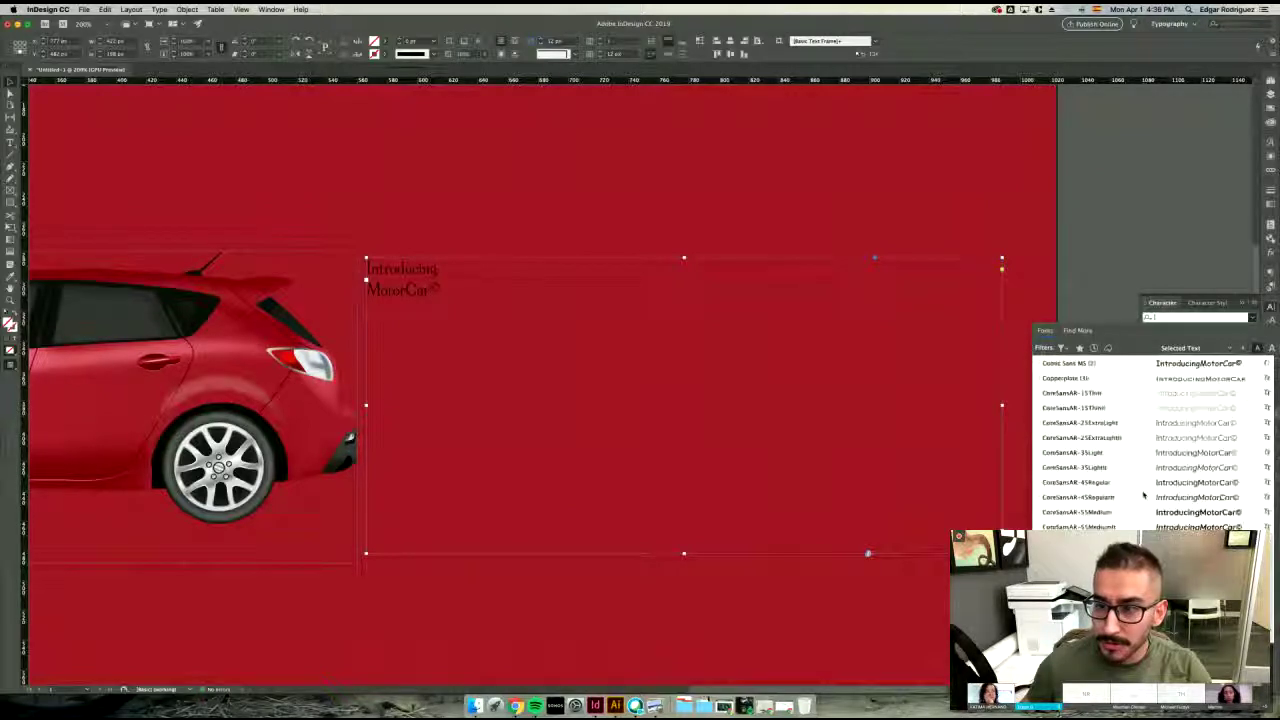
{"action": "scroll", "coordinate": [1143, 495], "scroll_direction": "up", "scroll_amount": 10}
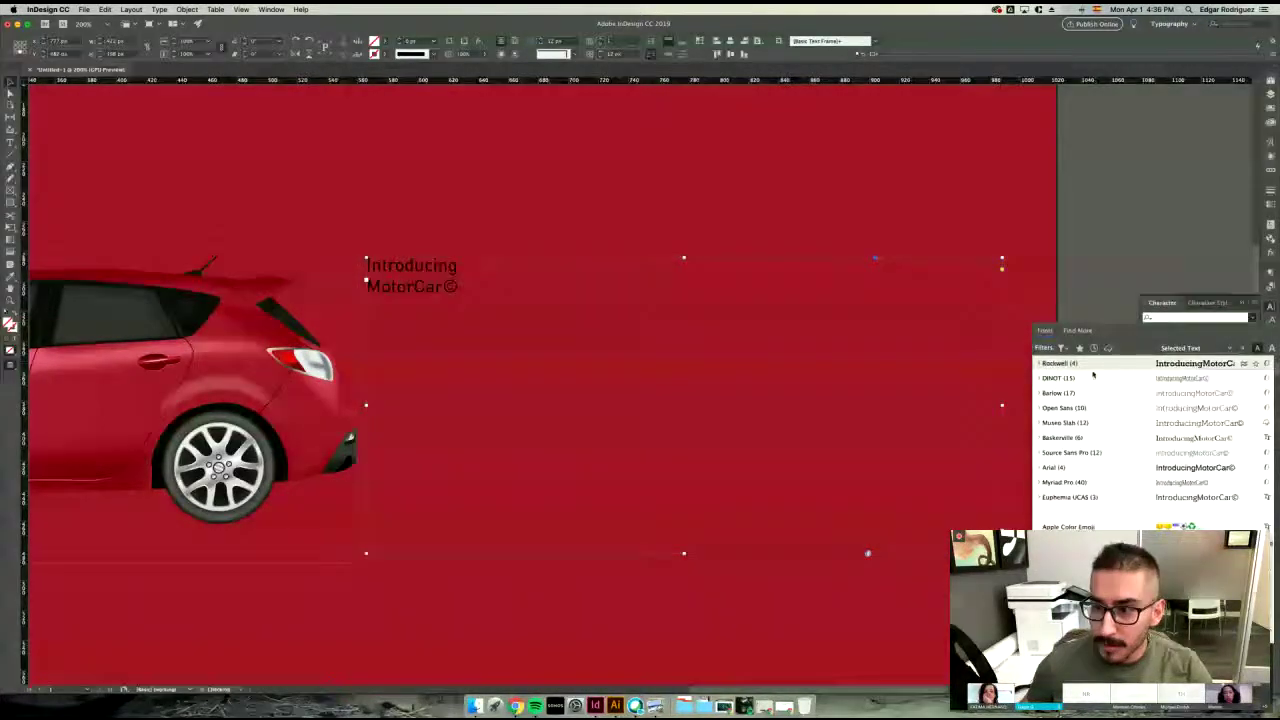
{"action": "left_click", "coordinate": [1084, 423]}
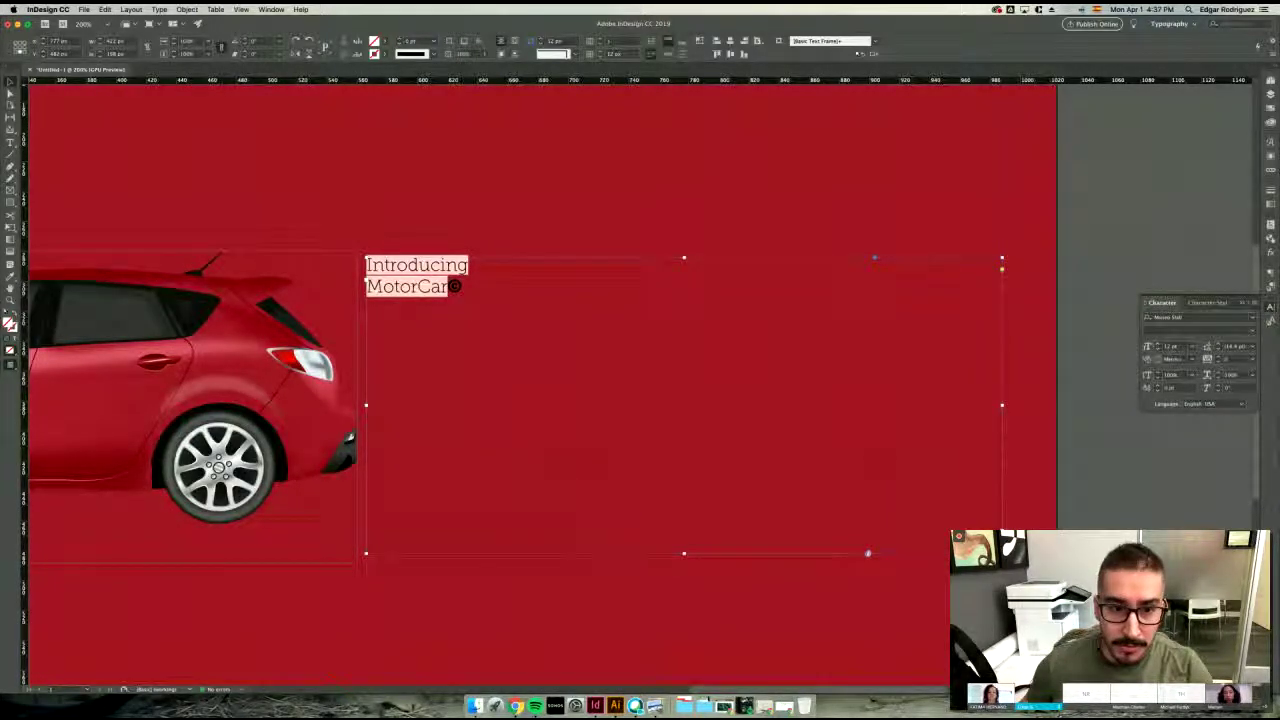
- Reselect the text frame and set its Museo Slab font style to 300
{"action": "left_click", "coordinate": [1132, 266]}
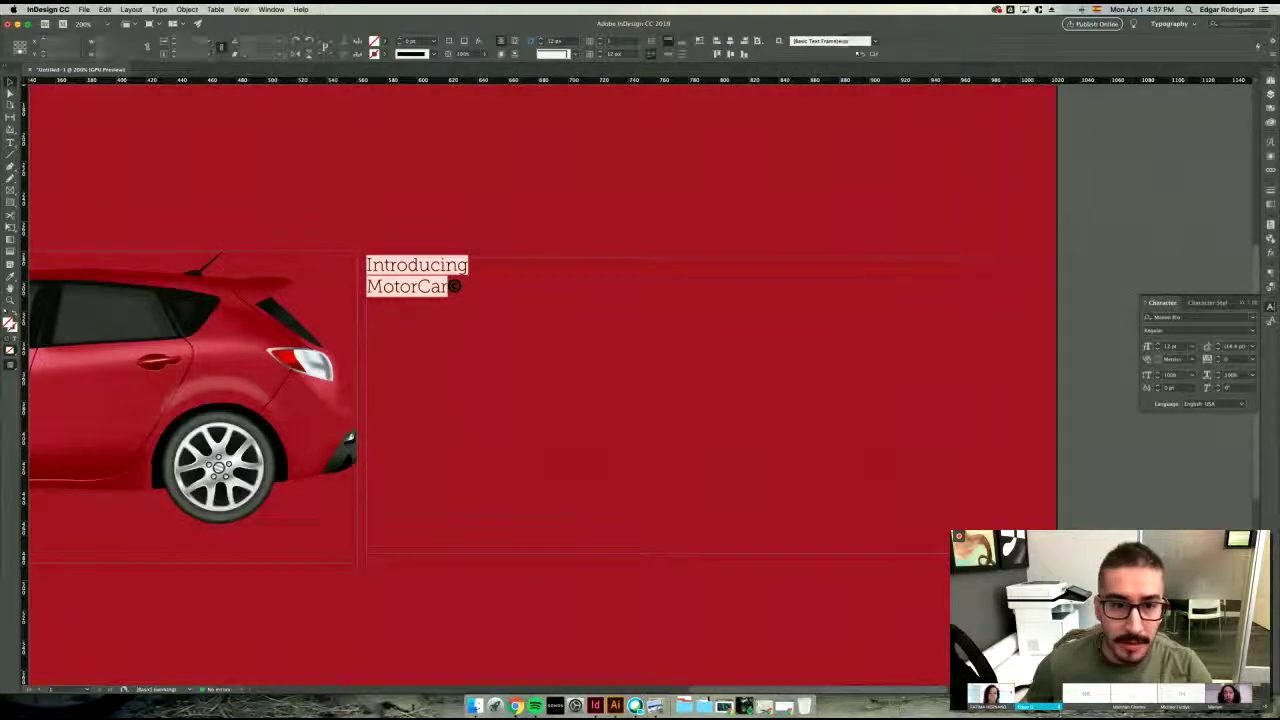
{"action": "left_click", "coordinate": [881, 262]}
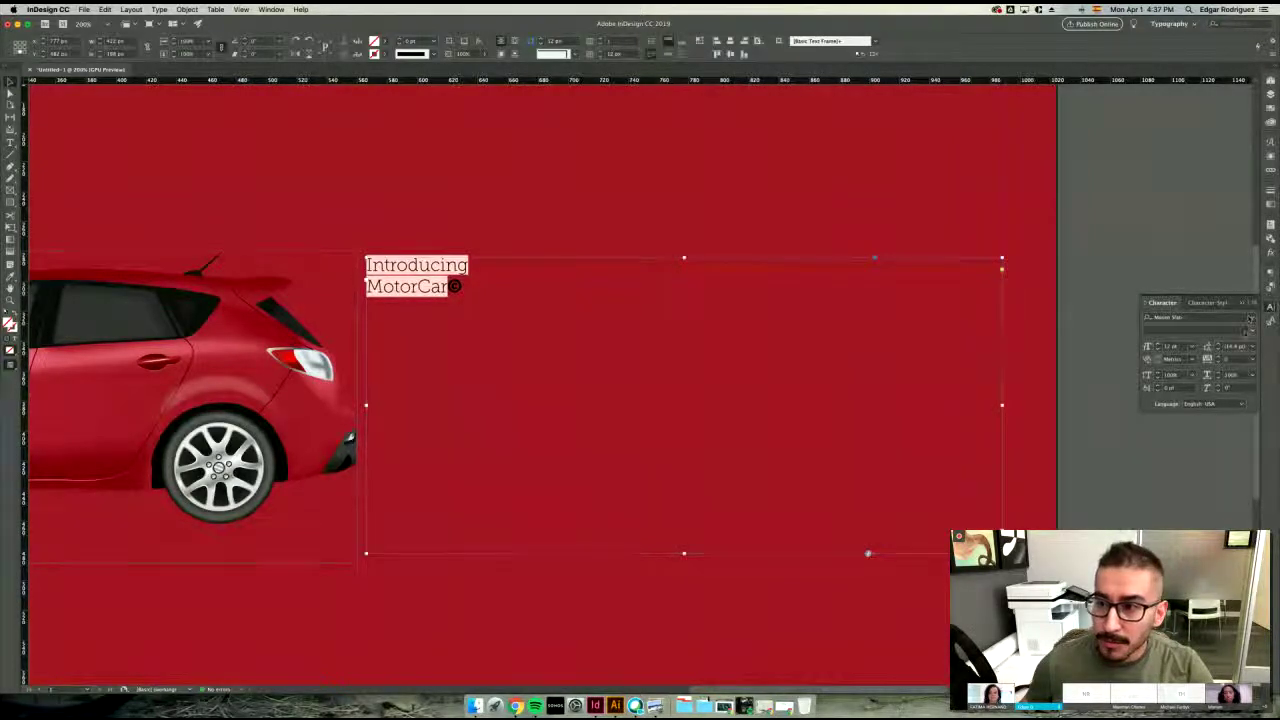
{"action": "left_click", "coordinate": [1251, 331]}
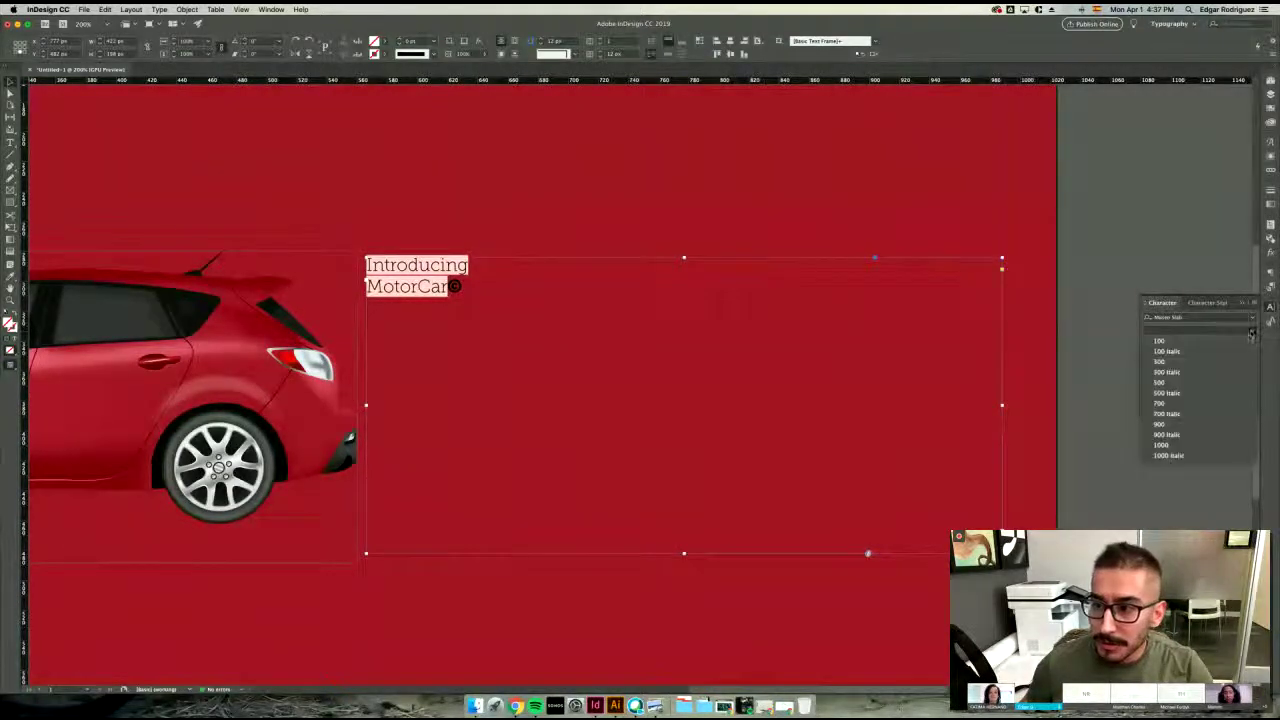
{"action": "left_click", "coordinate": [1162, 362]}
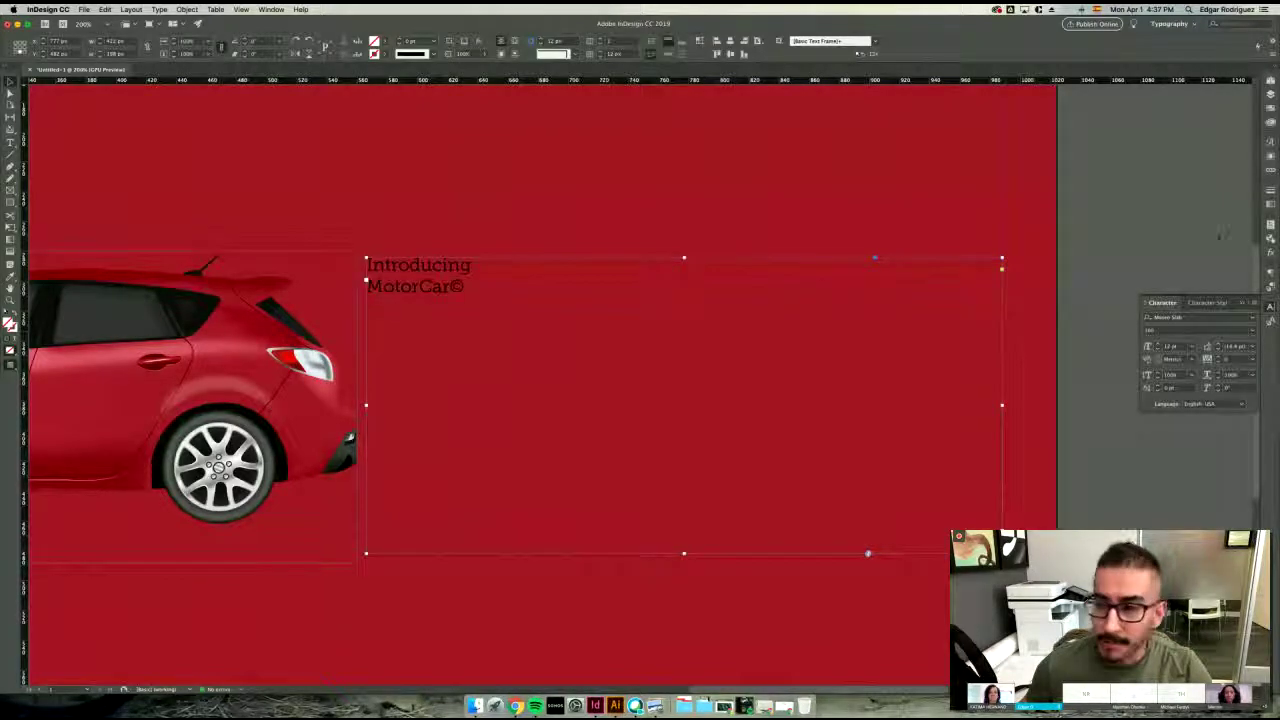
- Try a Black fill on the text frame, clear it, and colour the text with the Paper swatch
{"action": "left_click", "coordinate": [1270, 108]}
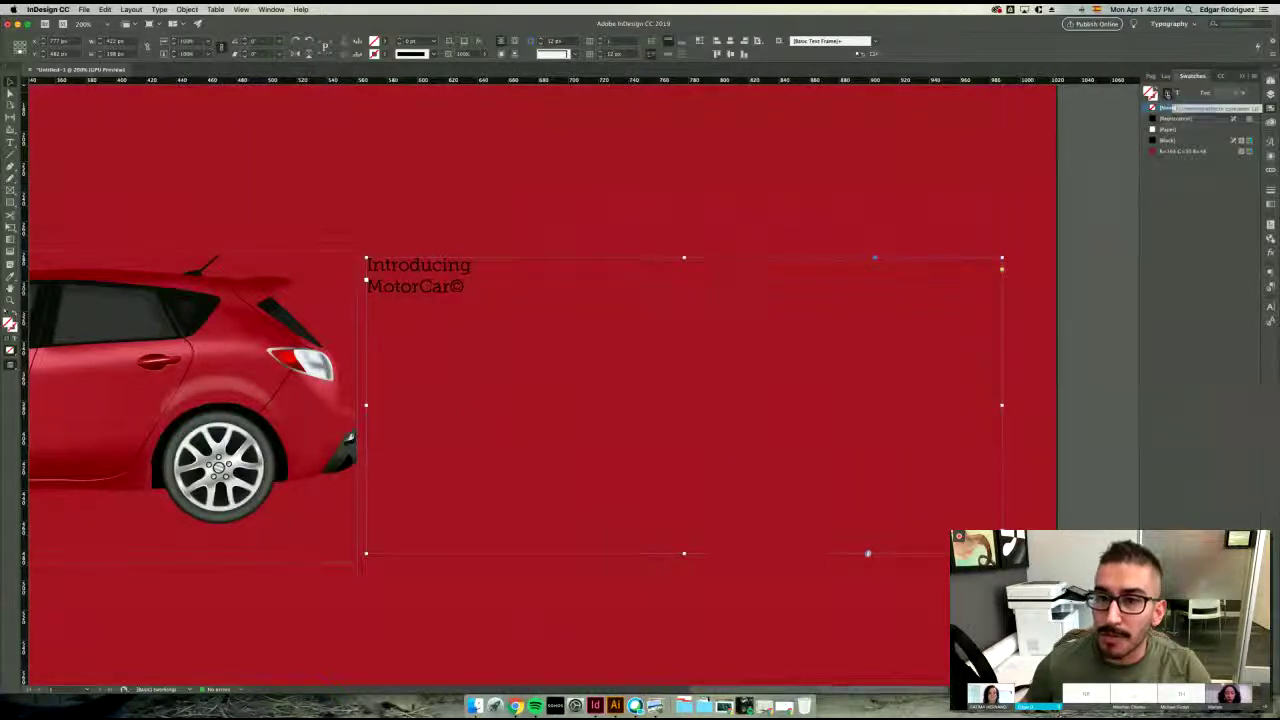
{"action": "left_click", "coordinate": [1182, 141]}
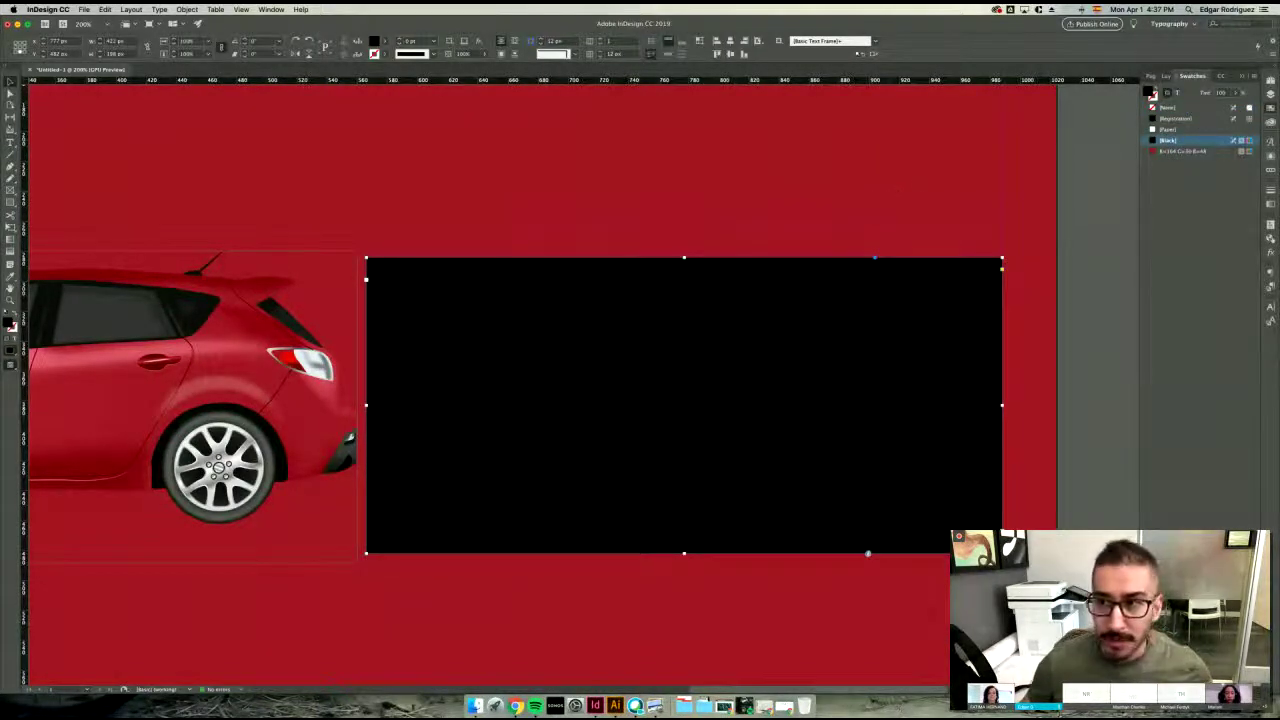
{"action": "key", "text": "slash"}
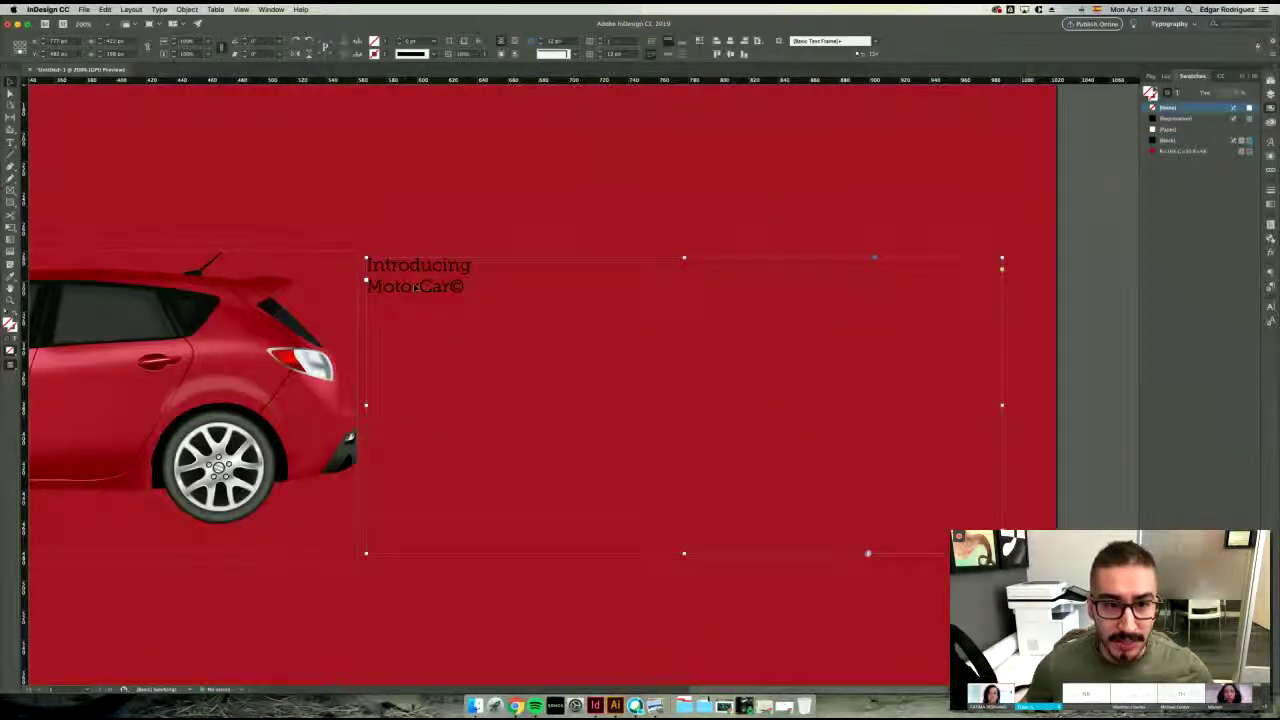
{"action": "left_click", "coordinate": [1179, 93]}
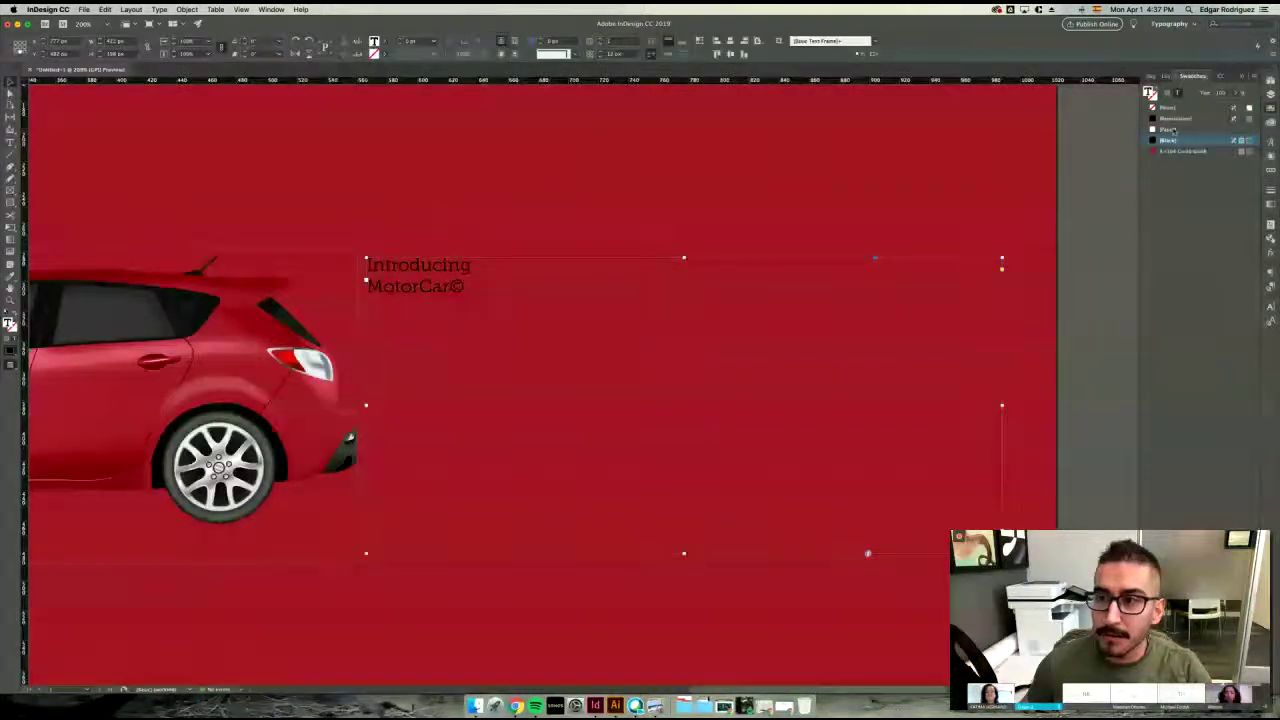
{"action": "left_click", "coordinate": [1169, 130]}
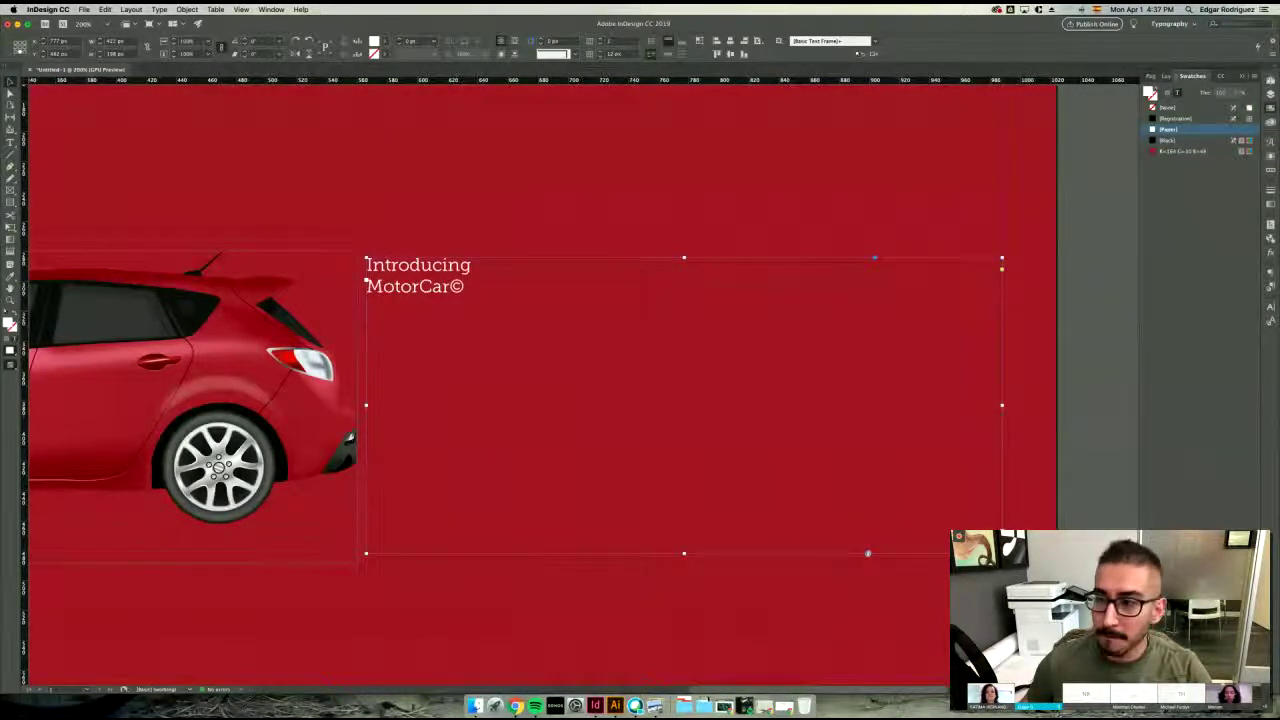
- Set the font size of all text in the frame to 40 pt
{"action": "left_click", "coordinate": [1270, 306]}
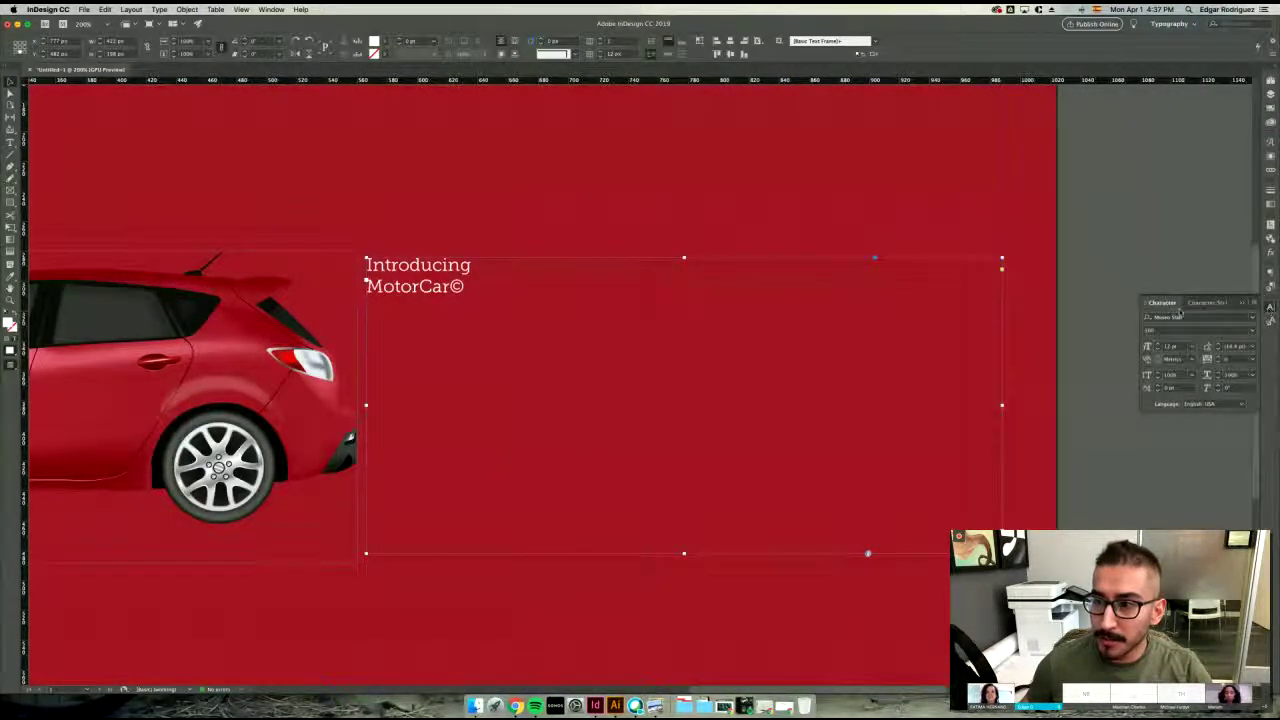
{"action": "left_click", "coordinate": [1175, 347]}
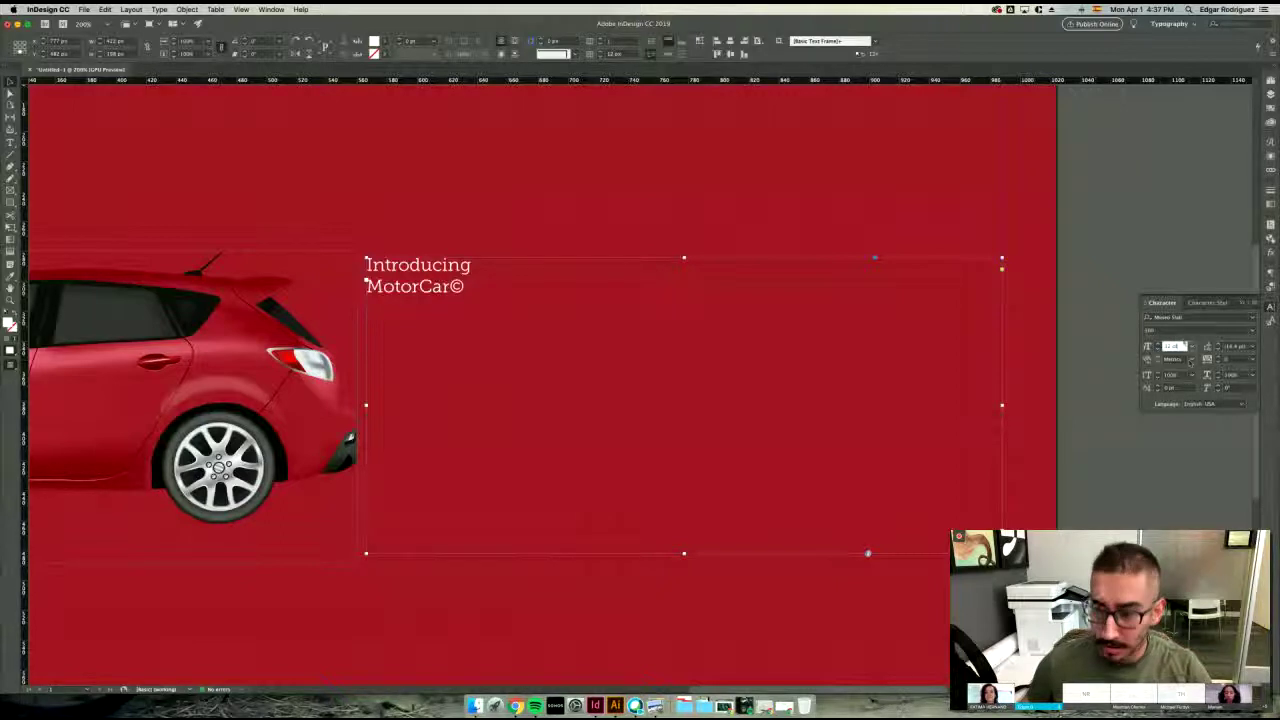
{"action": "key", "text": "shift+Up"}
{"action": "key", "text": "shift+Up"}
{"action": "key", "text": "shift+Up"}
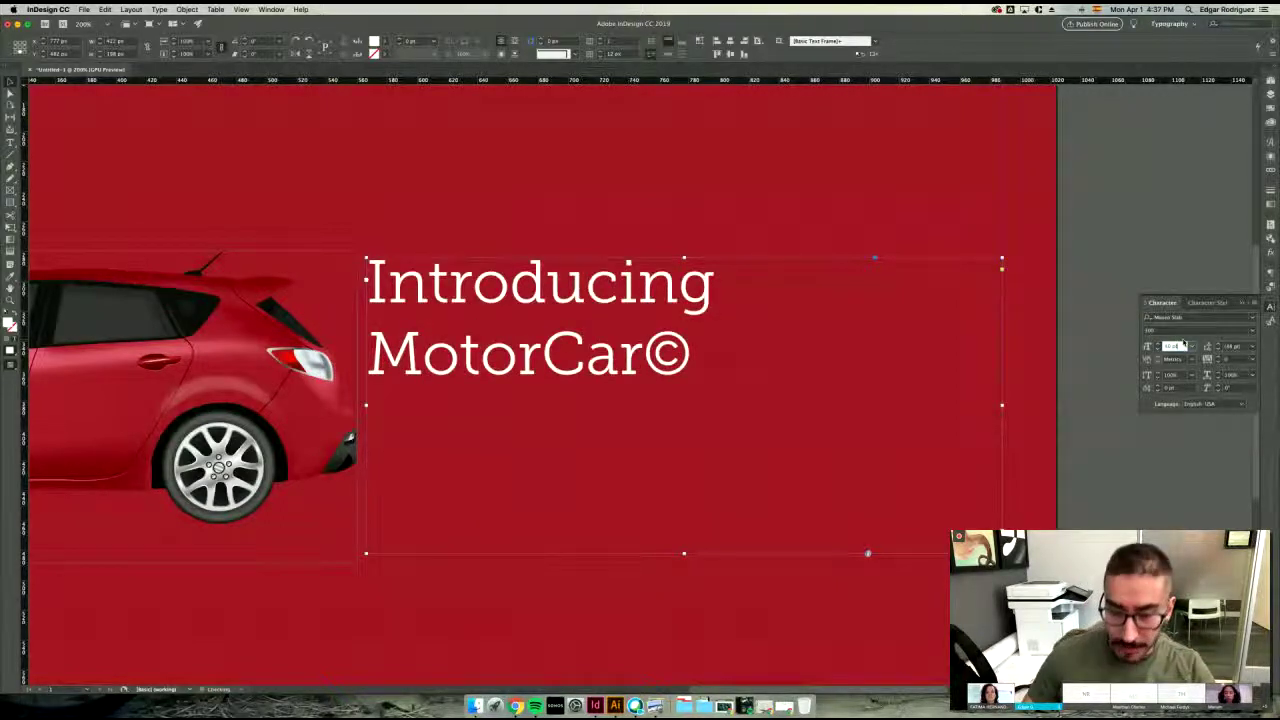
{"action": "key", "text": "Return"}
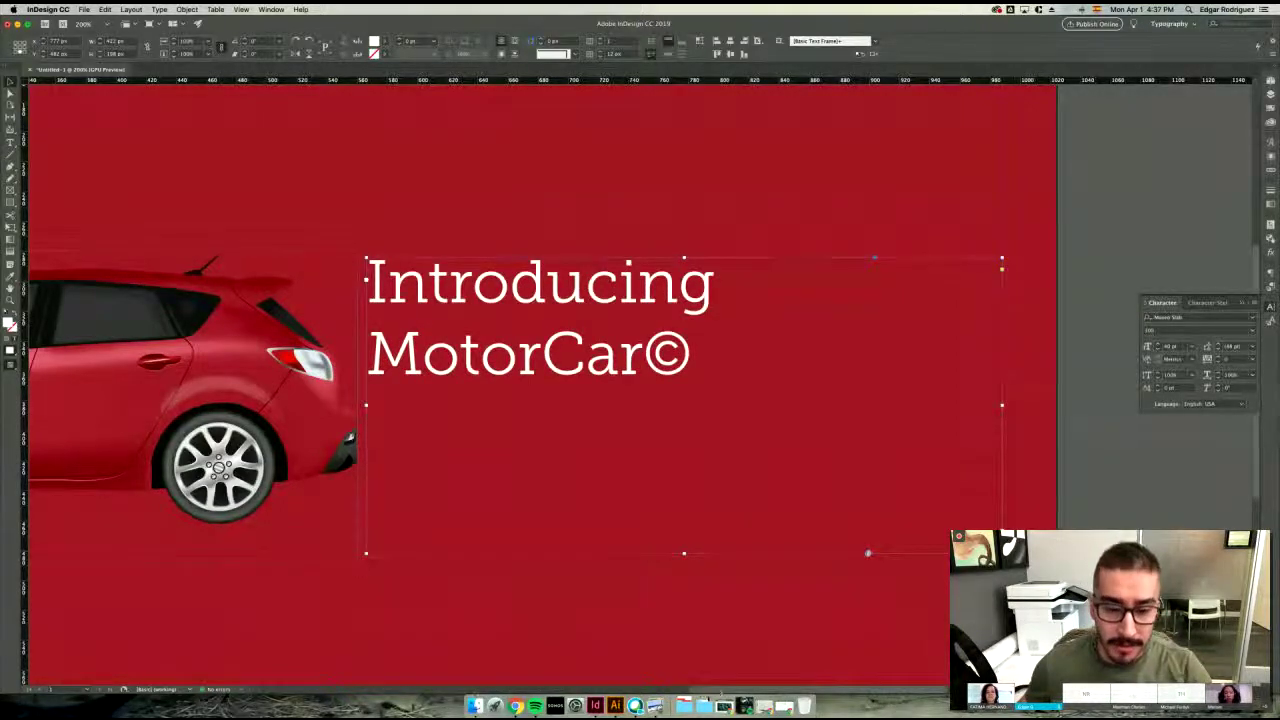
- Switch to Preview to examine the heading styling on the reference slide, and return to InDesign
{"action": "left_click", "coordinate": [475, 706]}
{"action": "left_click", "coordinate": [655, 706]}
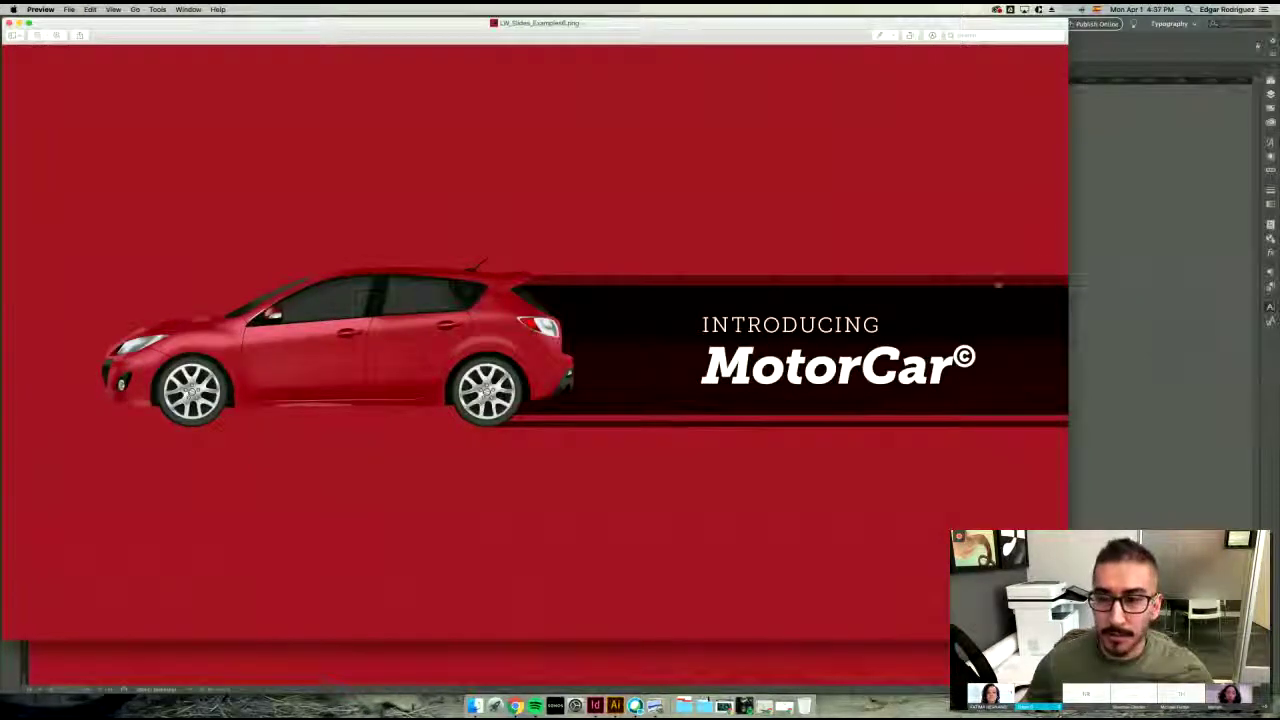
{"action": "left_click", "coordinate": [1108, 230]}
- Set the "Introducing" line to a font size of 23 pt and apply All Caps to it
{"action": "double_click", "coordinate": [553, 290]}
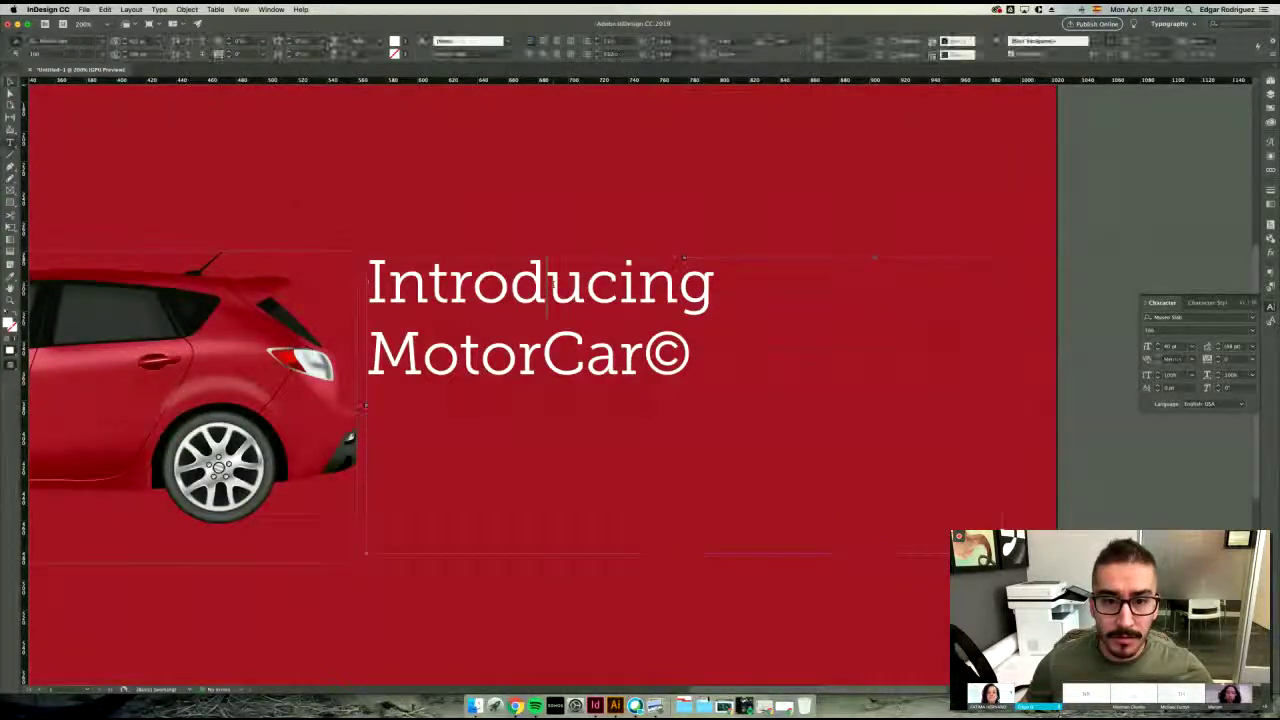
{"action": "triple_click", "coordinate": [553, 290]}
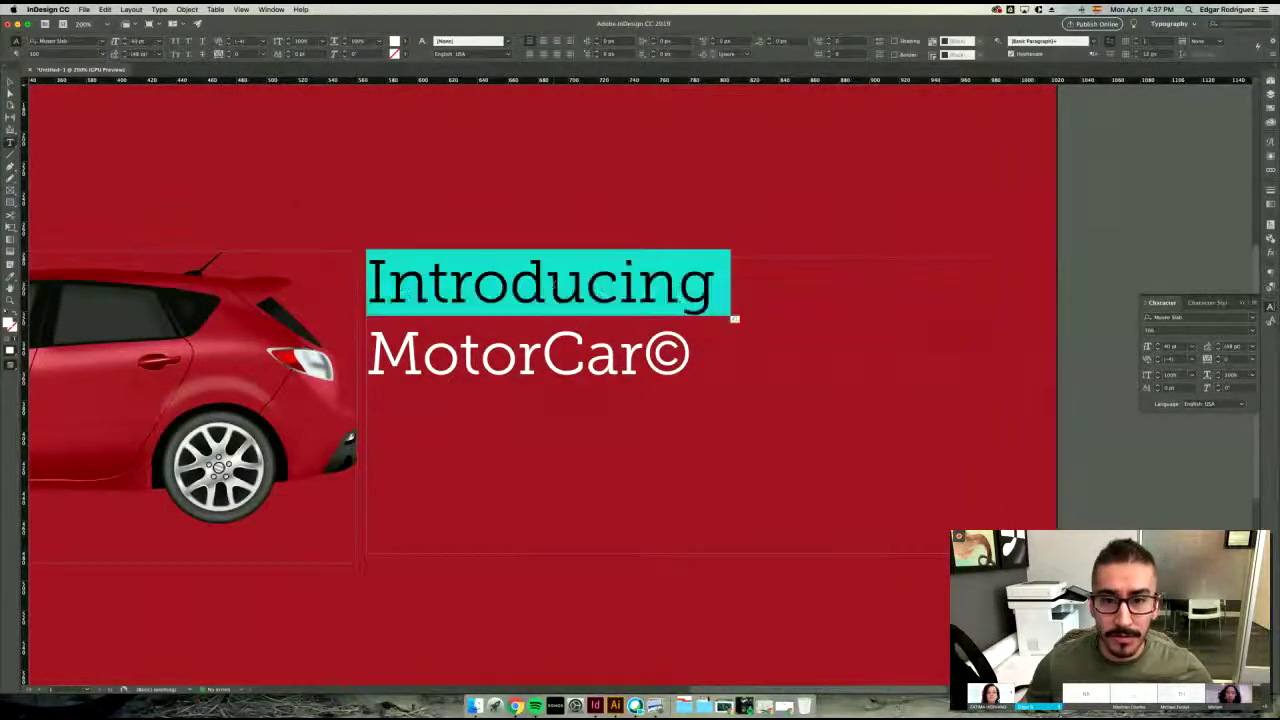
{"action": "left_click", "coordinate": [1178, 347]}
{"action": "key", "text": "Down"}
{"action": "key", "text": "Down"}
{"action": "key", "text": "Down"}
{"action": "key", "text": "Down"}
{"action": "key", "text": "Down"}
{"action": "key", "text": "Down"}
{"action": "key", "text": "Down"}
{"action": "key", "text": "Down"}
{"action": "key", "text": "Down"}
{"action": "key", "text": "Down"}
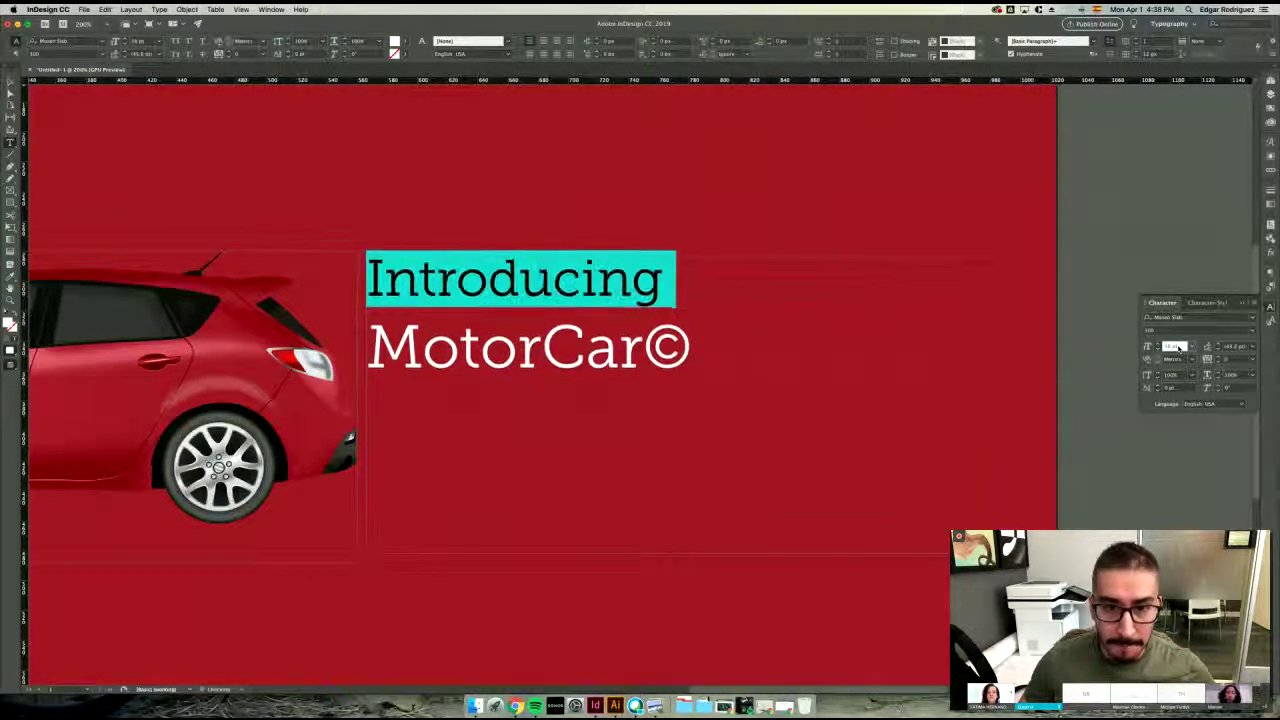
{"action": "key", "text": "Down"}
{"action": "key", "text": "Down"}
{"action": "key", "text": "Down"}
{"action": "key", "text": "Down"}
{"action": "key", "text": "Down"}
{"action": "key", "text": "Down"}
{"action": "key", "text": "Down"}
{"action": "key", "text": "Down"}
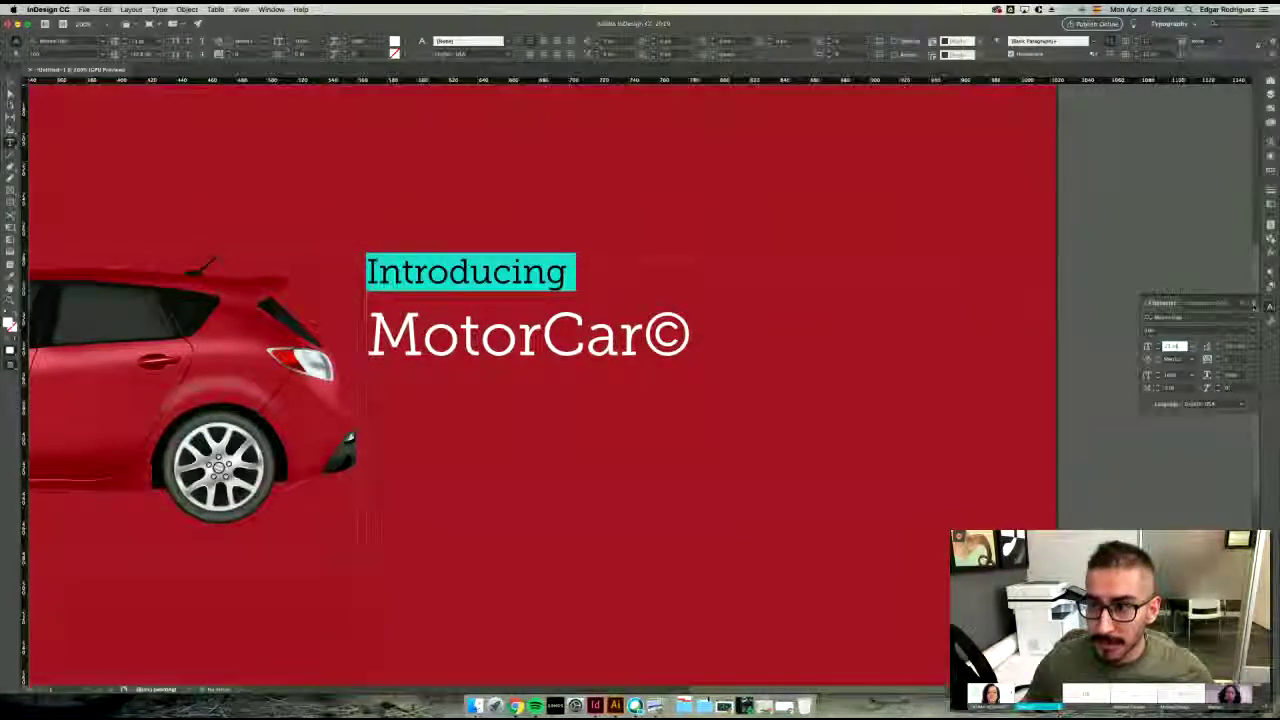
{"action": "left_click", "coordinate": [1254, 304]}
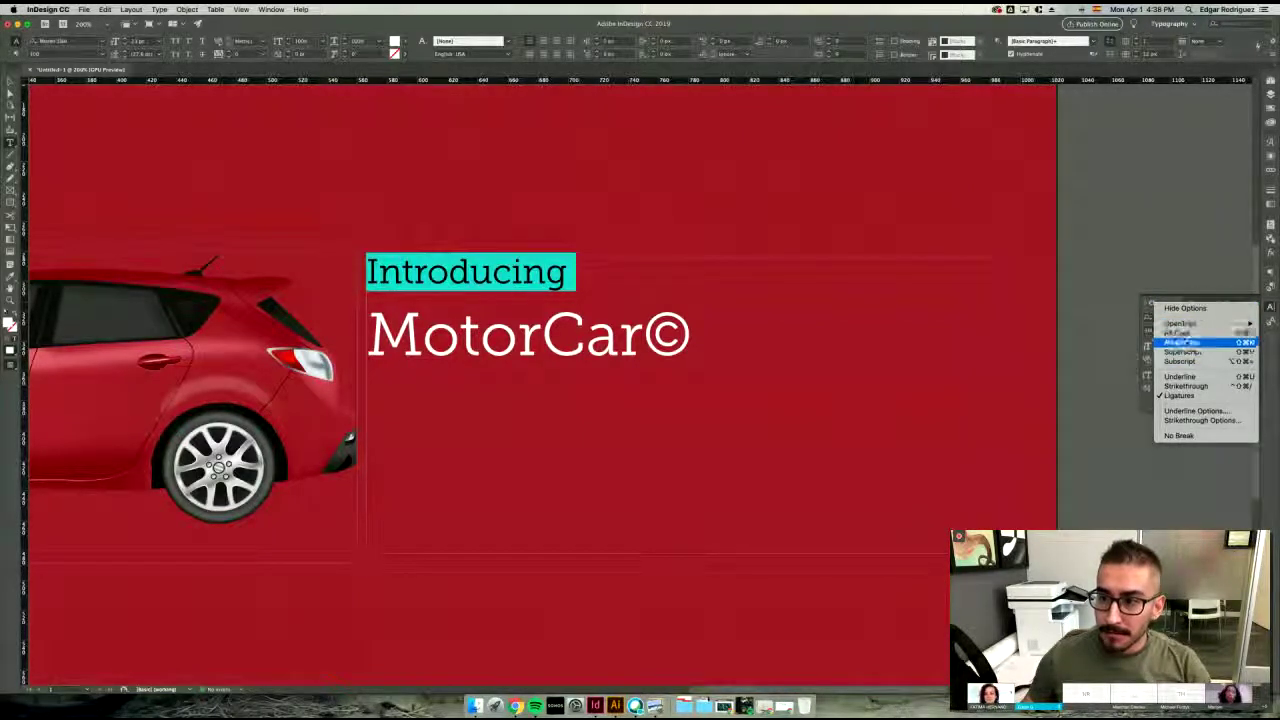
{"action": "left_click", "coordinate": [1182, 333]}
- Set the "MotorCar©" line to a font size of 44 pt in the 900 Italic style
{"action": "triple_click", "coordinate": [471, 316]}
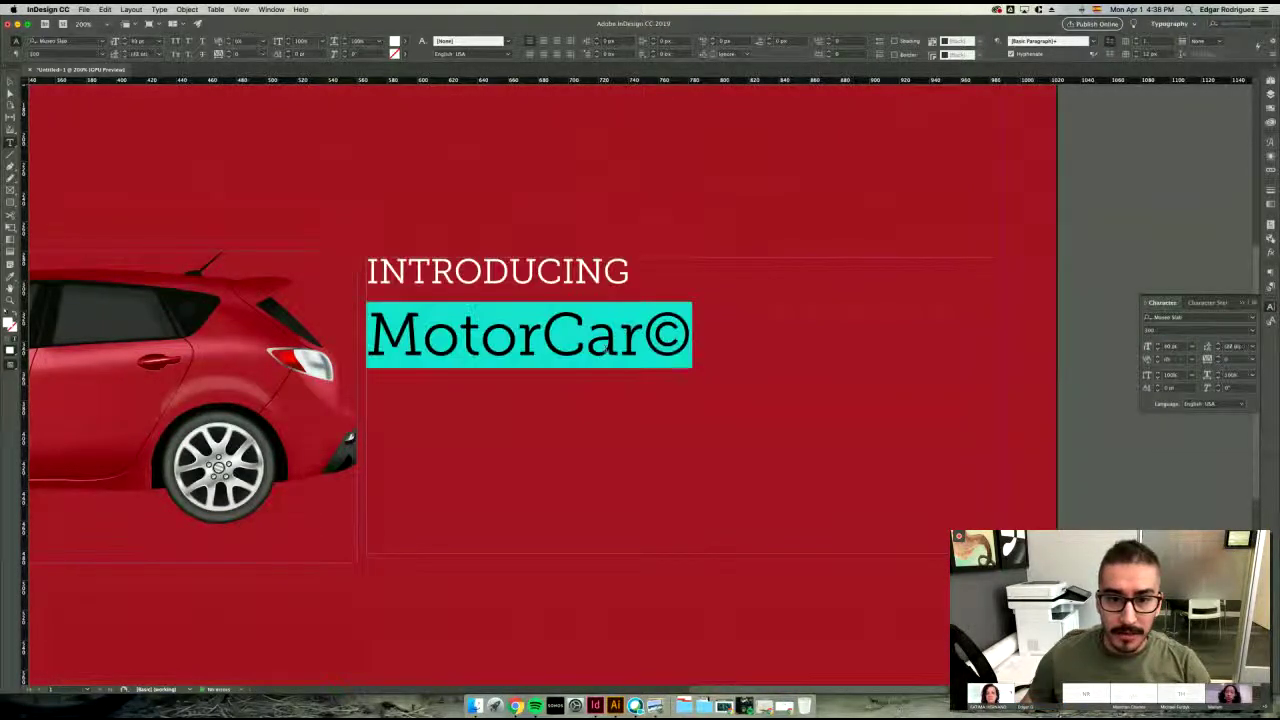
{"action": "key", "text": "super+shift+period"}
{"action": "key", "text": "super+shift+period"}
{"action": "key", "text": "super+shift+period"}
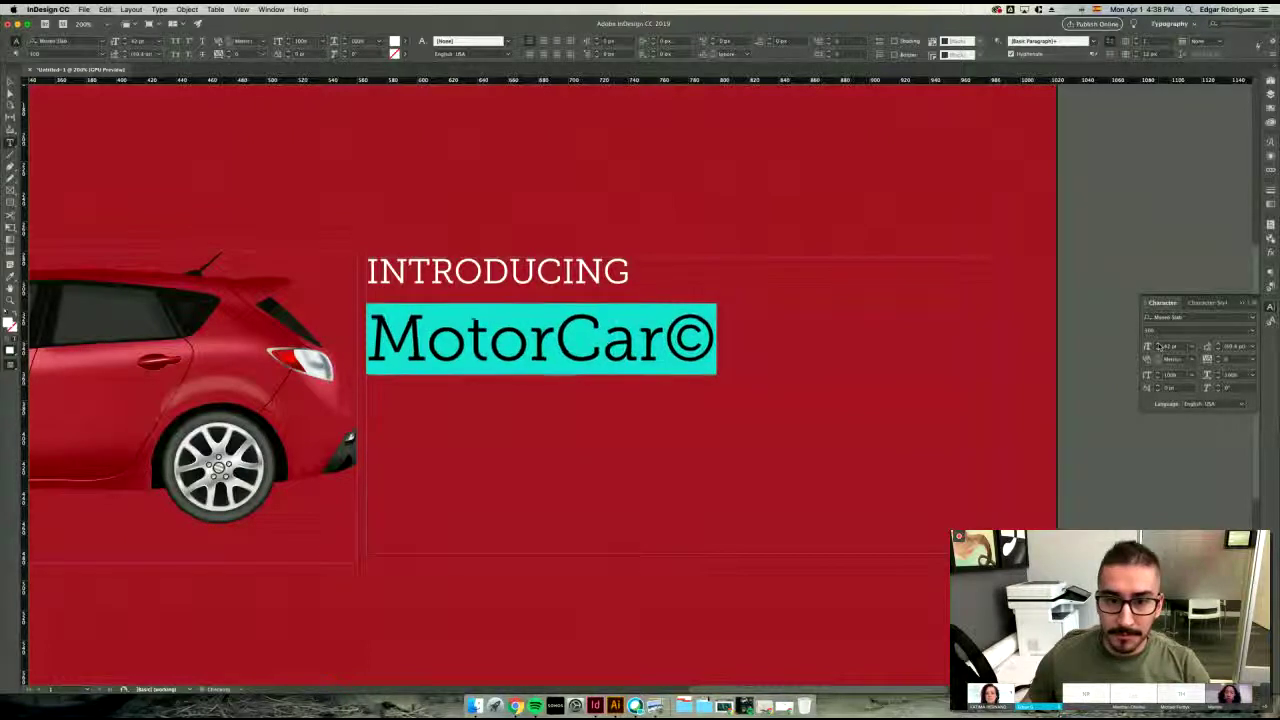
{"action": "left_click", "coordinate": [1245, 330]}
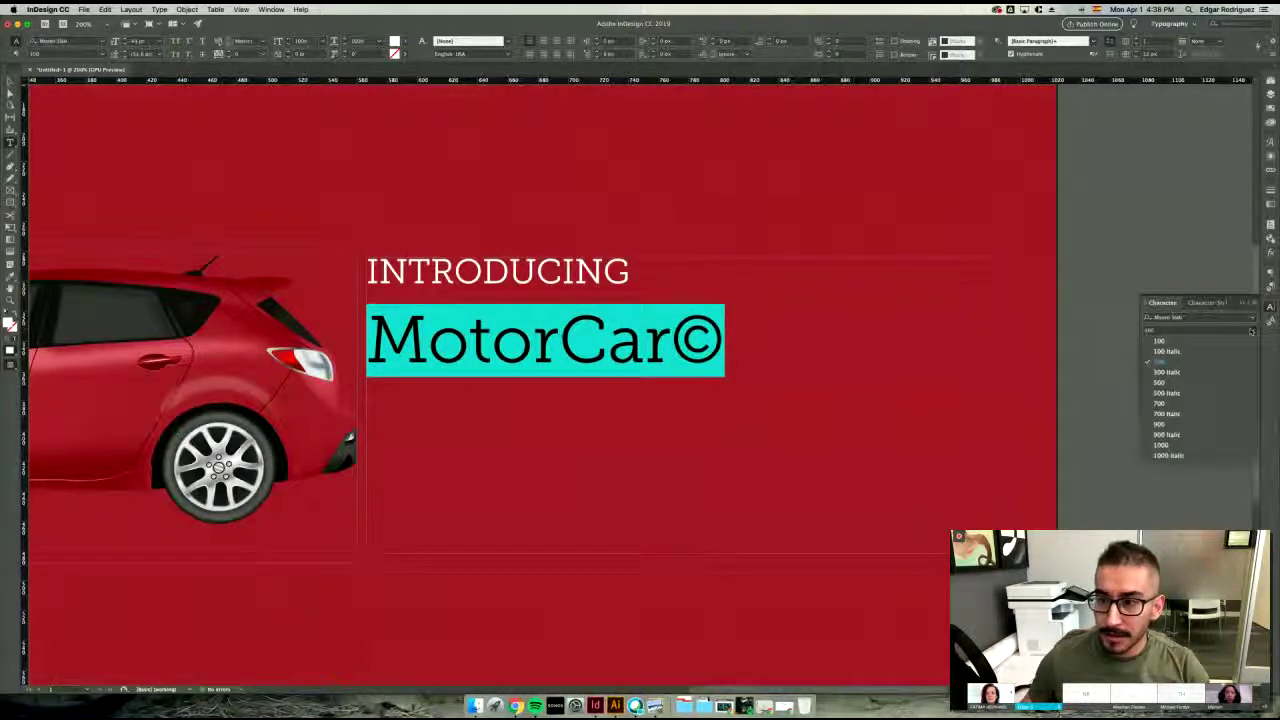
{"action": "left_click", "coordinate": [1194, 436]}
{"action": "left_click", "coordinate": [717, 393]}
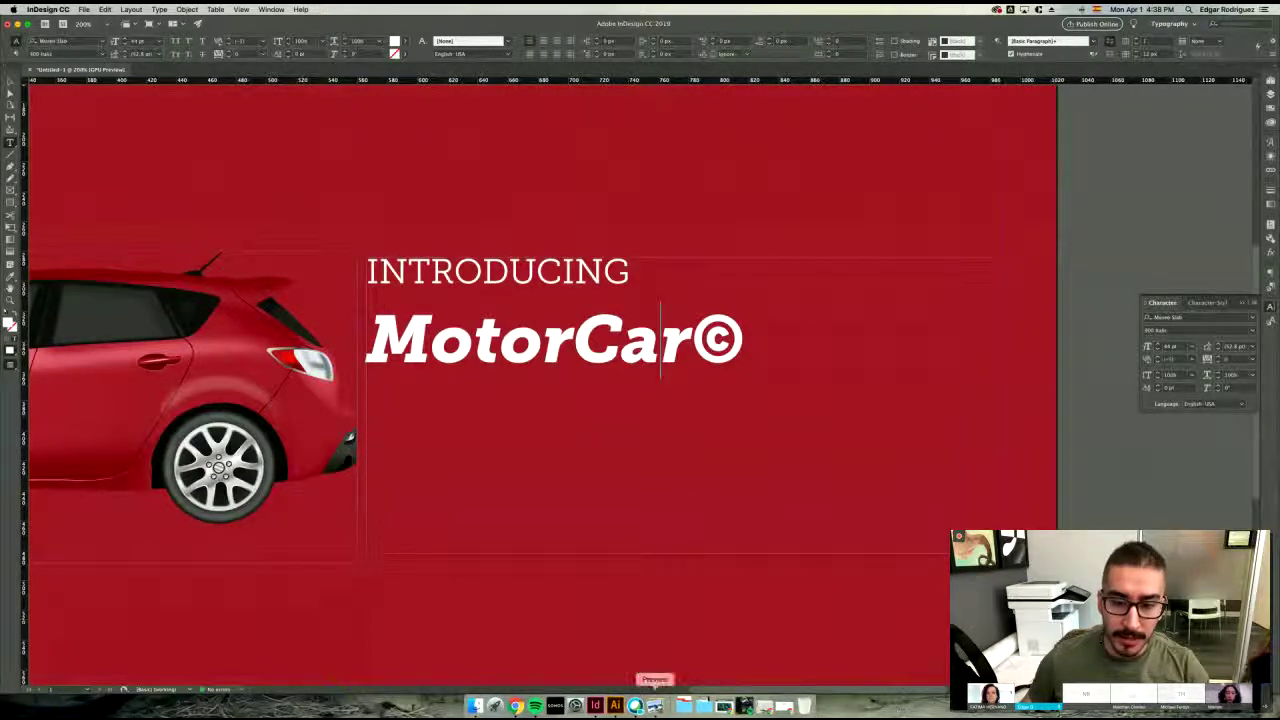
- Check the reference slide in Preview and apply Superscript to the © symbol after "MotorCar" in InDesign
{"action": "left_click", "coordinate": [655, 706]}
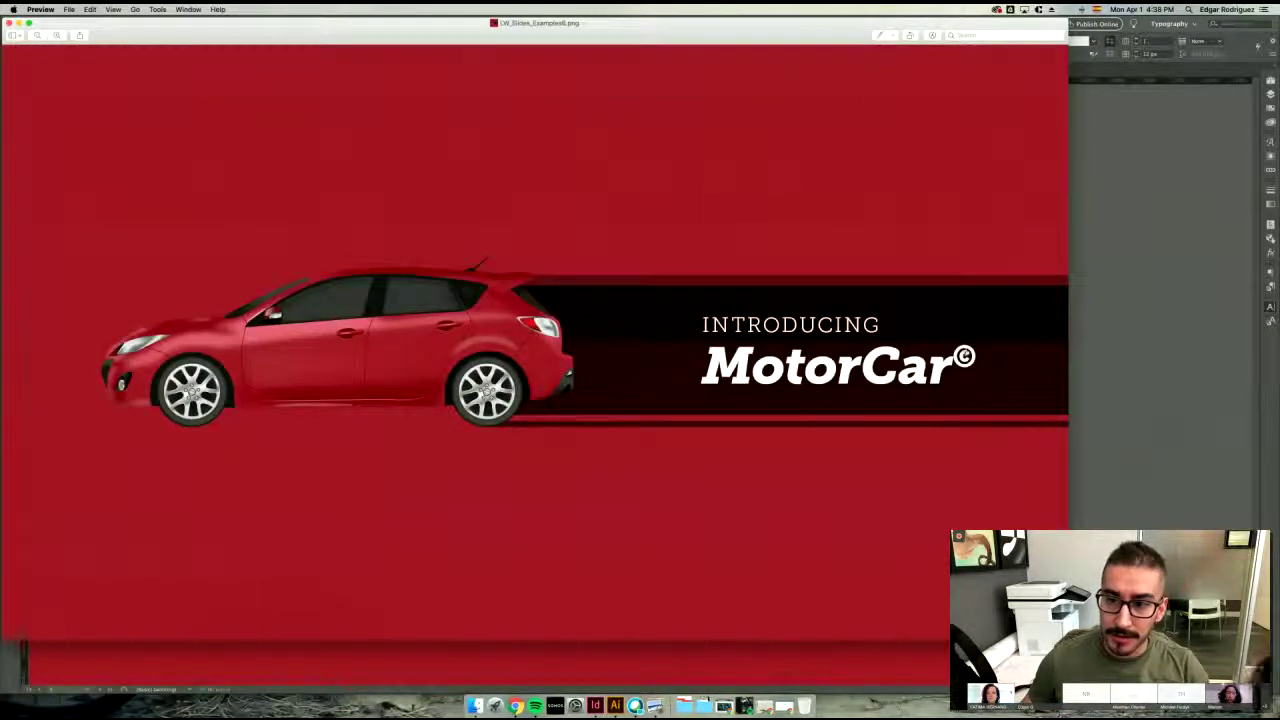
{"action": "left_click", "coordinate": [1116, 353]}
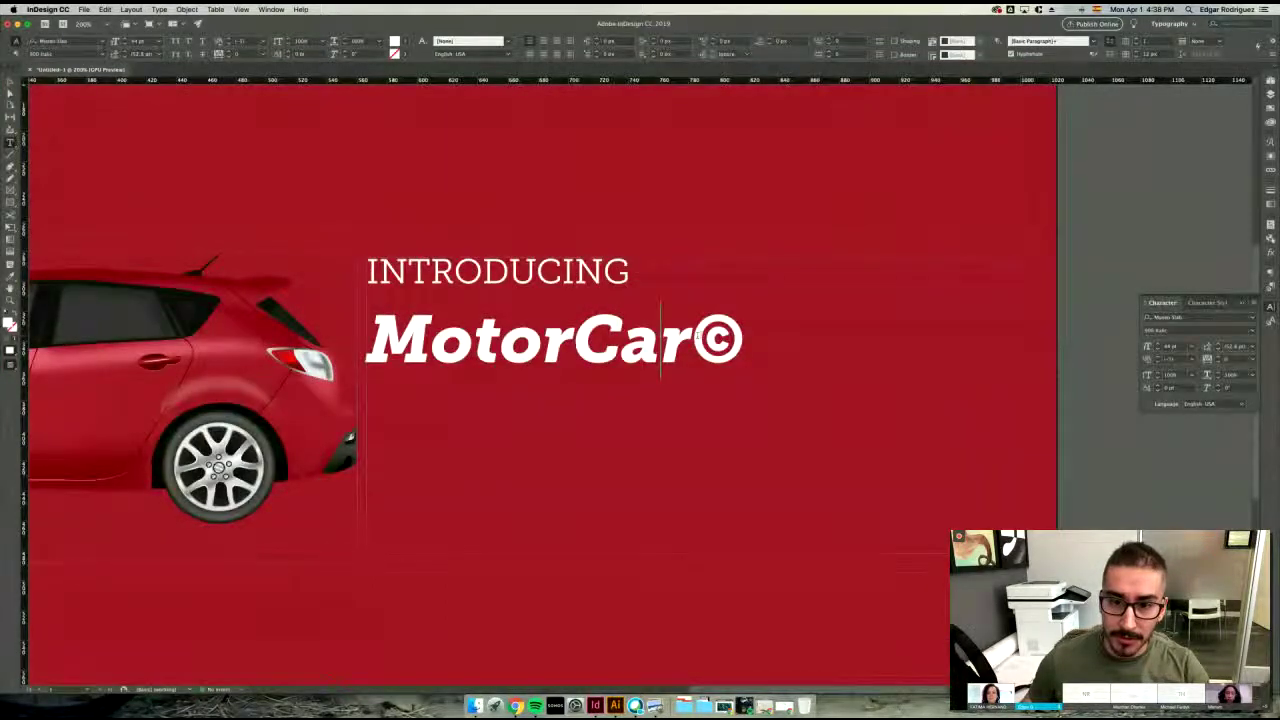
{"action": "left_click_drag", "start_coordinate": [691, 340], "coordinate": [746, 345]}
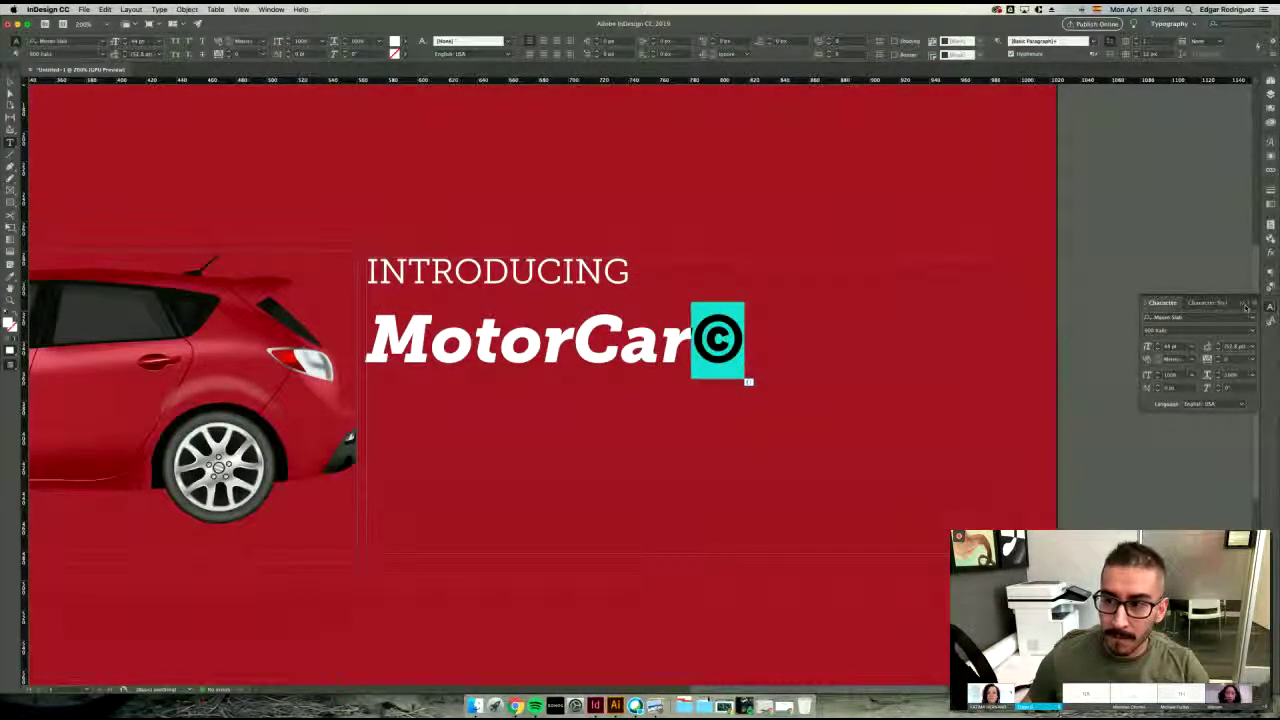
{"action": "left_click", "coordinate": [1246, 305]}
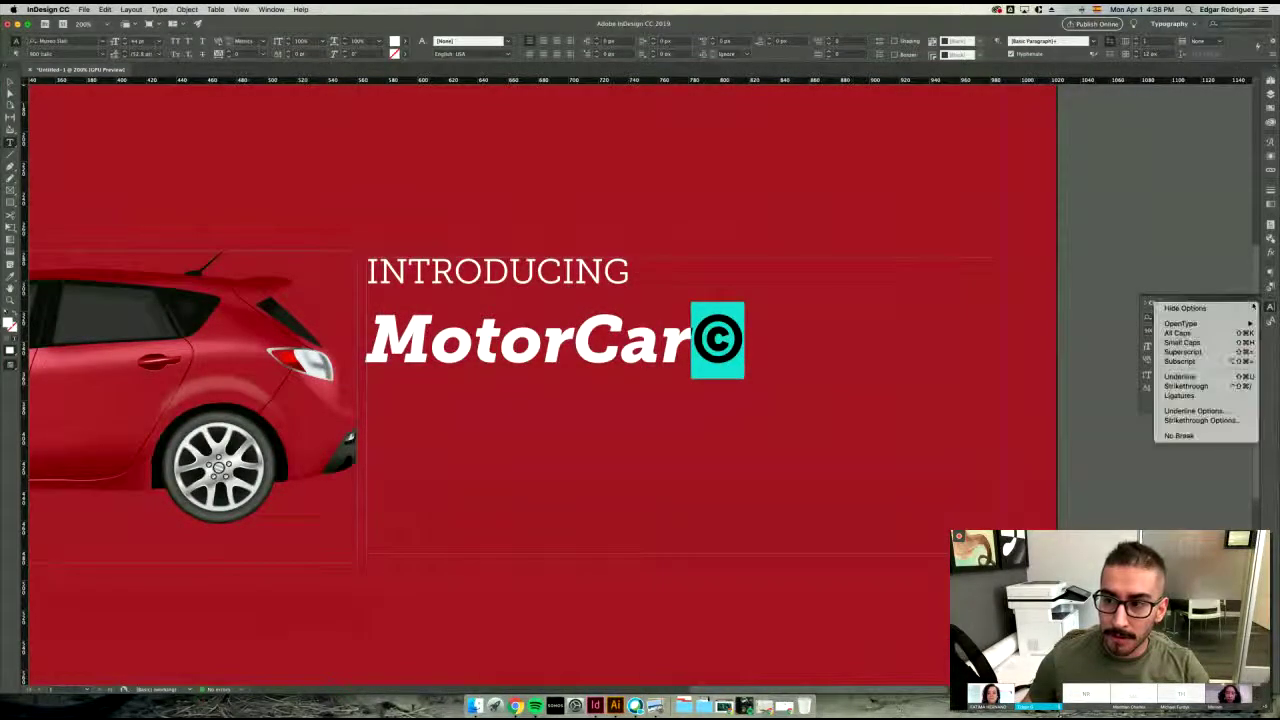
{"action": "left_click", "coordinate": [1184, 352]}
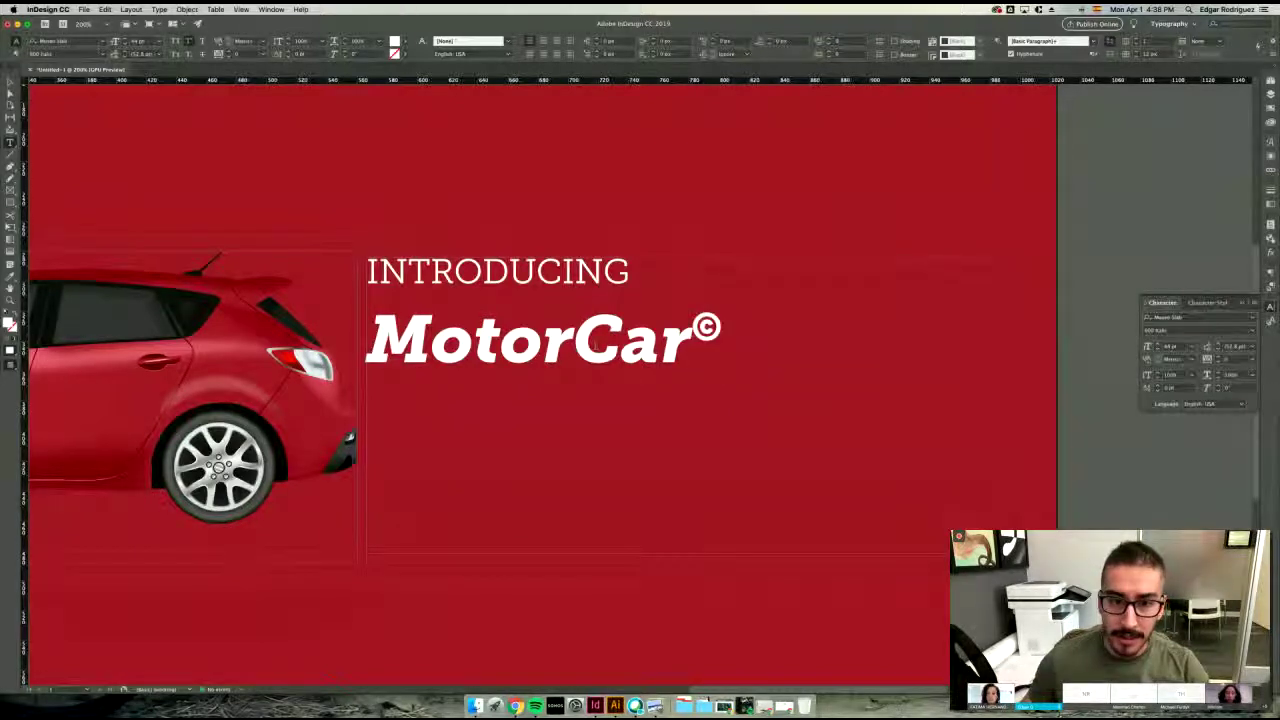
{"action": "left_click", "coordinate": [596, 345]}
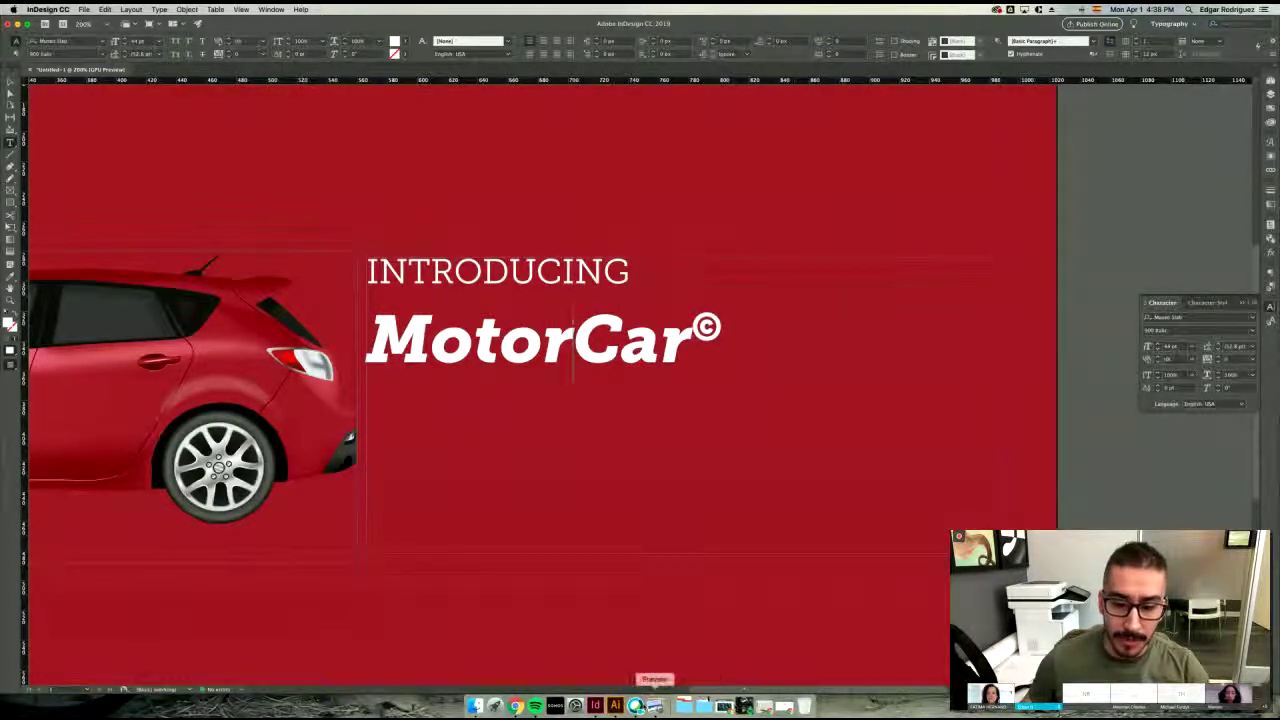
- Compare with the reference slide in Preview, set the leading of both heading lines to 43 pt in InDesign, and deselect the text
{"action": "left_click", "coordinate": [655, 706]}
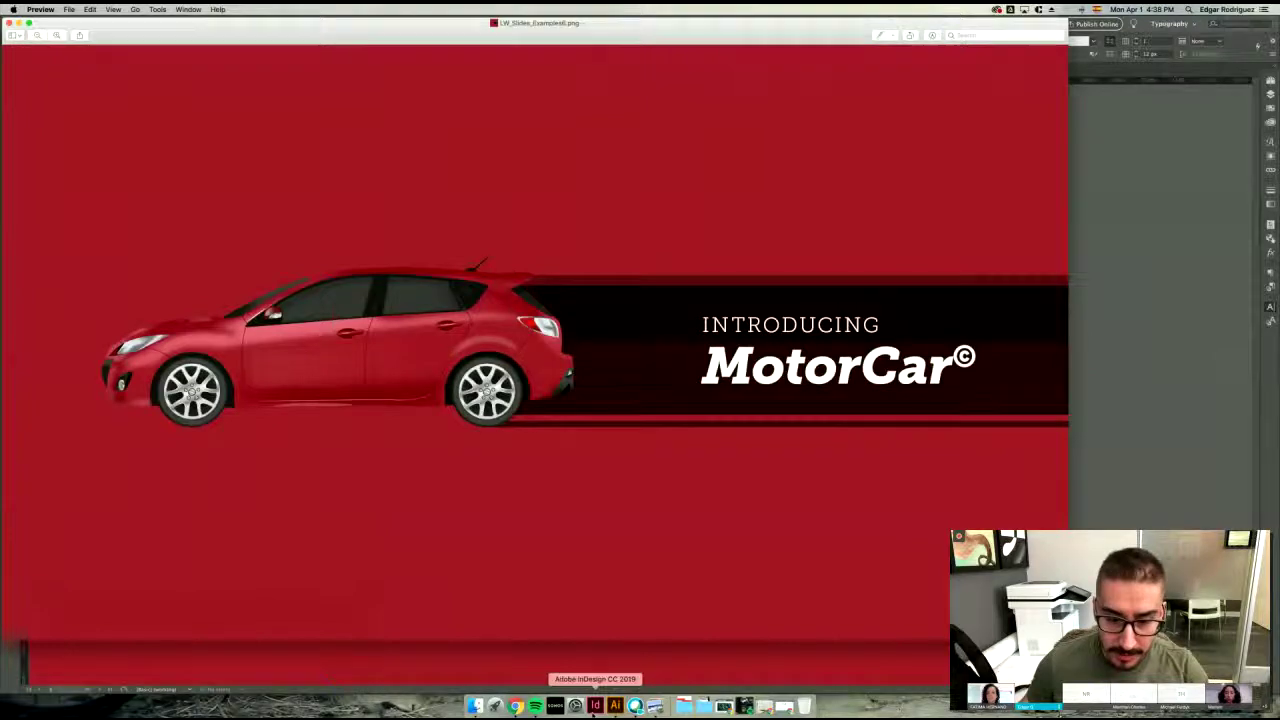
{"action": "left_click", "coordinate": [596, 706]}
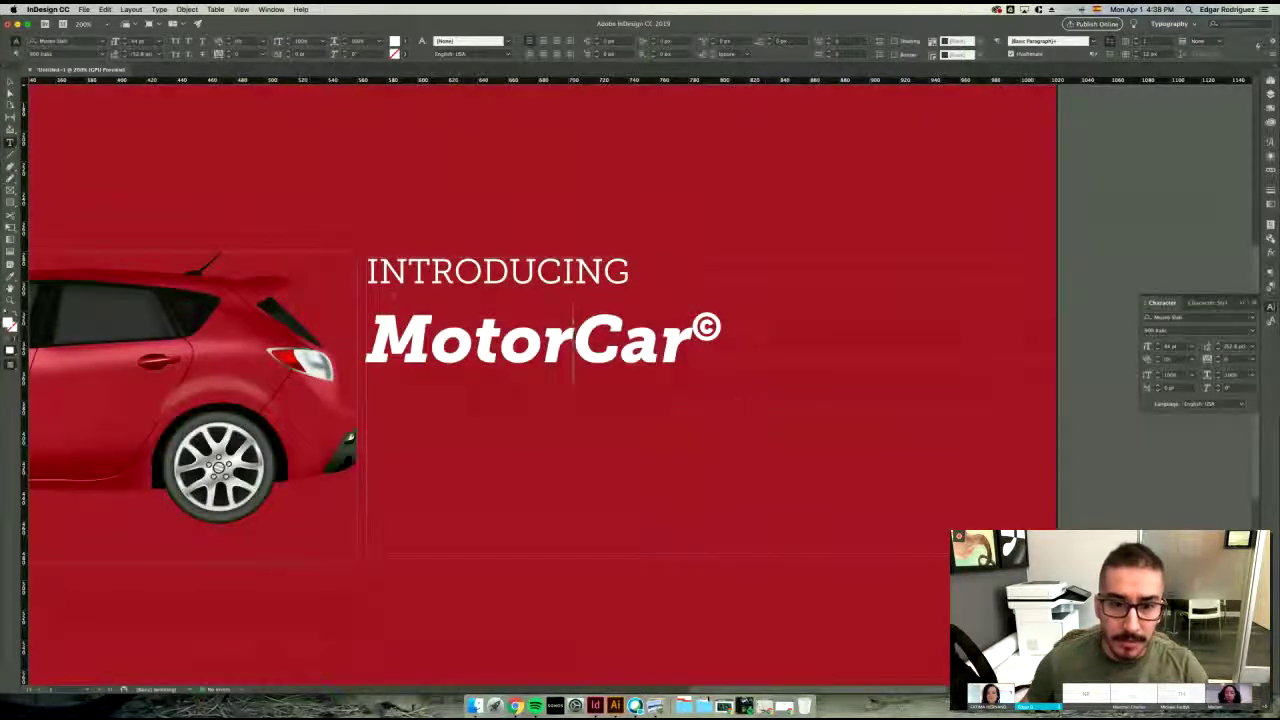
{"action": "left_click_drag", "start_coordinate": [367, 271], "coordinate": [726, 381]}
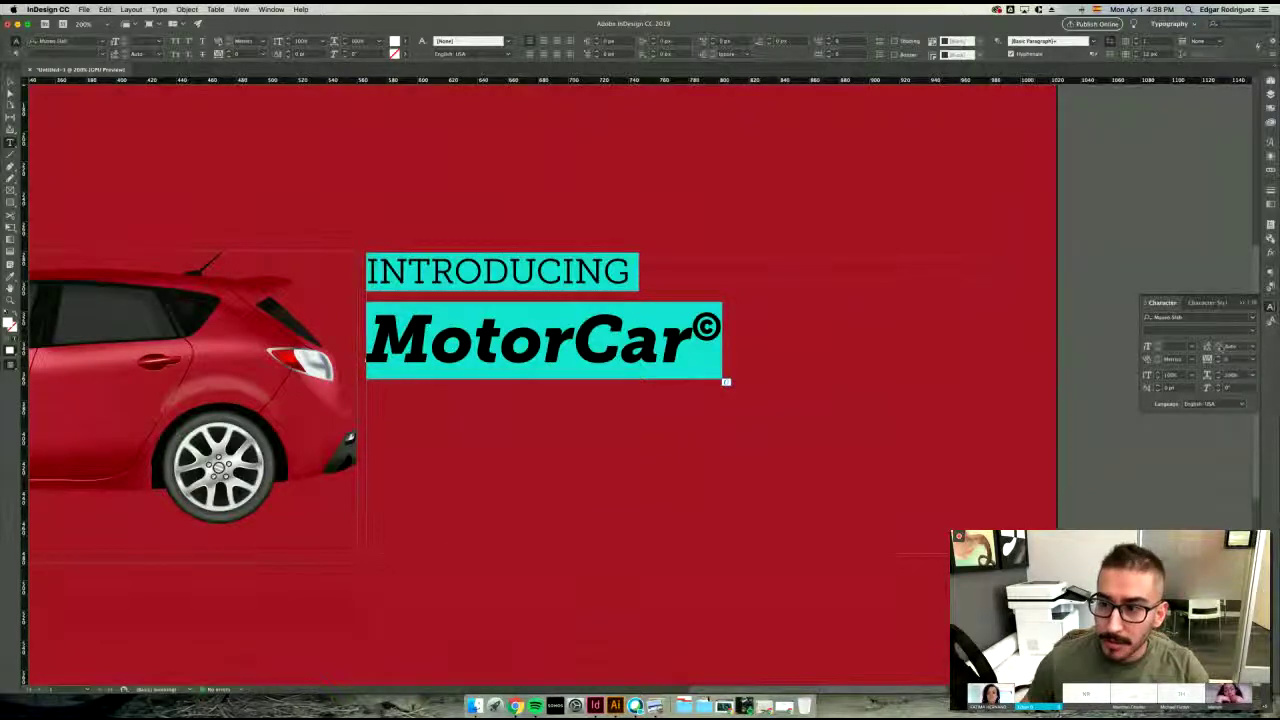
{"action": "left_click", "coordinate": [1250, 347]}
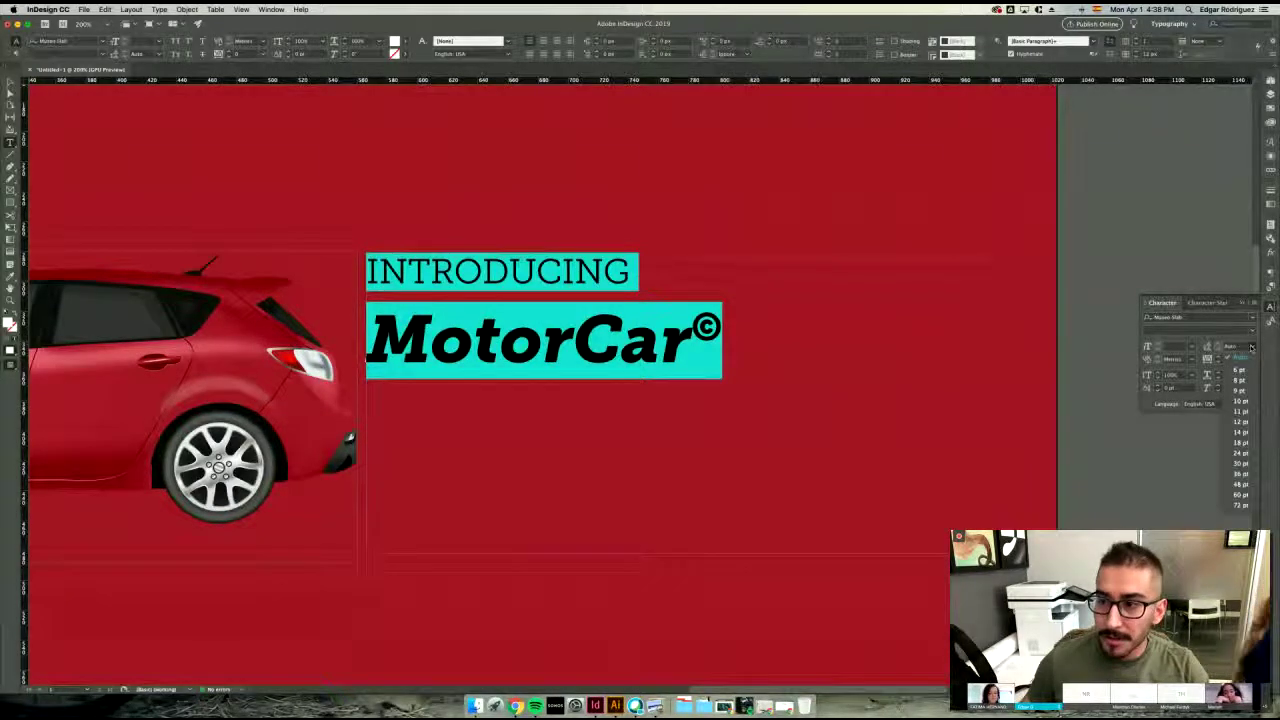
{"action": "left_click", "coordinate": [1241, 443]}
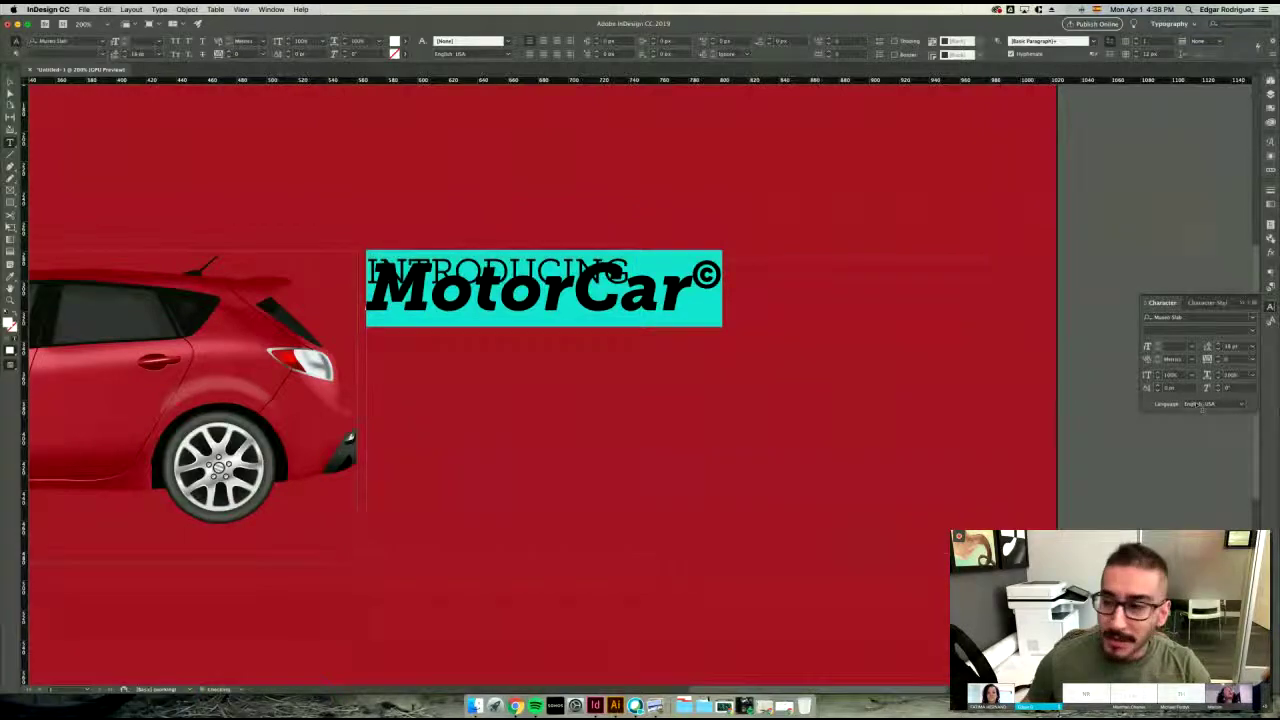
{"action": "left_click", "coordinate": [1219, 345]}
{"action": "left_click", "coordinate": [1219, 345]}
{"action": "left_click", "coordinate": [1219, 345]}
{"action": "left_click", "coordinate": [1219, 345]}
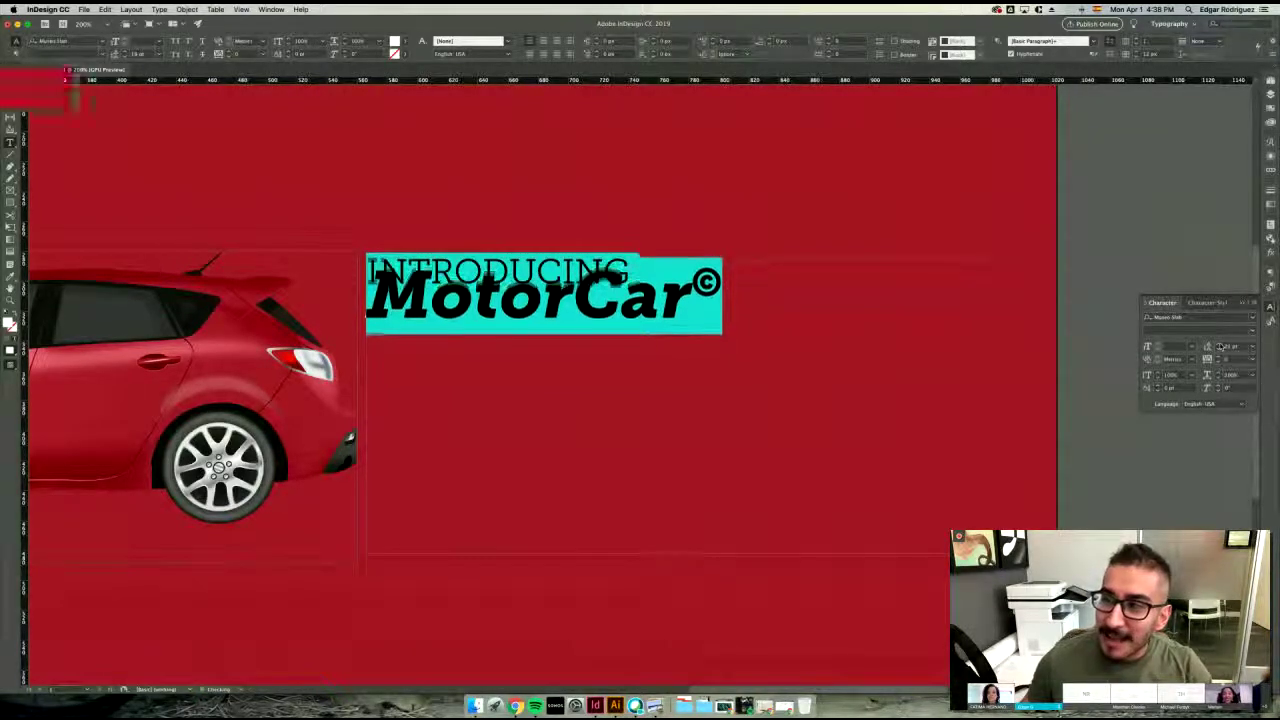
{"action": "left_click", "coordinate": [1219, 345]}
{"action": "left_click", "coordinate": [1219, 345]}
{"action": "left_click", "coordinate": [1219, 345]}
{"action": "left_click", "coordinate": [1219, 345]}
{"action": "key", "text": "Up"}
{"action": "key", "text": "Up"}
{"action": "key", "text": "Up"}
{"action": "key", "text": "Up"}
{"action": "key", "text": "Up"}
{"action": "key", "text": "Up"}
{"action": "key", "text": "Up"}
{"action": "key", "text": "Up"}
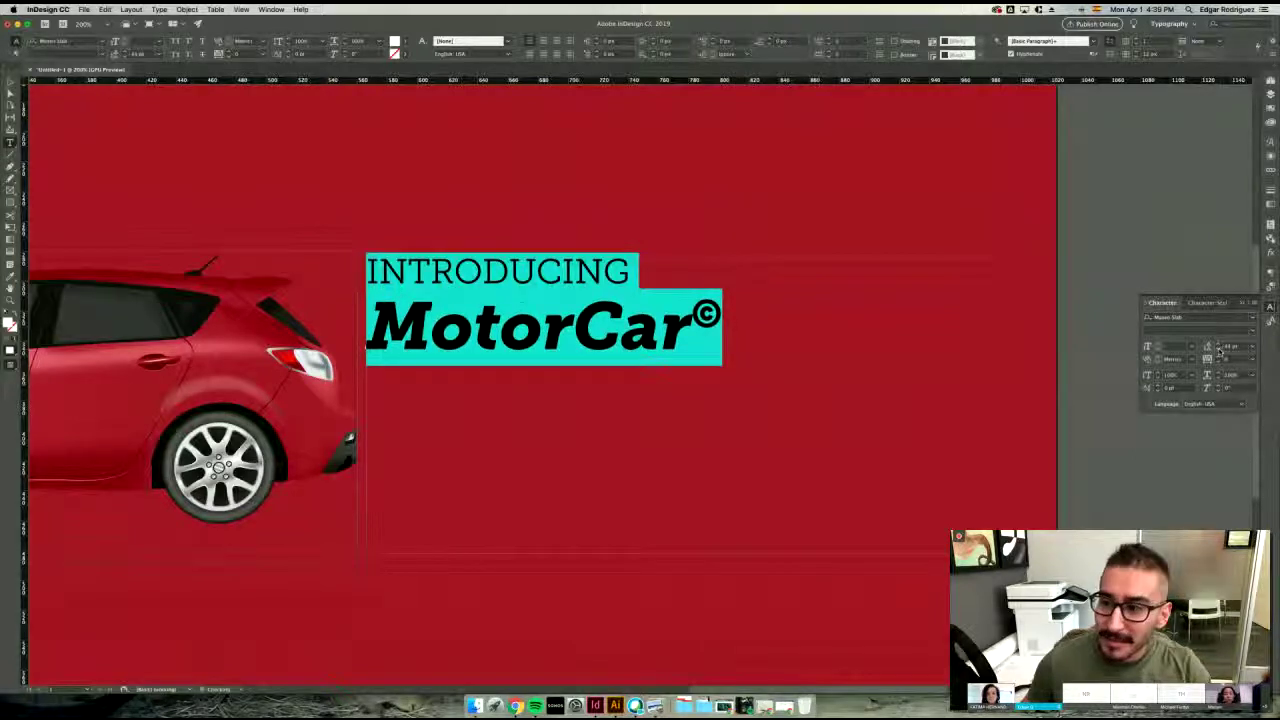
{"action": "key", "text": "Down"}
{"action": "key", "text": "Down"}
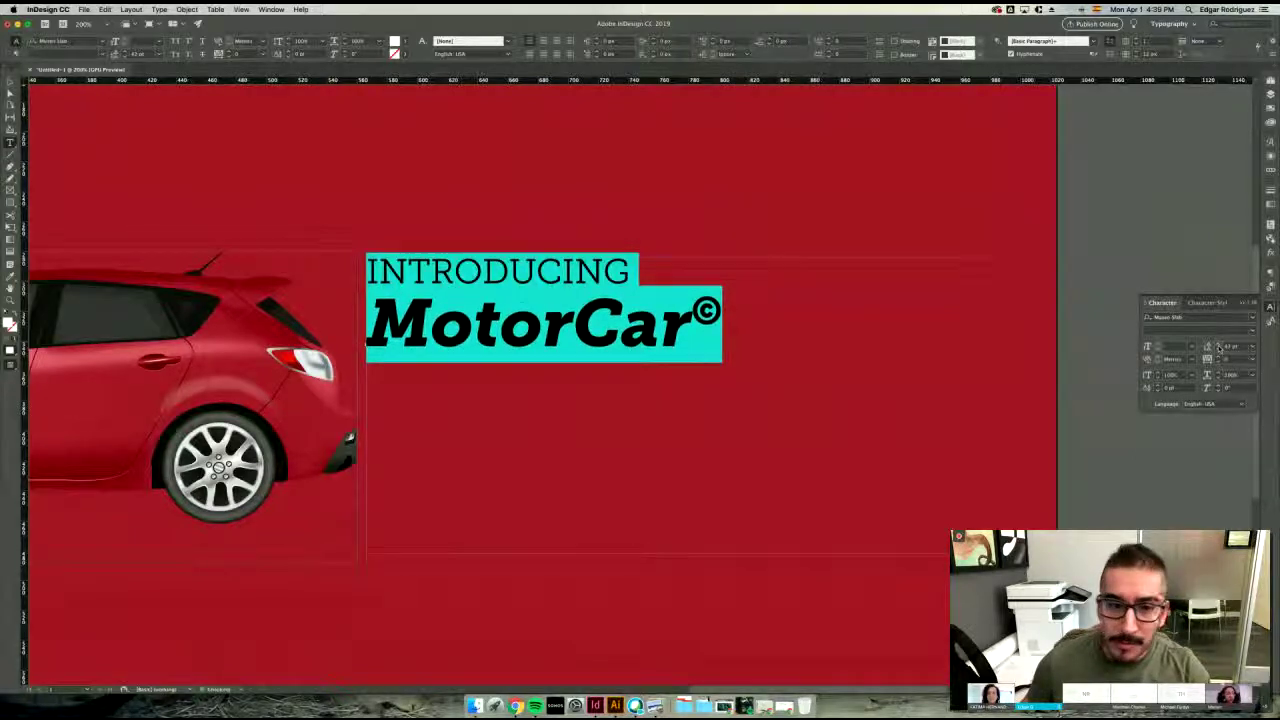
{"action": "left_click", "coordinate": [1218, 344]}
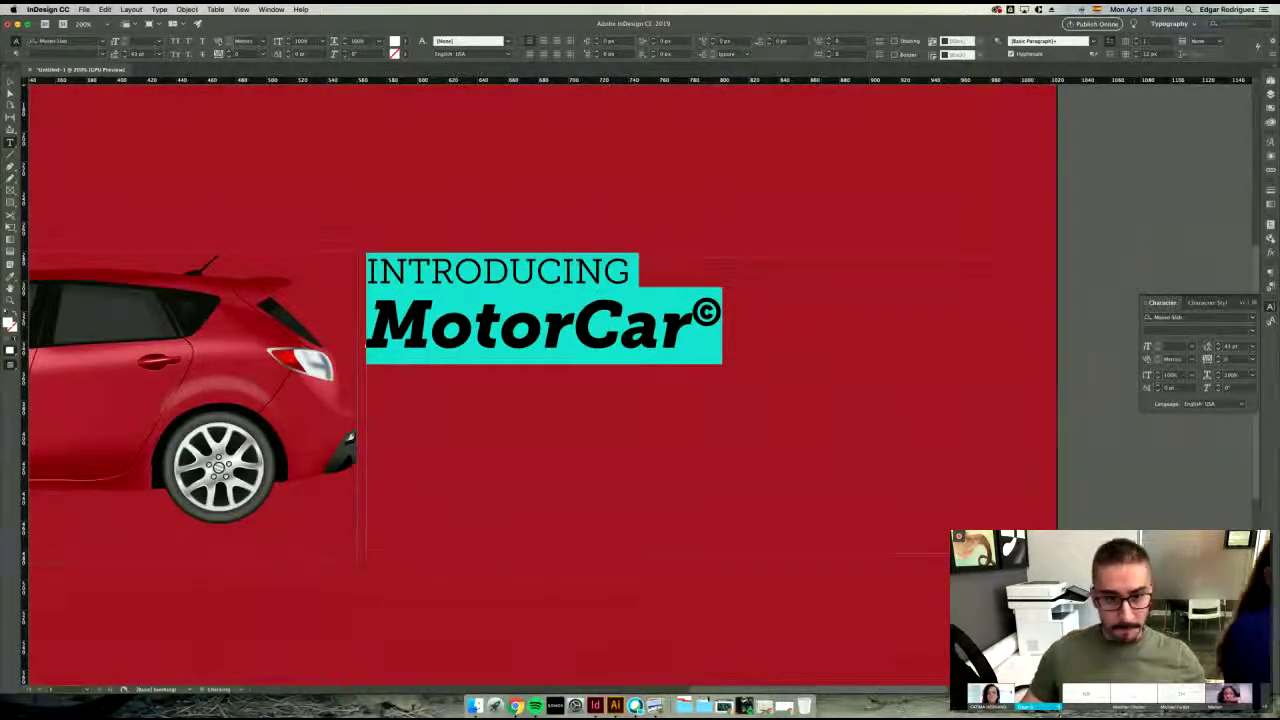
{"action": "key", "text": "shift+super+a"}
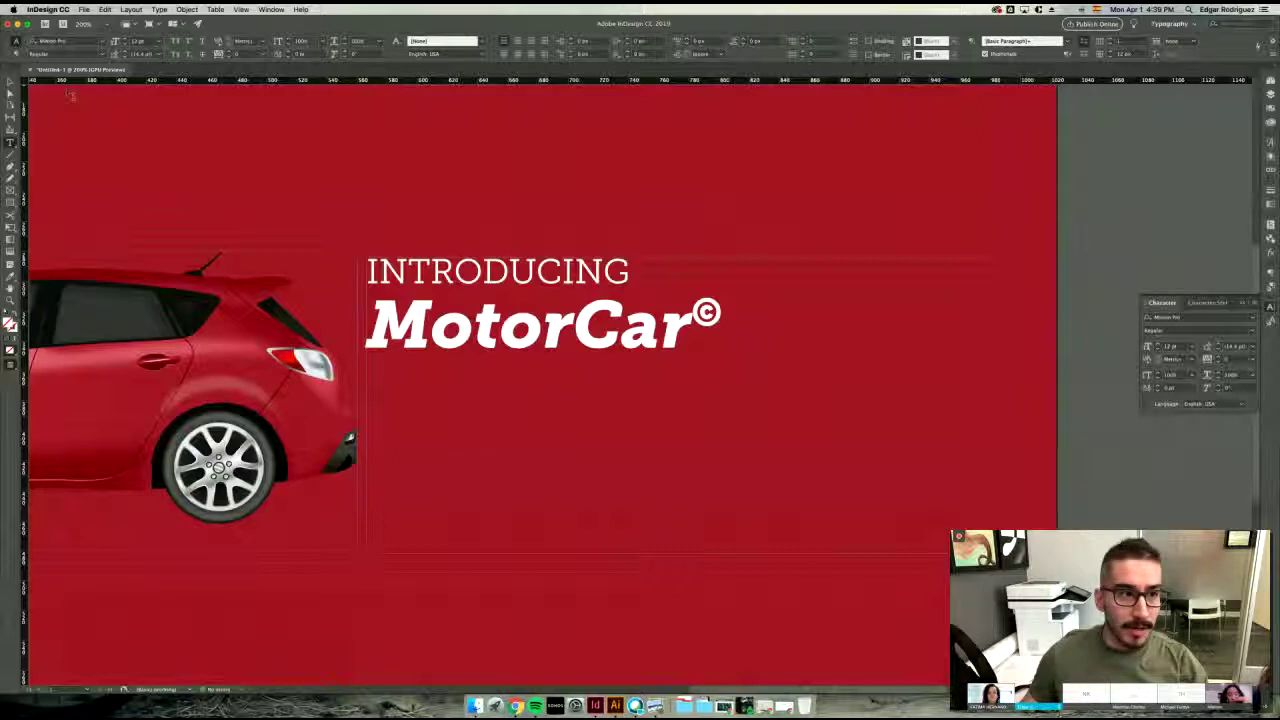
- Shrink the heading's text frame to 240 px wide and fit its height to the two lines
{"action": "left_click", "coordinate": [10, 84]}
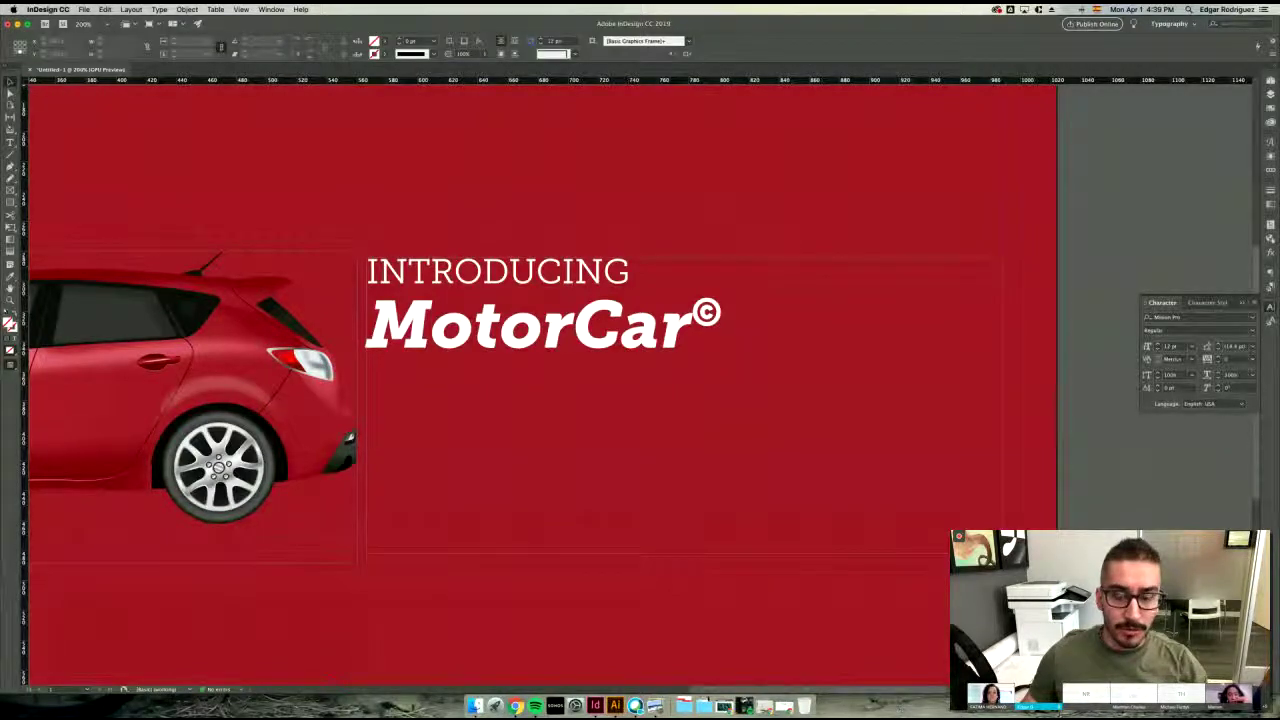
{"action": "left_click", "coordinate": [539, 328]}
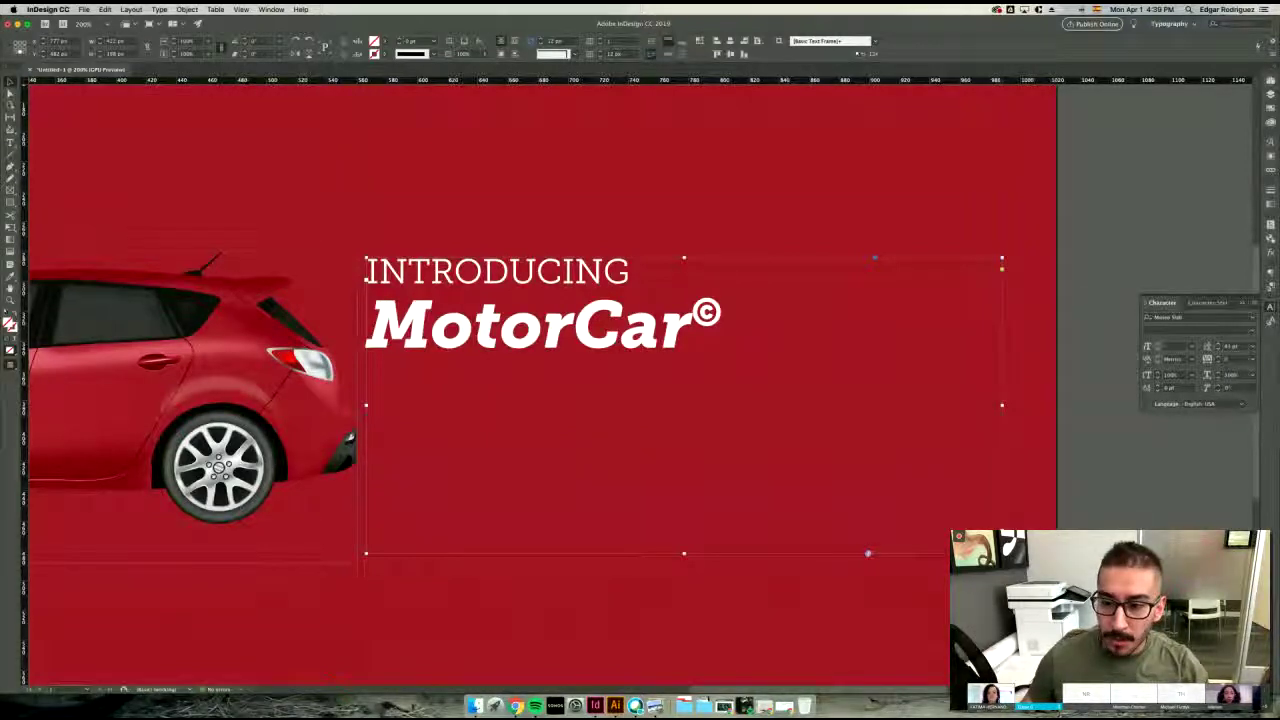
{"action": "left_click_drag", "start_coordinate": [1002, 553], "coordinate": [699, 412]}
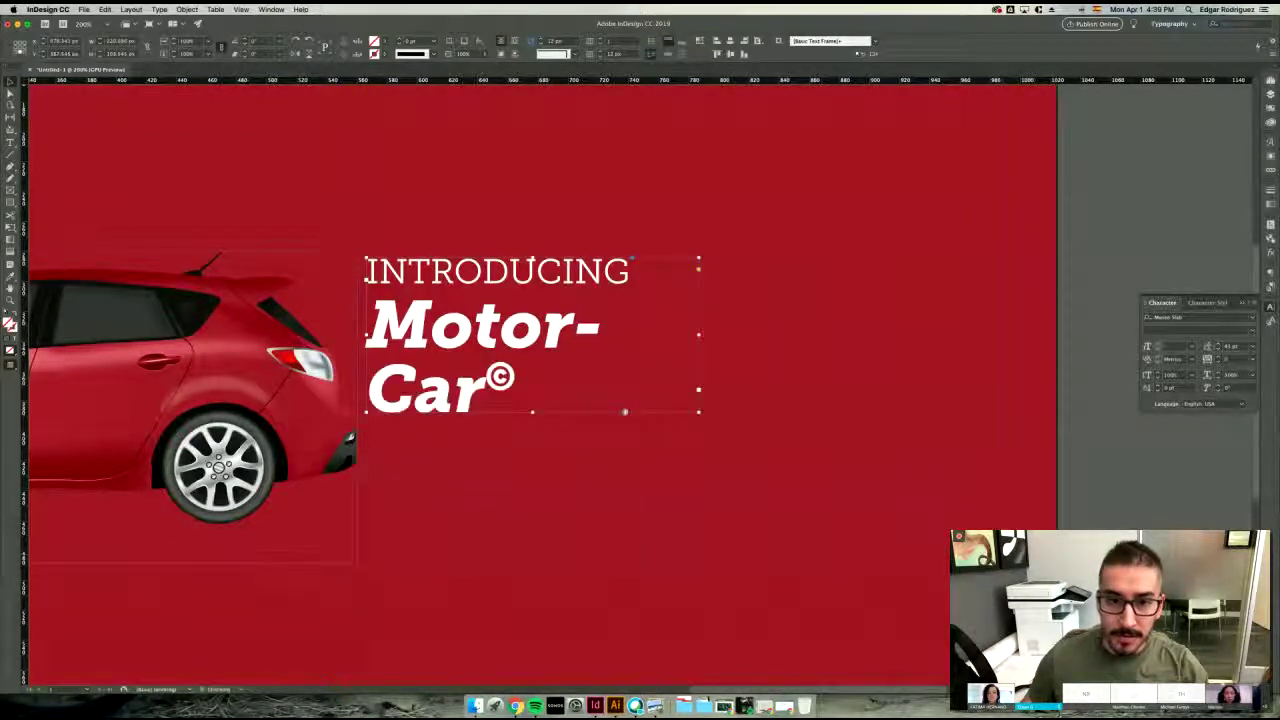
{"action": "left_click_drag", "start_coordinate": [699, 333], "coordinate": [727, 335]}
{"action": "double_click", "coordinate": [547, 413]}
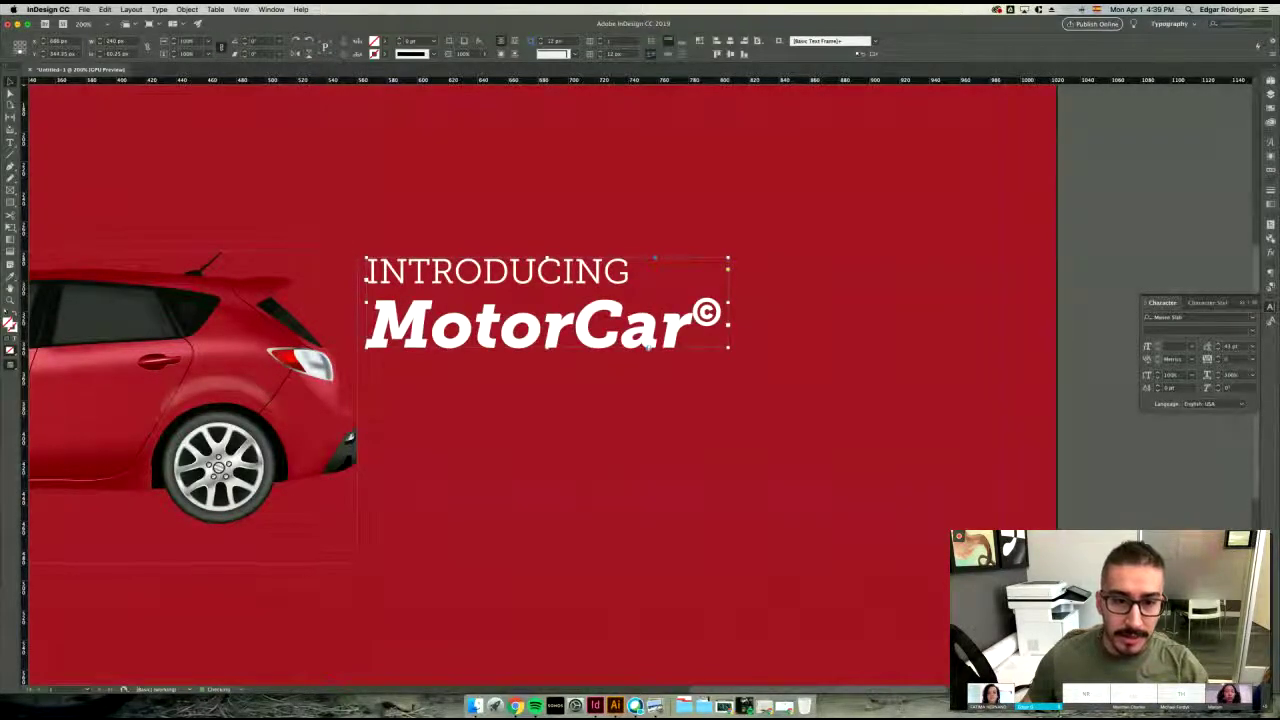
- Move the heading's text frame into the empty area behind the car, level with the car body
{"action": "left_click_drag", "start_coordinate": [648, 347], "coordinate": [701, 391]}
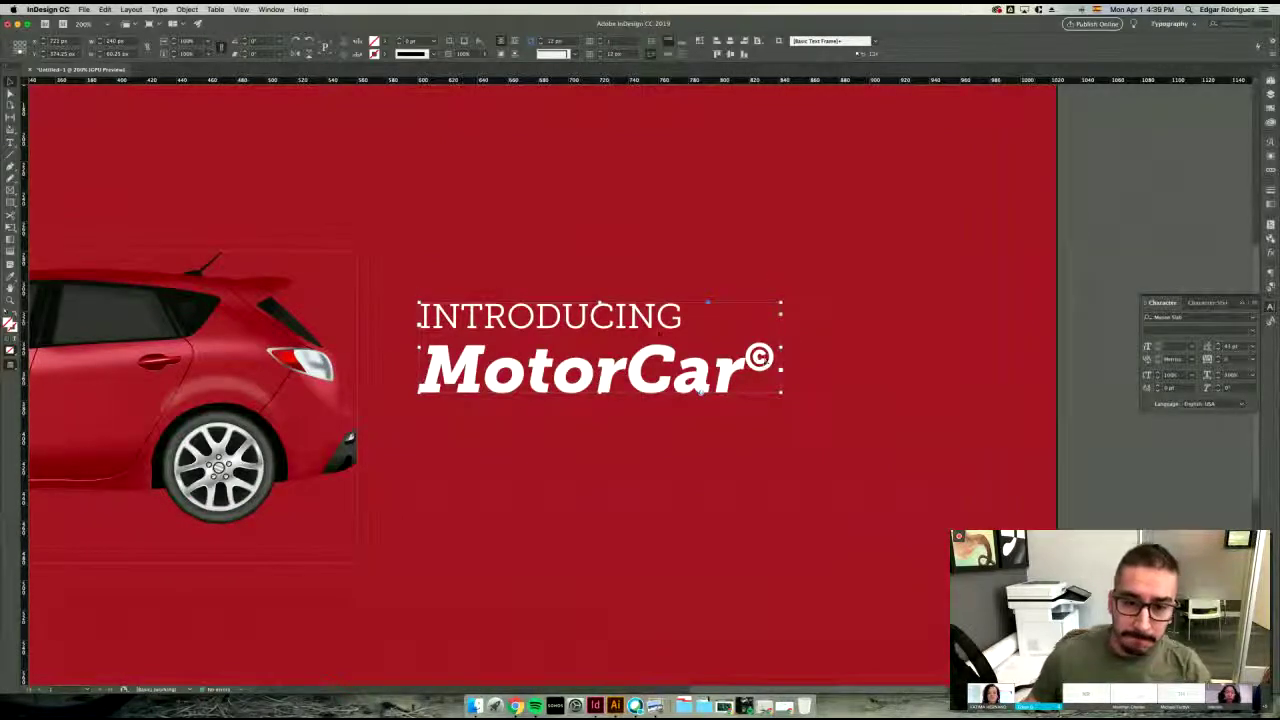
{"action": "left_click_drag", "start_coordinate": [661, 334], "coordinate": [674, 343]}
{"action": "scroll", "coordinate": [664, 466], "scroll_direction": "down", "scroll_amount": 2}
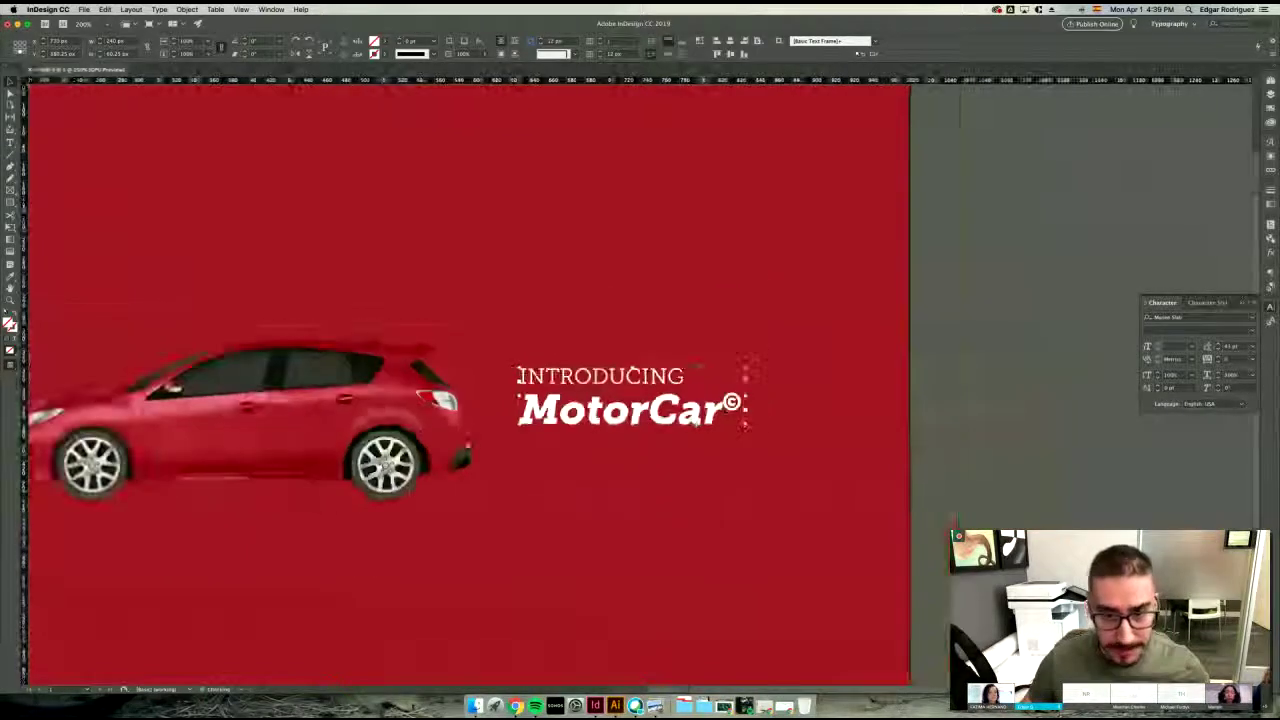
{"action": "left_click_drag", "start_coordinate": [769, 438], "coordinate": [768, 442]}
{"action": "left_click_drag", "start_coordinate": [637, 443], "coordinate": [648, 447]}
{"action": "left_click_drag", "start_coordinate": [647, 450], "coordinate": [656, 450]}
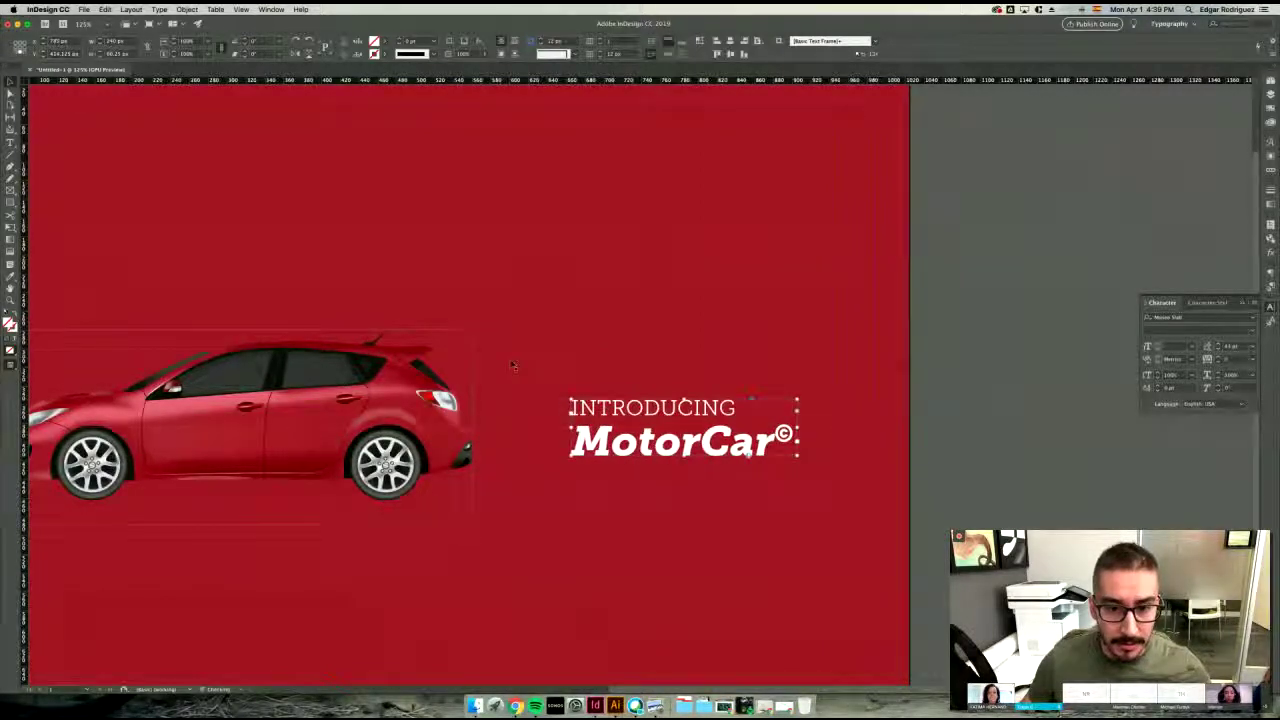
{"action": "scroll", "coordinate": [720, 270], "scroll_direction": "left", "scroll_amount": 5}
{"action": "scroll", "coordinate": [720, 270], "scroll_direction": "down", "scroll_amount": 1}
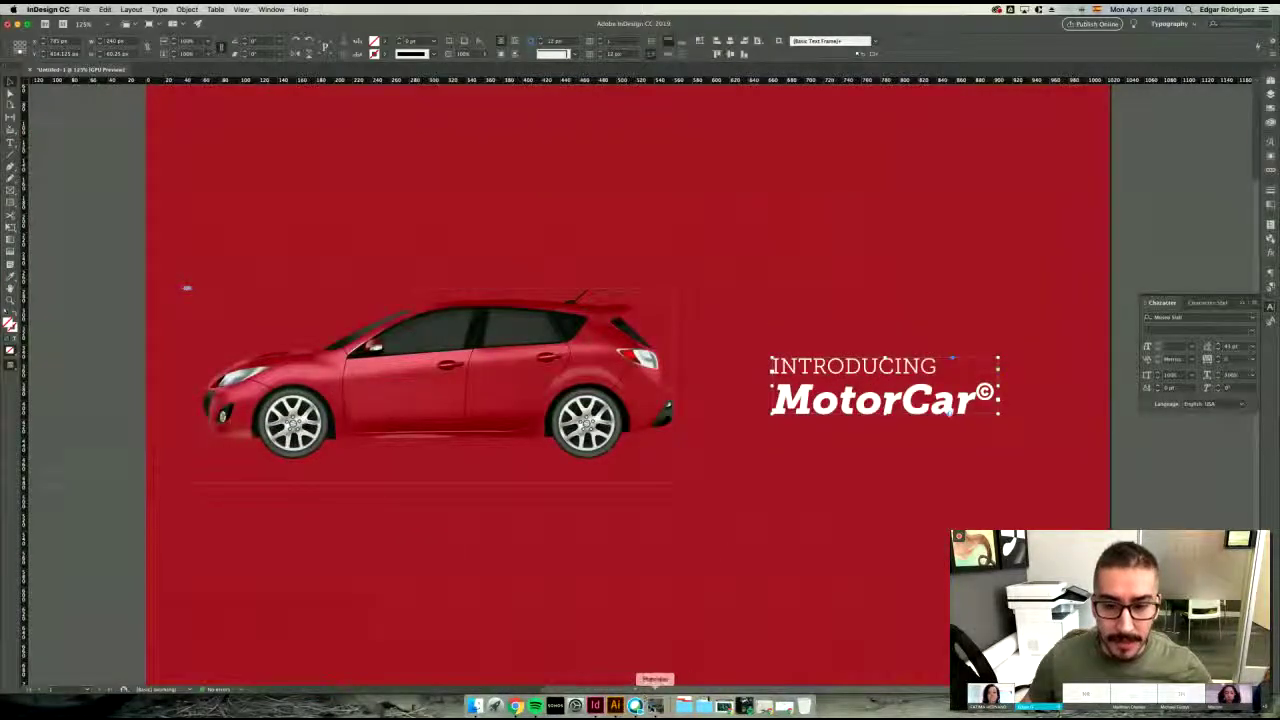
- Check the reference slide in Preview and draw a rectangle about 530 × 130 px from the car's rear wheel to the slide's right edge
{"action": "left_click", "coordinate": [636, 706]}
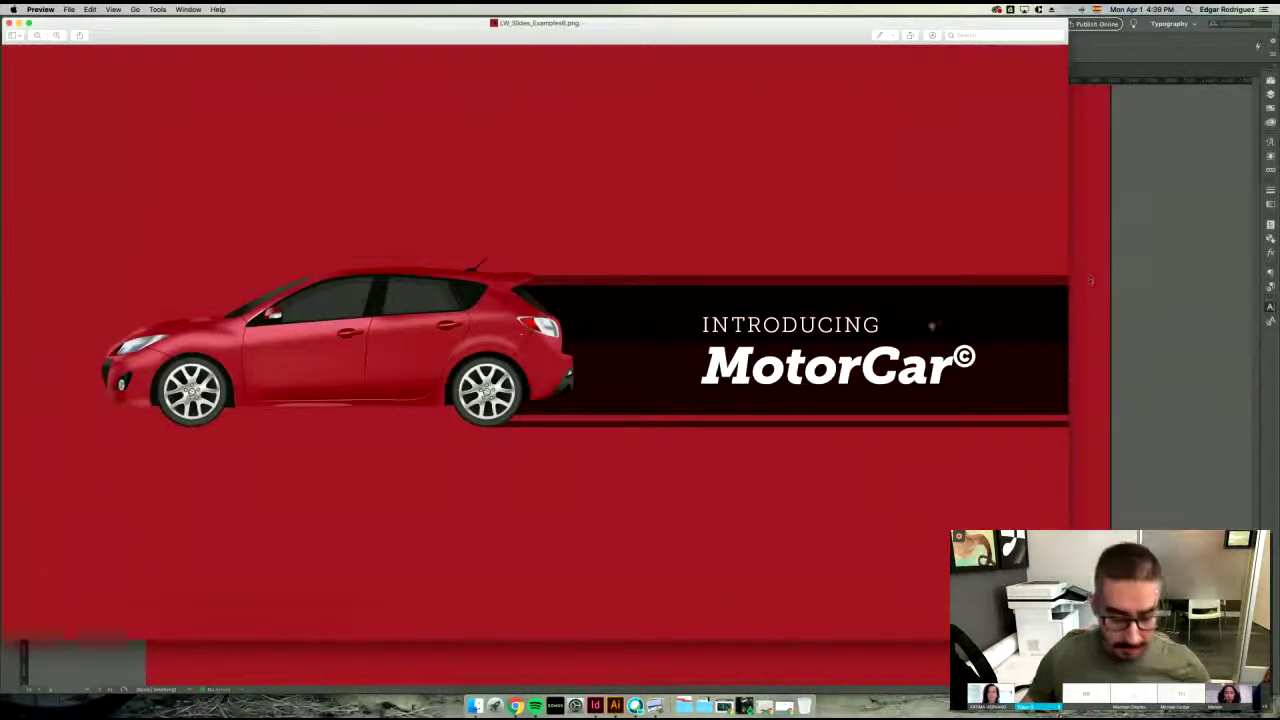
{"action": "left_click", "coordinate": [1122, 246]}
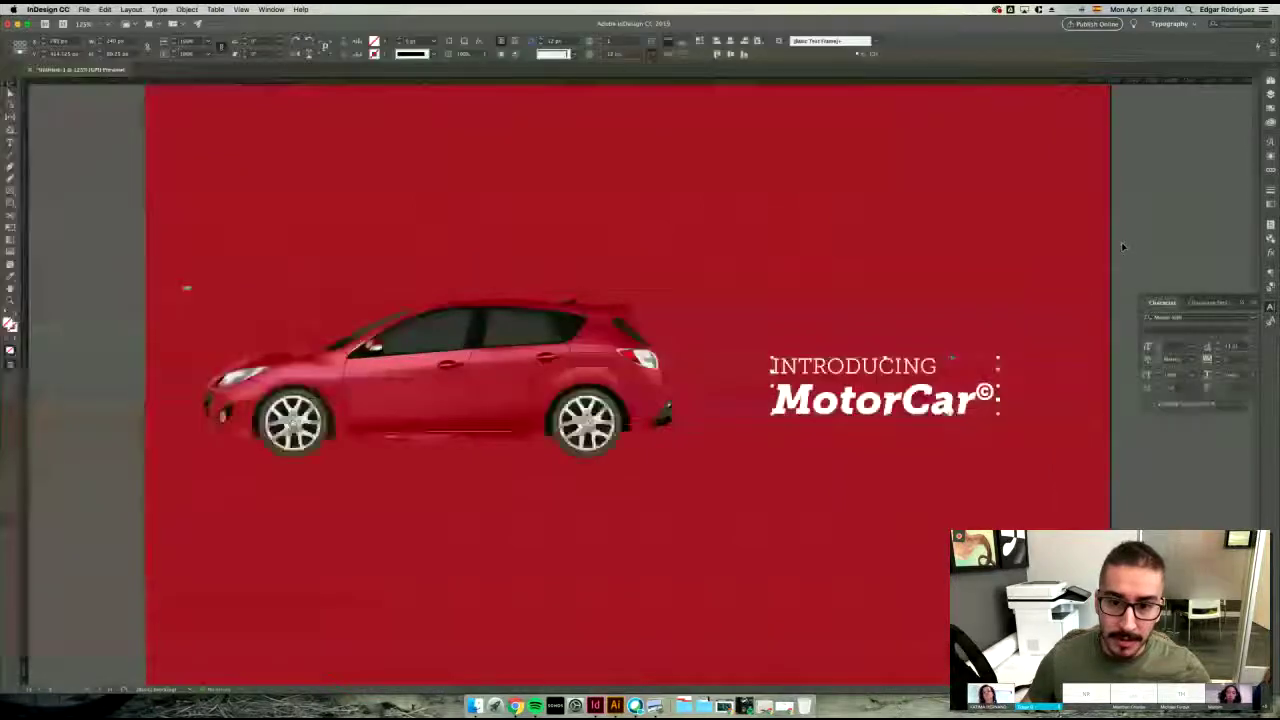
{"action": "left_click", "coordinate": [426, 385]}
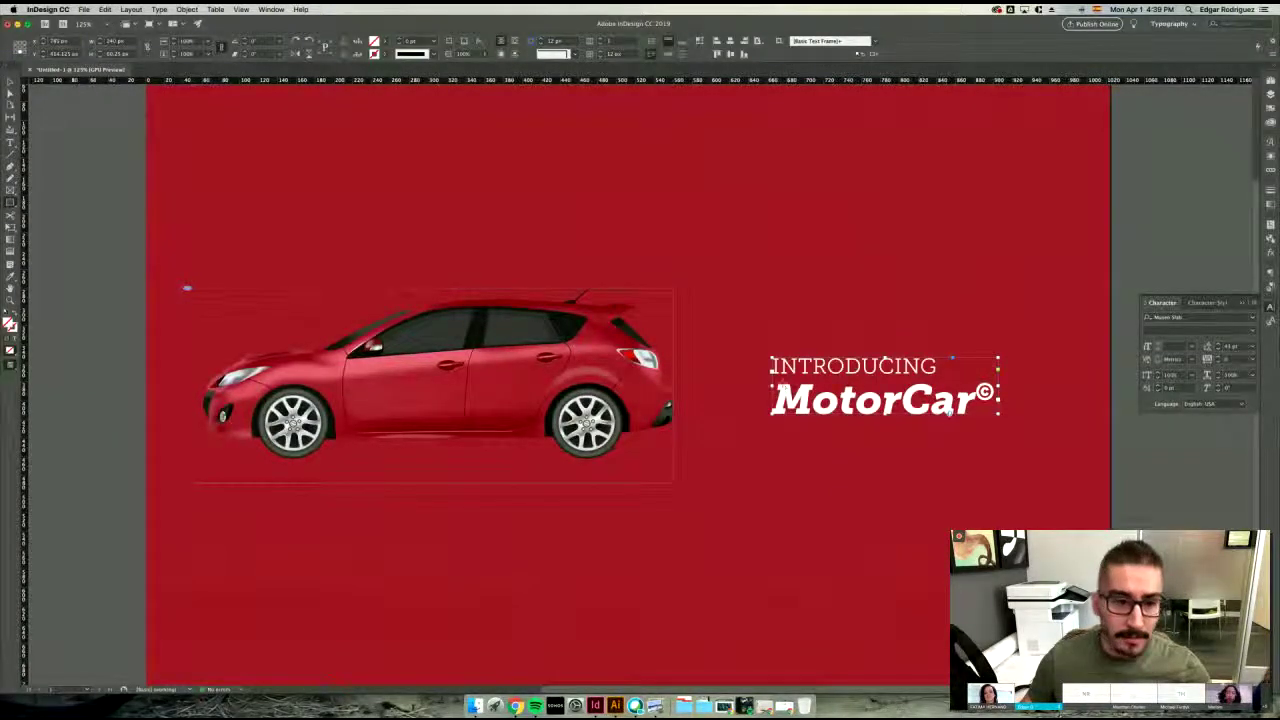
{"action": "left_click_drag", "start_coordinate": [614, 328], "coordinate": [1109, 450]}
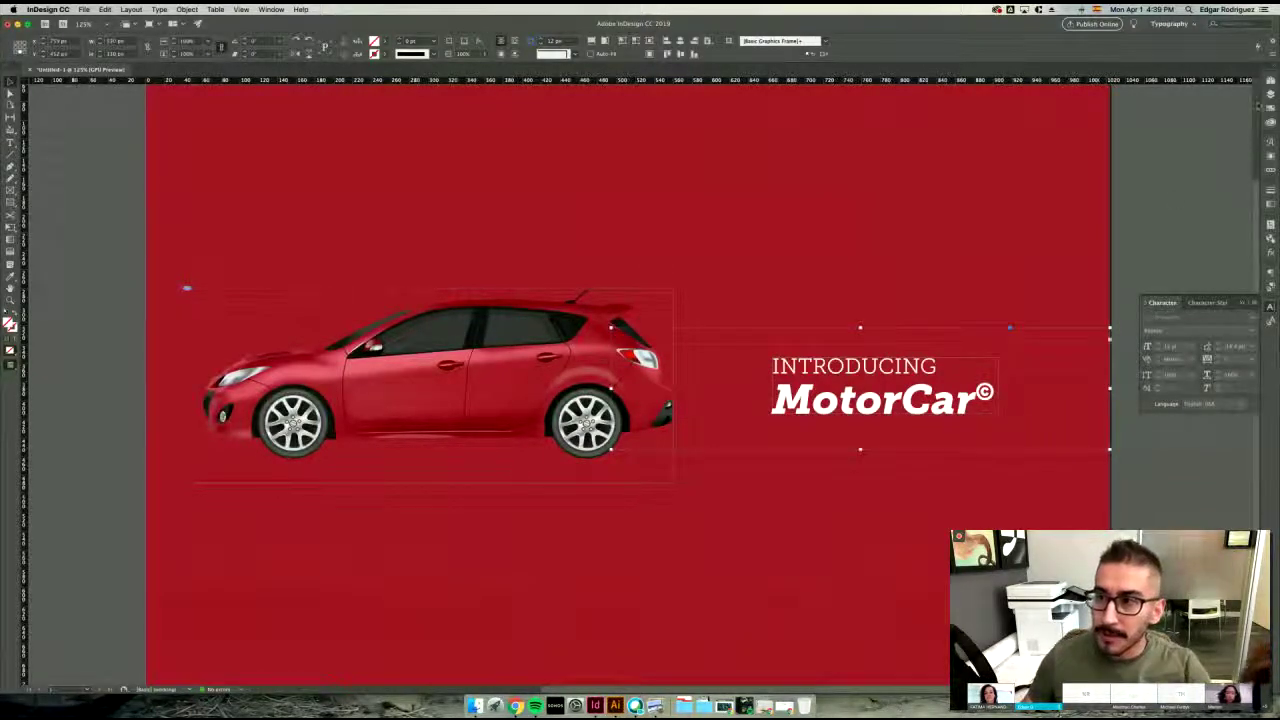
- Switch to Illustrator, sample the near-black colour at the car's rear side window, and copy its hex code
{"action": "key", "text": "F5"}
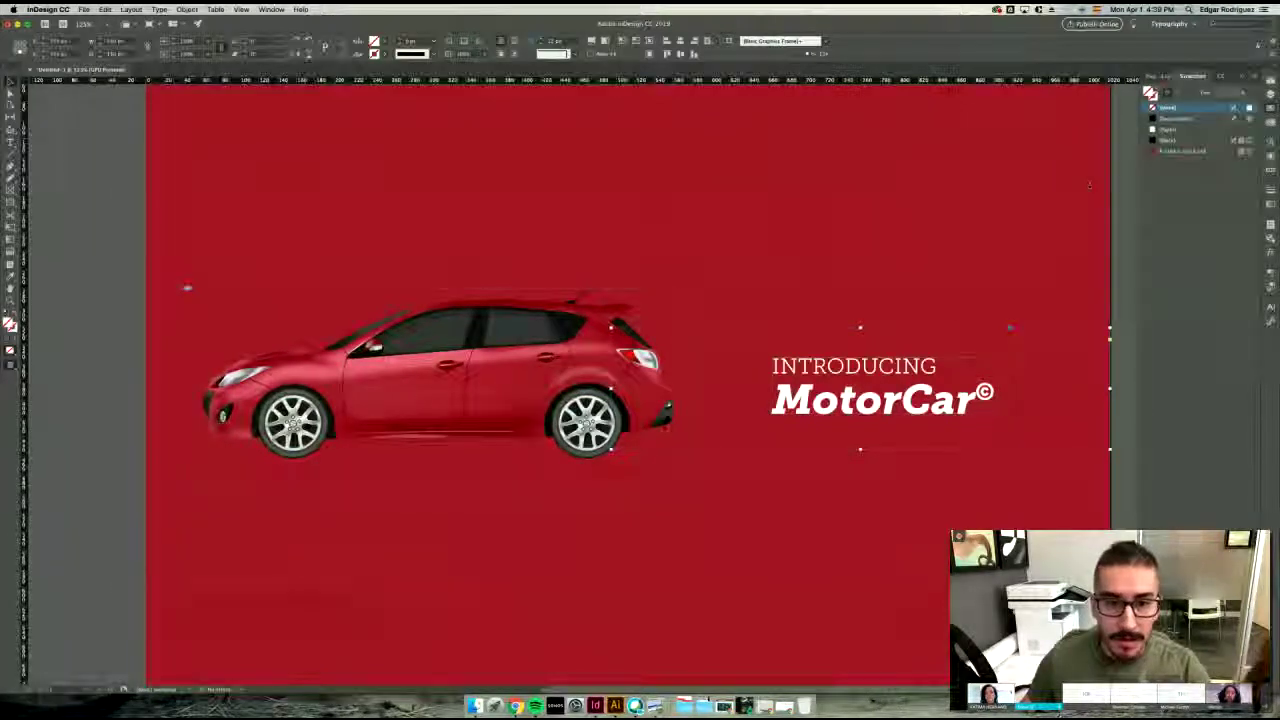
{"action": "left_click", "coordinate": [426, 385]}
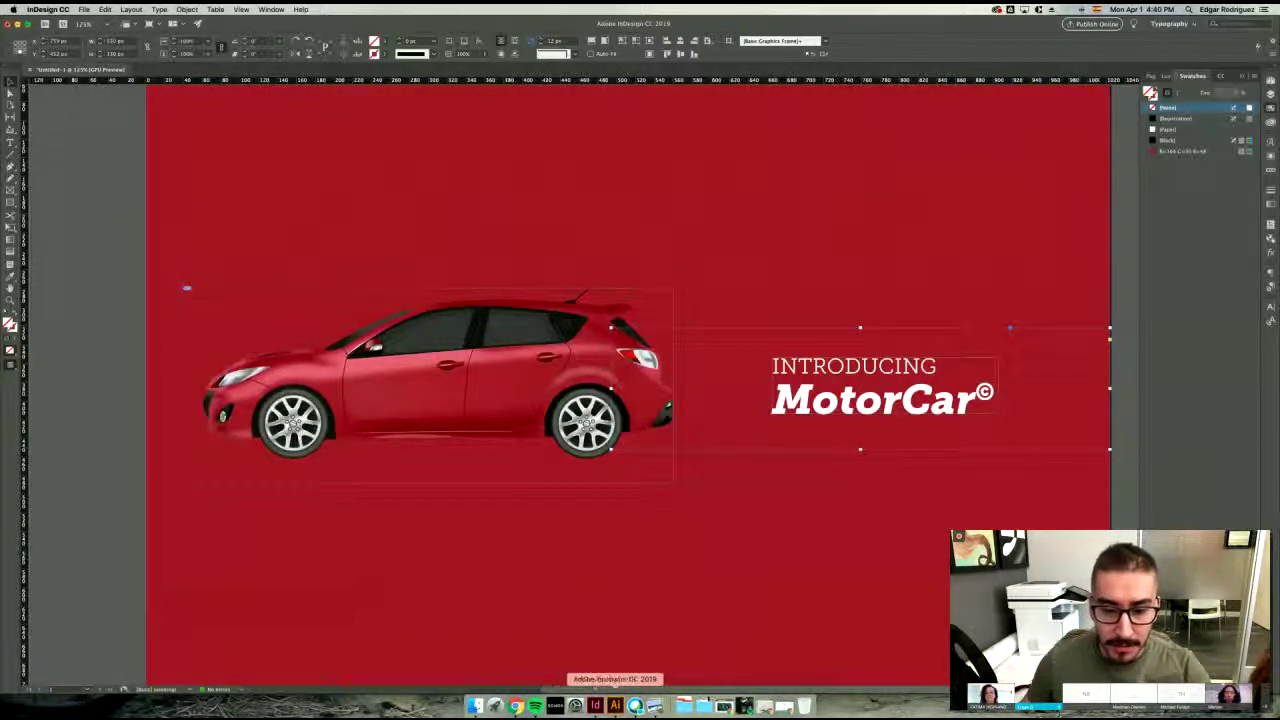
{"action": "left_click", "coordinate": [615, 705]}
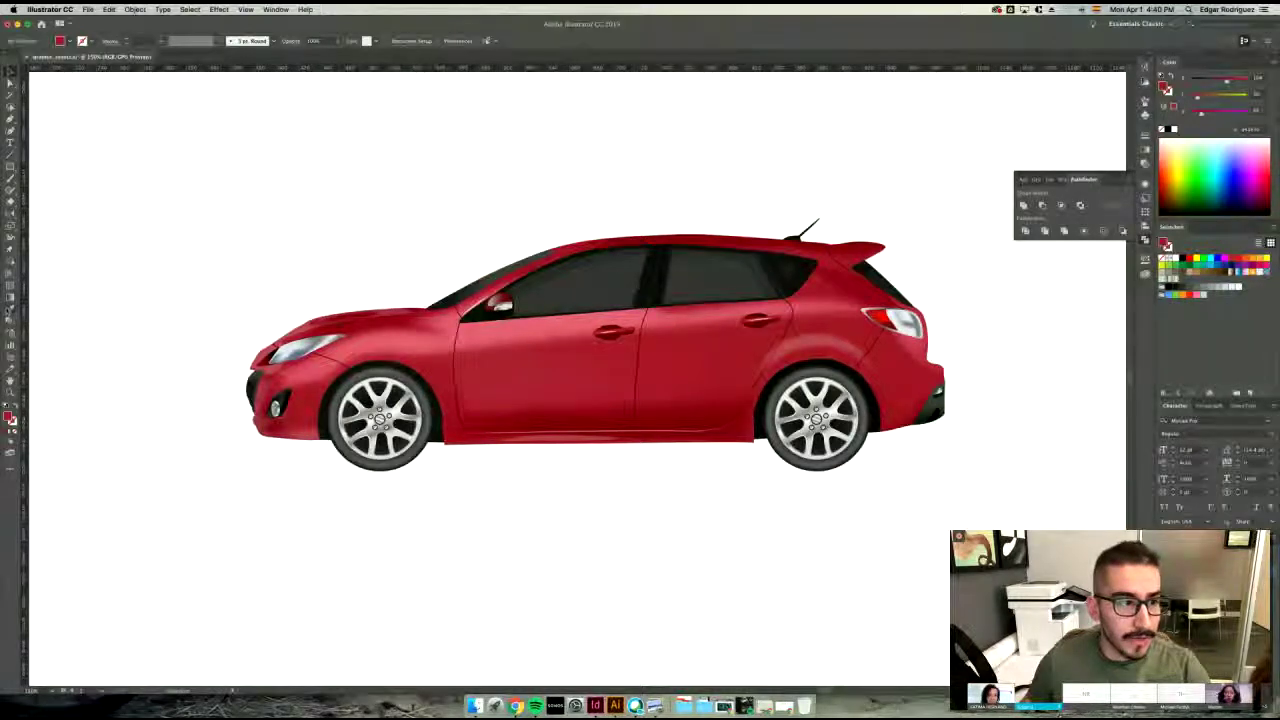
{"action": "left_click", "coordinate": [10, 310]}
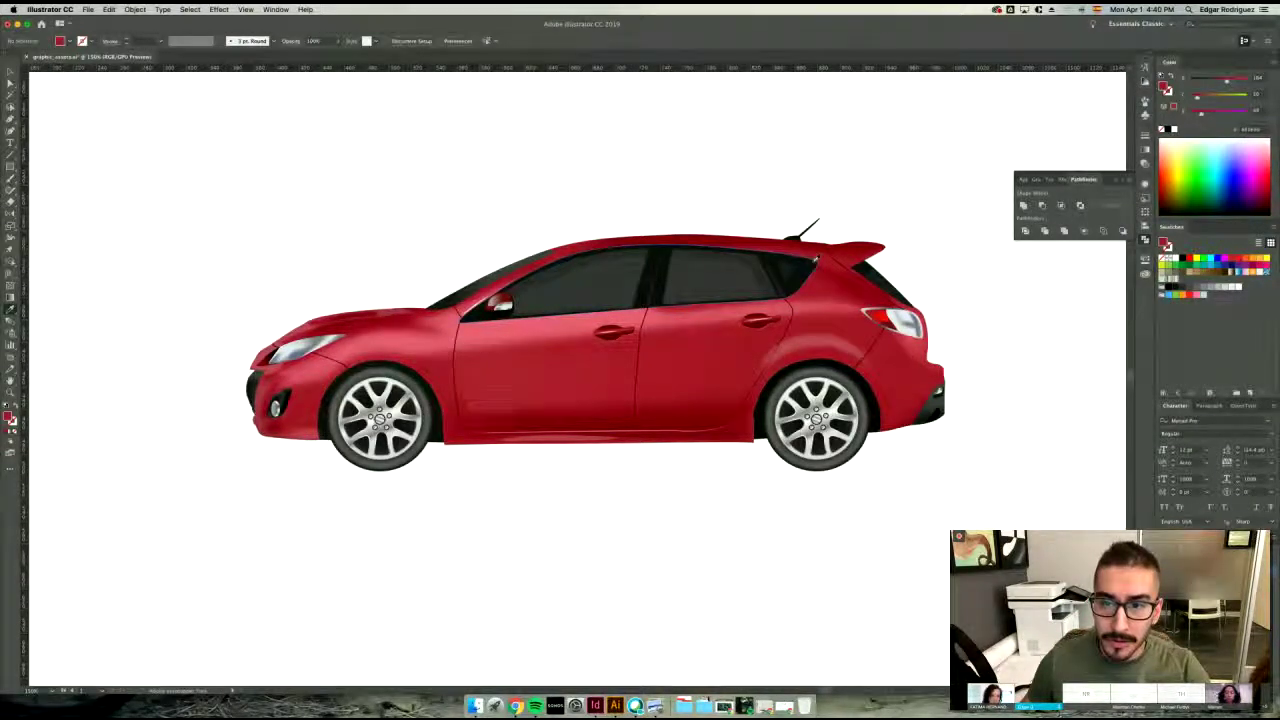
{"action": "left_click", "coordinate": [816, 262]}
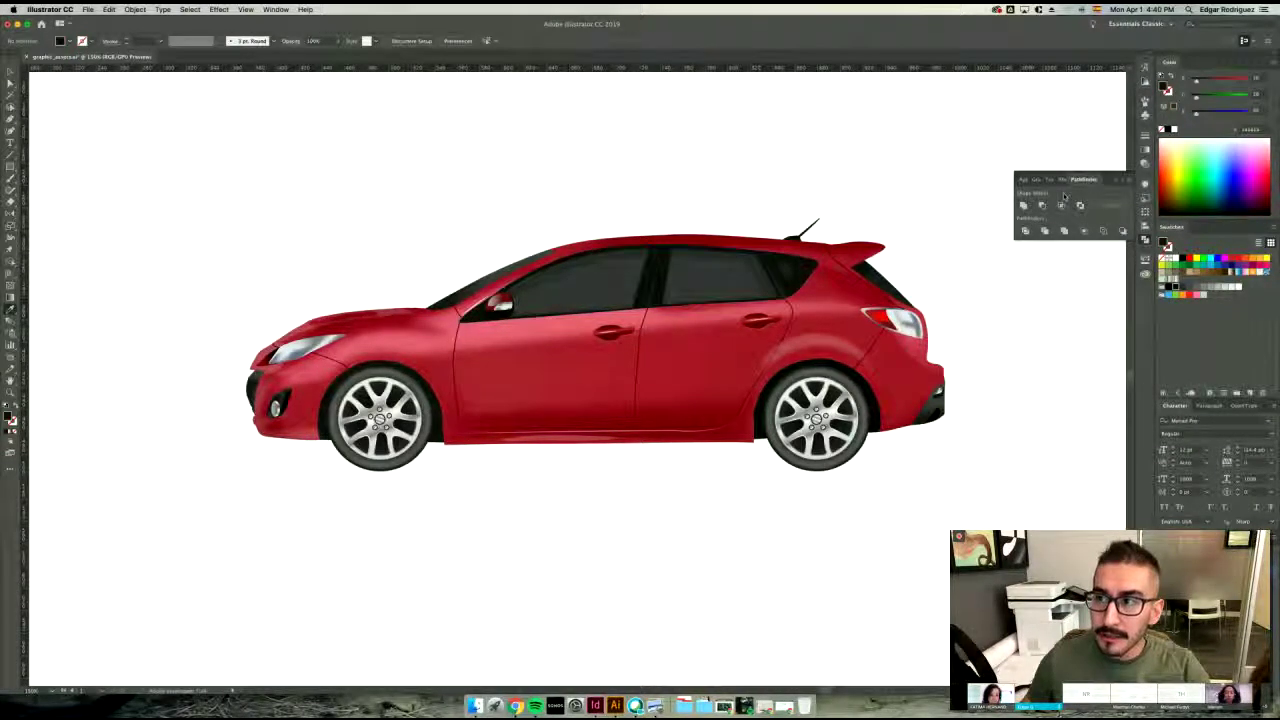
{"action": "left_click_drag", "start_coordinate": [1243, 128], "coordinate": [1269, 130]}
{"action": "right_click", "coordinate": [1254, 128]}
{"action": "left_click", "coordinate": [1260, 130]}
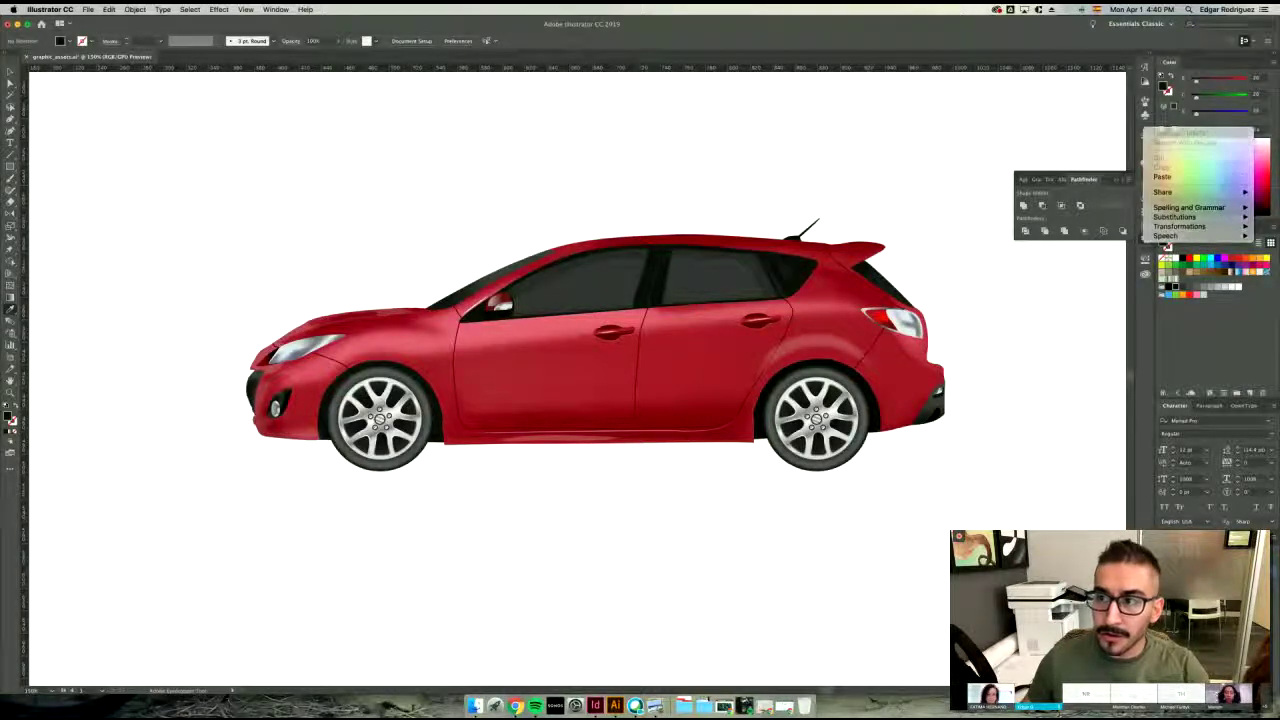
{"action": "left_click", "coordinate": [1262, 130]}
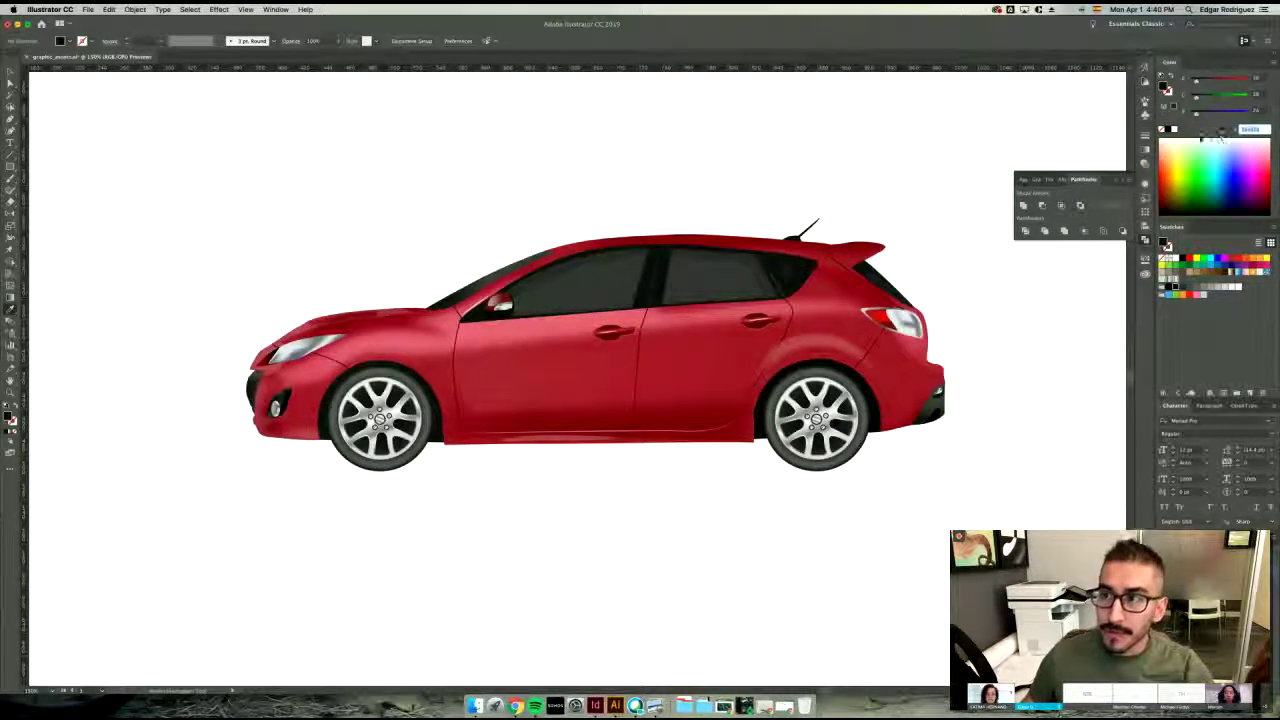
- In InDesign, create an RGB process swatch from the copied hex code 1a1a1a as the fill of the rectangle behind the car
{"action": "left_click", "coordinate": [595, 706]}
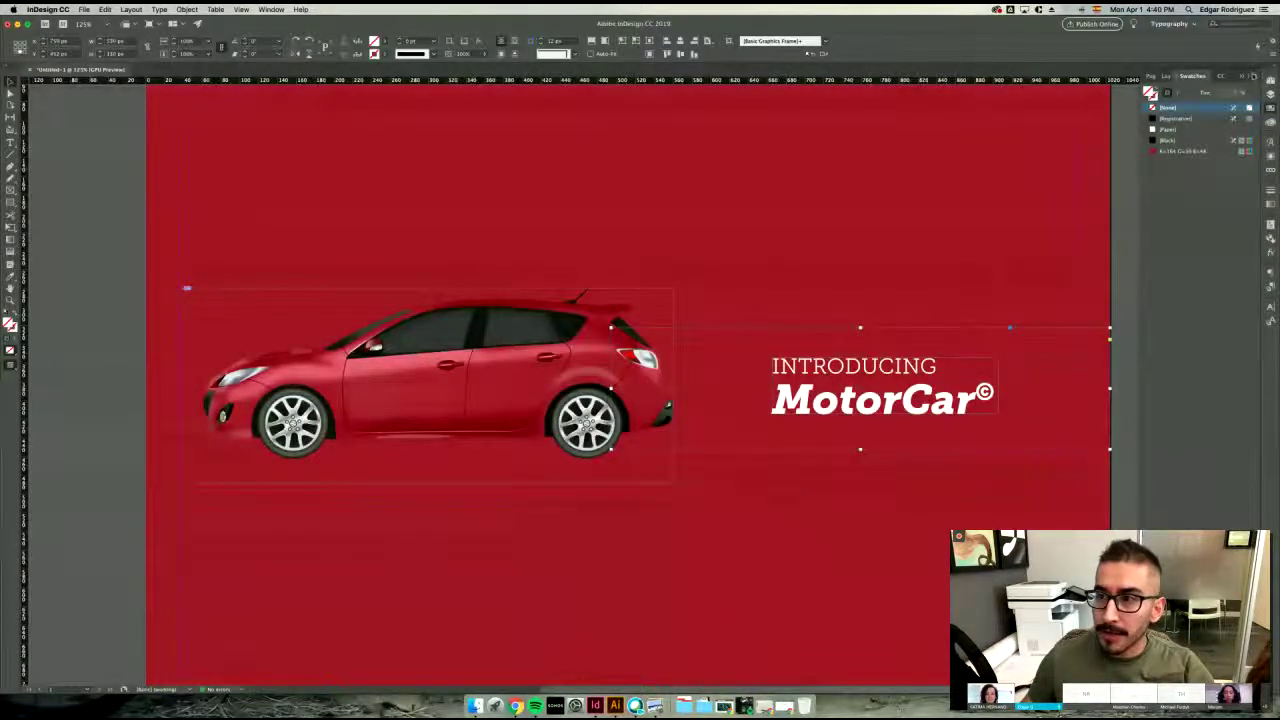
{"action": "left_click", "coordinate": [1254, 77]}
{"action": "left_click", "coordinate": [1226, 84]}
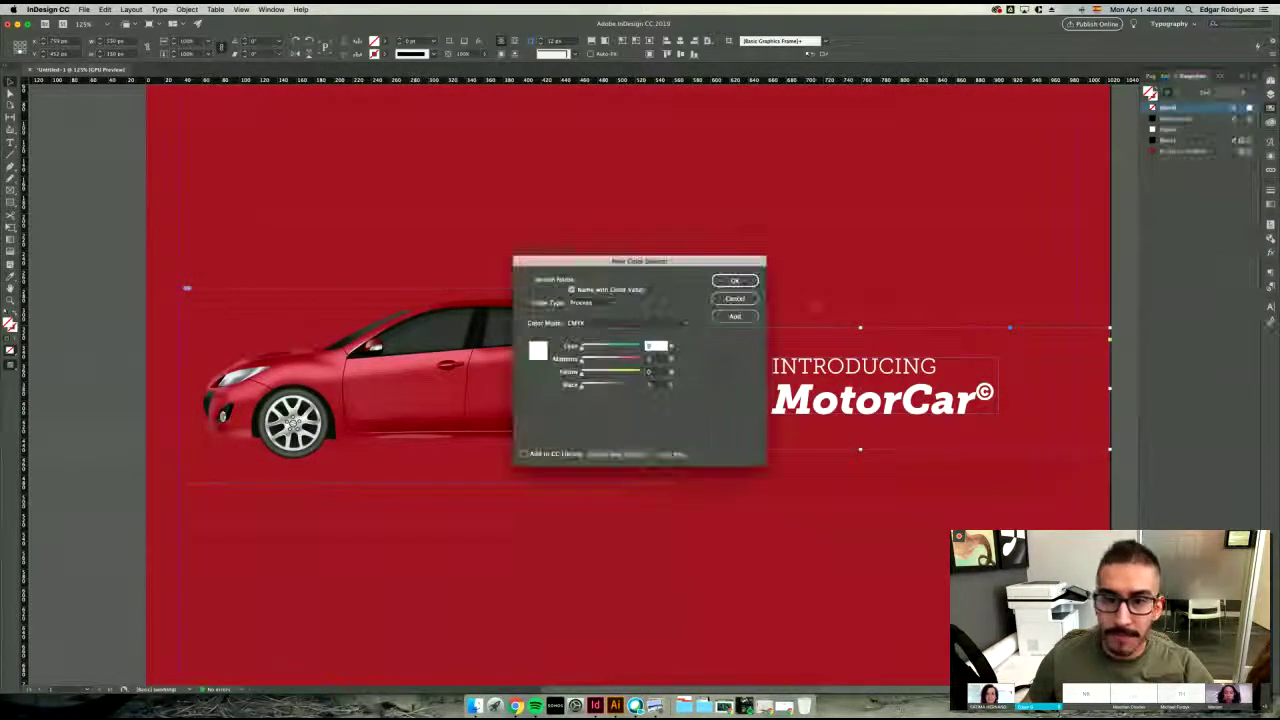
{"action": "left_click", "coordinate": [620, 322]}
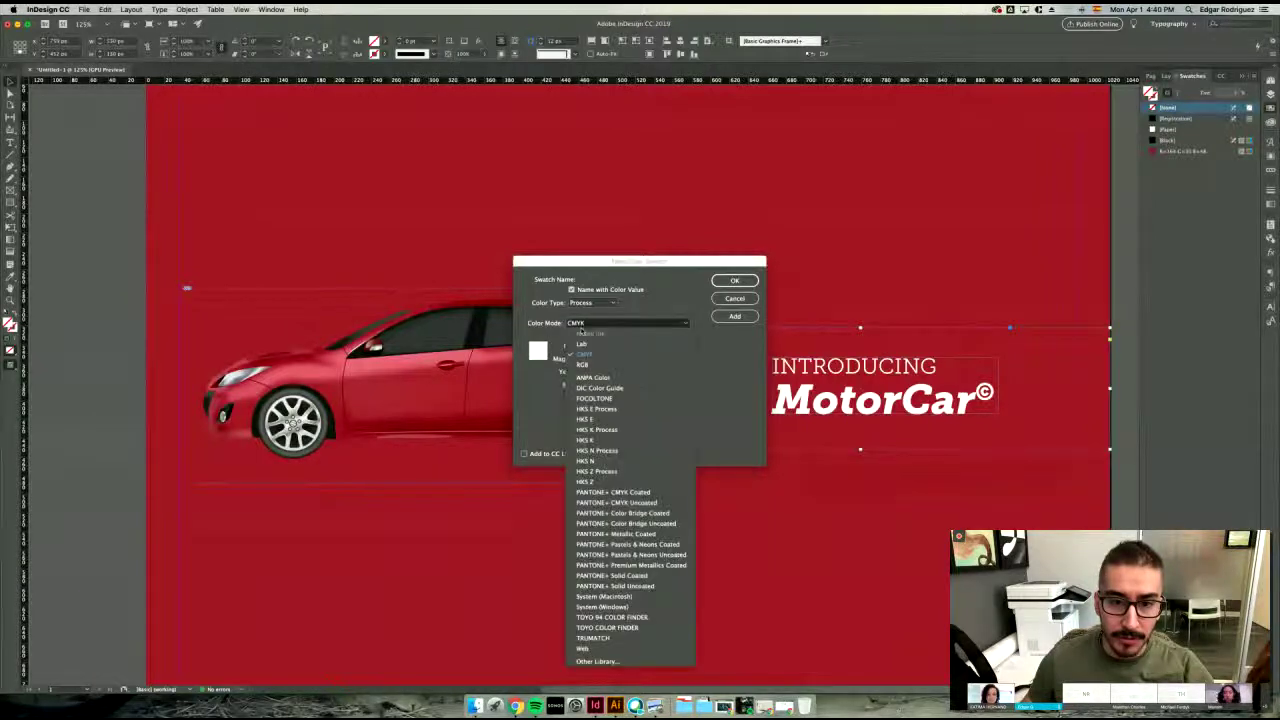
{"action": "left_click", "coordinate": [583, 365]}
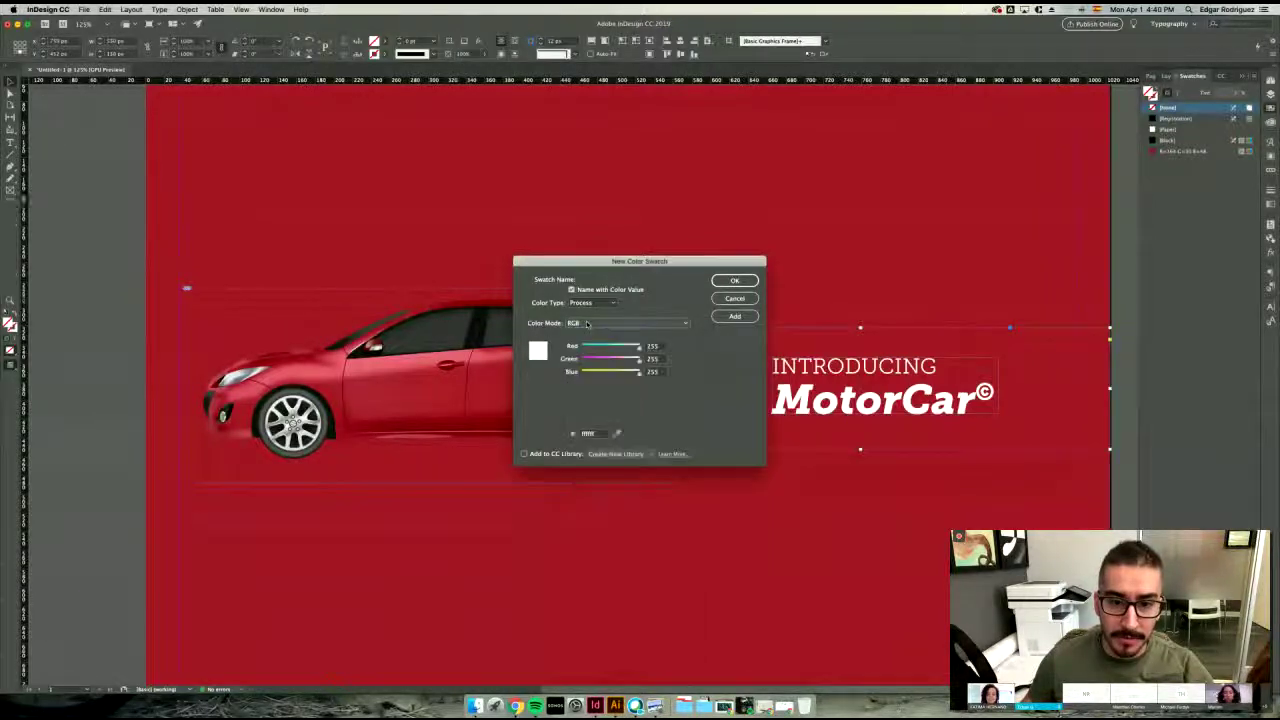
{"action": "left_click", "coordinate": [600, 323]}
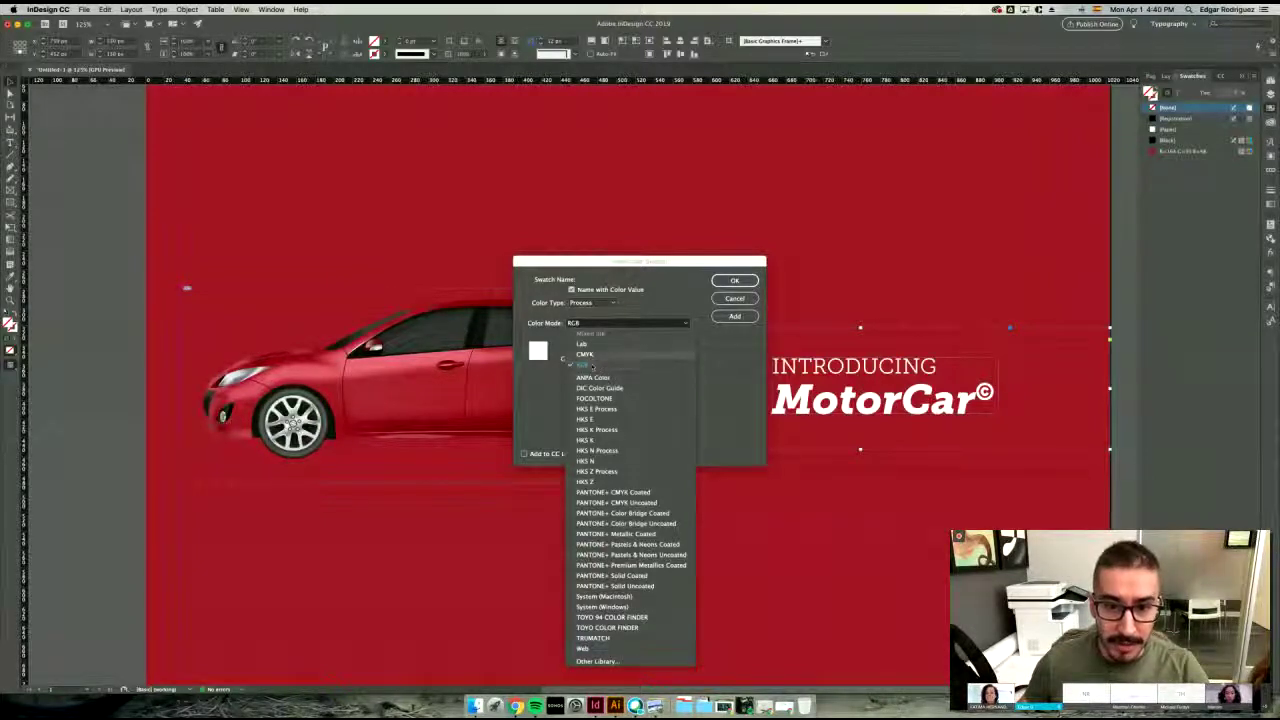
{"action": "left_click", "coordinate": [598, 365]}
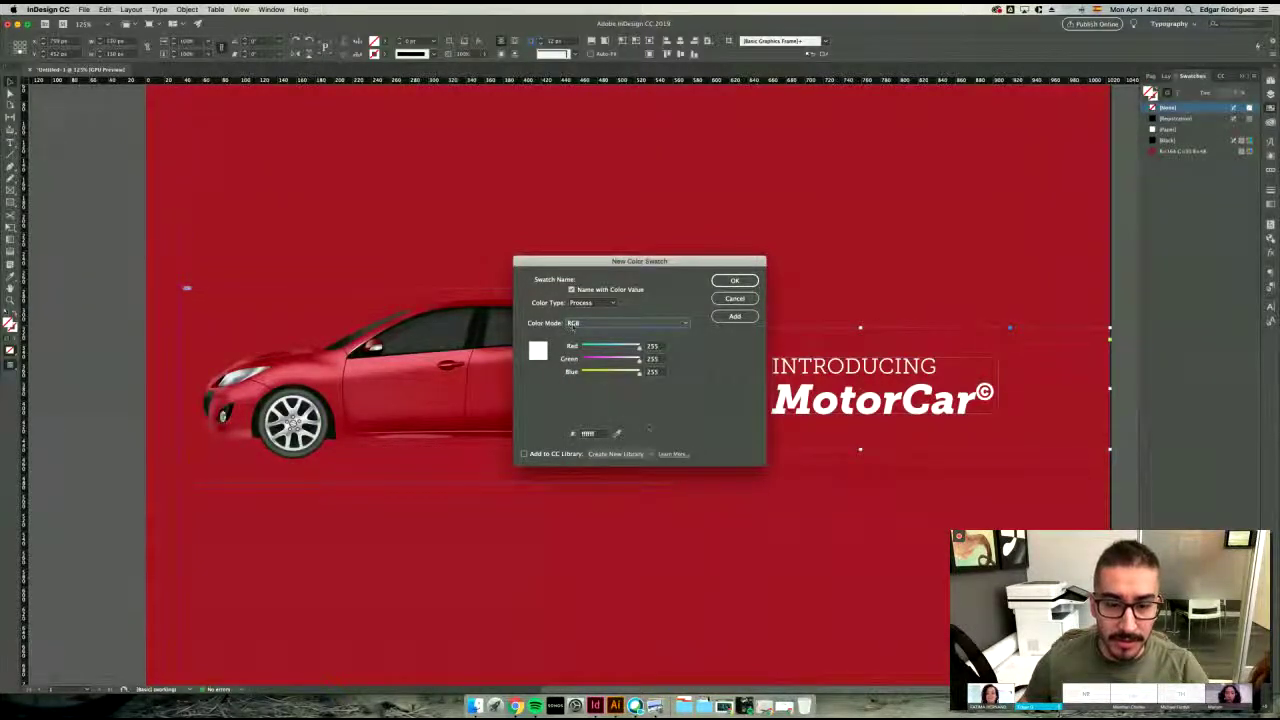
{"action": "double_click", "coordinate": [588, 433]}
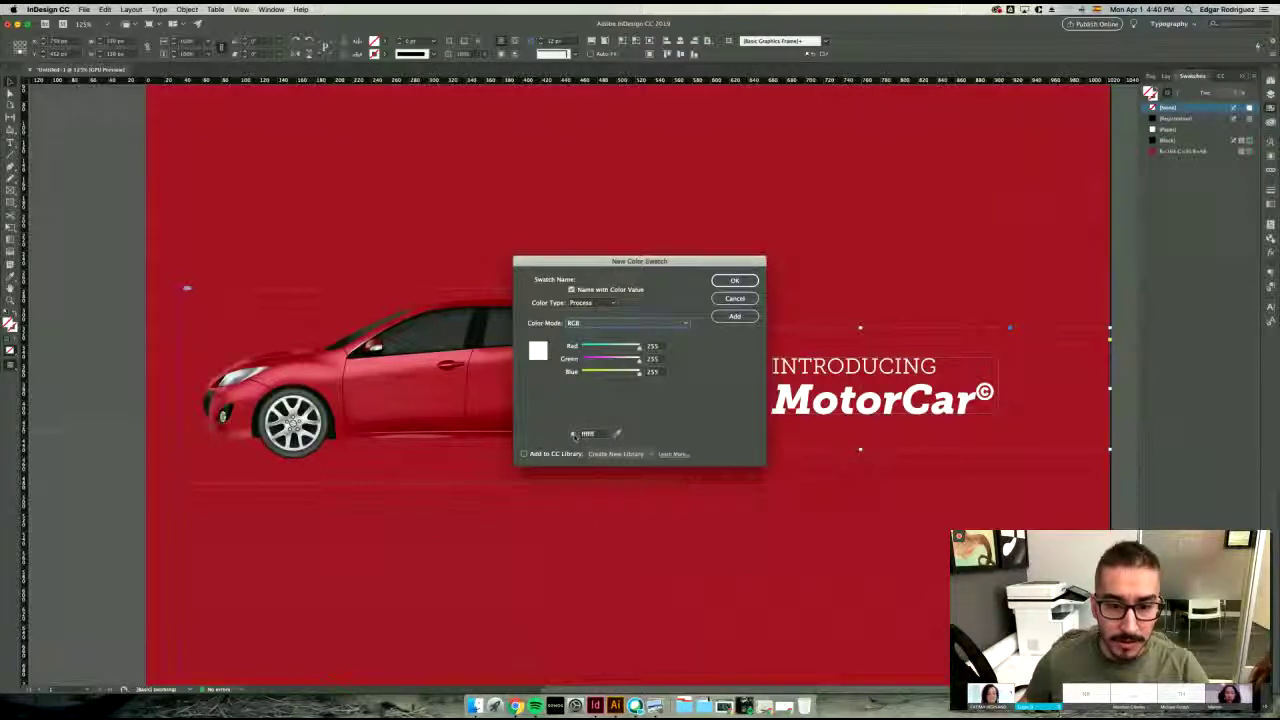
{"action": "double_click", "coordinate": [596, 434]}
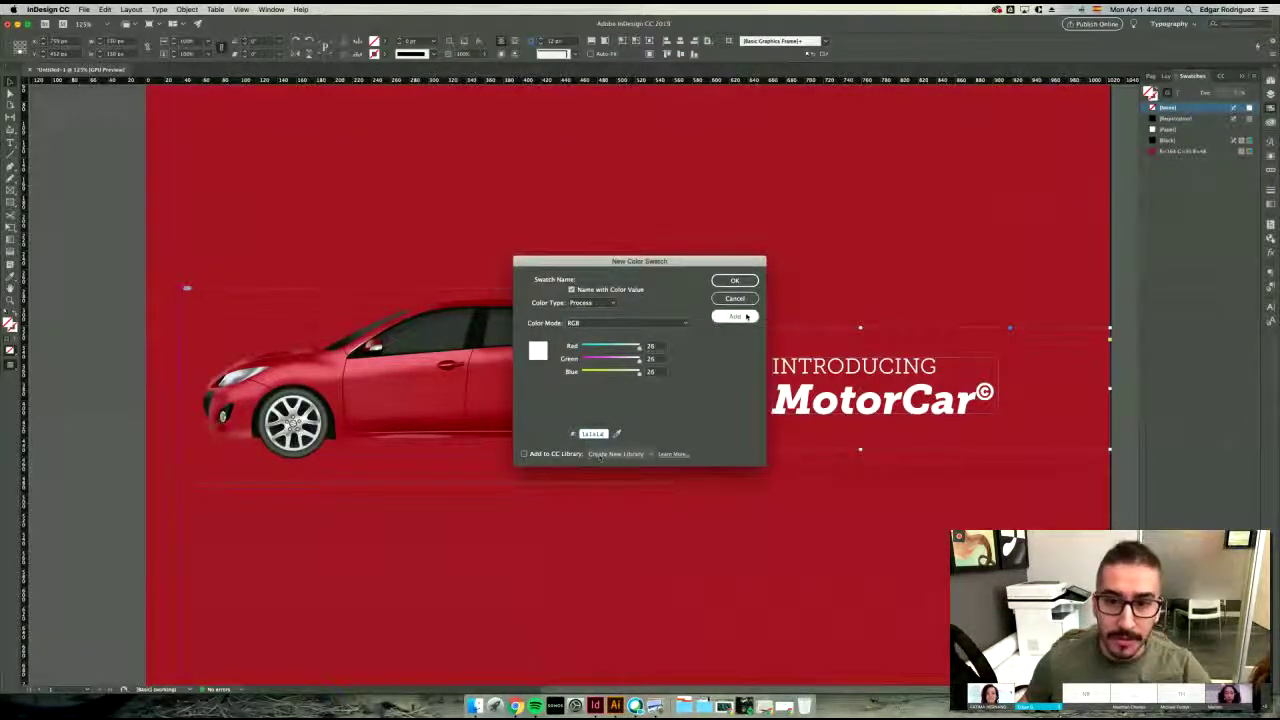
{"action": "key", "text": "Return"}
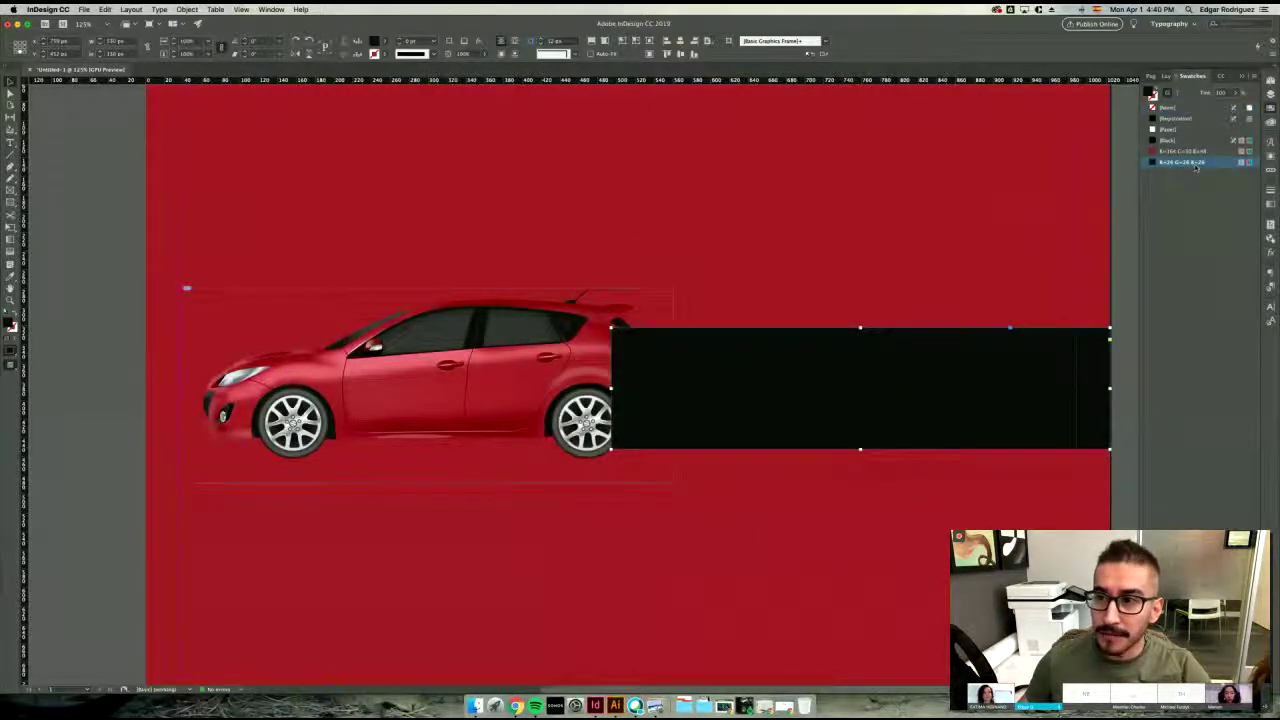
- Move the dark rectangle down clear of the heading and bring the heading's text frame to the front
{"action": "scroll", "coordinate": [840, 338], "scroll_direction": "right", "scroll_amount": 4}
{"action": "scroll", "coordinate": [840, 338], "scroll_direction": "up", "scroll_amount": 1}
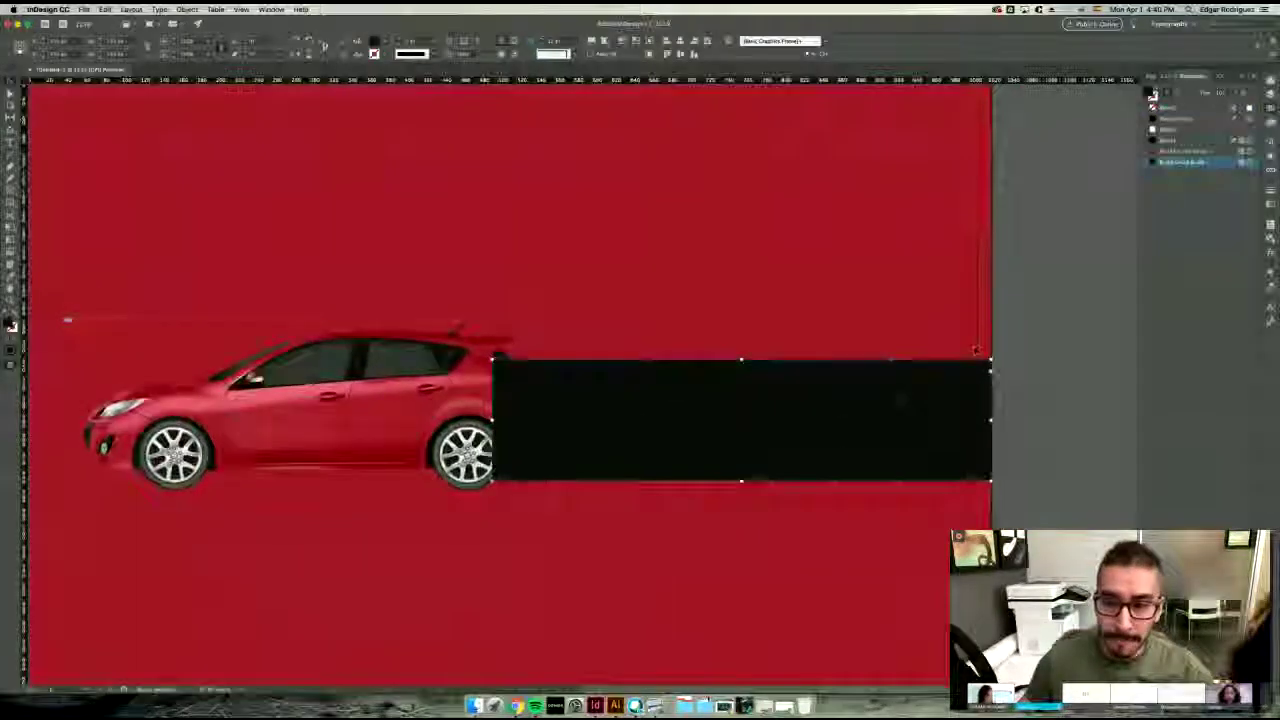
{"action": "key", "text": "super+shift+a"}
{"action": "left_click_drag", "start_coordinate": [790, 394], "coordinate": [808, 531]}
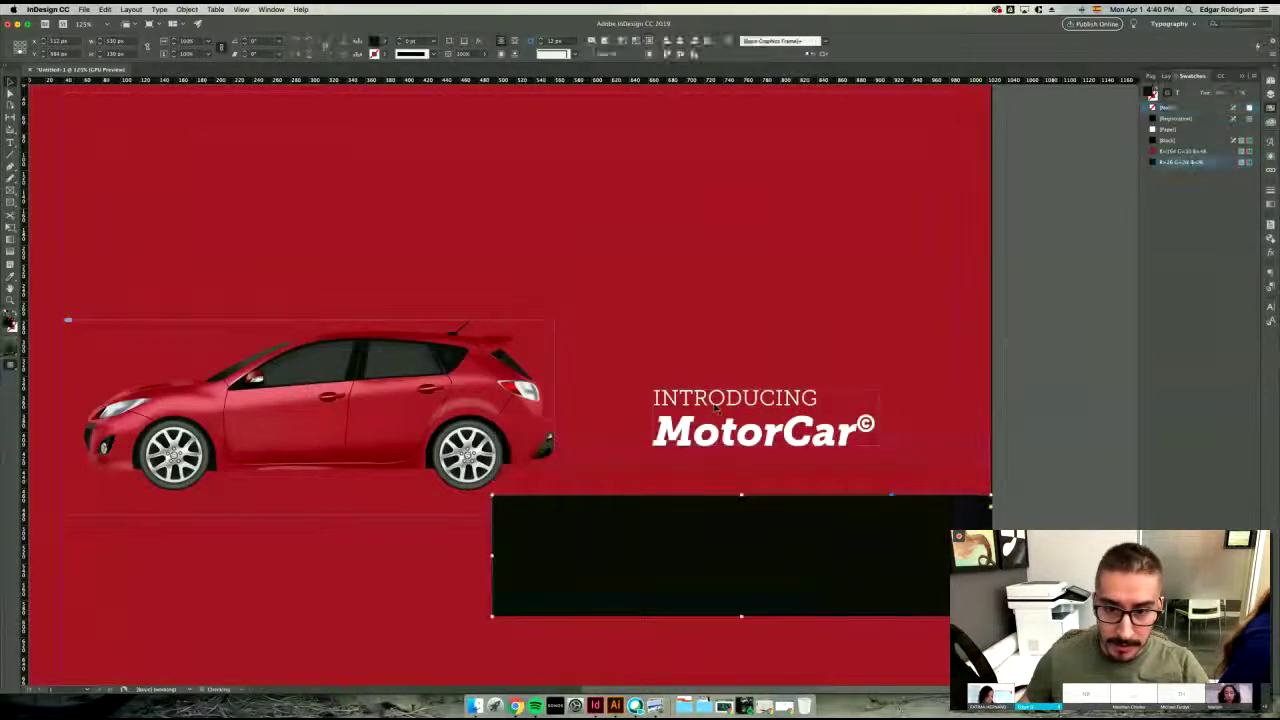
{"action": "left_click", "coordinate": [706, 403]}
{"action": "right_click", "coordinate": [706, 403]}
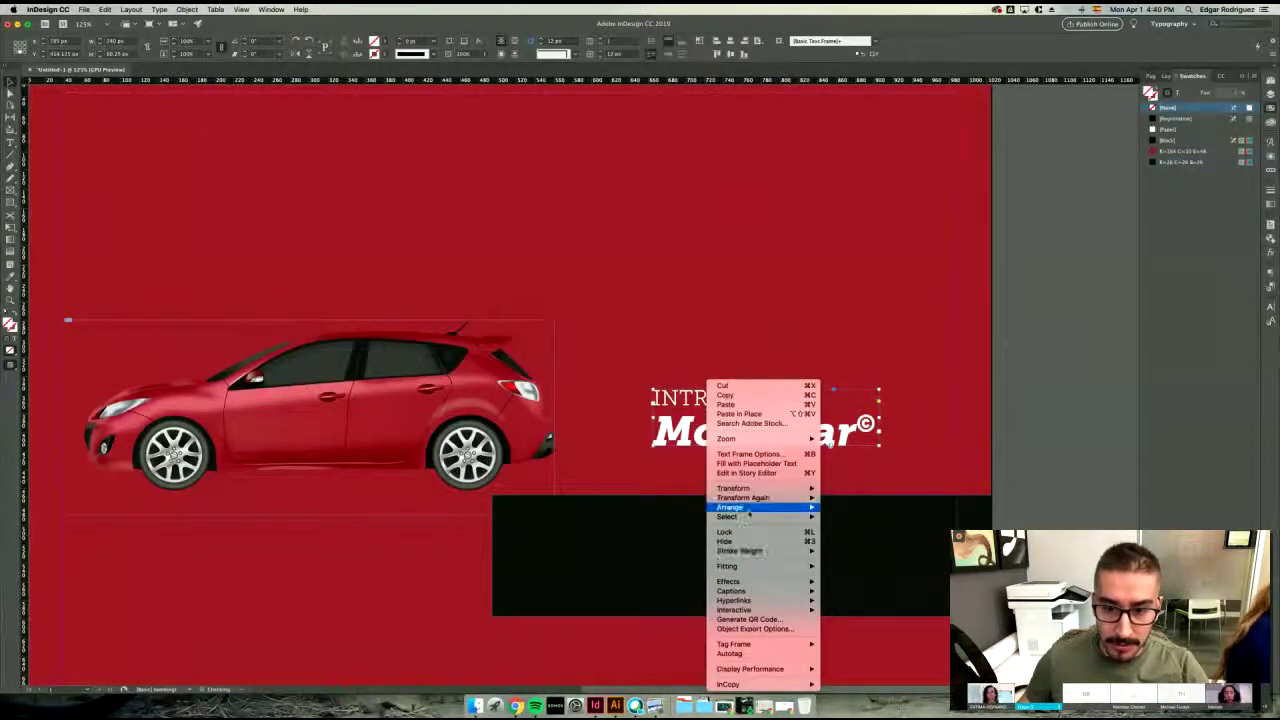
{"action": "mouse_move", "coordinate": [748, 510]}
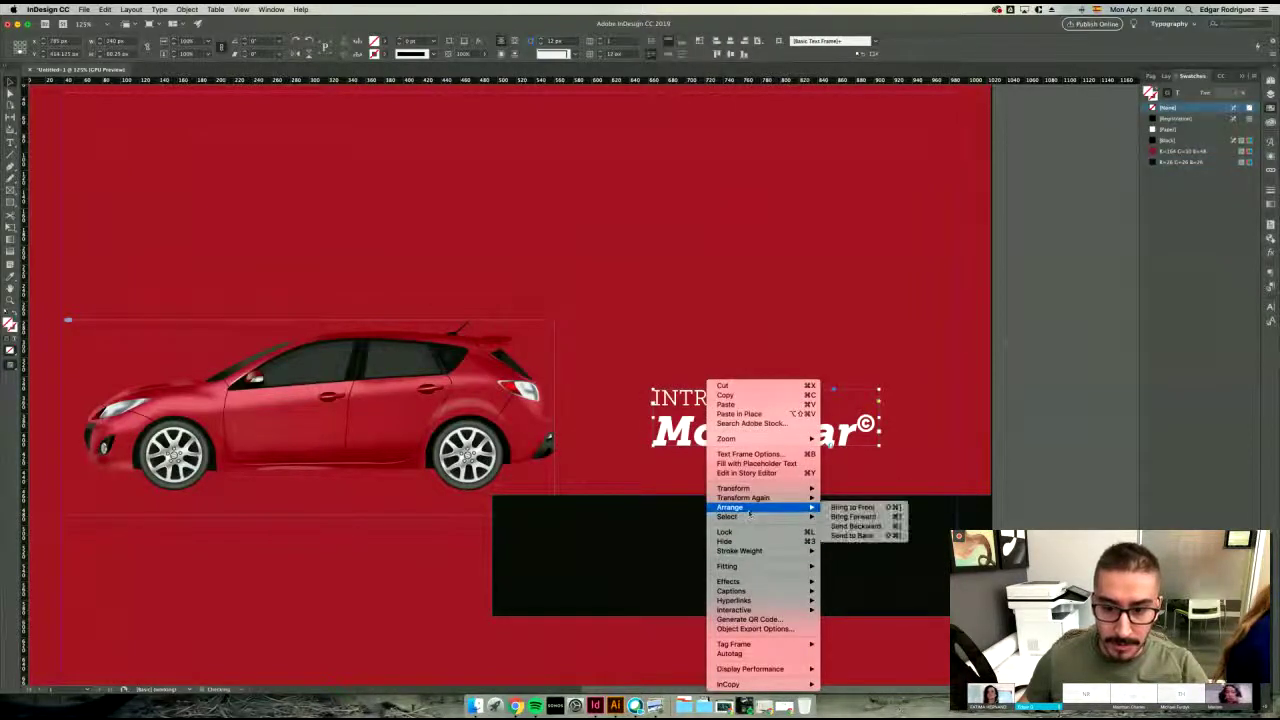
{"action": "left_click", "coordinate": [876, 510]}
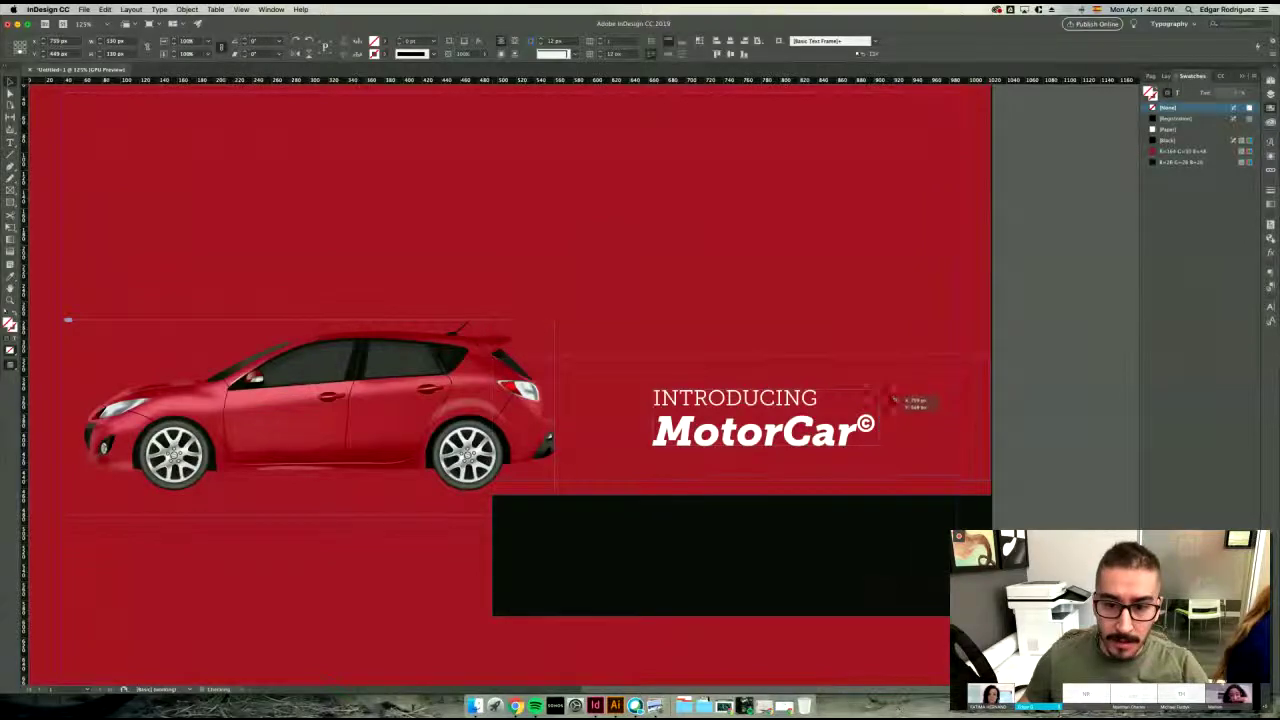
- Return the dark rectangle to its place behind the heading, from the car's rear wheel to the slide's edge
{"action": "left_click_drag", "start_coordinate": [894, 399], "coordinate": [894, 400]}
{"action": "left_click", "coordinate": [960, 484]}
{"action": "scroll", "coordinate": [958, 466], "scroll_direction": "down", "scroll_amount": 2}
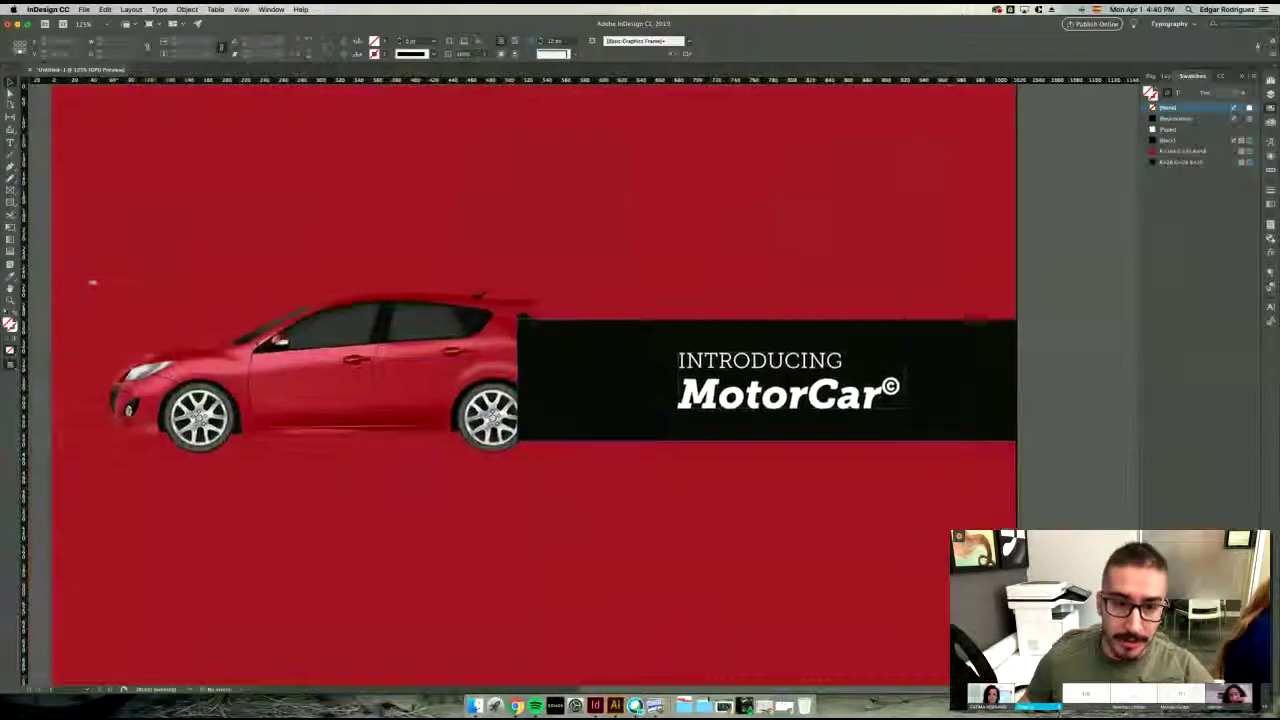
- Bring the car to the front so that it overlaps the dark rectangle, and deselect it
{"action": "left_click", "coordinate": [332, 379]}
{"action": "right_click", "coordinate": [445, 352]}
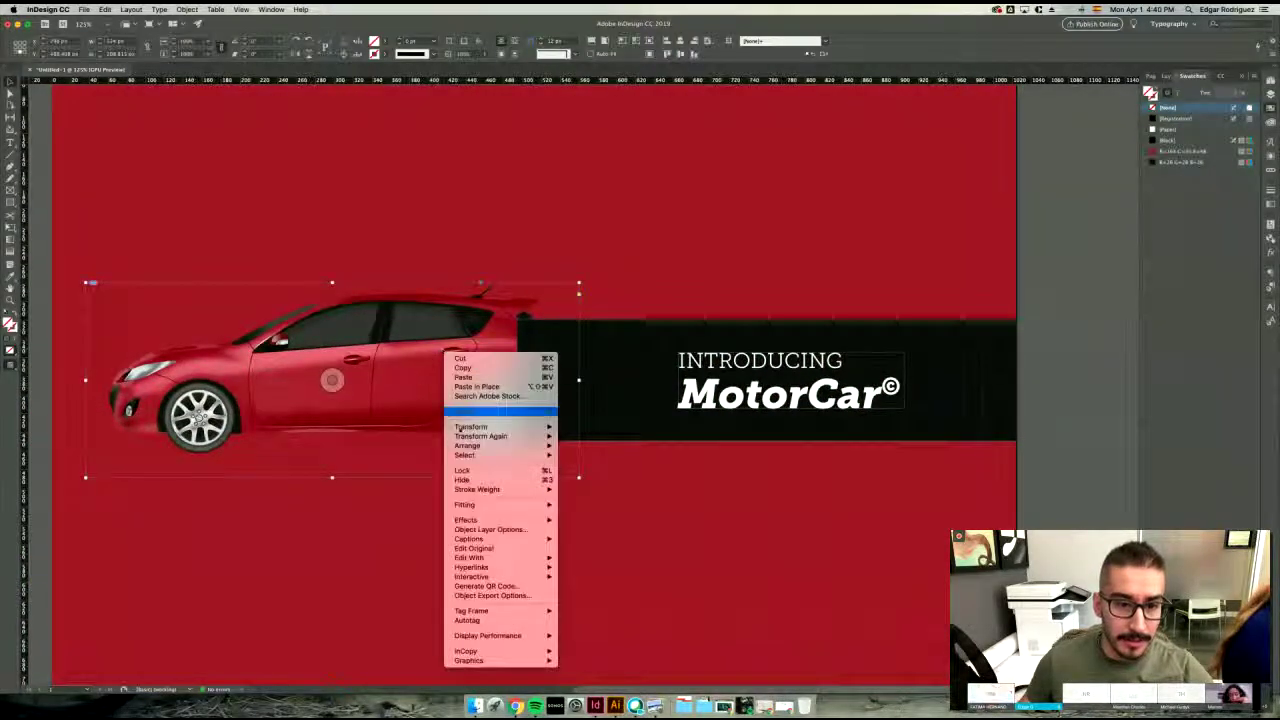
{"action": "mouse_move", "coordinate": [467, 445]}
{"action": "left_click", "coordinate": [595, 445]}
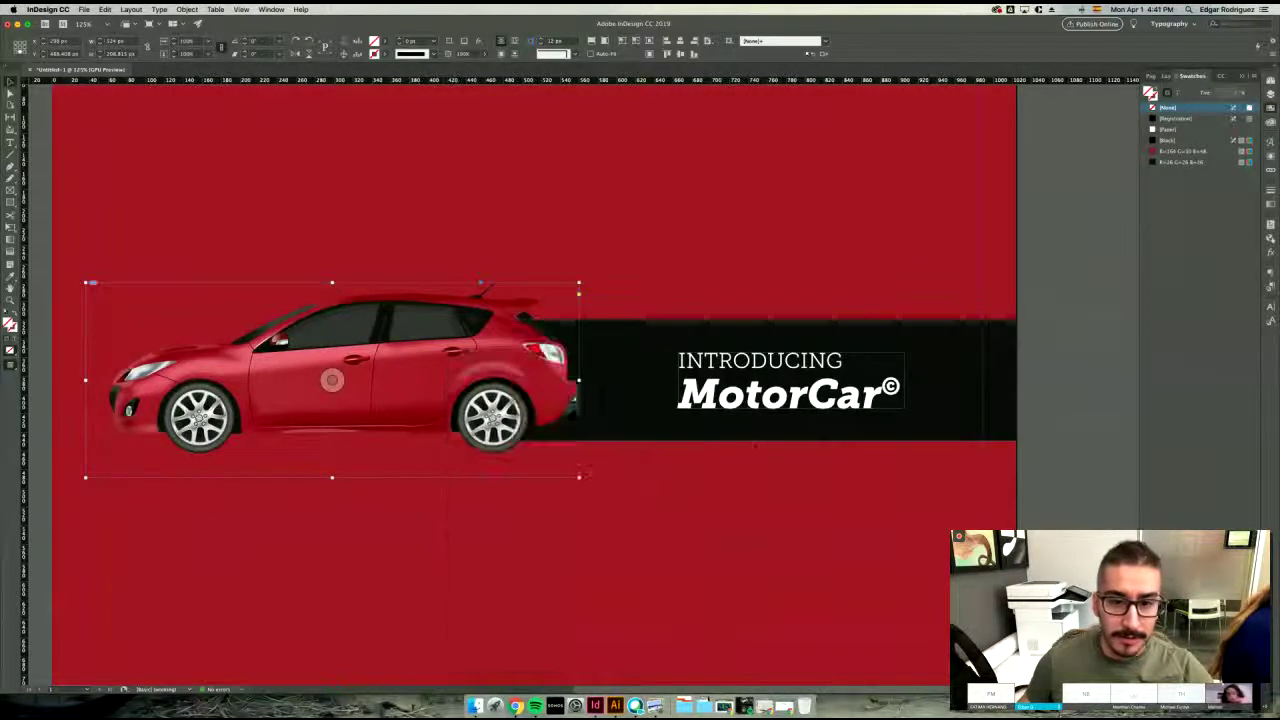
{"action": "left_click", "coordinate": [942, 297]}
- Check the reference slide in Preview and set the dark rectangle's blending mode to Multiply in InDesign
{"action": "left_click", "coordinate": [902, 344]}
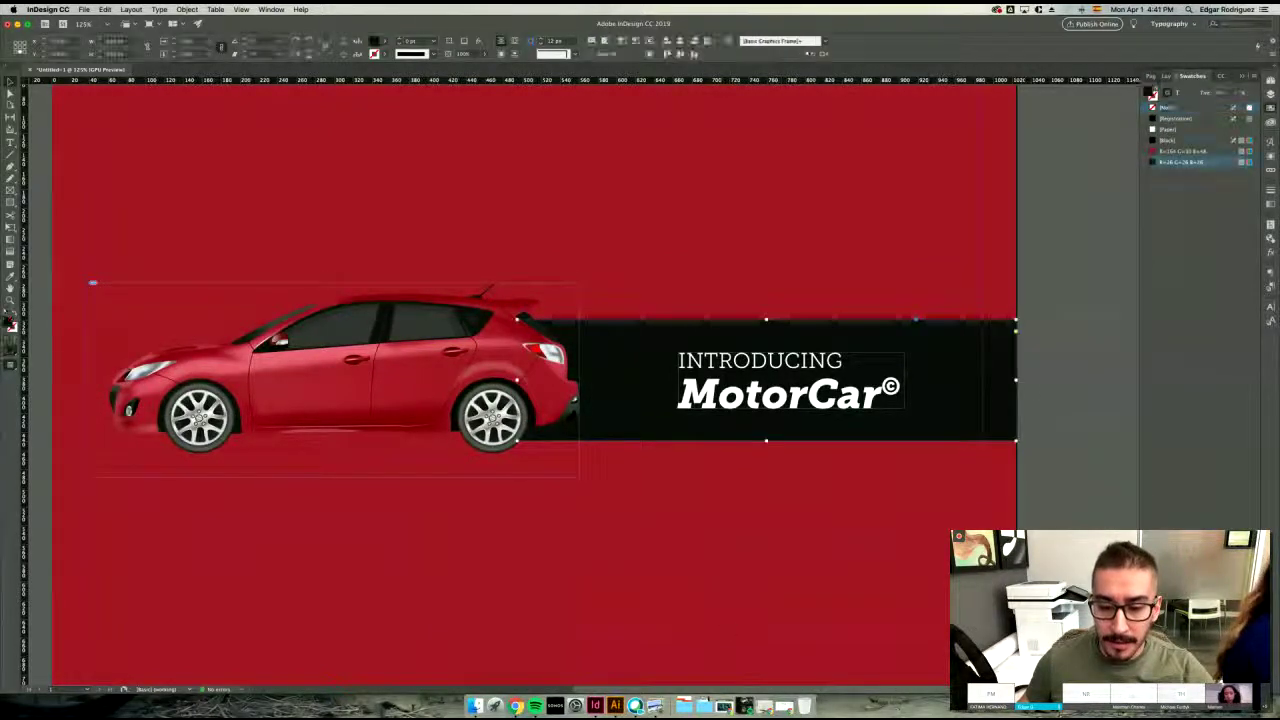
{"action": "left_click", "coordinate": [652, 706]}
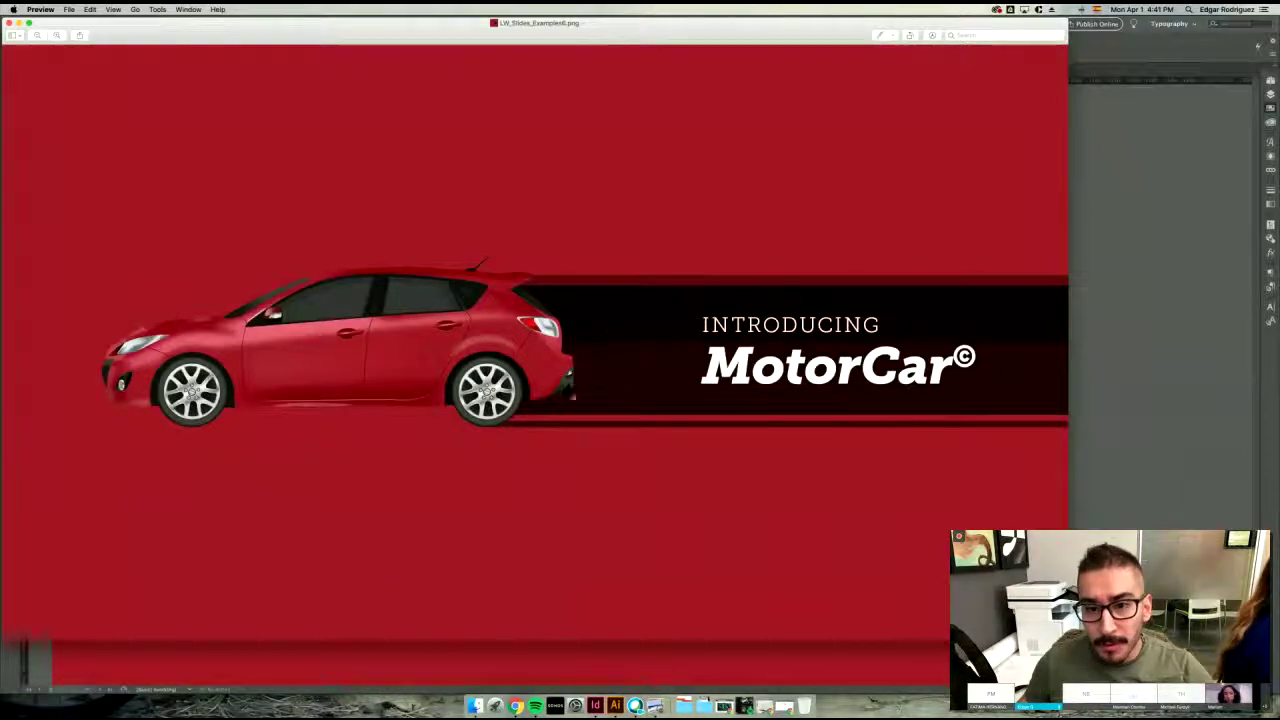
{"action": "left_click", "coordinate": [1102, 334]}
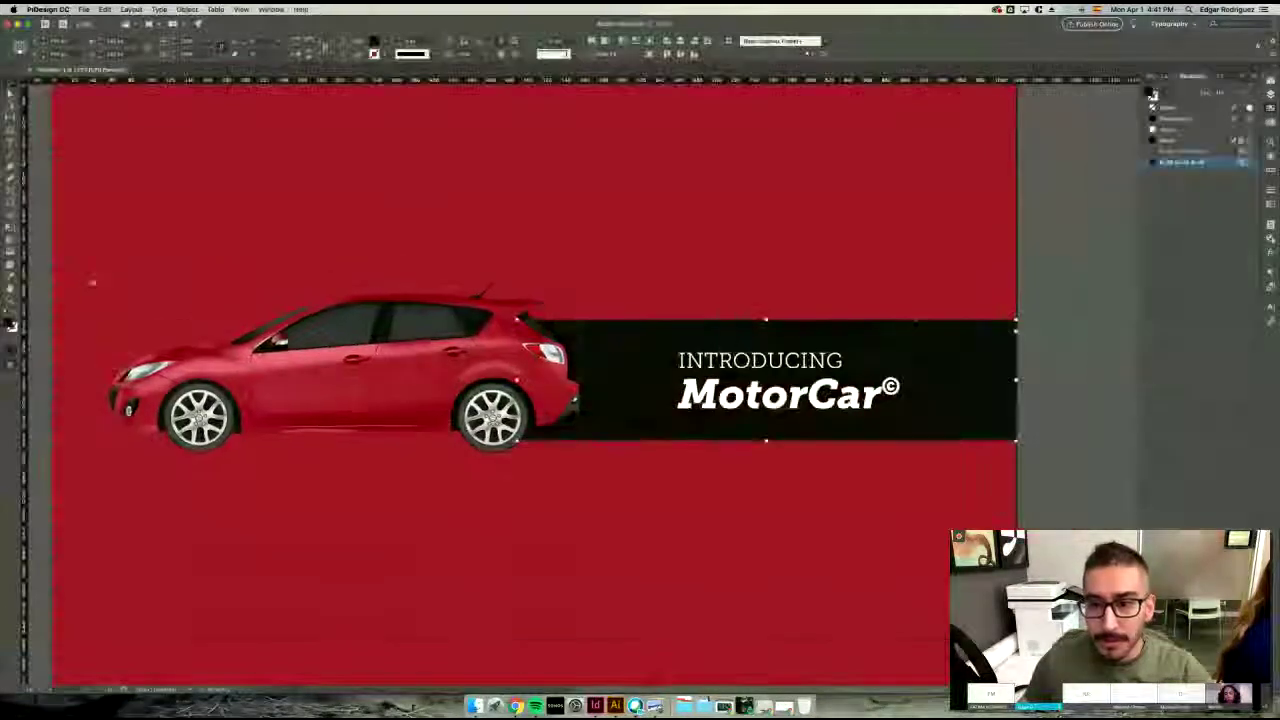
{"action": "left_click", "coordinate": [1270, 254]}
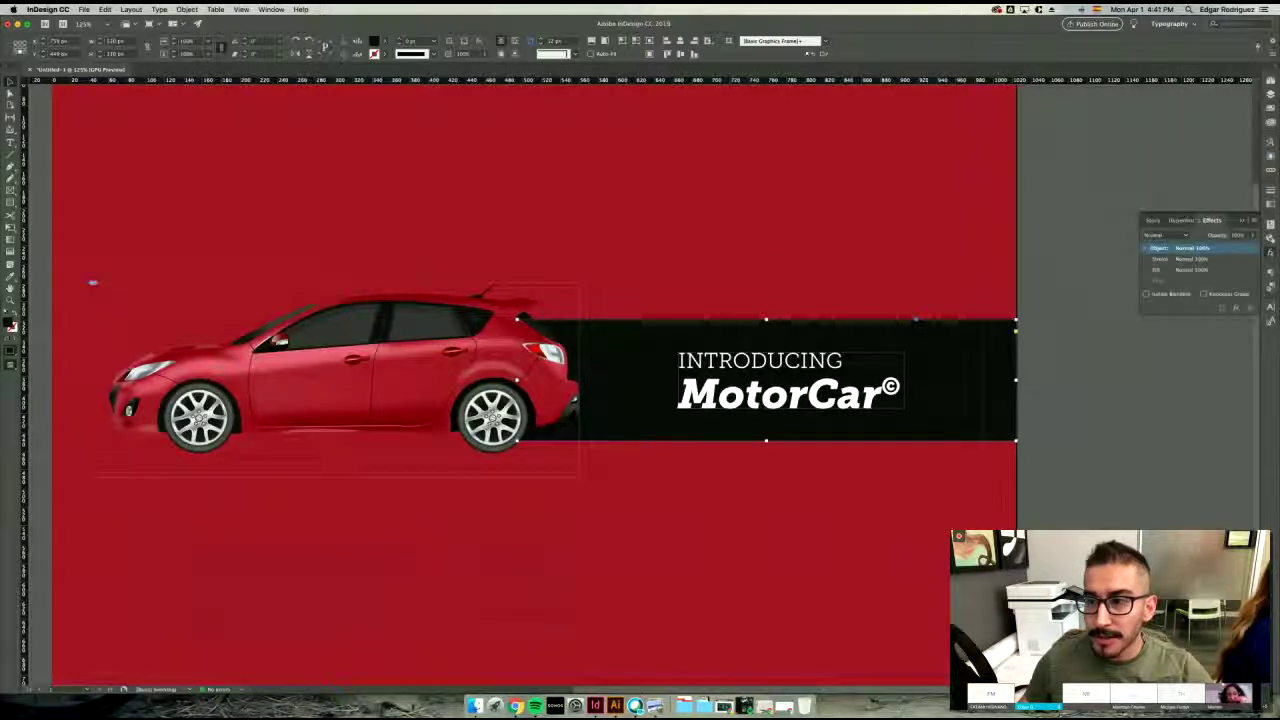
{"action": "left_click", "coordinate": [1185, 236]}
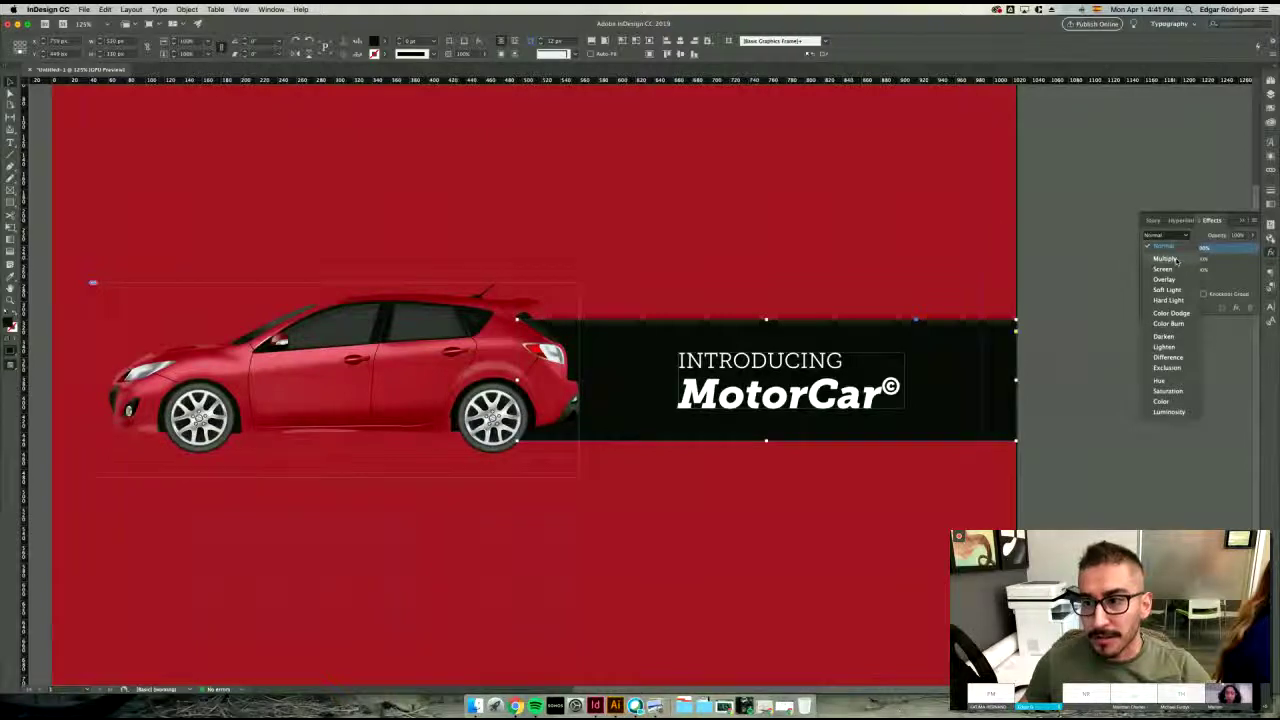
{"action": "left_click", "coordinate": [1166, 259]}
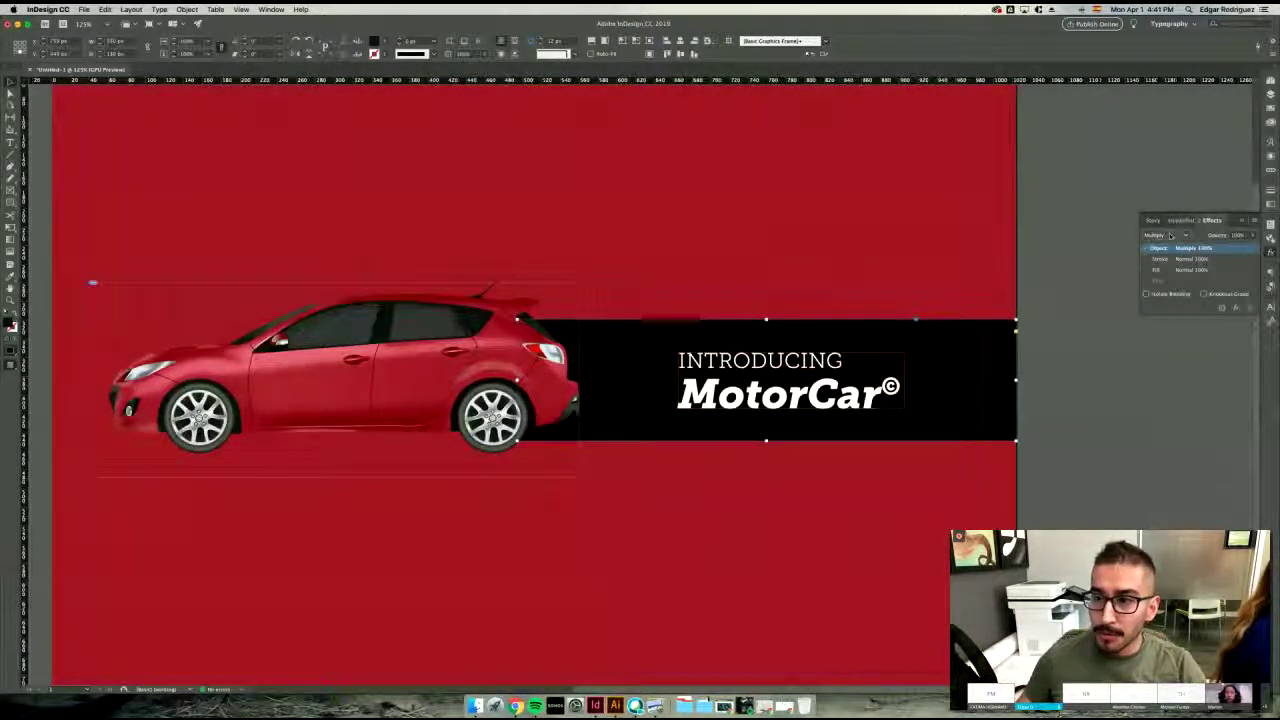
- Lower the dark rectangle's opacity to 70% and compare the band with the reference slide in Preview
{"action": "left_click", "coordinate": [1239, 235]}
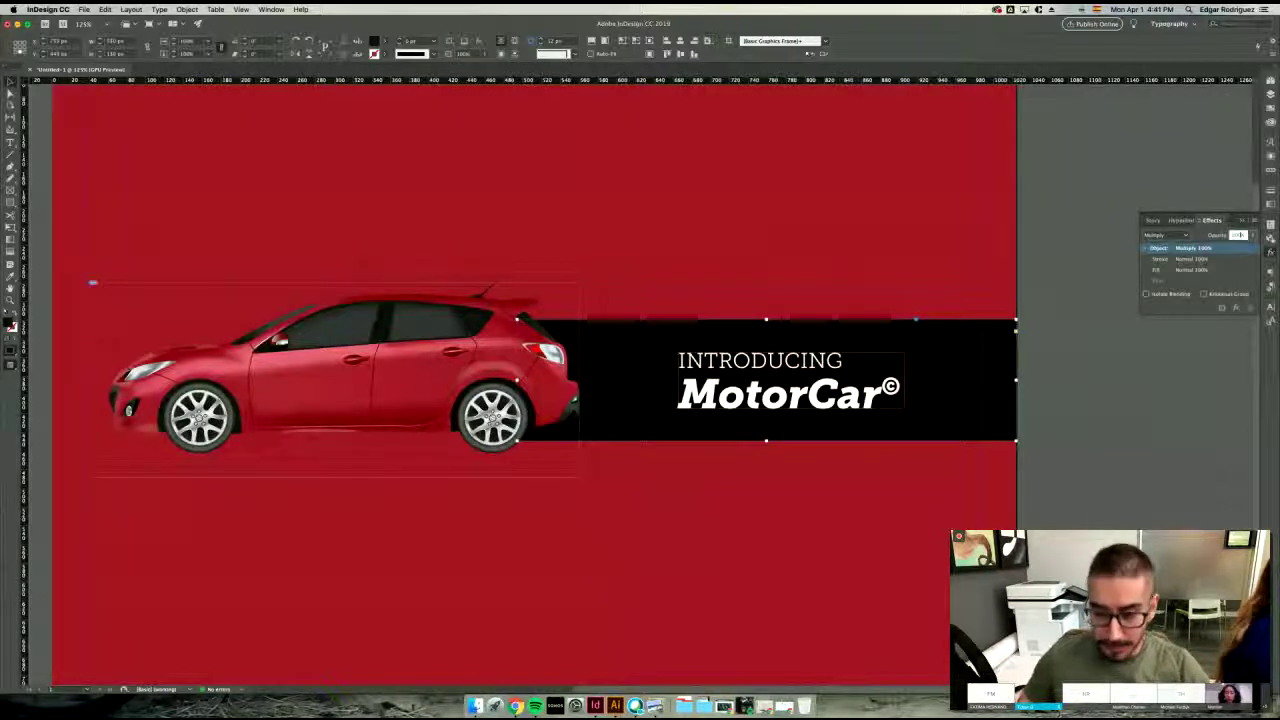
{"action": "type", "text": "50"}
{"action": "key", "text": "Return"}
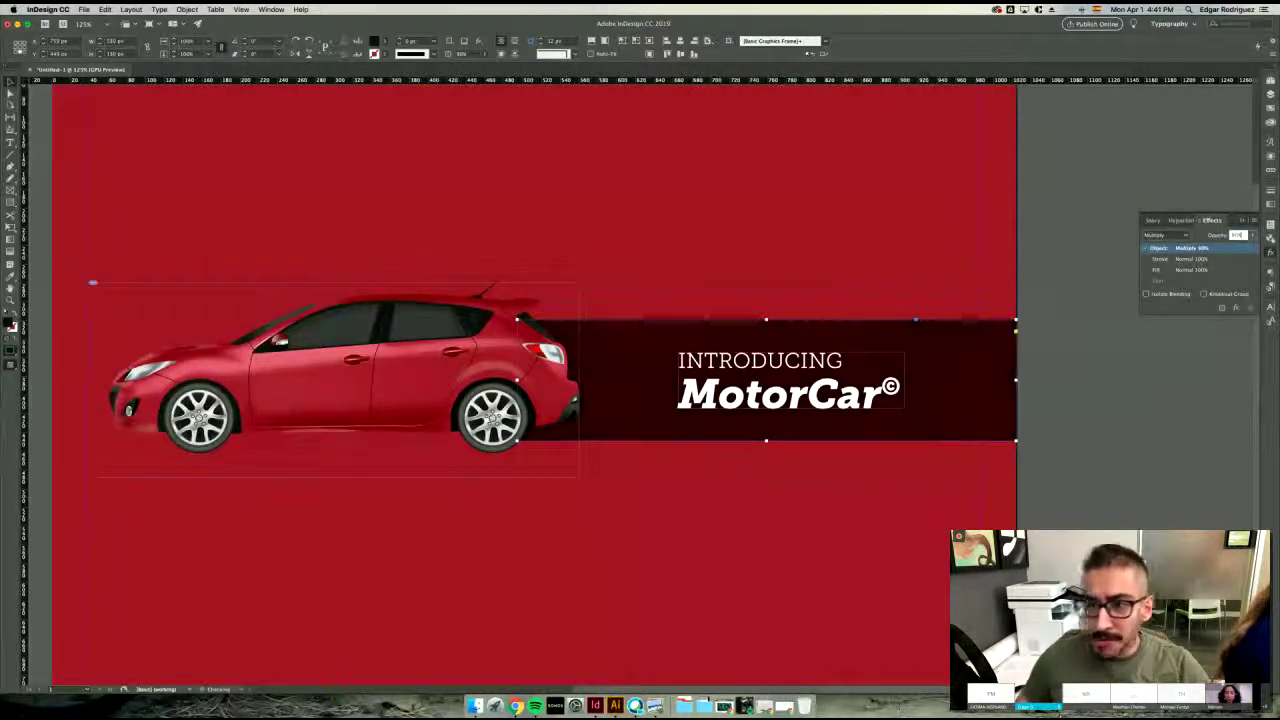
{"action": "key", "text": "Return"}
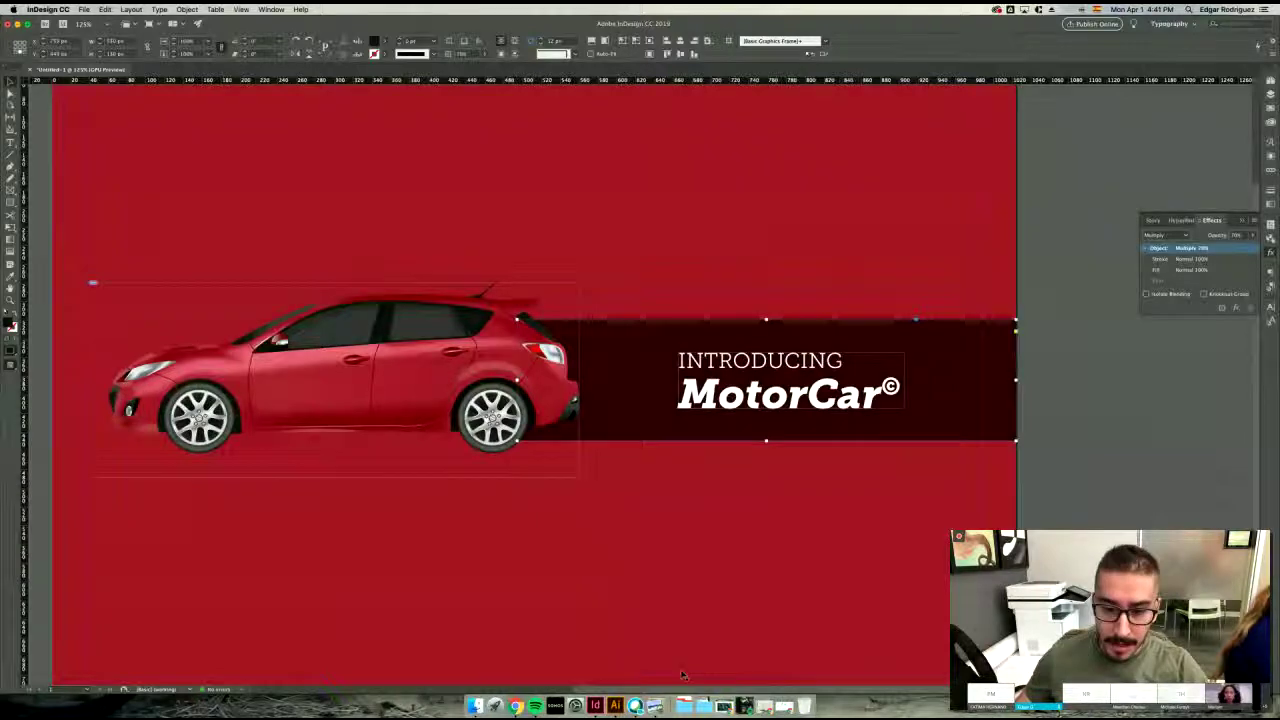
{"action": "left_click", "coordinate": [655, 706]}
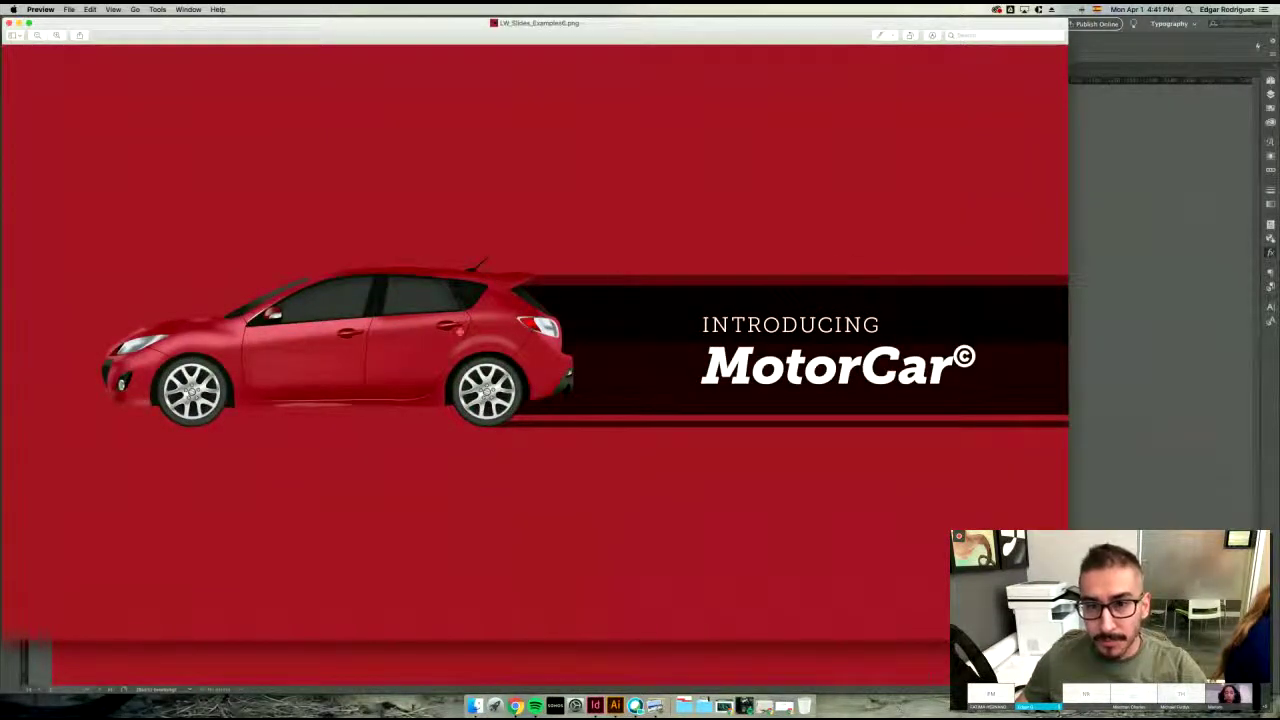
{"action": "left_click", "coordinate": [1135, 262]}
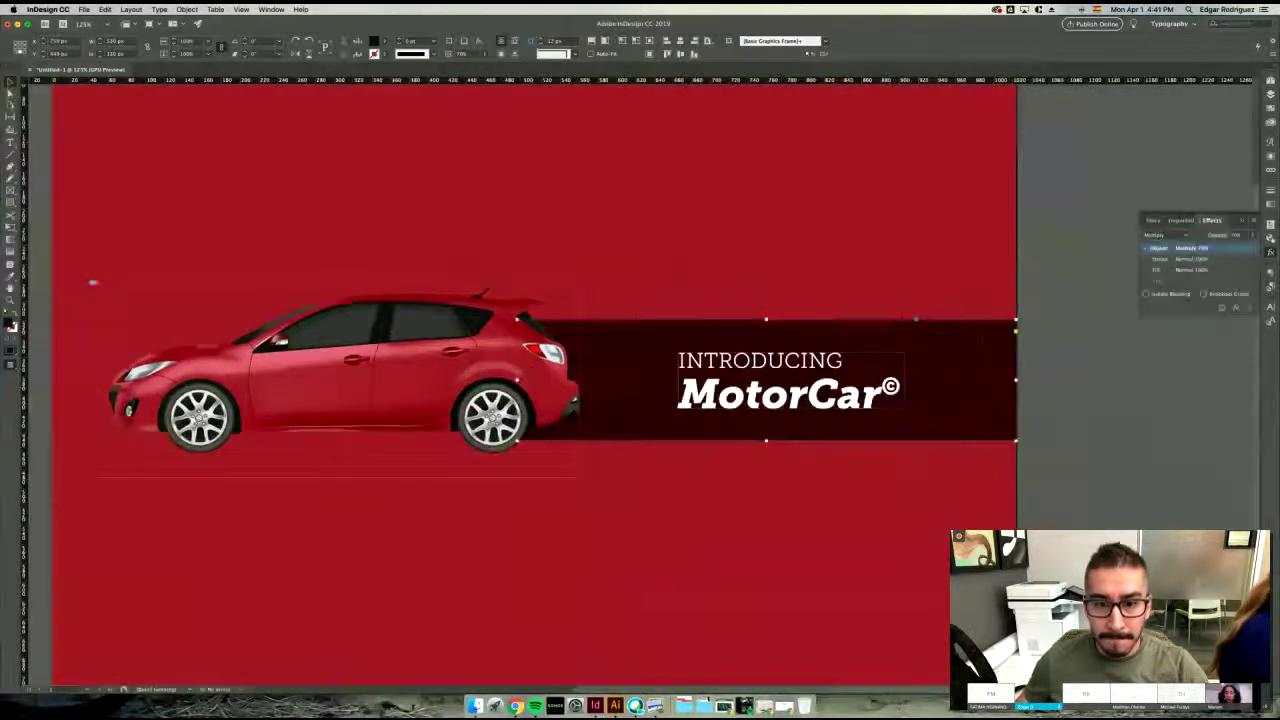
{"action": "left_click", "coordinate": [1135, 262]}
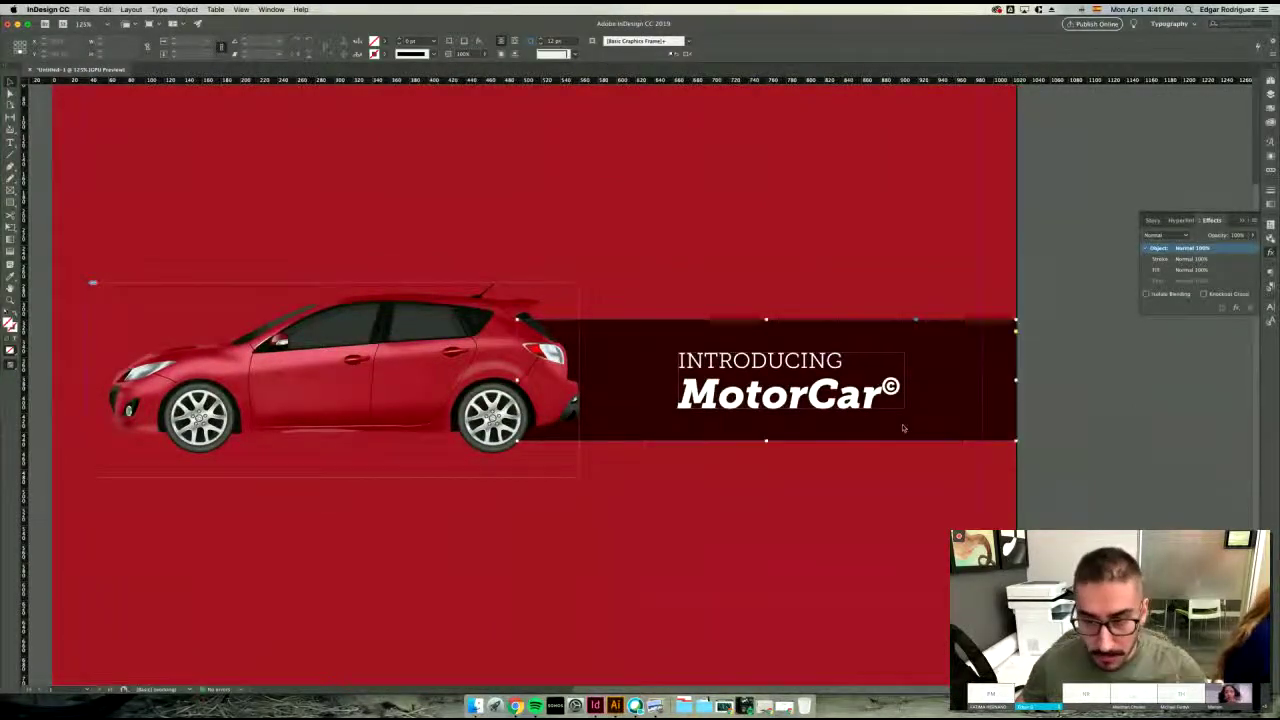
{"action": "left_click", "coordinate": [966, 383]}
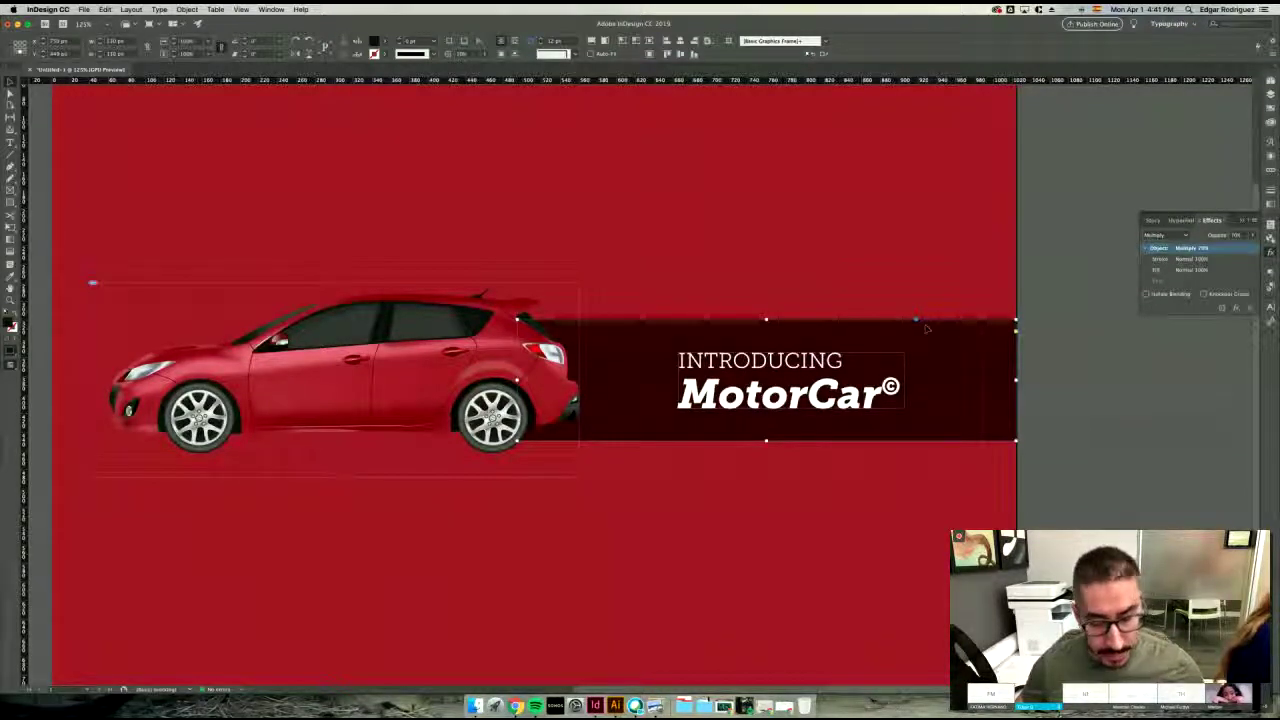
{"action": "key", "text": "super+v"}
{"action": "left_click_drag", "start_coordinate": [811, 350], "coordinate": [832, 243]}
{"action": "key", "text": "super+z"}
{"action": "key", "text": "super+z"}
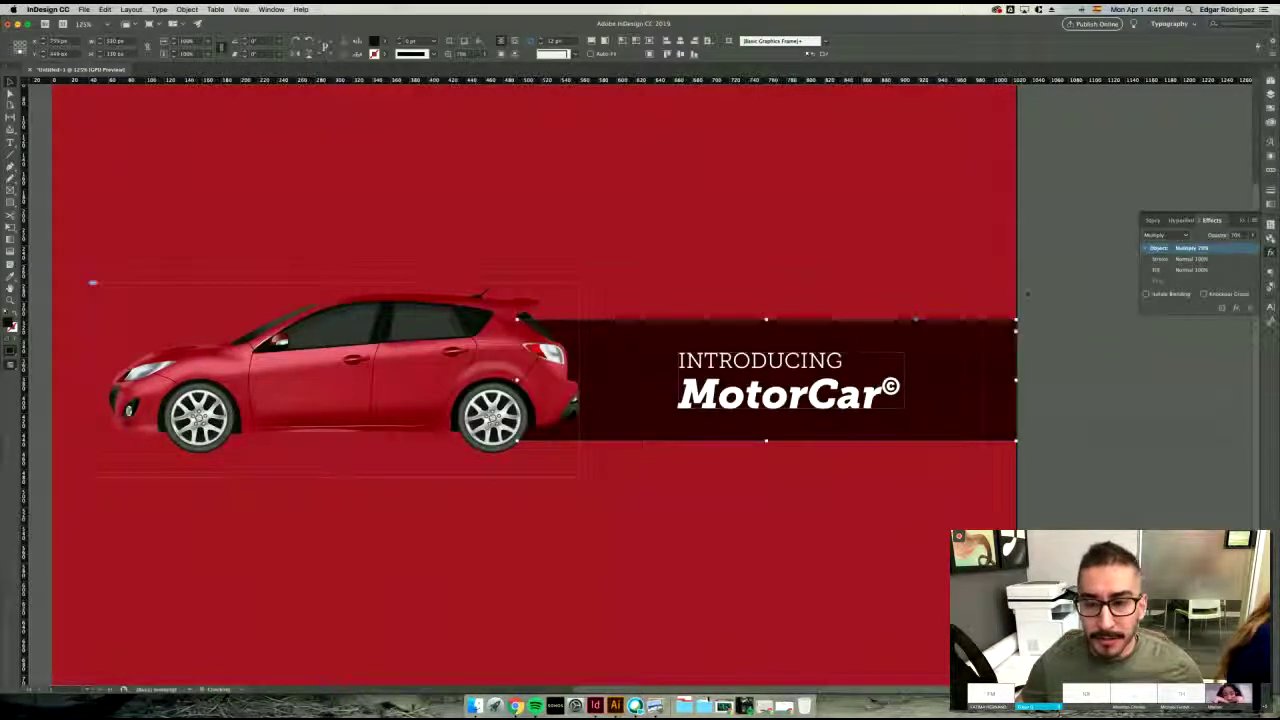
- Duplicate the dark band and place the copy above the heading band, clear of the heading text
{"action": "left_click", "coordinate": [1053, 345]}
{"action": "left_click", "coordinate": [985, 344]}
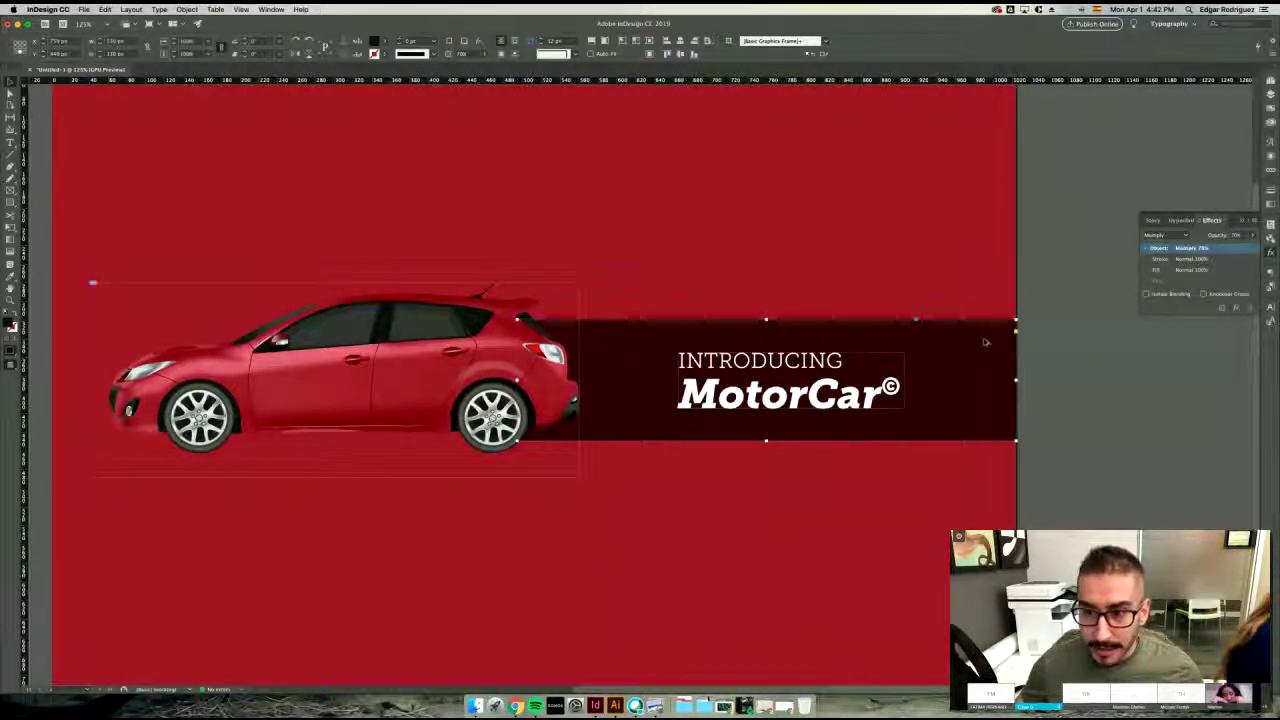
{"action": "left_click_drag", "start_coordinate": [985, 342], "coordinate": [881, 198]}
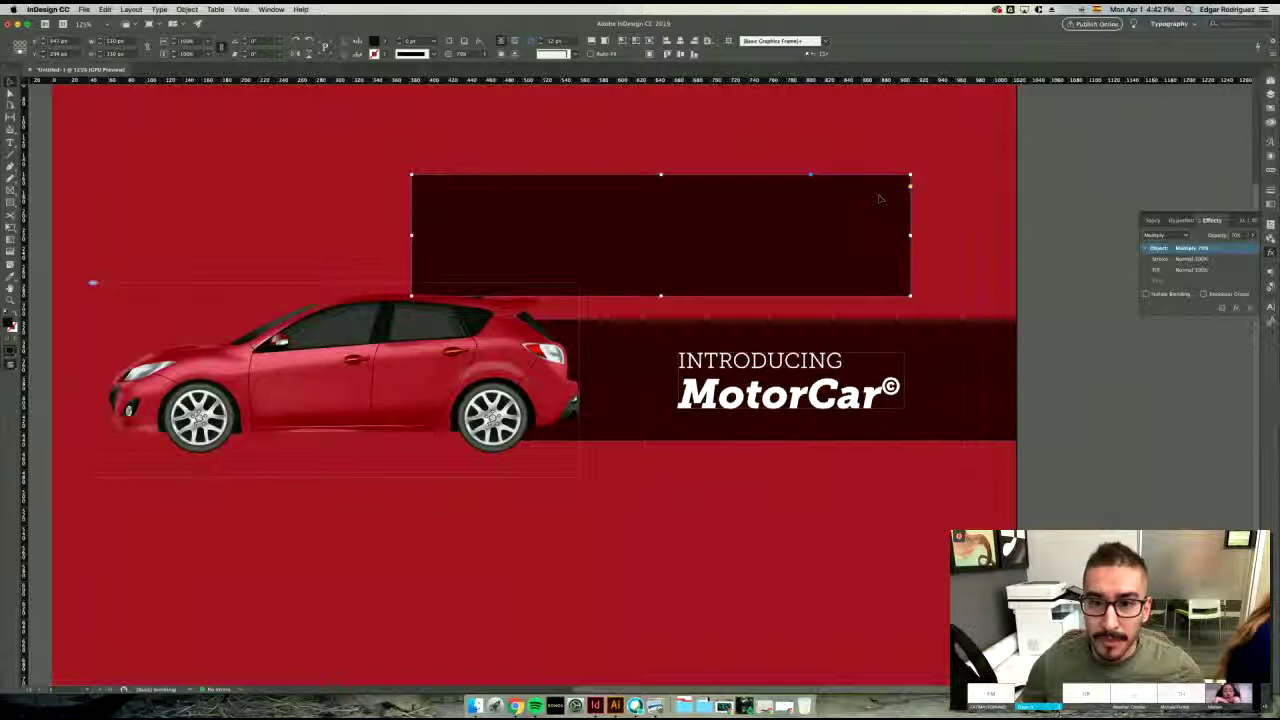
{"action": "left_click_drag", "start_coordinate": [854, 199], "coordinate": [956, 264]}
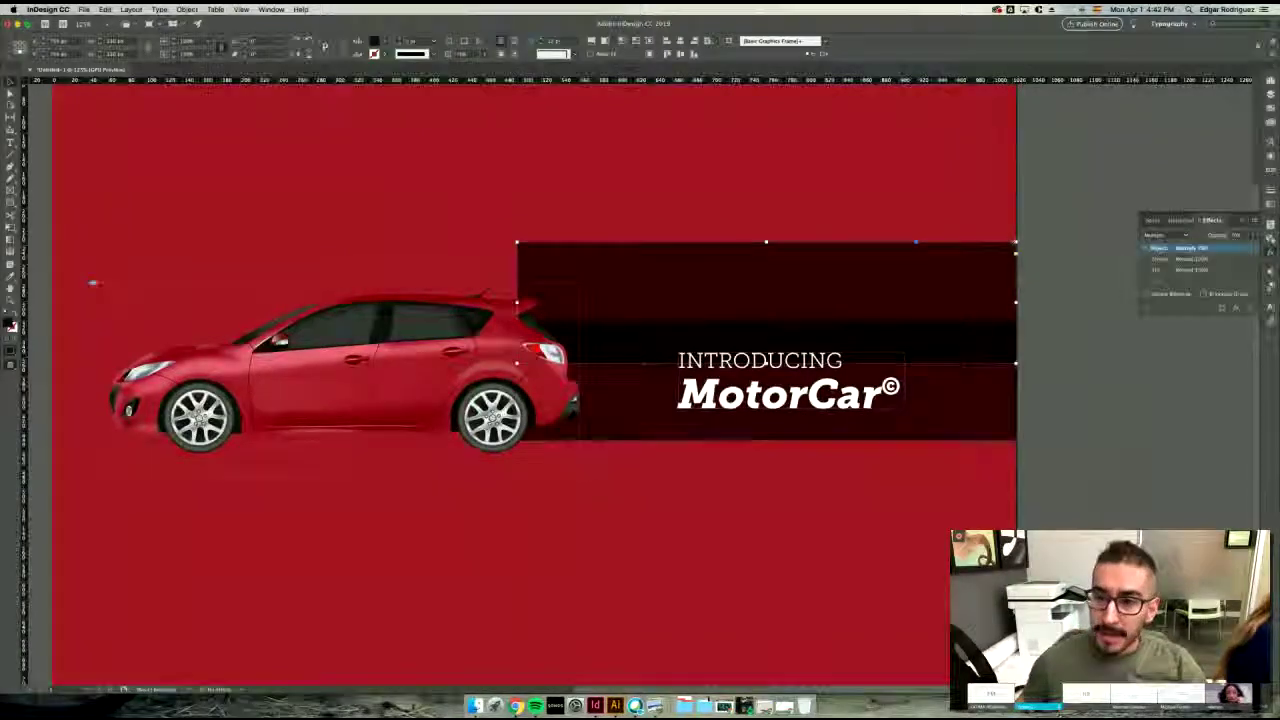
{"action": "left_click", "coordinate": [1063, 252]}
{"action": "left_click_drag", "start_coordinate": [888, 281], "coordinate": [796, 467]}
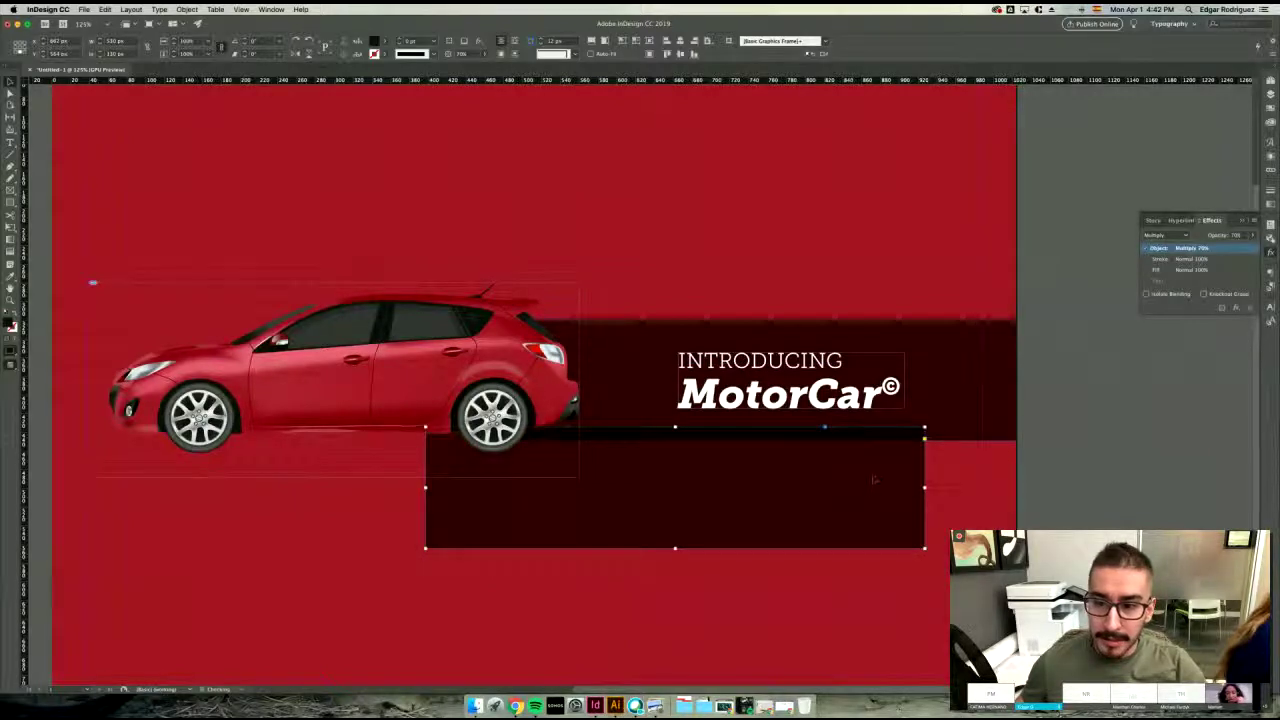
{"action": "left_click_drag", "start_coordinate": [800, 457], "coordinate": [812, 194]}
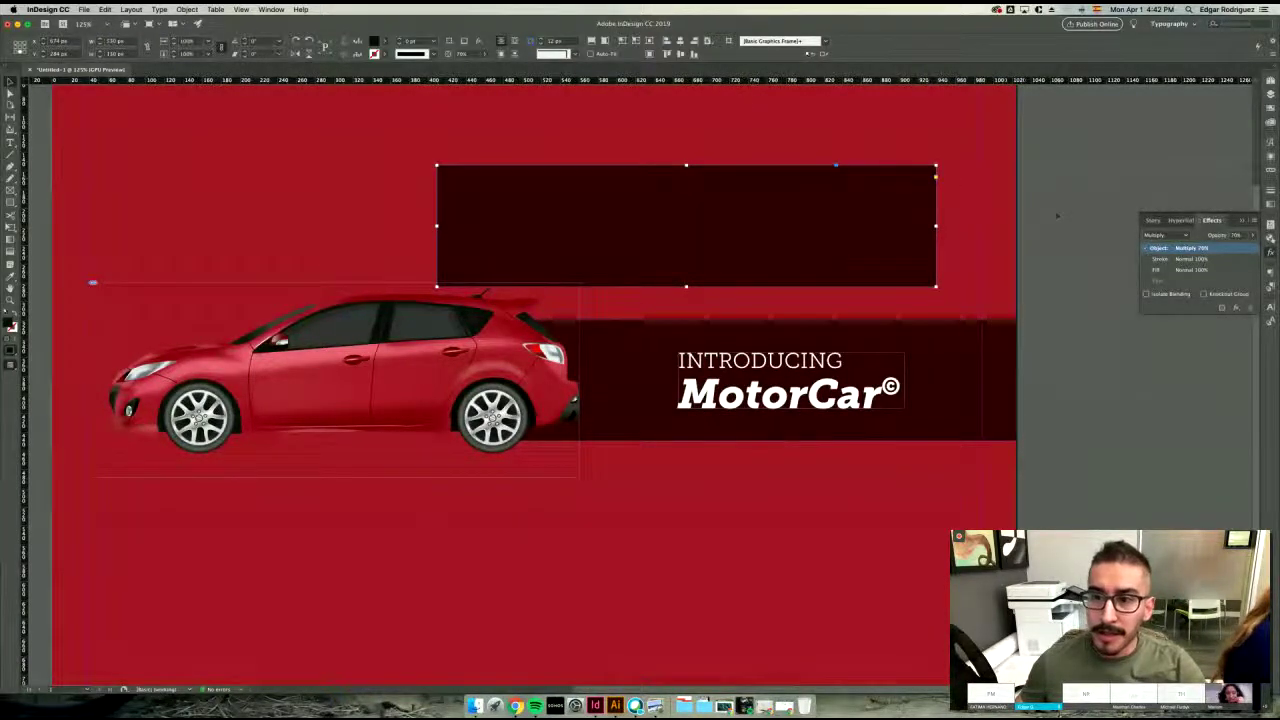
- Try the Screen and Overlay blending modes on the copied band above the heading
{"action": "left_click", "coordinate": [1188, 235]}
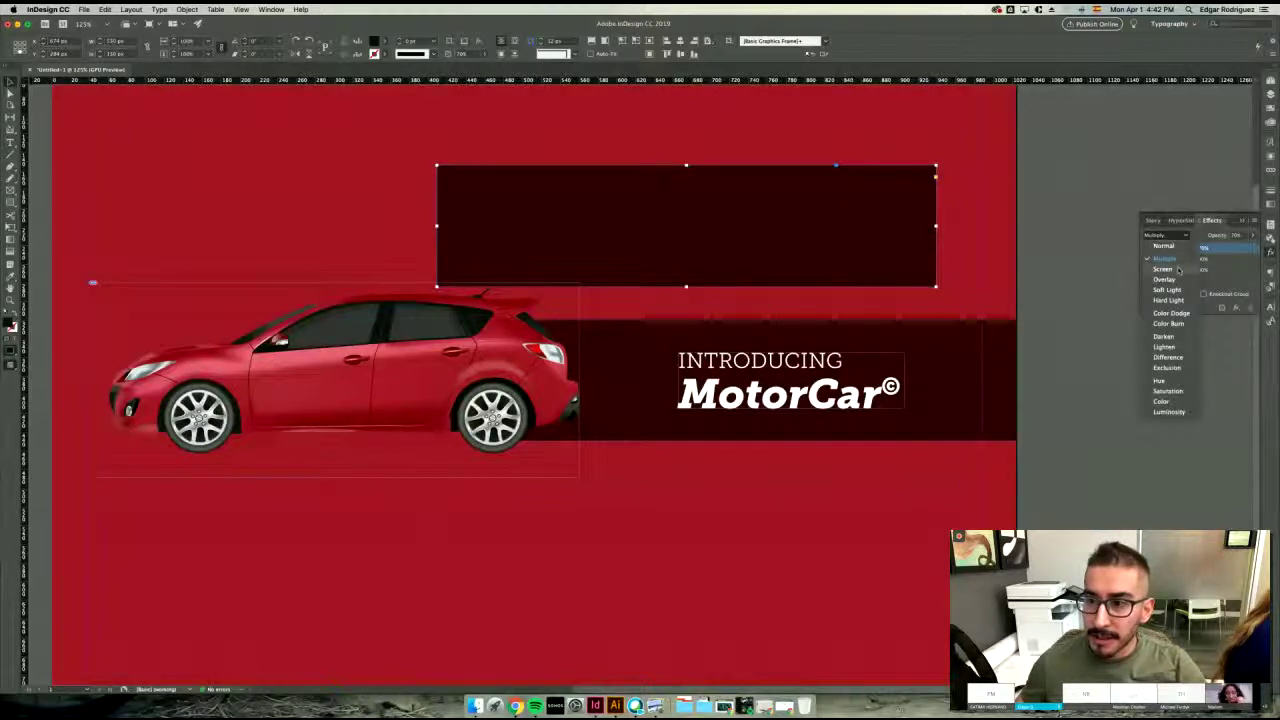
{"action": "left_click", "coordinate": [1165, 269]}
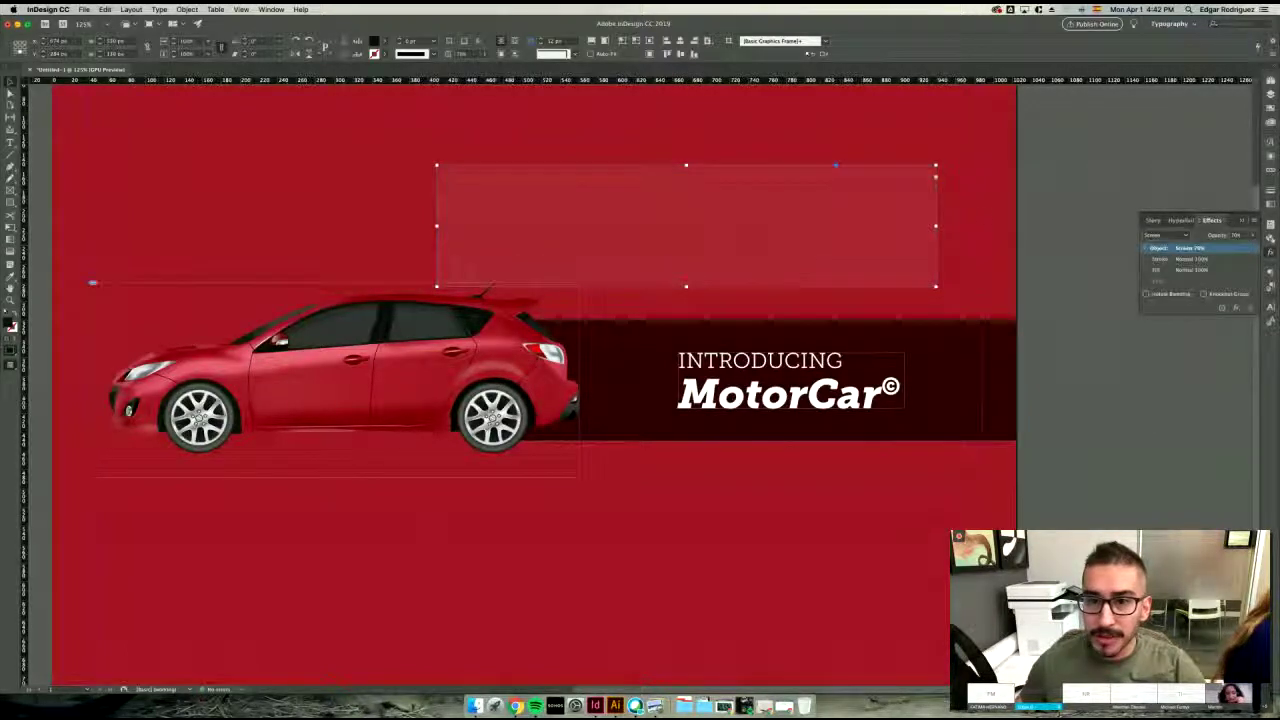
{"action": "left_click_drag", "start_coordinate": [483, 225], "coordinate": [513, 218]}
{"action": "left_click", "coordinate": [1165, 235]}
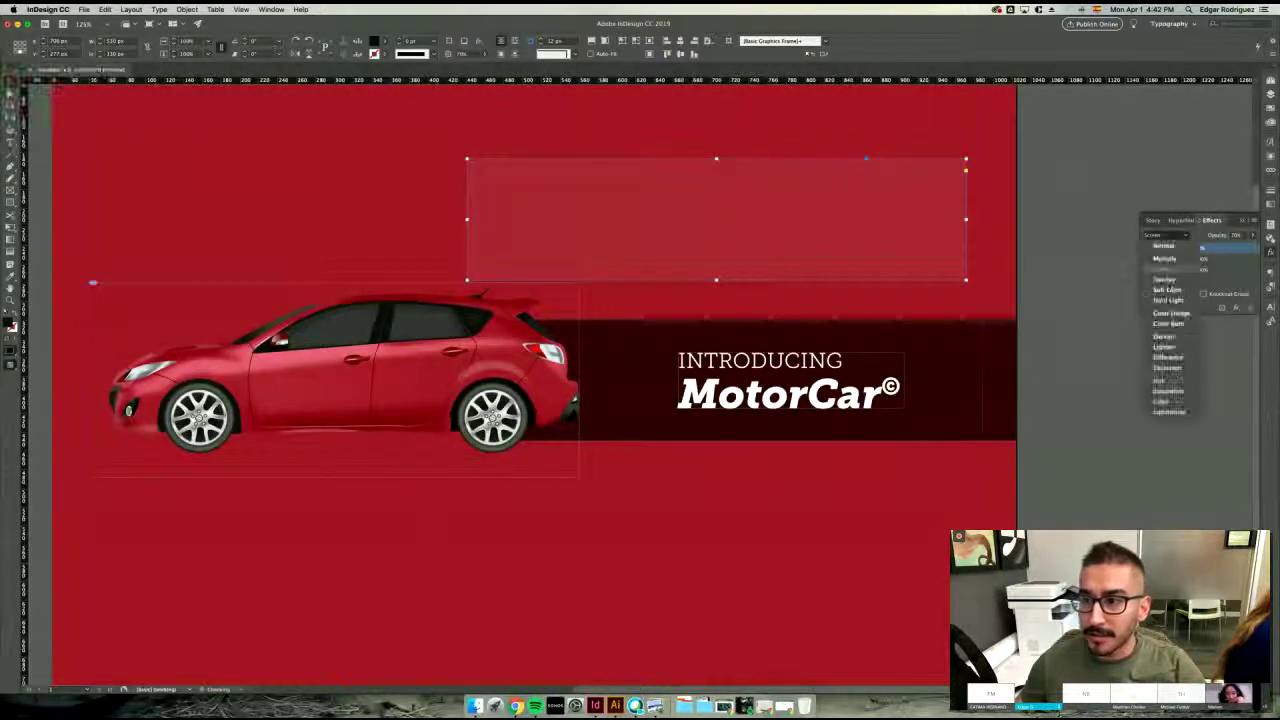
{"action": "left_click", "coordinate": [1166, 279]}
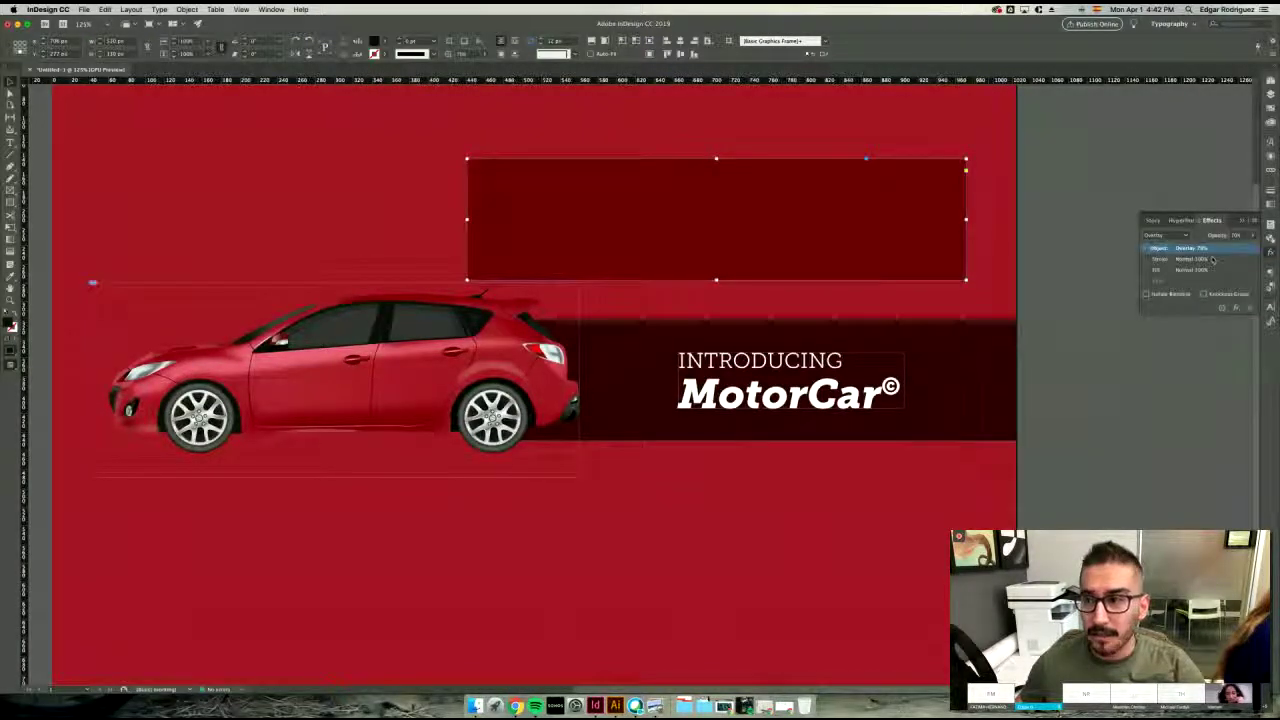
- Try the Soft Light and Hard Light blending modes on the copied band
{"action": "left_click", "coordinate": [1165, 235]}
{"action": "left_click", "coordinate": [1166, 291]}
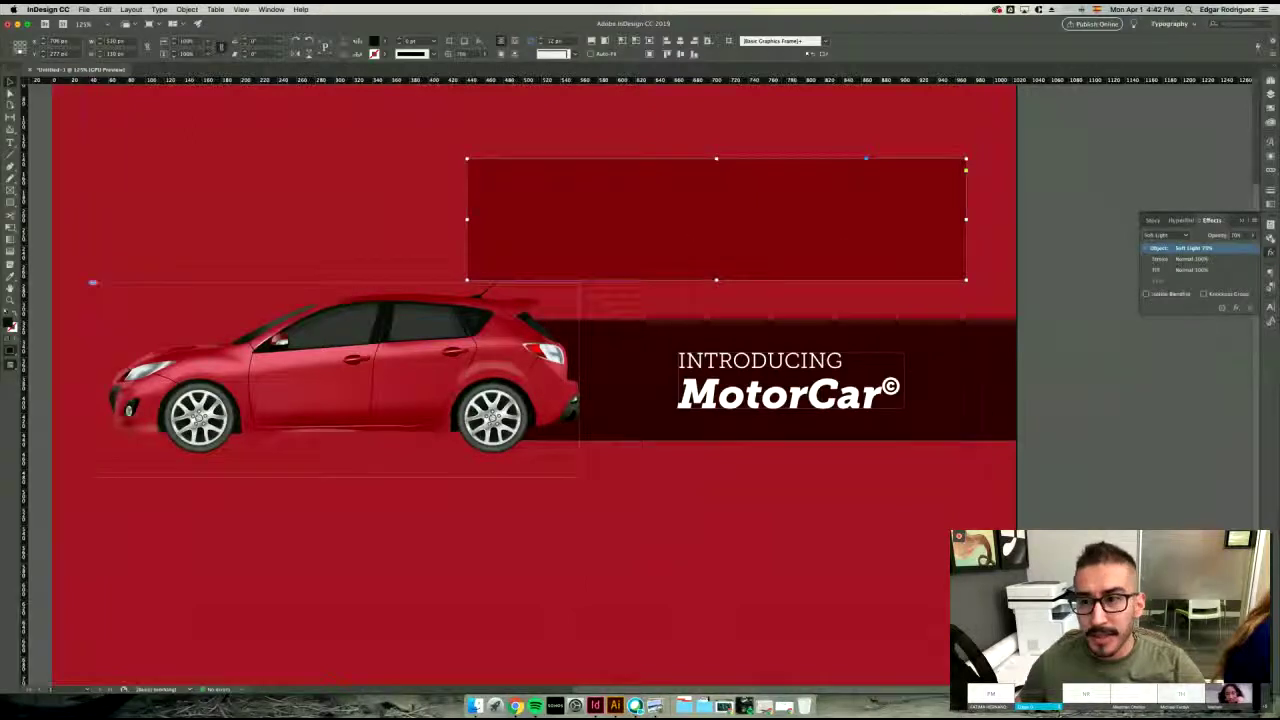
{"action": "left_click", "coordinate": [1165, 235]}
{"action": "left_click", "coordinate": [1166, 303]}
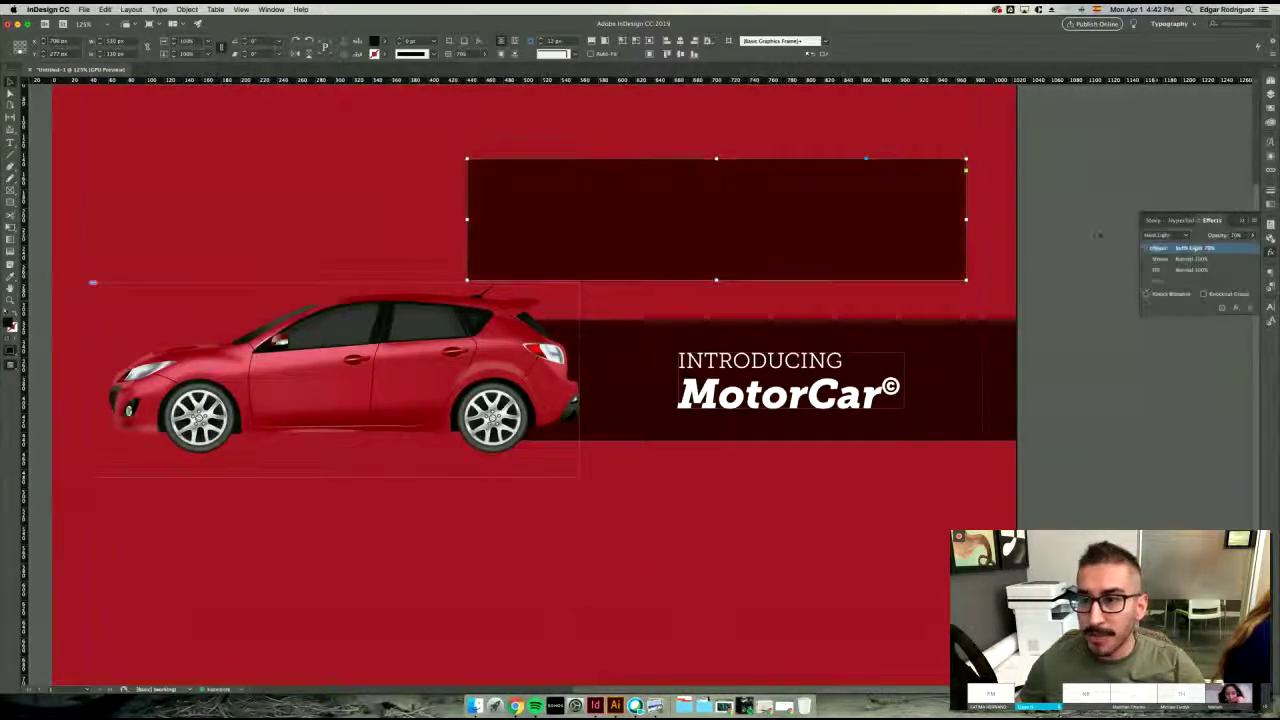
- Try Color Dodge and Color Burn on the copied band, ending with Color Dodge
{"action": "left_click", "coordinate": [1165, 235]}
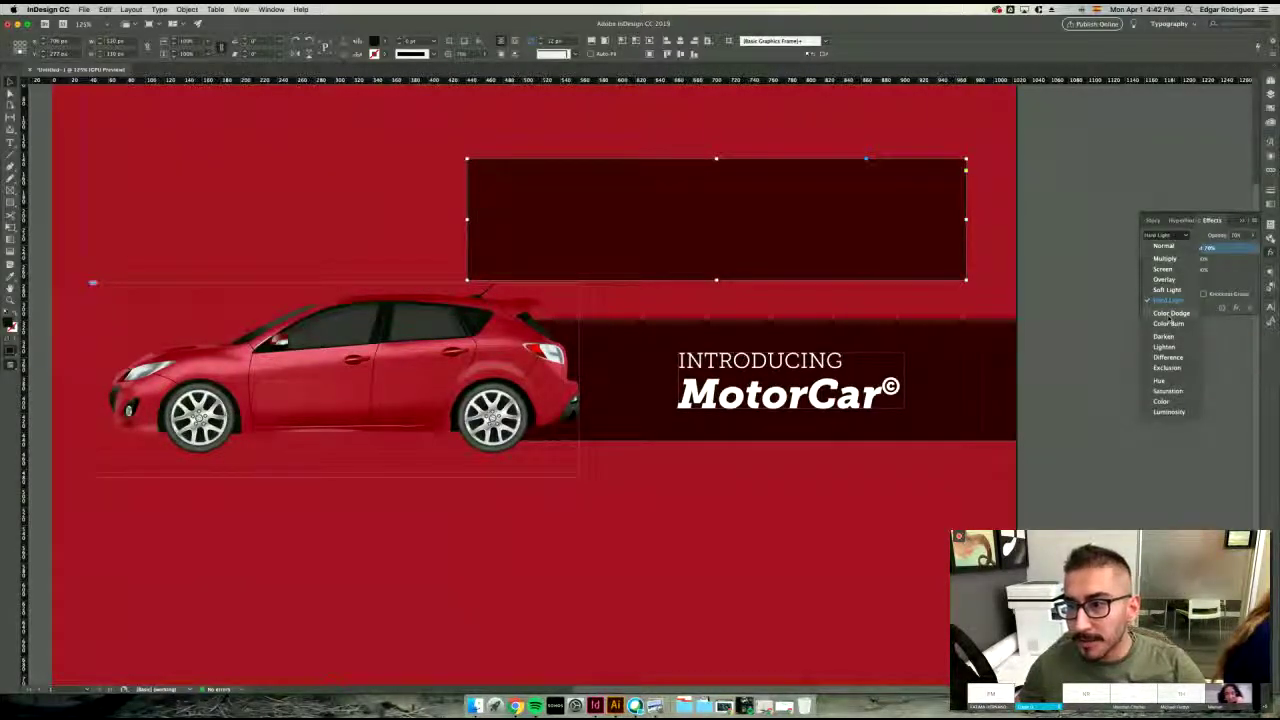
{"action": "left_click", "coordinate": [1172, 313]}
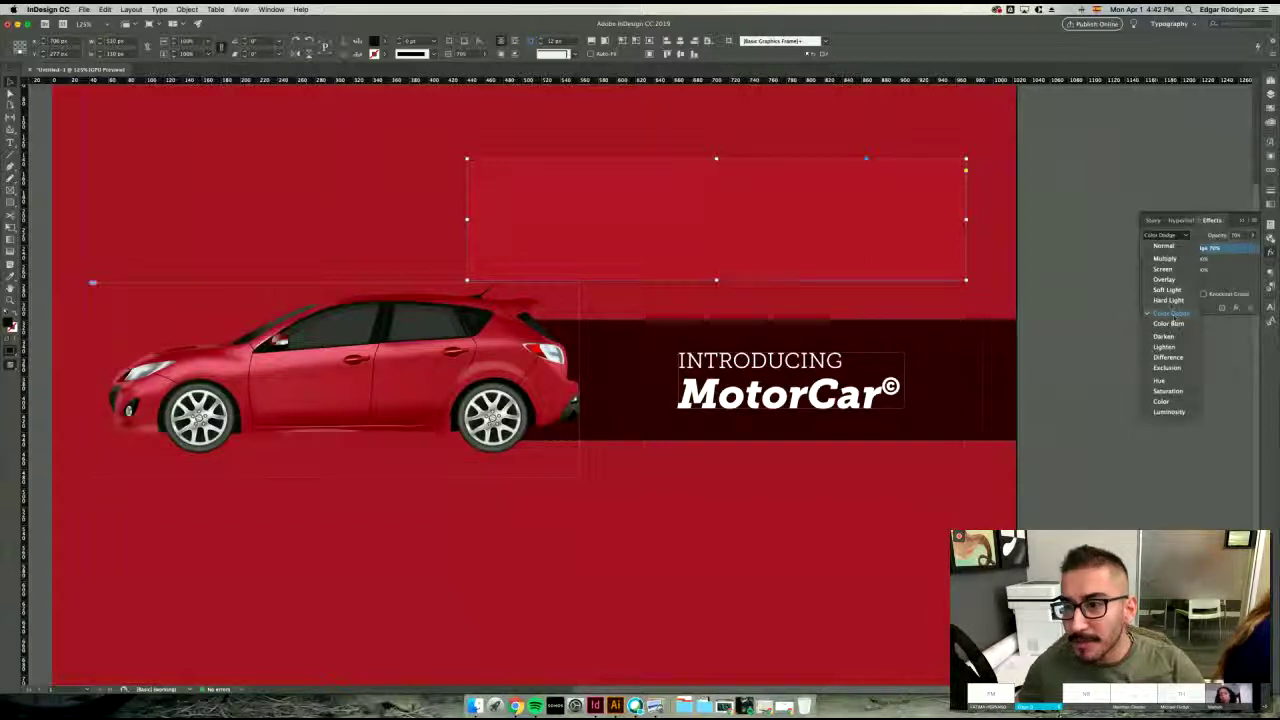
{"action": "left_click", "coordinate": [1168, 323]}
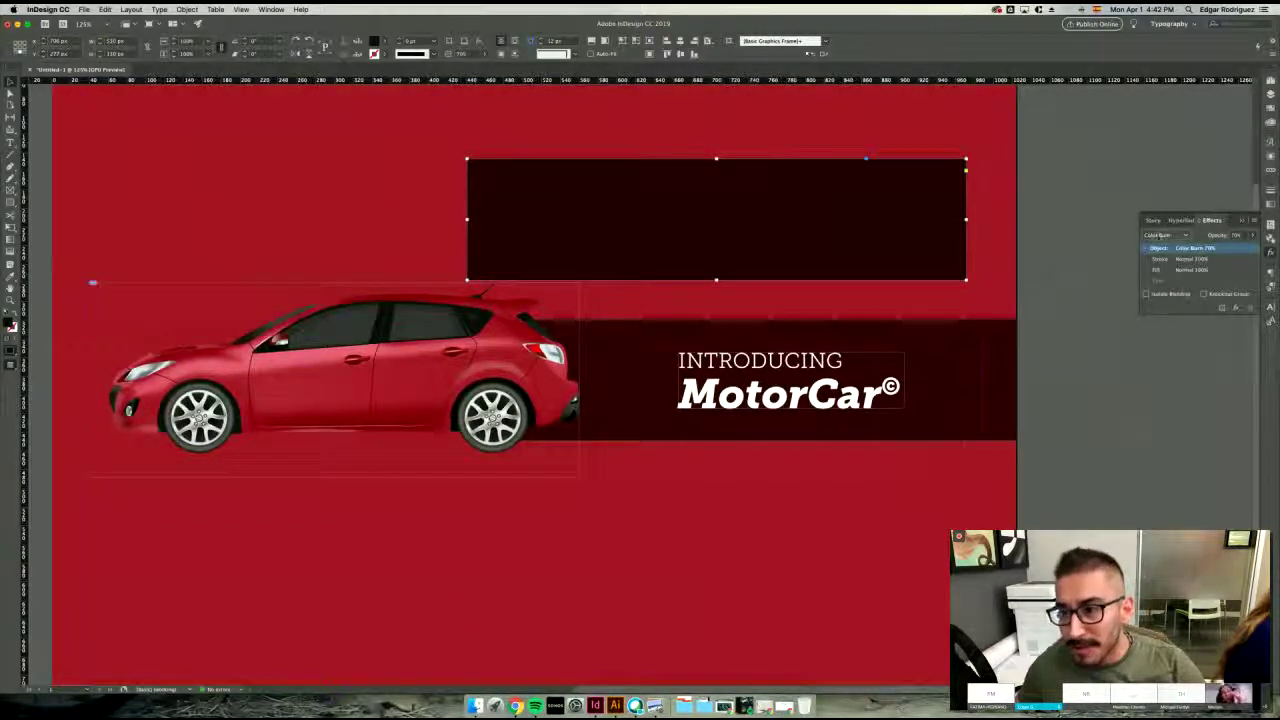
{"action": "left_click", "coordinate": [1163, 234]}
{"action": "left_click", "coordinate": [1170, 315]}
- Try the Darken and Lighten blending modes on the copied band
{"action": "left_click", "coordinate": [1163, 234]}
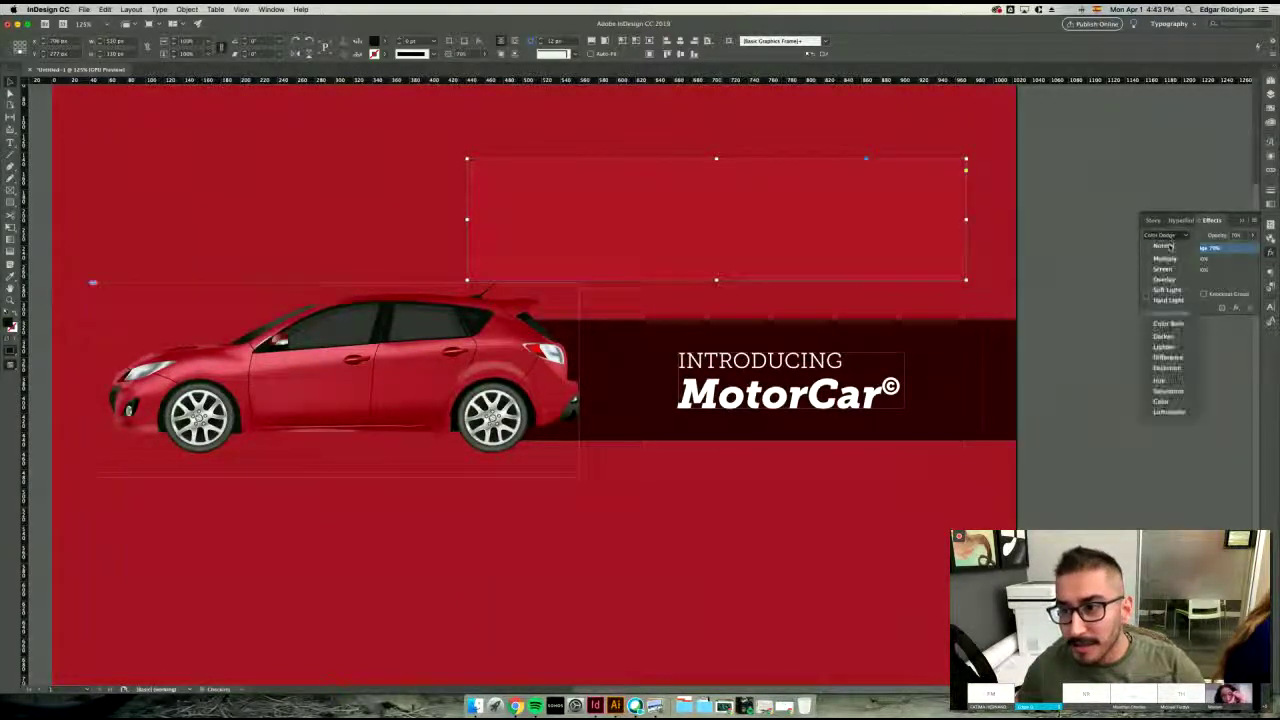
{"action": "left_click", "coordinate": [1172, 332]}
{"action": "left_click", "coordinate": [1163, 234]}
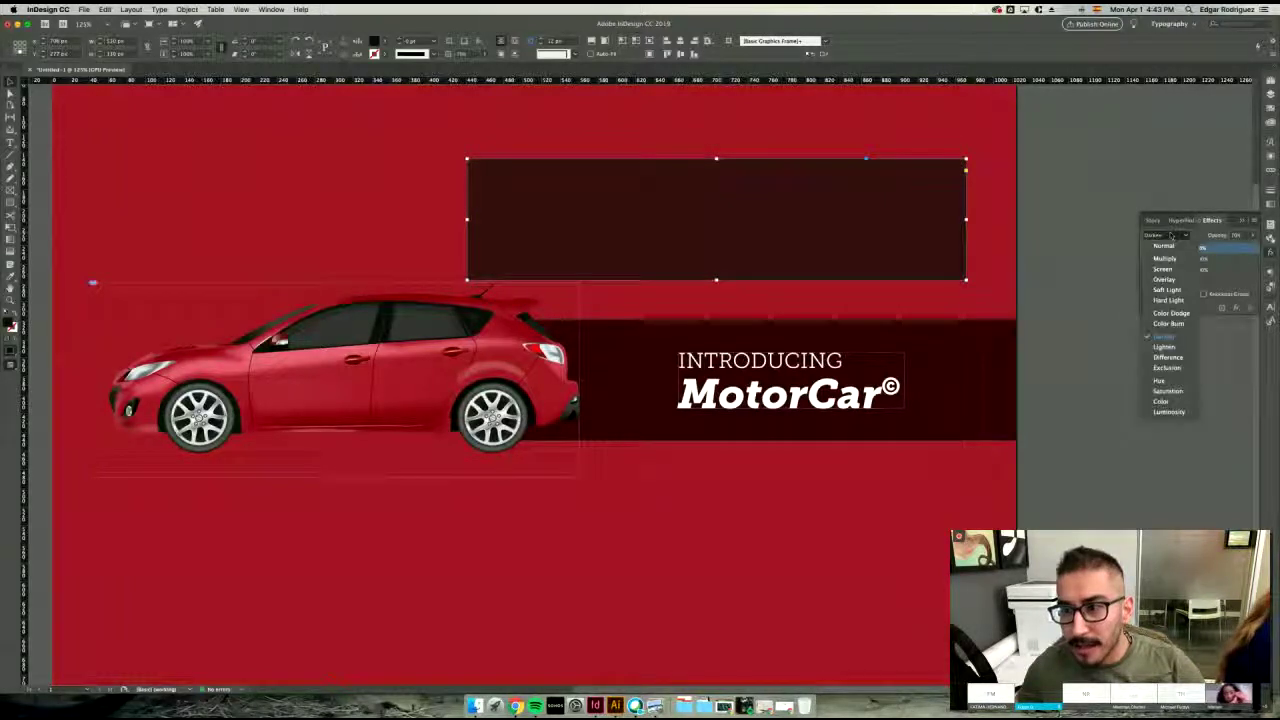
{"action": "left_click", "coordinate": [1166, 346]}
- Try the Difference and Exclusion blending modes on the copied band
{"action": "left_click", "coordinate": [1163, 234]}
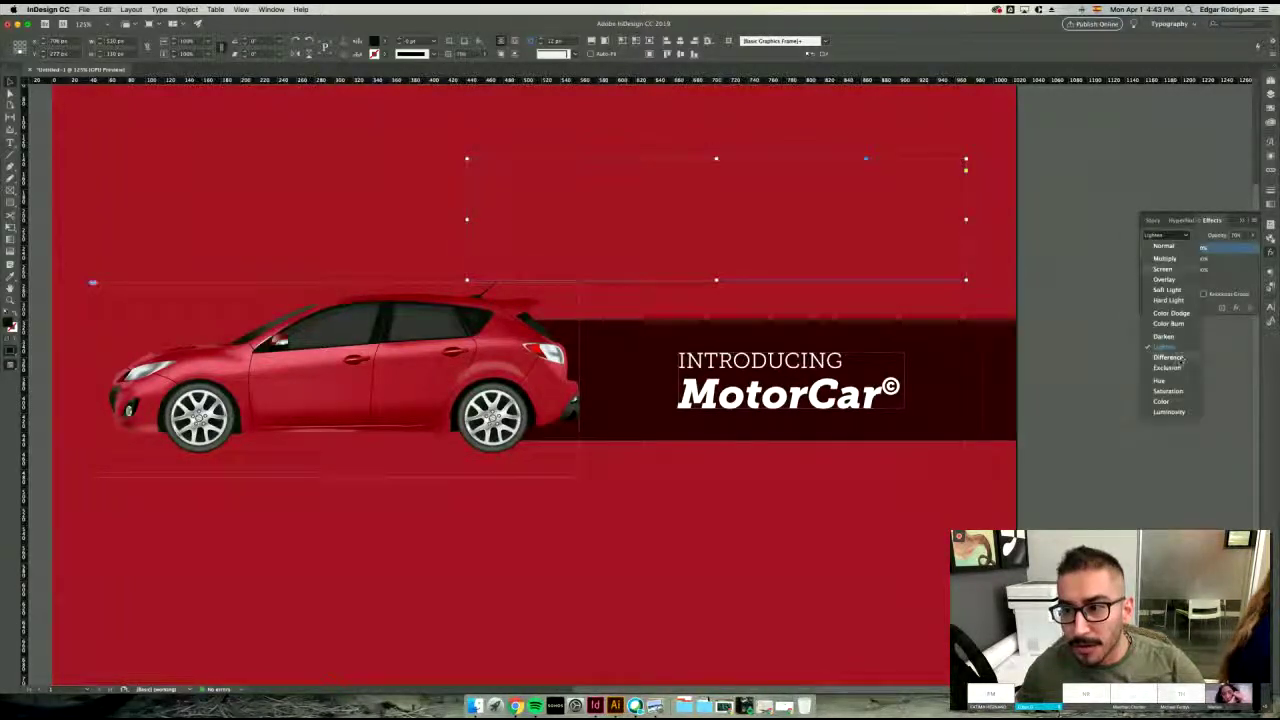
{"action": "left_click", "coordinate": [1168, 357]}
{"action": "left_click", "coordinate": [1163, 234]}
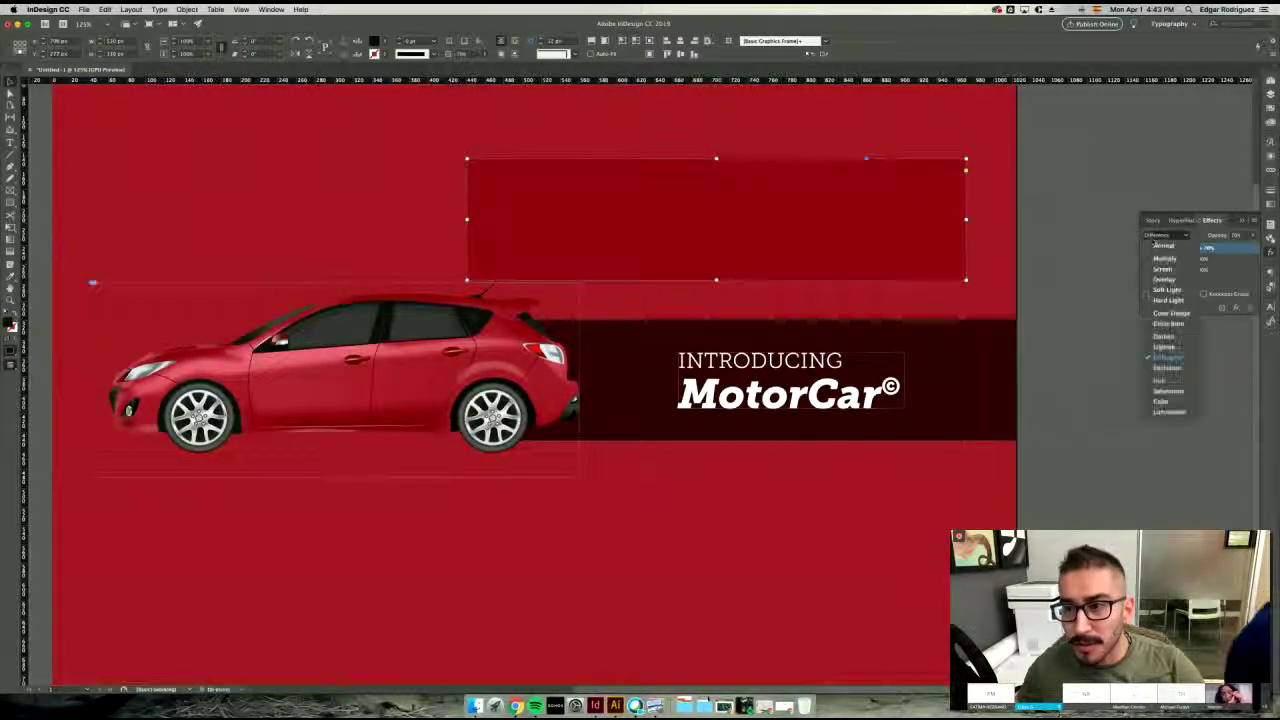
{"action": "left_click", "coordinate": [1168, 368]}
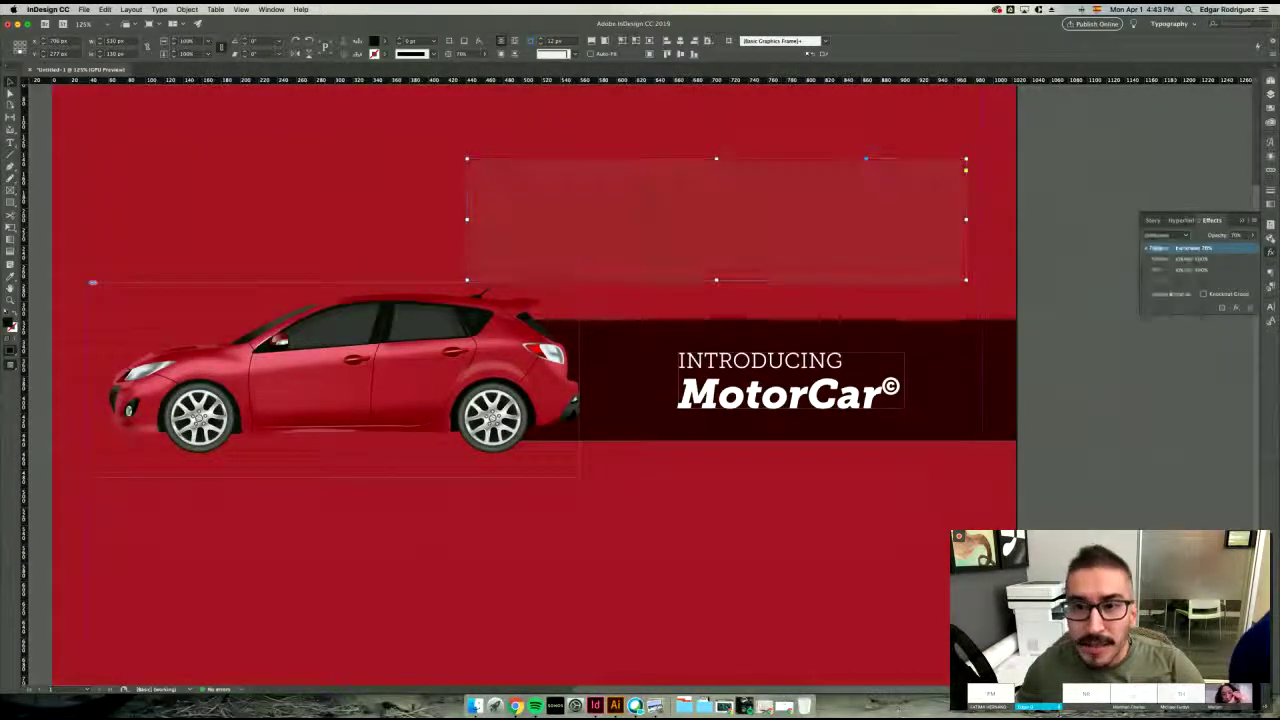
- Set the copied band's blending mode back to Multiply and reposition it above the heading band
{"action": "left_click_drag", "start_coordinate": [917, 236], "coordinate": [911, 206]}
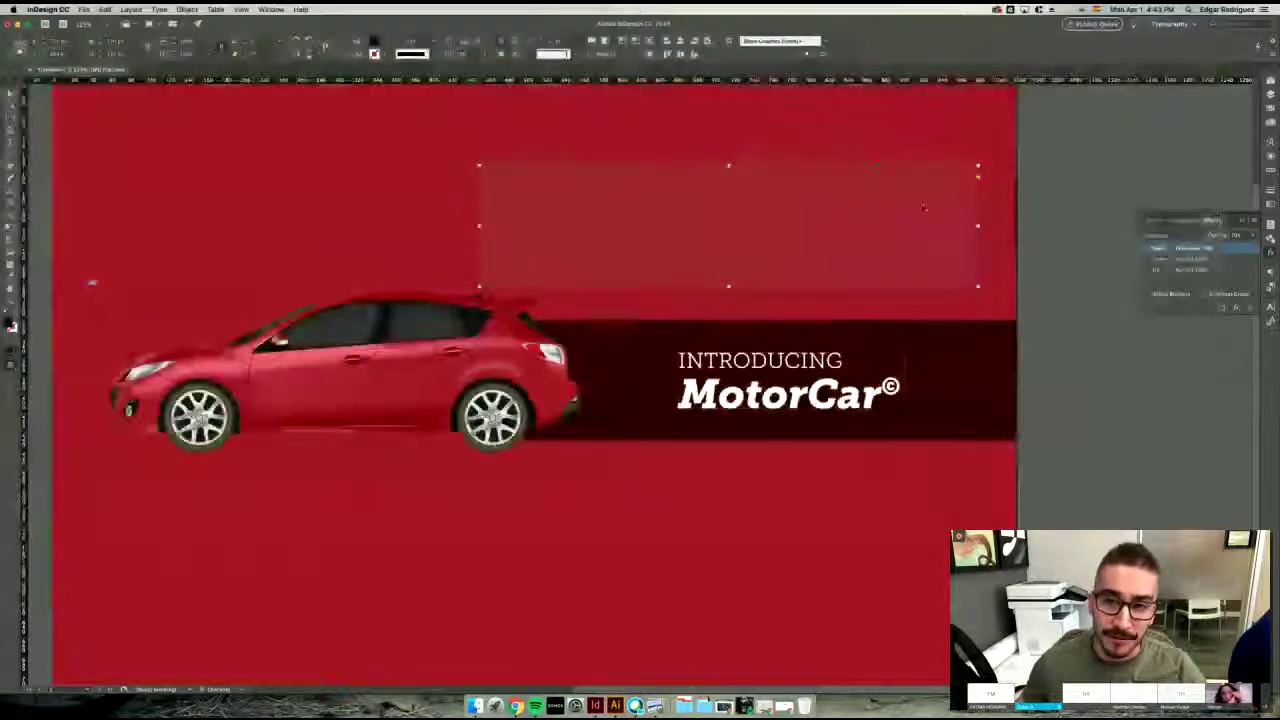
{"action": "left_click", "coordinate": [1166, 235]}
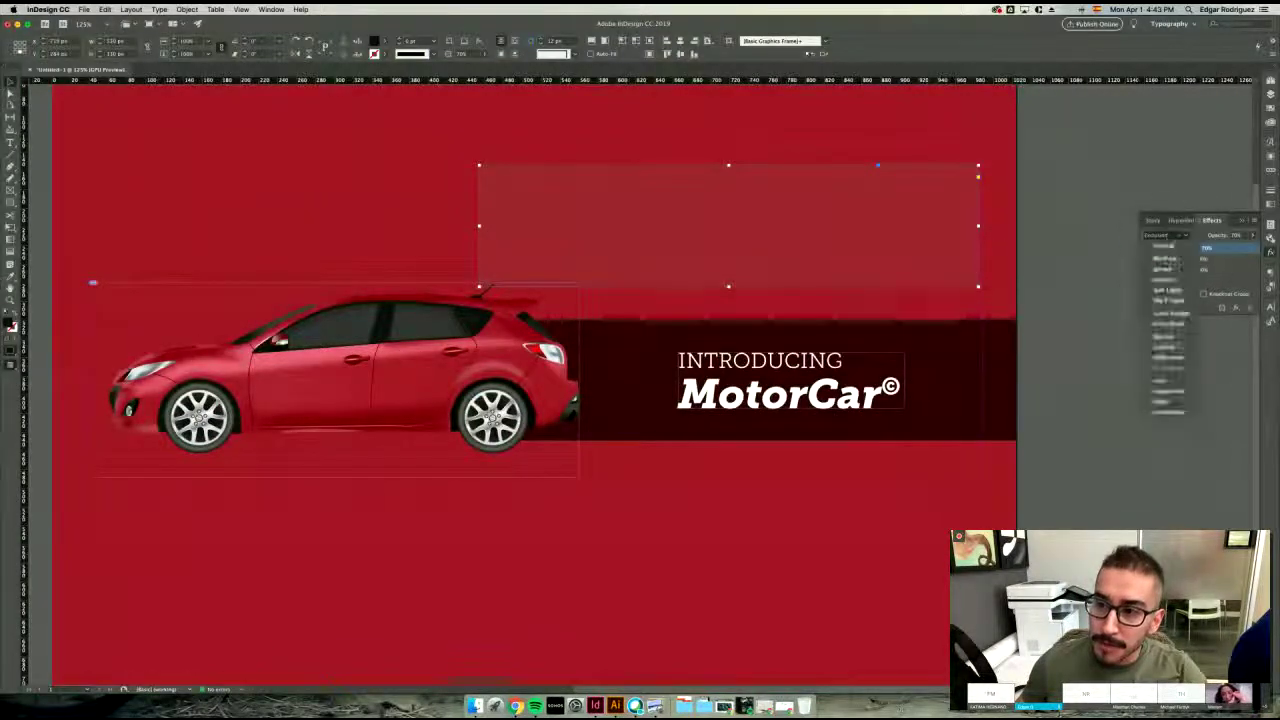
{"action": "left_click", "coordinate": [1162, 244]}
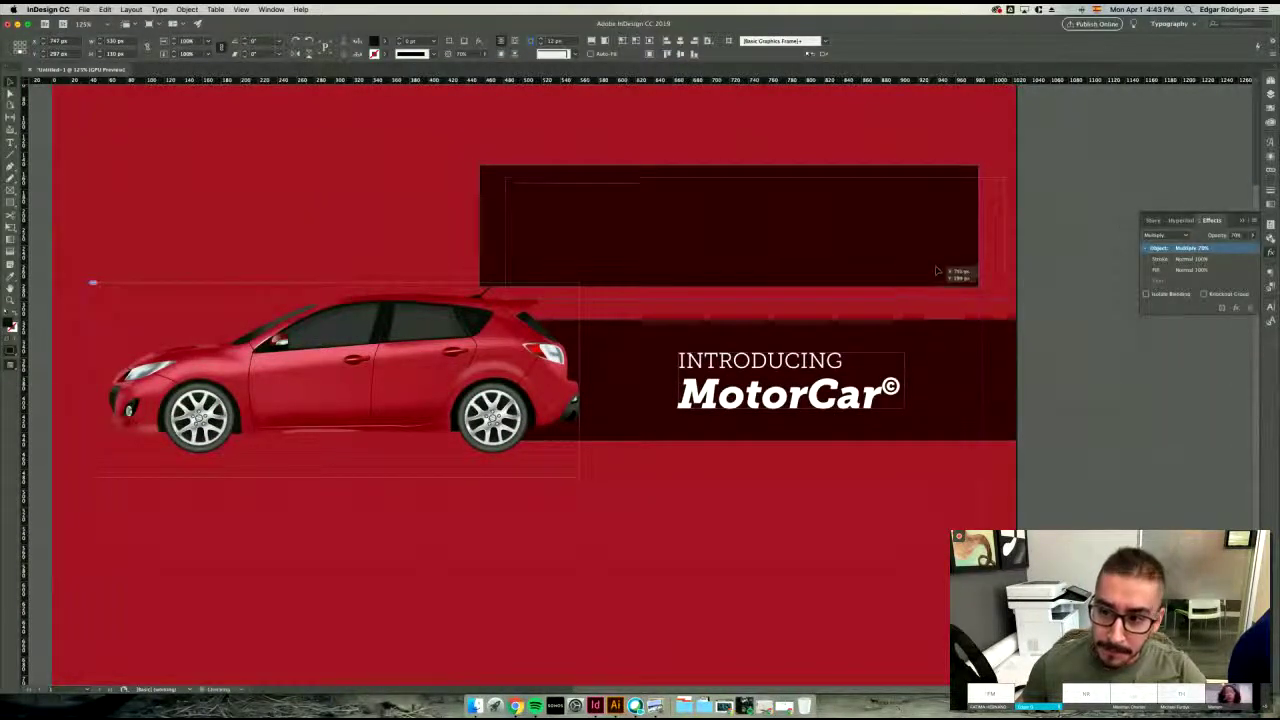
{"action": "left_click_drag", "start_coordinate": [940, 271], "coordinate": [940, 296]}
{"action": "left_click_drag", "start_coordinate": [868, 246], "coordinate": [850, 213]}
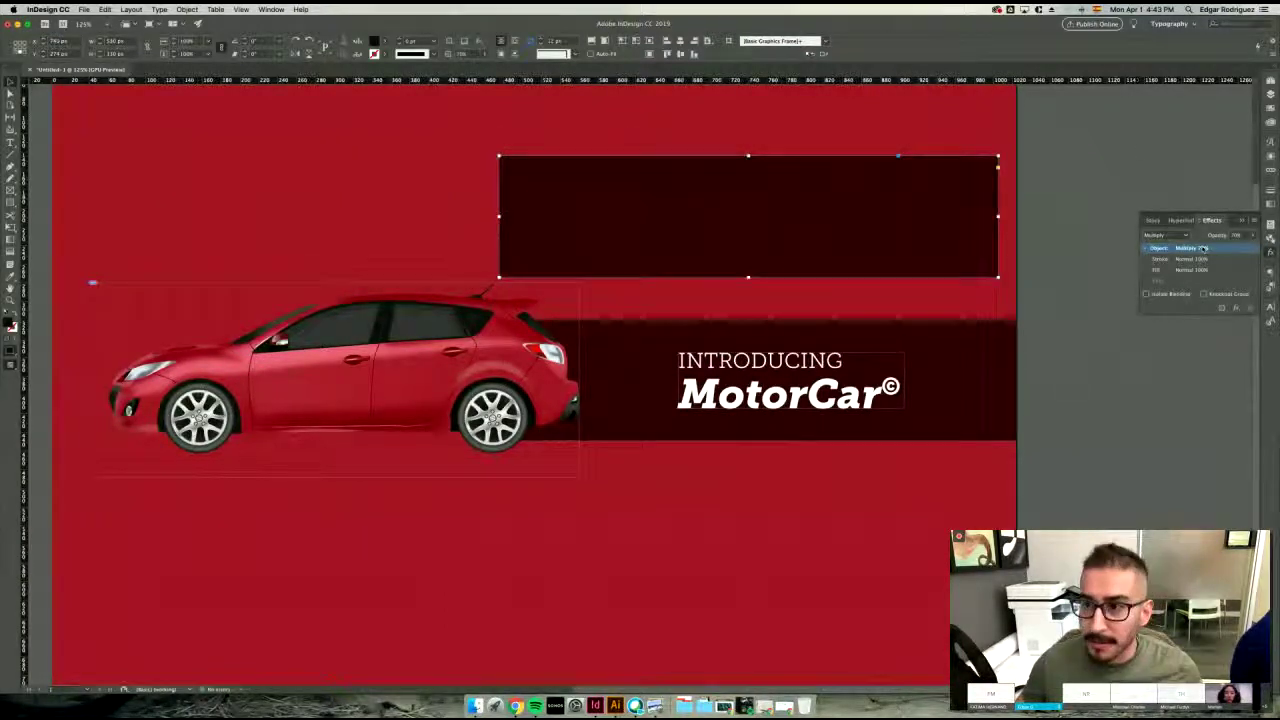
- Duplicate the copied band so two sit side by side above the car and heading, and set the one at the slide's left edge to Normal
{"action": "left_click_drag", "start_coordinate": [750, 214], "coordinate": [303, 208]}
{"action": "left_click_drag", "start_coordinate": [900, 155], "coordinate": [985, 148]}
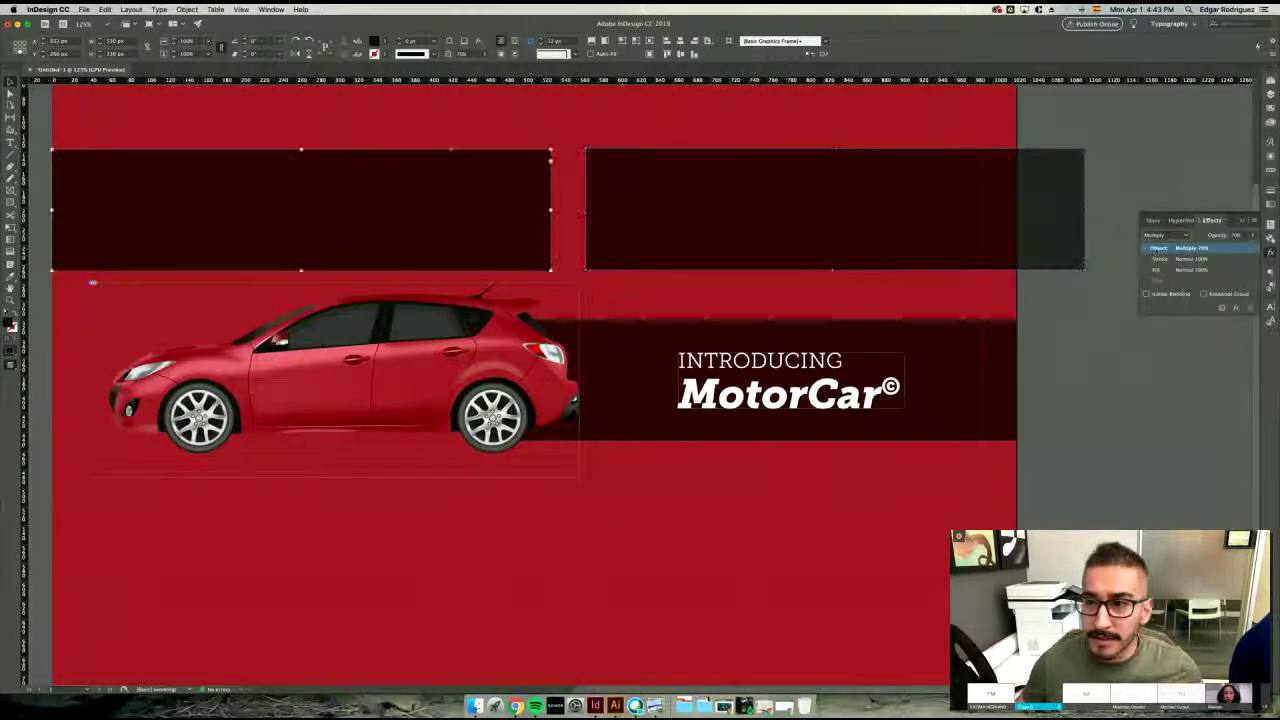
{"action": "left_click", "coordinate": [1164, 234]}
{"action": "left_click", "coordinate": [1158, 247]}
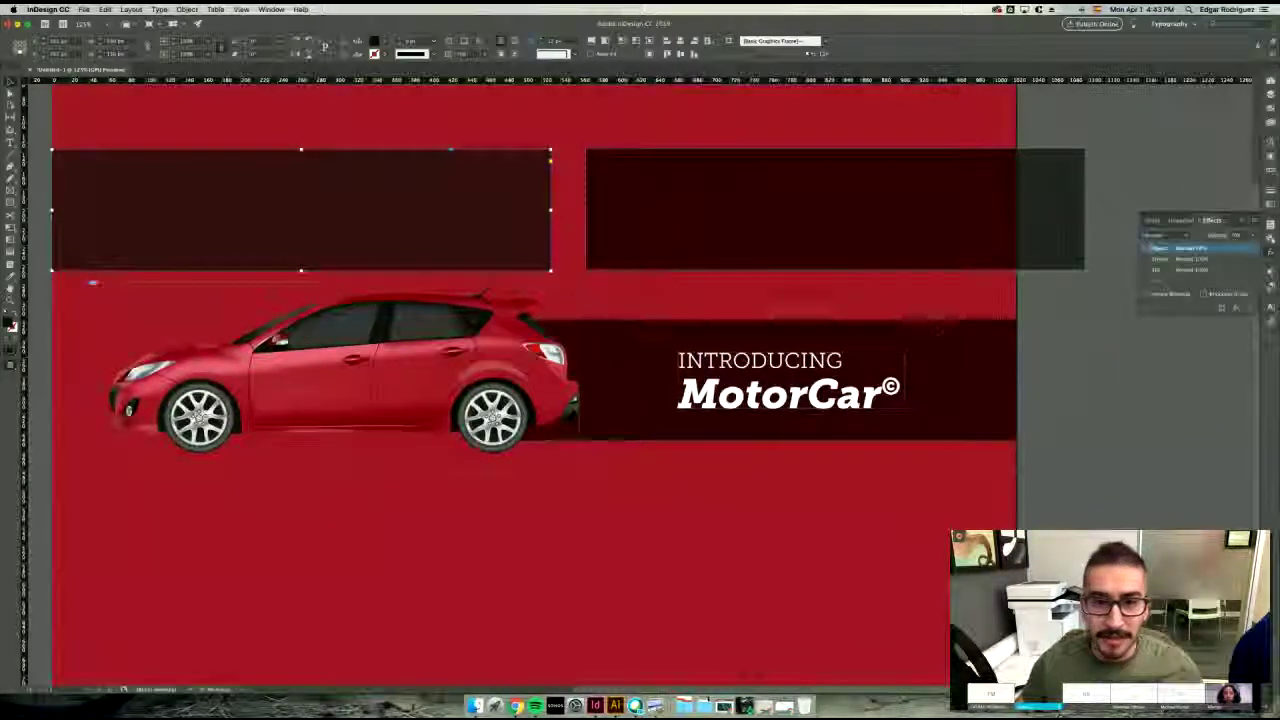
- Compare the Normal band with the Multiply band up close across the gap between them, and return to the full slide
{"action": "left_click", "coordinate": [938, 328]}
{"action": "scroll", "coordinate": [938, 328], "scroll_direction": "up", "scroll_amount": 2}
{"action": "scroll", "coordinate": [938, 328], "scroll_direction": "left", "scroll_amount": 2}
{"action": "left_click", "coordinate": [512, 296]}
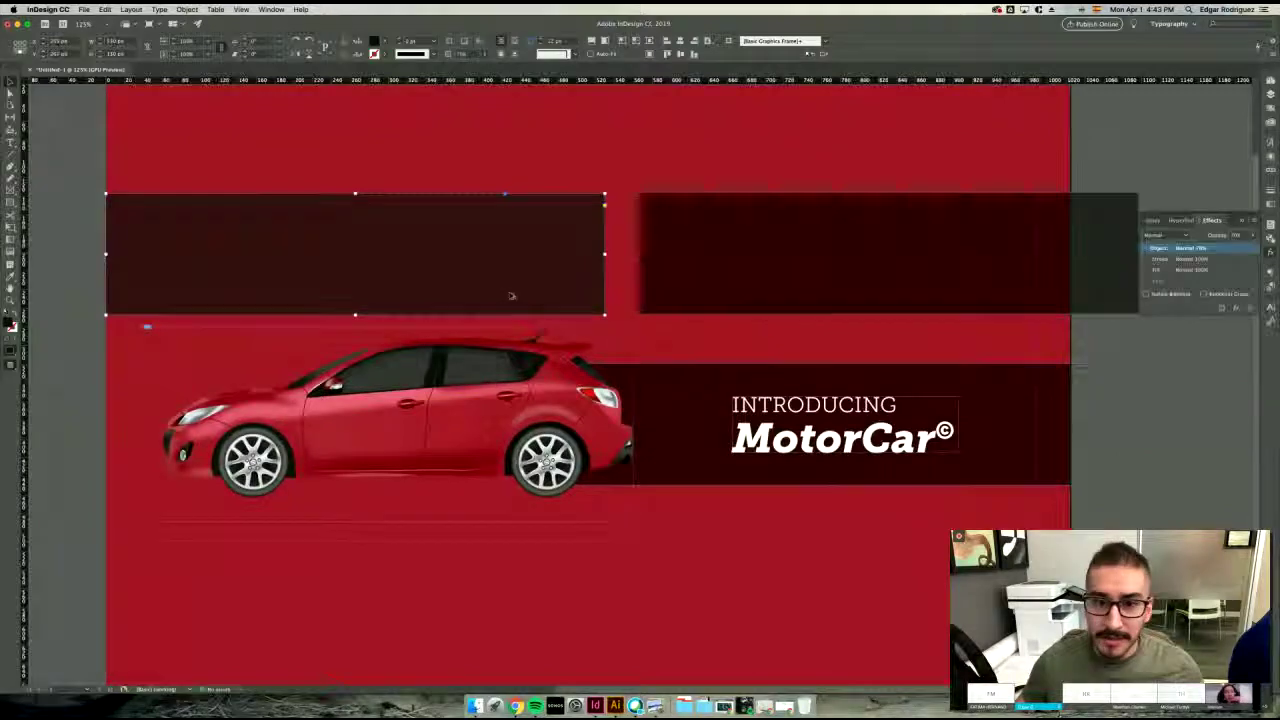
{"action": "scroll", "coordinate": [511, 296], "scroll_direction": "up", "scroll_amount": 4}
{"action": "scroll", "coordinate": [700, 370], "scroll_direction": "up", "scroll_amount": 3}
{"action": "scroll", "coordinate": [700, 370], "scroll_direction": "right", "scroll_amount": 2}
{"action": "scroll", "coordinate": [690, 360], "scroll_direction": "up", "scroll_amount": 1}
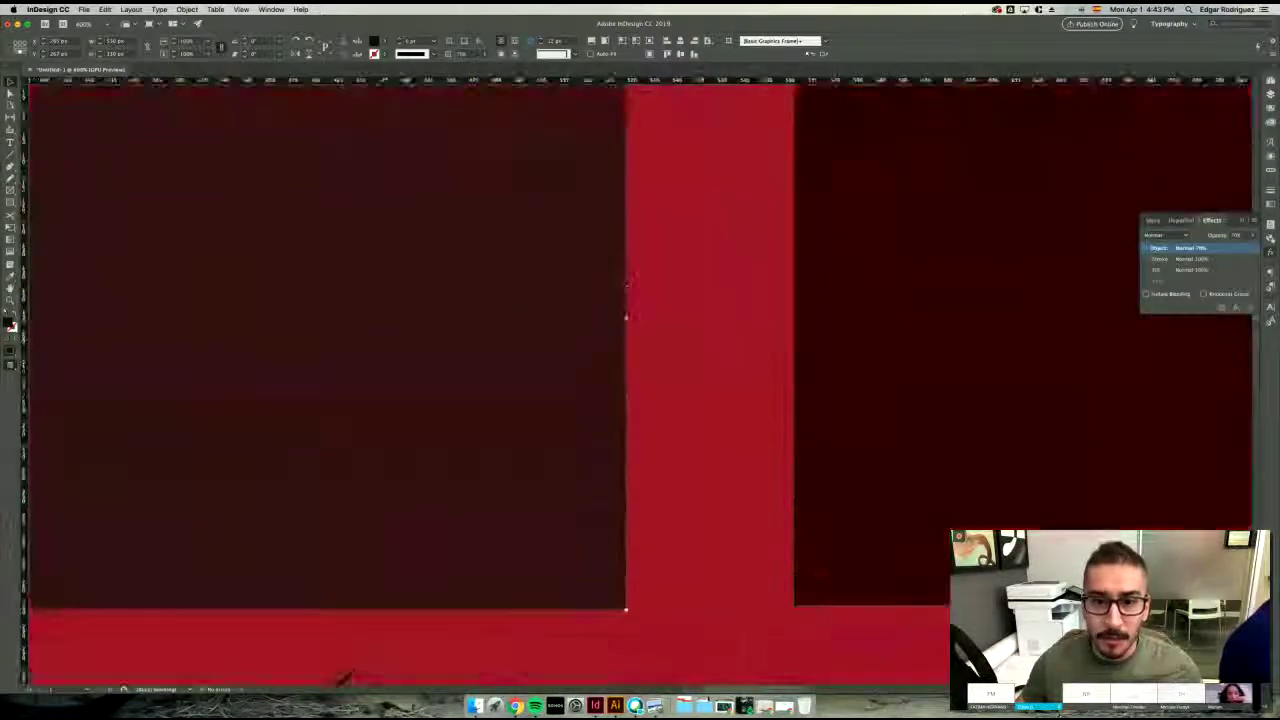
{"action": "left_click", "coordinate": [690, 350]}
{"action": "scroll", "coordinate": [760, 328], "scroll_direction": "right", "scroll_amount": 2}
{"action": "scroll", "coordinate": [760, 328], "scroll_direction": "up", "scroll_amount": 2}
{"action": "scroll", "coordinate": [757, 326], "scroll_direction": "right", "scroll_amount": 1}
{"action": "scroll", "coordinate": [757, 326], "scroll_direction": "down", "scroll_amount": 1}
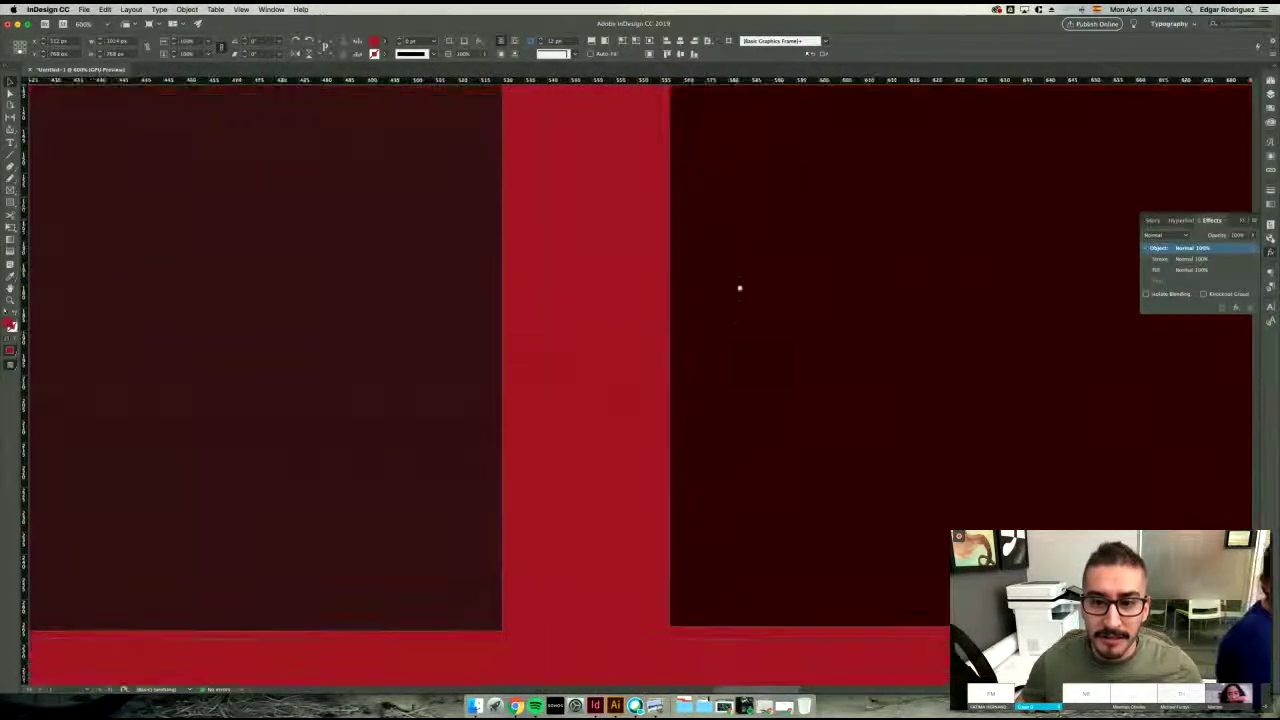
{"action": "scroll", "coordinate": [740, 289], "scroll_direction": "right", "scroll_amount": 1}
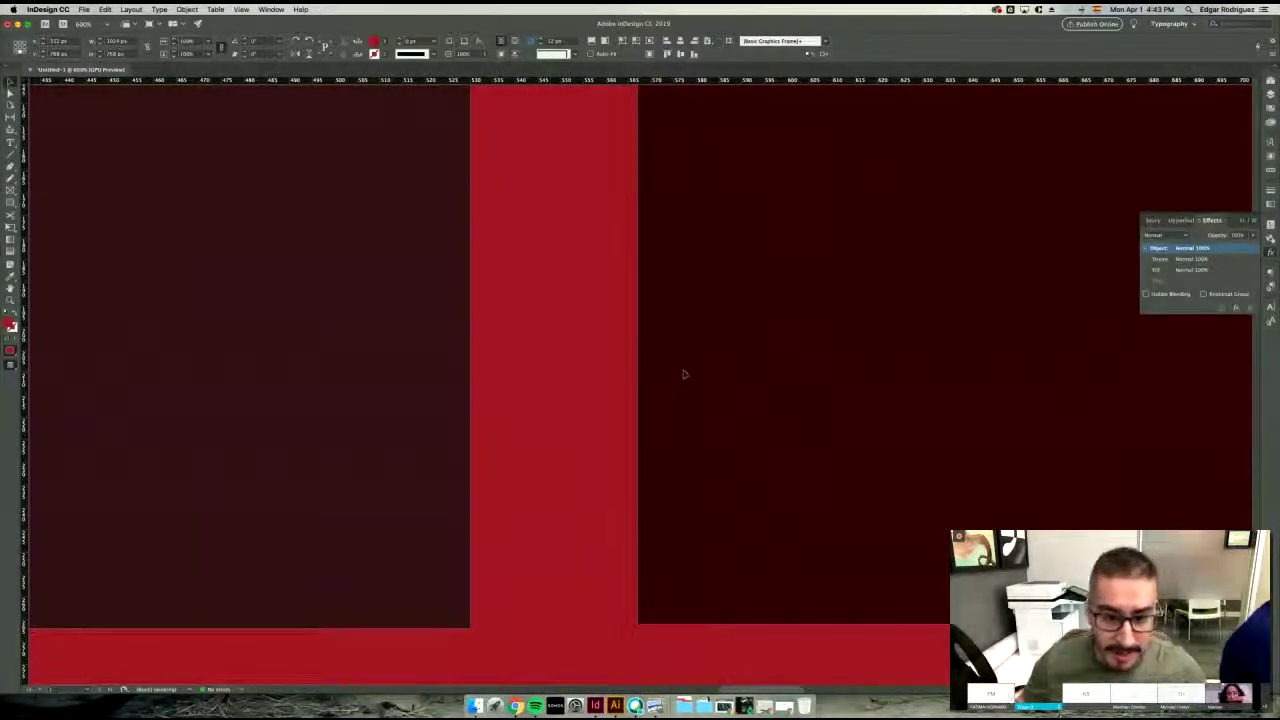
{"action": "scroll", "coordinate": [684, 374], "scroll_direction": "down", "scroll_amount": 1}
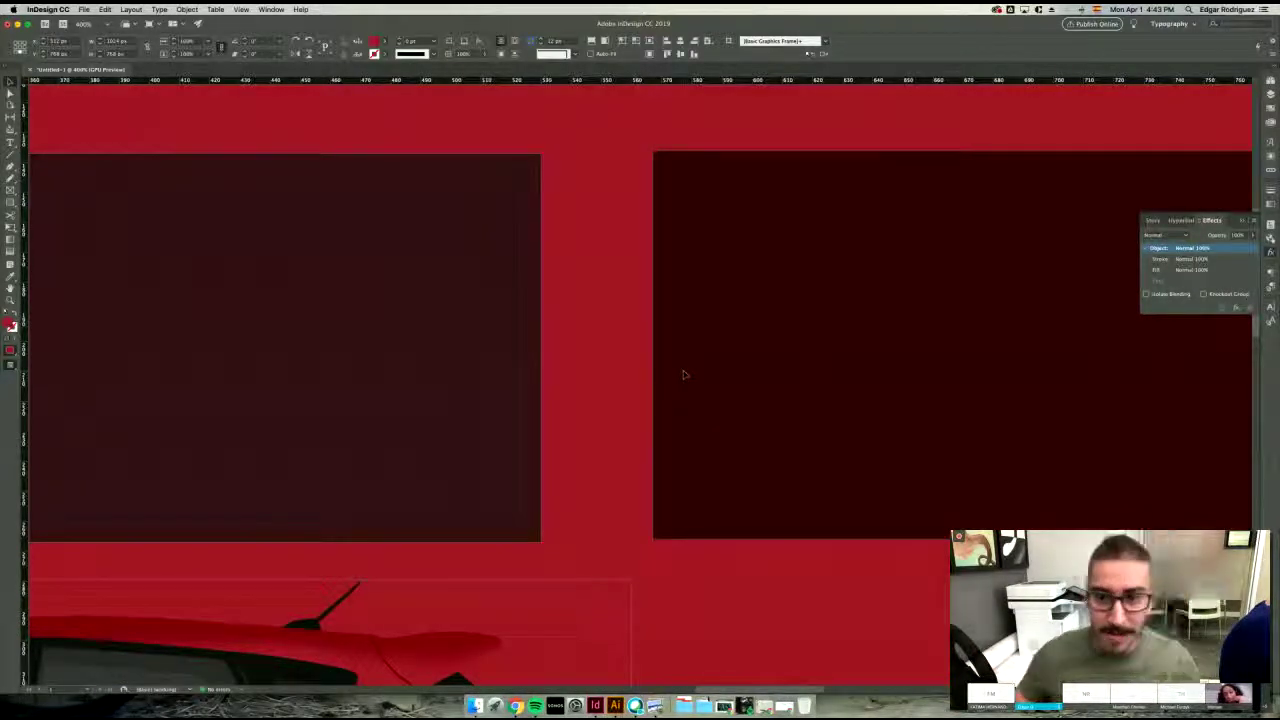
{"action": "scroll", "coordinate": [683, 374], "scroll_direction": "down", "scroll_amount": 2}
{"action": "scroll", "coordinate": [681, 372], "scroll_direction": "down", "scroll_amount": 2}
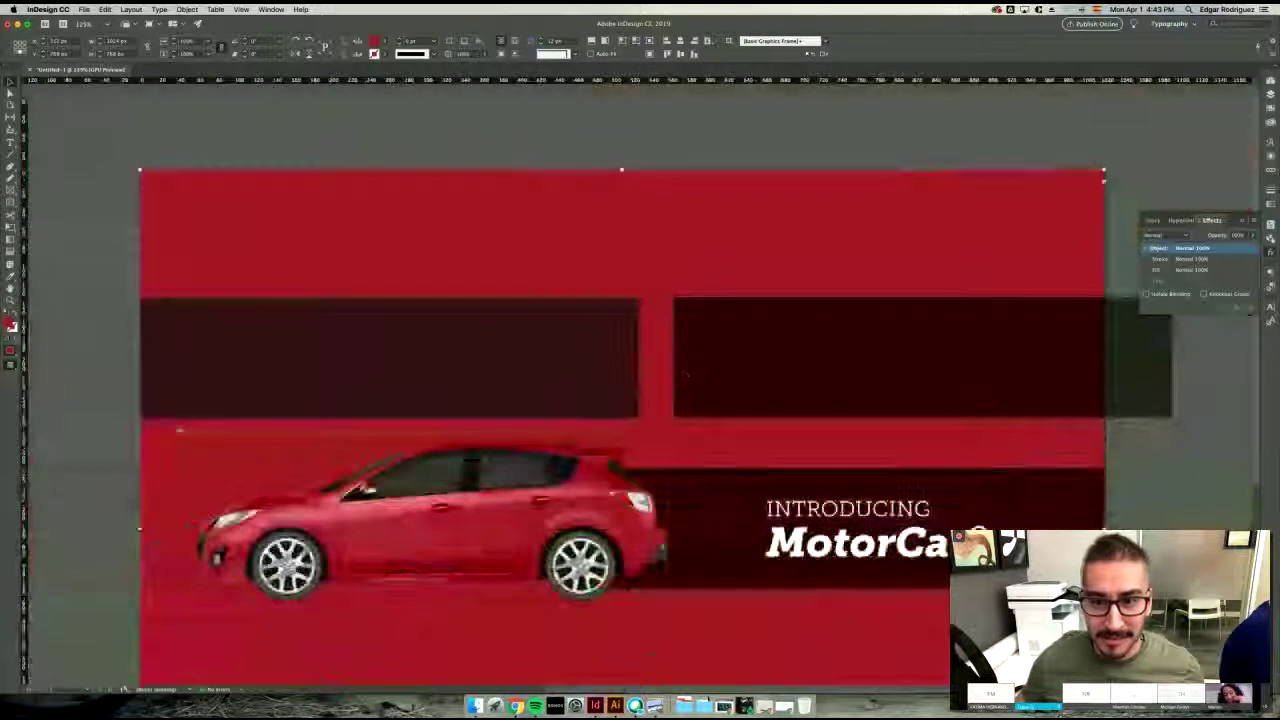
{"action": "scroll", "coordinate": [874, 306], "scroll_direction": "right", "scroll_amount": 2}
{"action": "scroll", "coordinate": [874, 306], "scroll_direction": "down", "scroll_amount": 1}
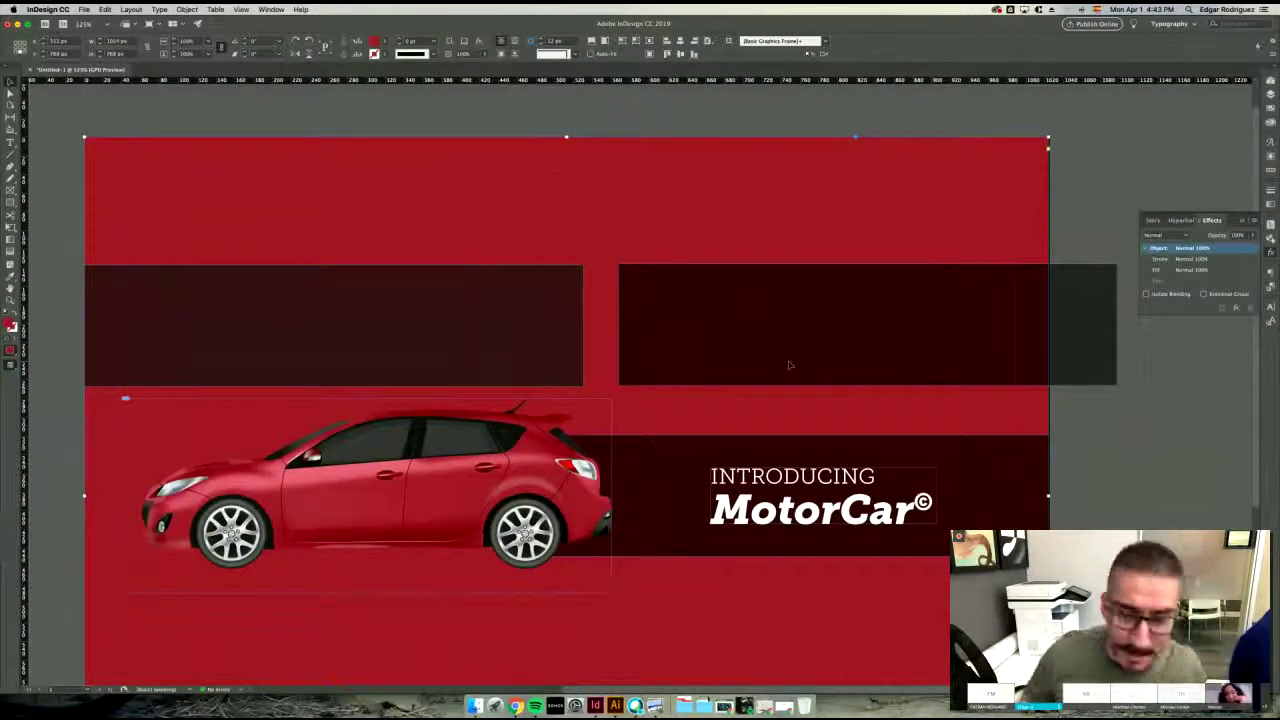
- Delete the Normal band and move the remaining Multiply band down over the heading band, flush with the slide's edge
{"action": "left_click", "coordinate": [1080, 236]}
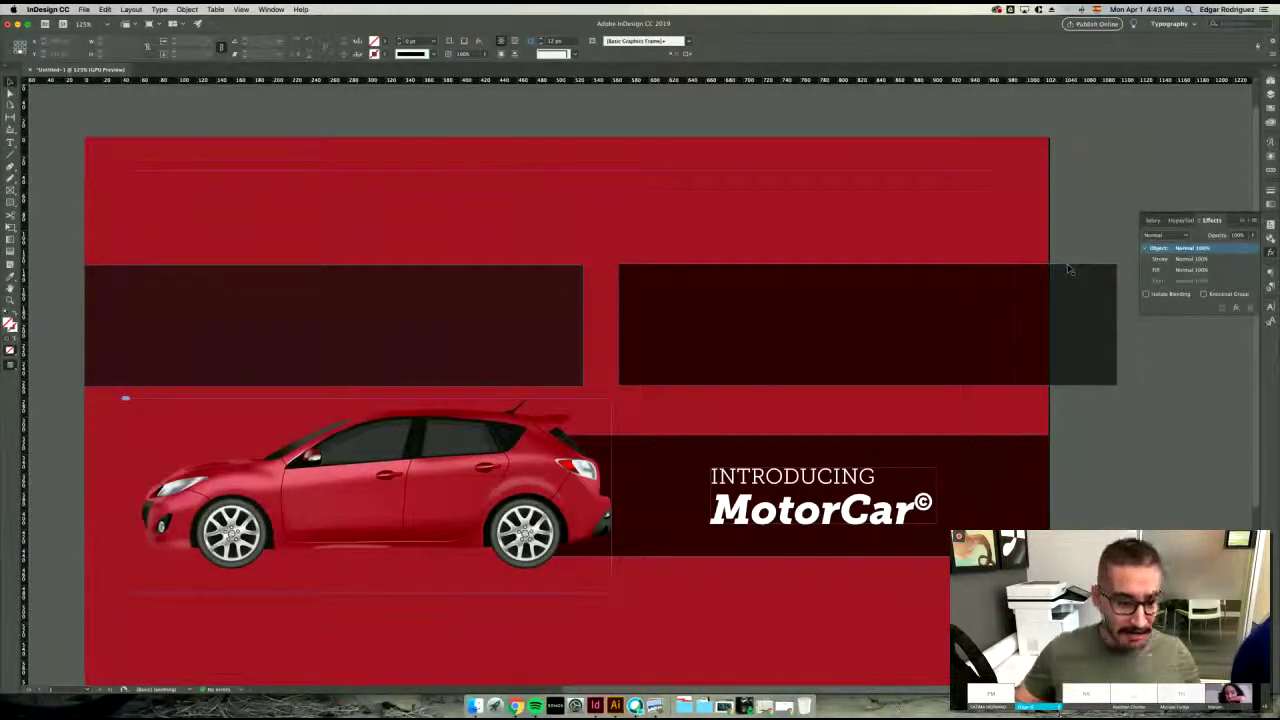
{"action": "left_click", "coordinate": [517, 346]}
{"action": "key", "text": "BackSpace"}
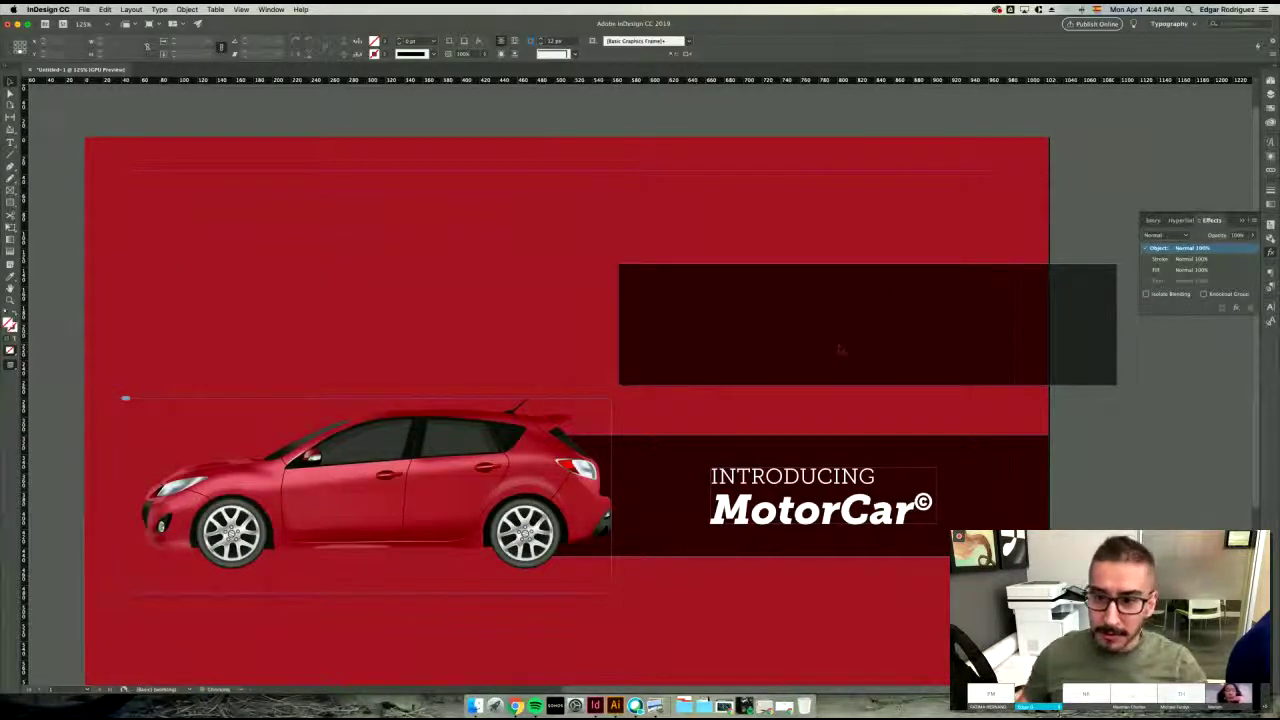
{"action": "left_click_drag", "start_coordinate": [840, 346], "coordinate": [770, 430]}
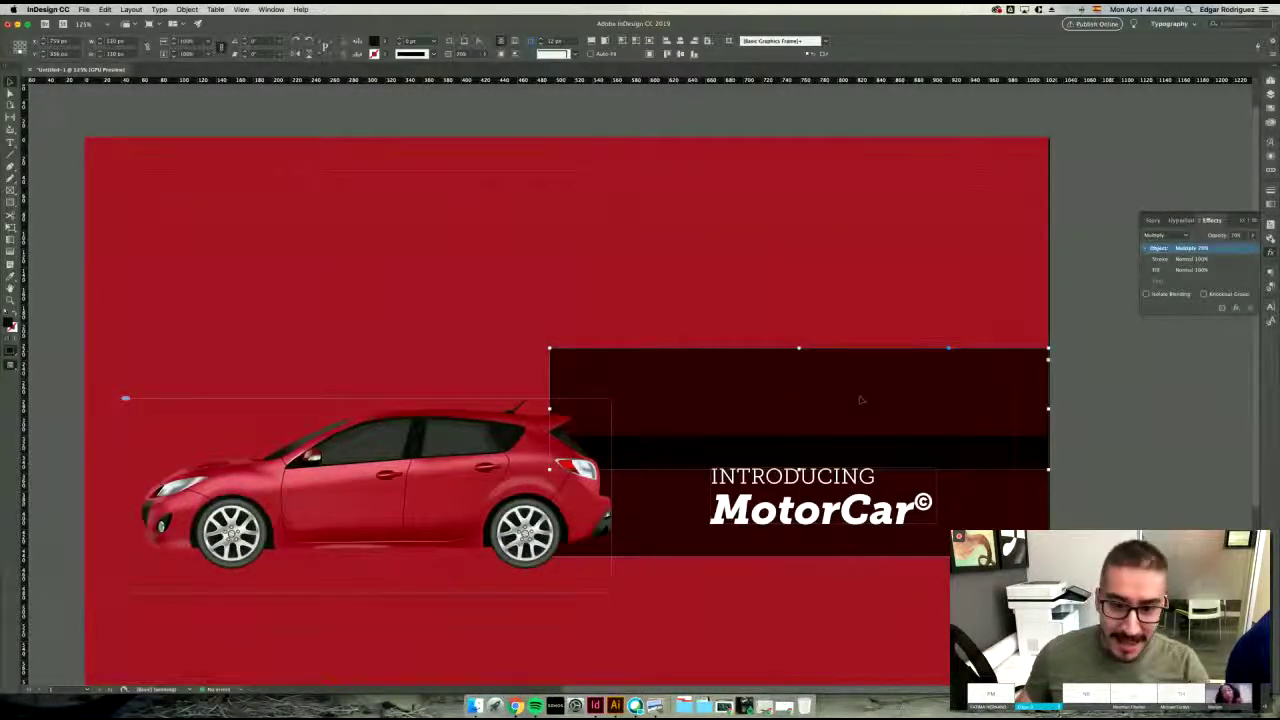
{"action": "left_click_drag", "start_coordinate": [860, 395], "coordinate": [860, 376]}
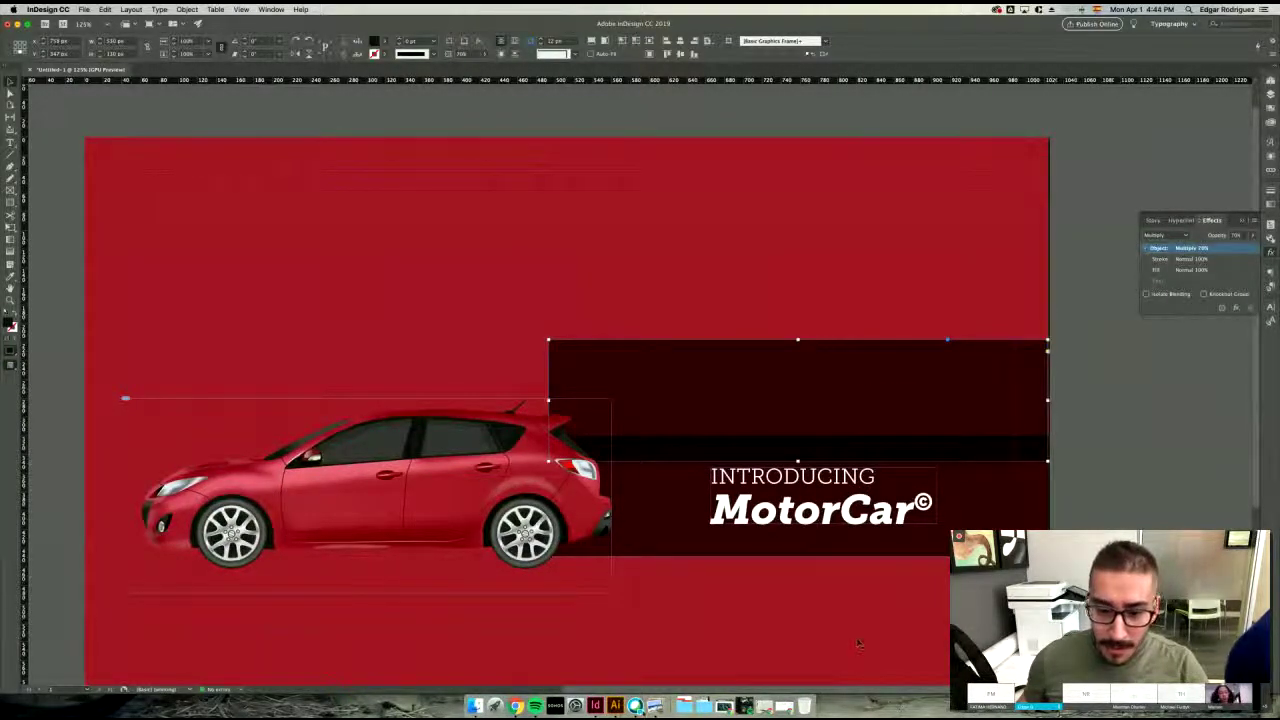
- Check the reference slide image in Preview and shorten the upper Multiply band in InDesign to a thin strip along the heading band's upper edge
{"action": "left_click", "coordinate": [655, 706]}
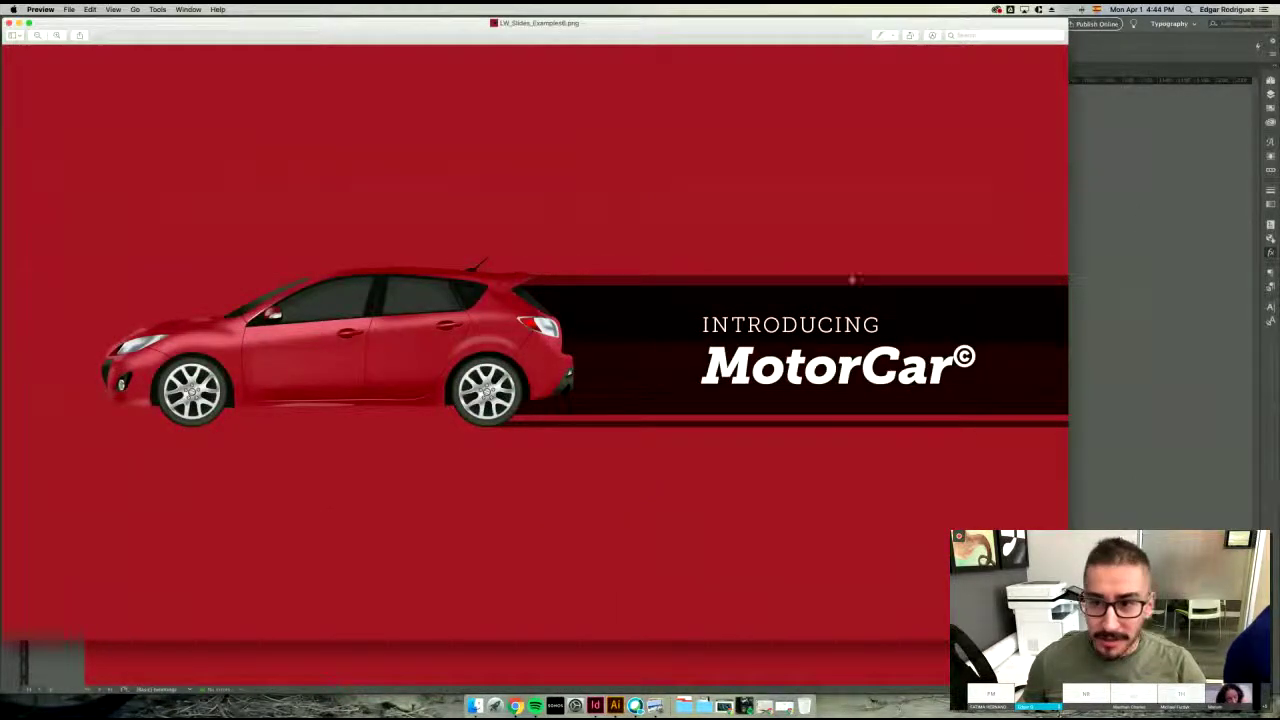
{"action": "left_click", "coordinate": [1186, 283]}
{"action": "left_click_drag", "start_coordinate": [658, 424], "coordinate": [658, 407]}
{"action": "left_click_drag", "start_coordinate": [800, 344], "coordinate": [798, 414]}
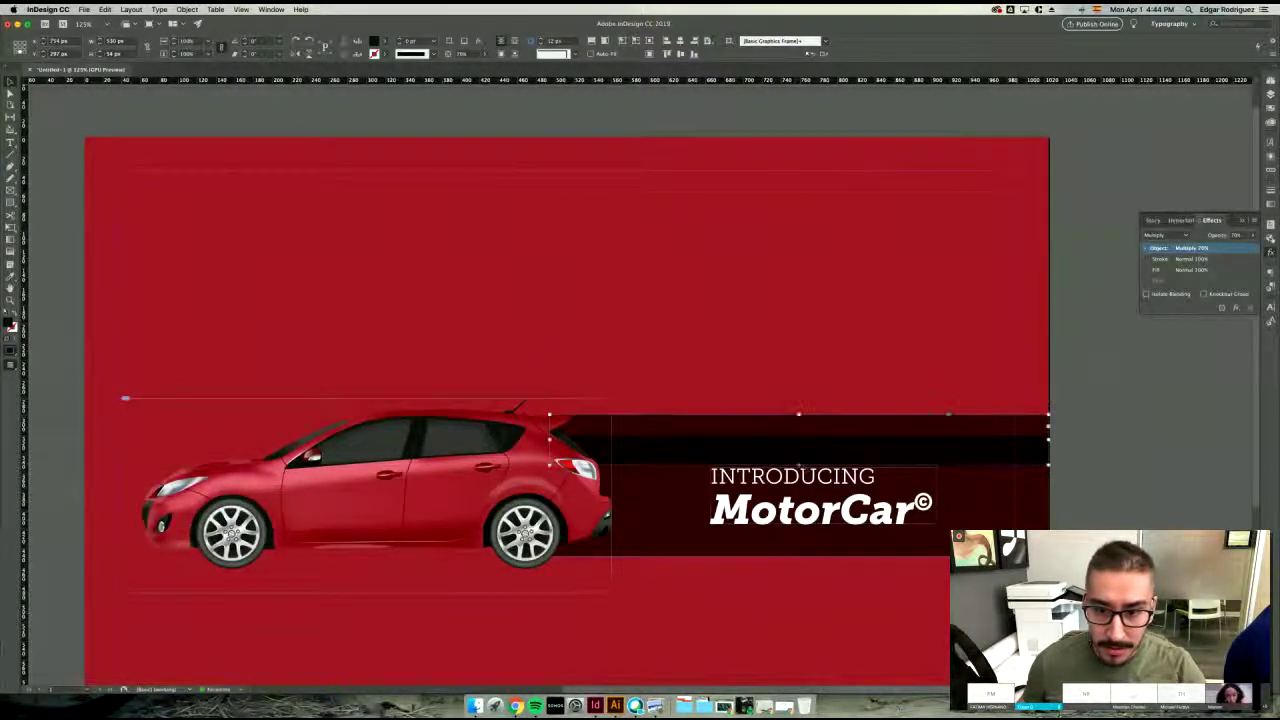
{"action": "left_click_drag", "start_coordinate": [800, 465], "coordinate": [800, 457]}
{"action": "left_click", "coordinate": [756, 618]}
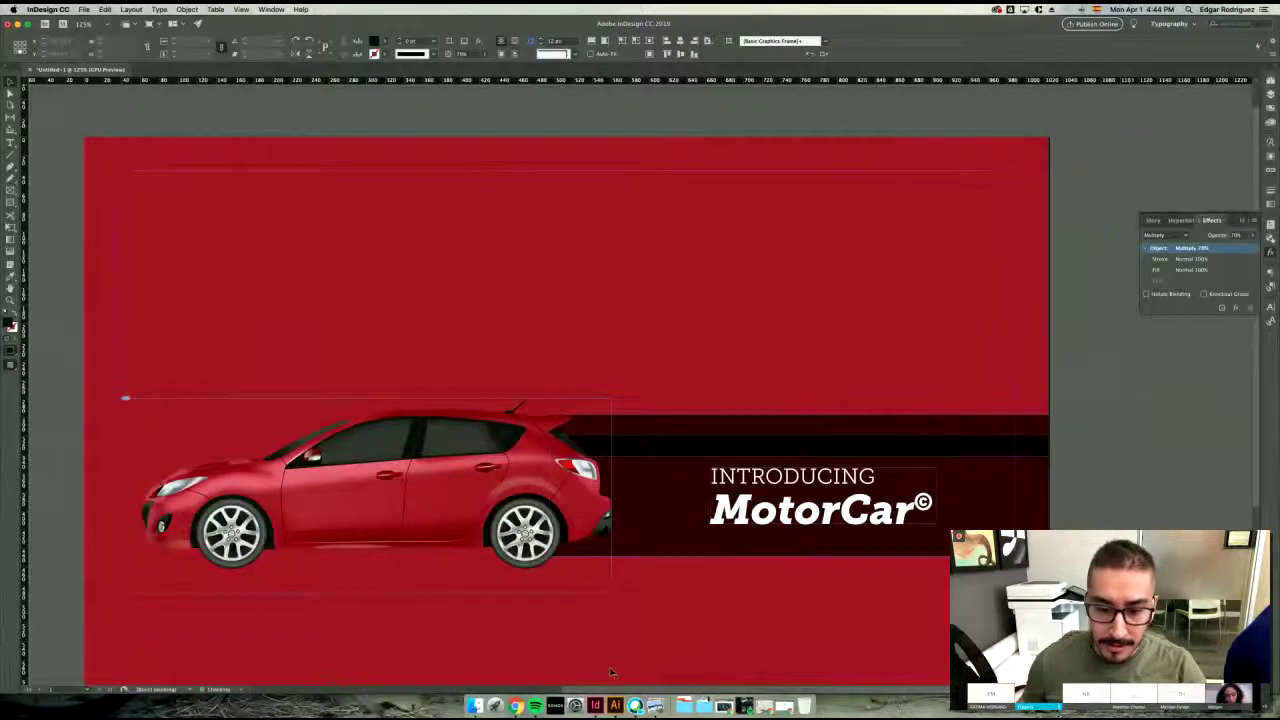
- Compare with the reference slide again, extend the strip down behind INTRODUCING and set its opacity to 50%
{"action": "left_click", "coordinate": [655, 706]}
{"action": "left_click", "coordinate": [1120, 449]}
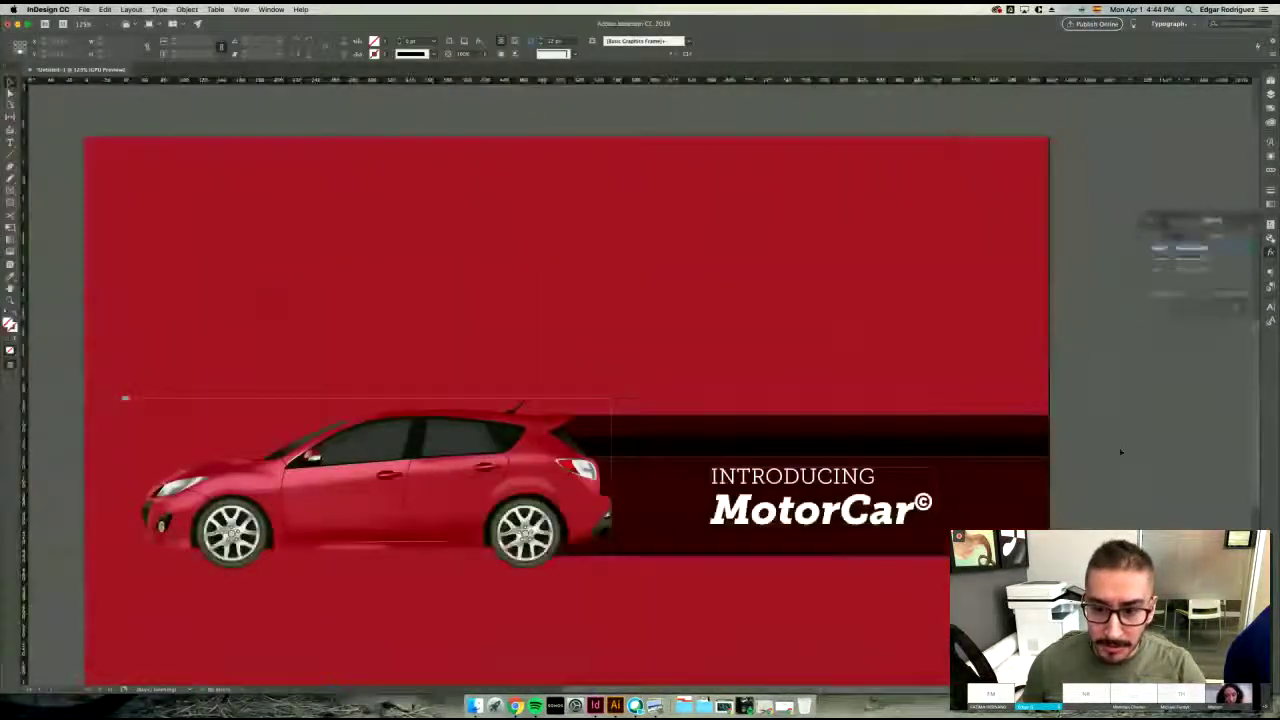
{"action": "left_click", "coordinate": [855, 453]}
{"action": "left_click_drag", "start_coordinate": [798, 457], "coordinate": [801, 491]}
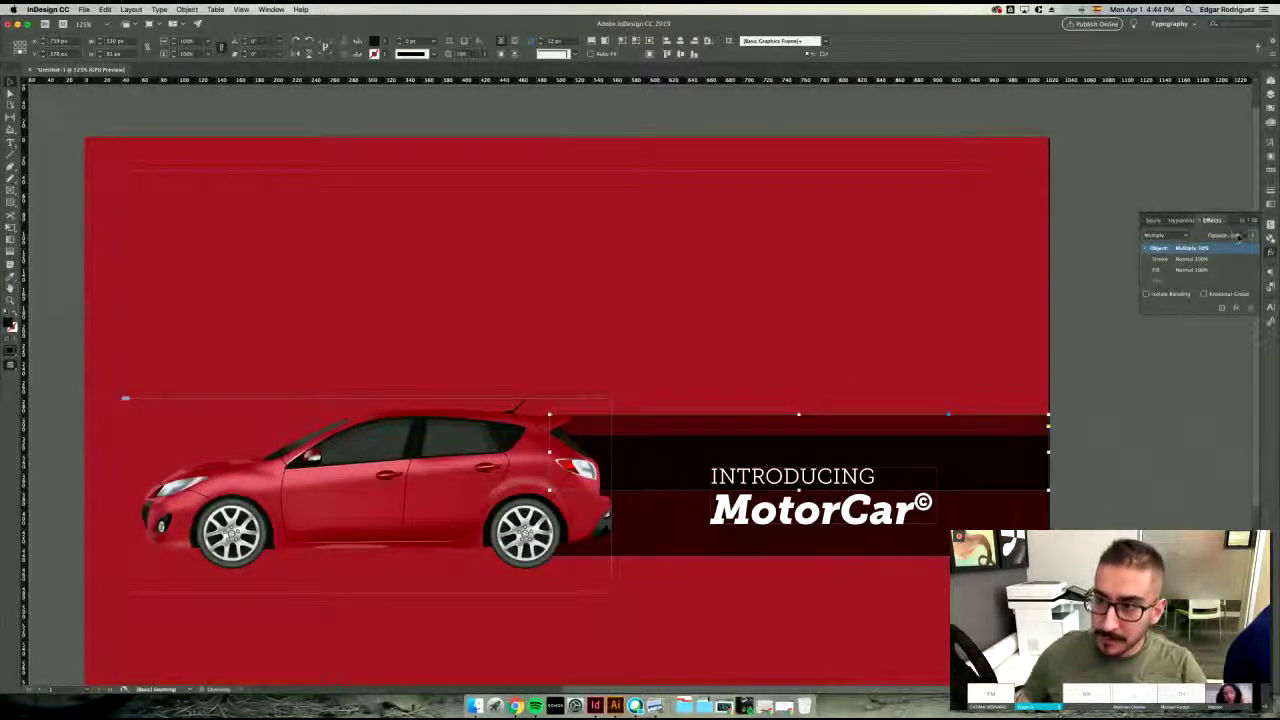
{"action": "left_click", "coordinate": [1165, 400]}
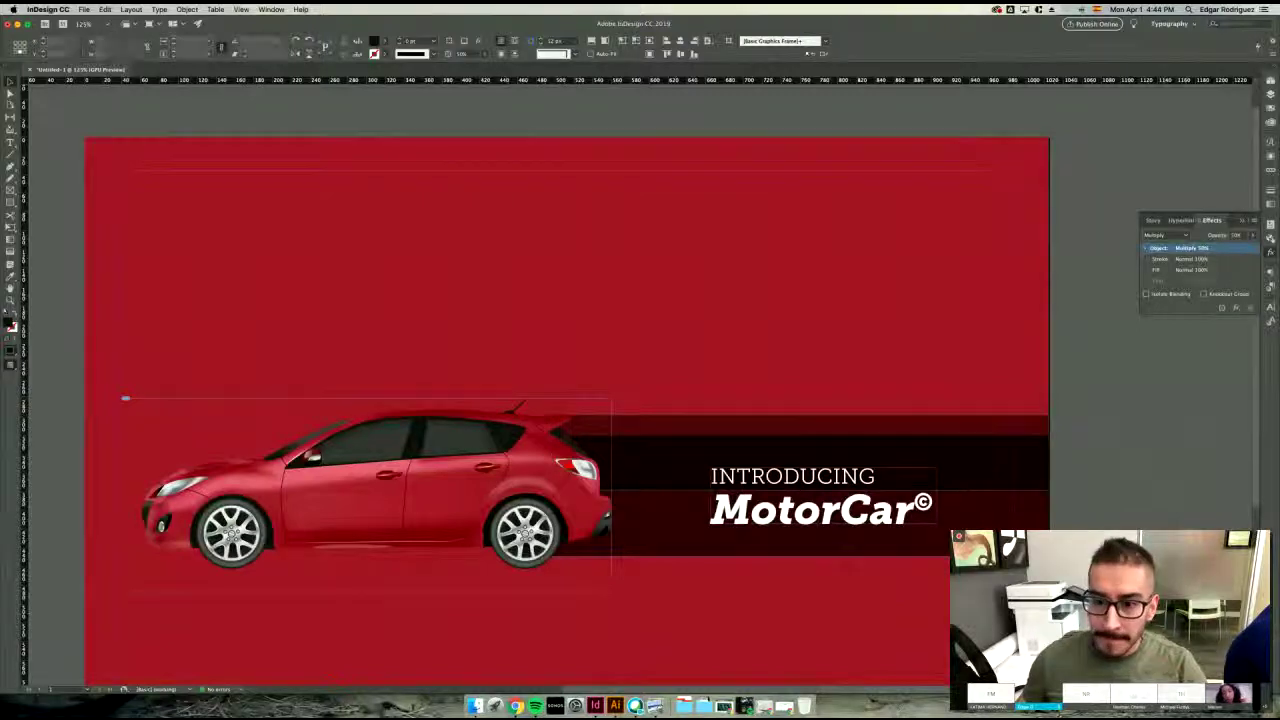
- Following the reference image, copy the 50% strip below the heading band and reduce the copy to a line 7 px high
{"action": "left_click", "coordinate": [655, 706]}
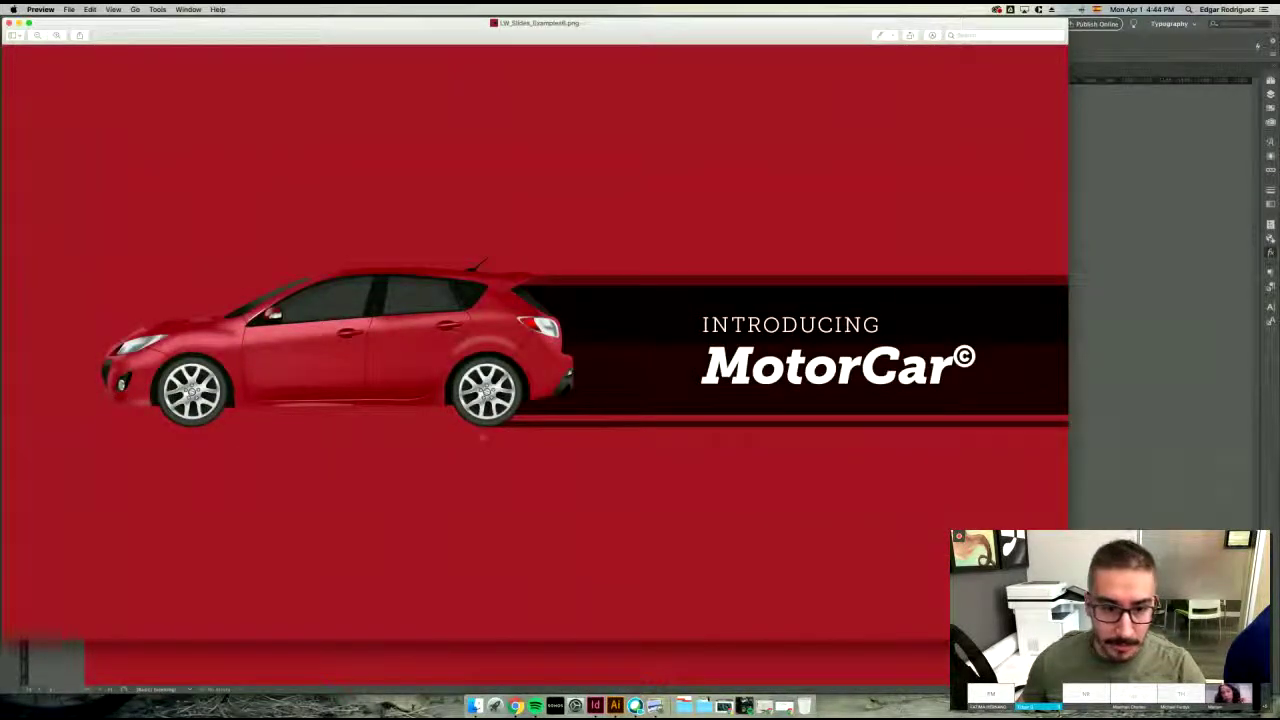
{"action": "left_click", "coordinate": [1105, 447]}
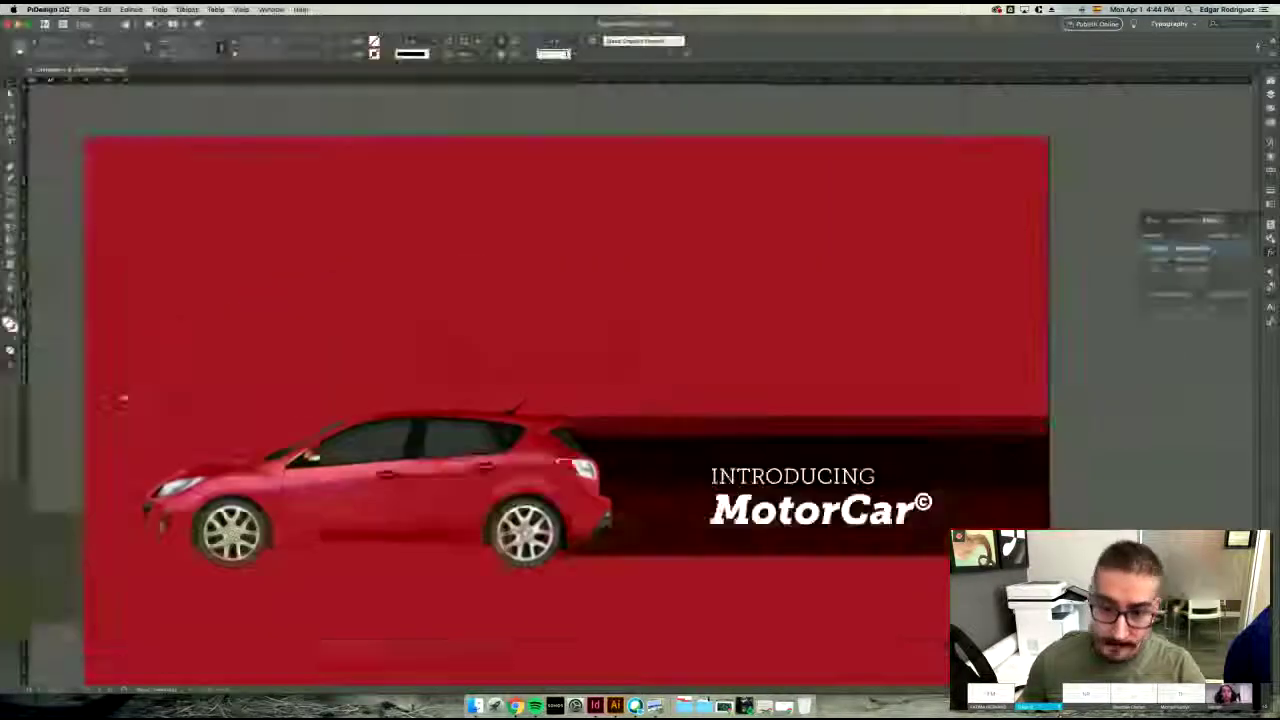
{"action": "left_click", "coordinate": [743, 422]}
{"action": "scroll", "coordinate": [757, 283], "scroll_direction": "down", "scroll_amount": 2}
{"action": "scroll", "coordinate": [733, 309], "scroll_direction": "down", "scroll_amount": 2}
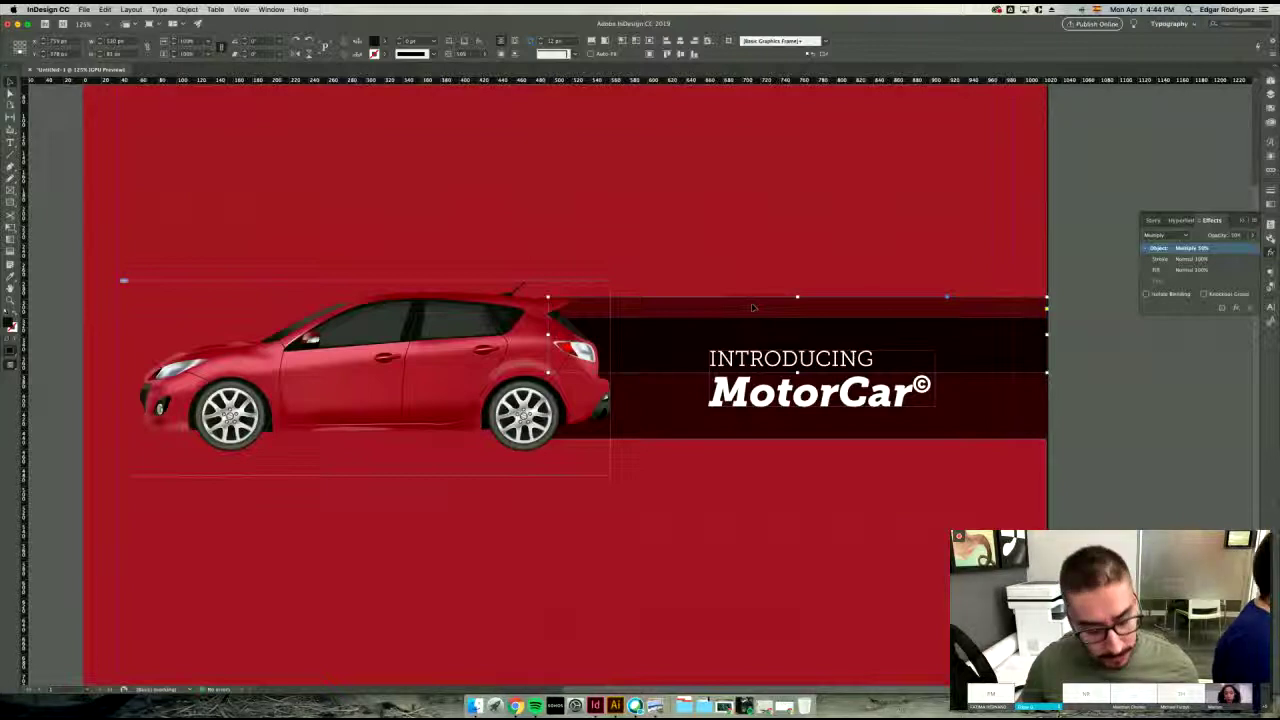
{"action": "left_click_drag", "start_coordinate": [754, 307], "coordinate": [812, 468]}
{"action": "left_click_drag", "start_coordinate": [797, 519], "coordinate": [797, 449]}
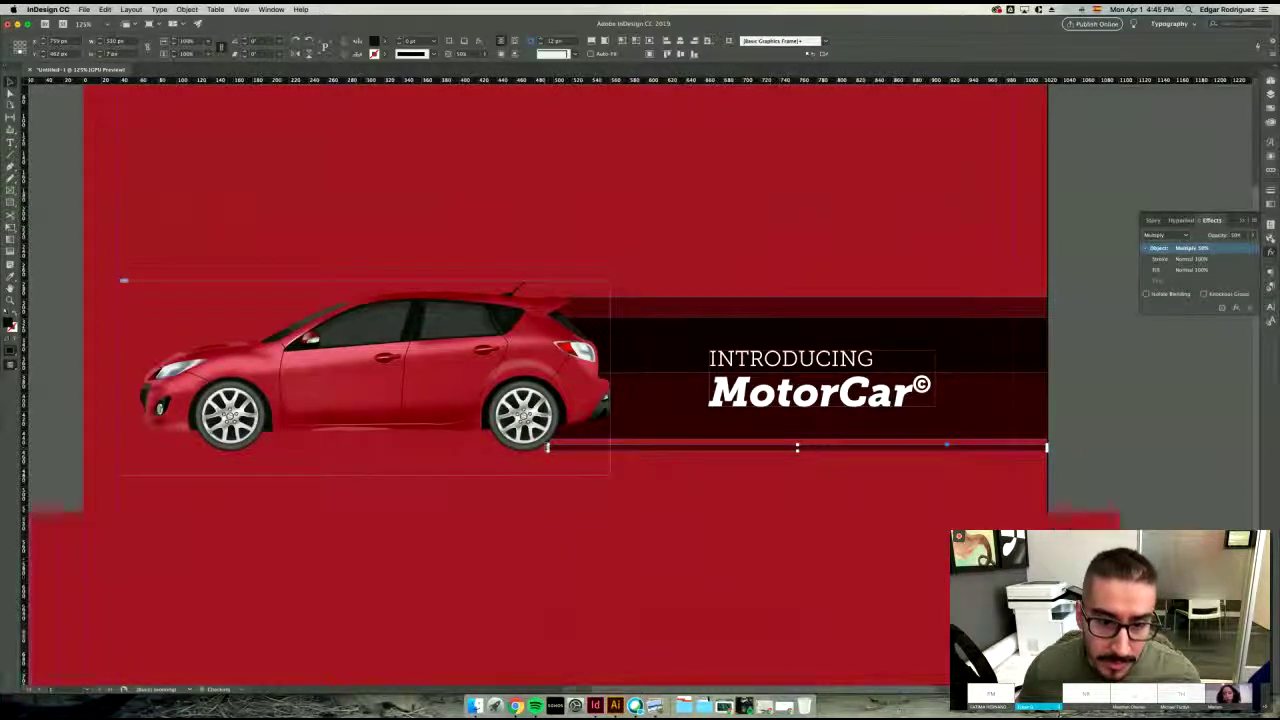
- Extend the thin lower line's inner end until it reaches underneath the car's rear wheel
{"action": "scroll", "coordinate": [550, 449], "scroll_direction": "up", "scroll_amount": 6}
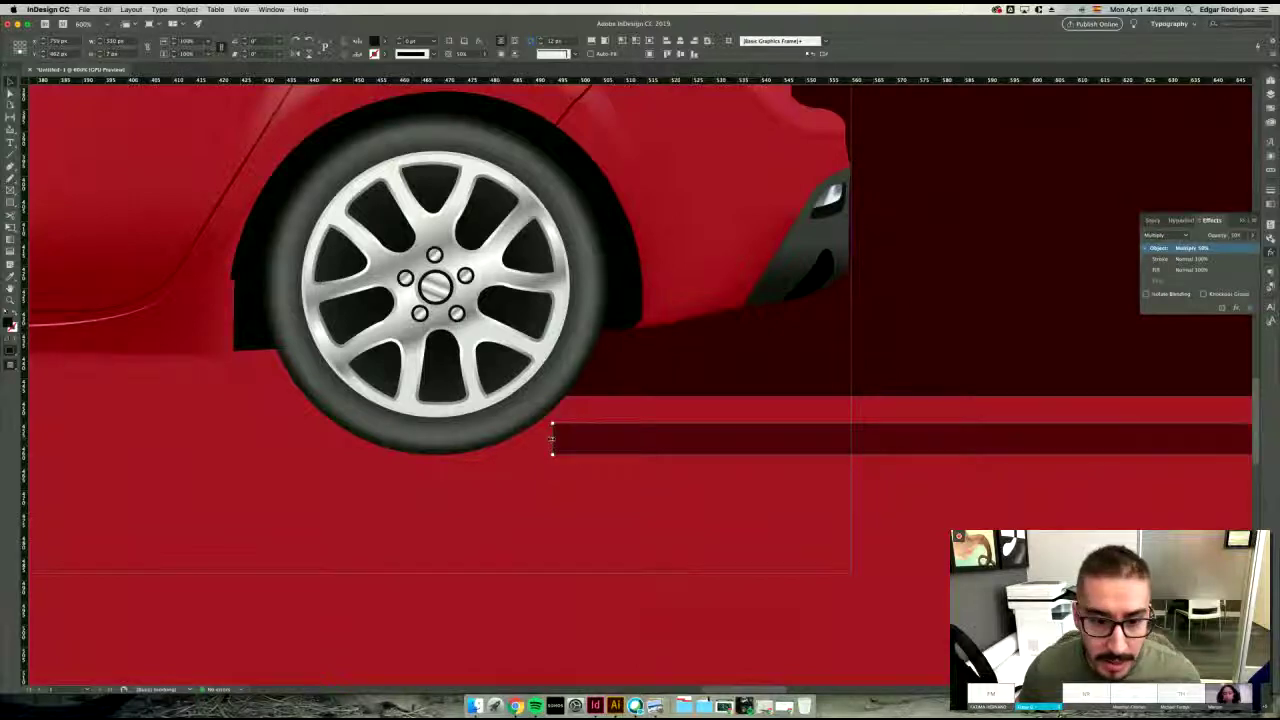
{"action": "left_click_drag", "start_coordinate": [552, 437], "coordinate": [430, 446]}
{"action": "key", "text": "super+minus"}
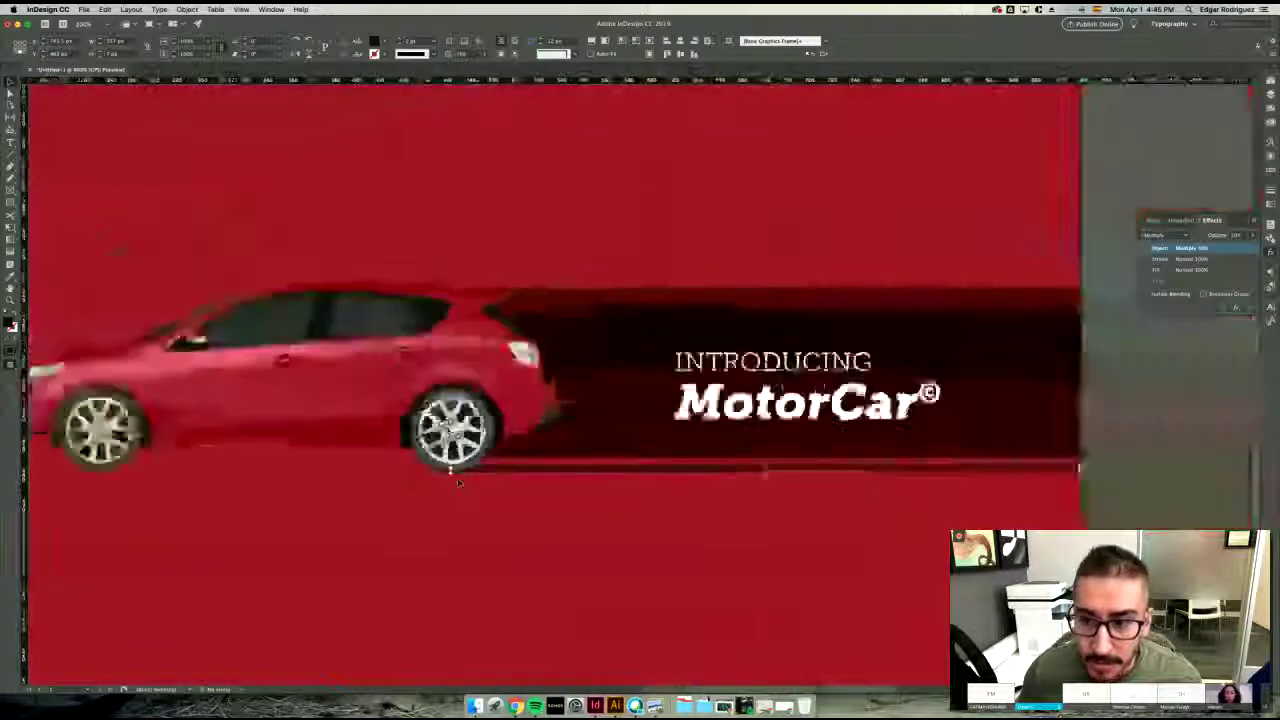
{"action": "scroll", "coordinate": [459, 483], "scroll_direction": "down", "scroll_amount": 2}
{"action": "scroll", "coordinate": [459, 483], "scroll_direction": "left", "scroll_amount": 2}
{"action": "scroll", "coordinate": [470, 475], "scroll_direction": "down", "scroll_amount": 2}
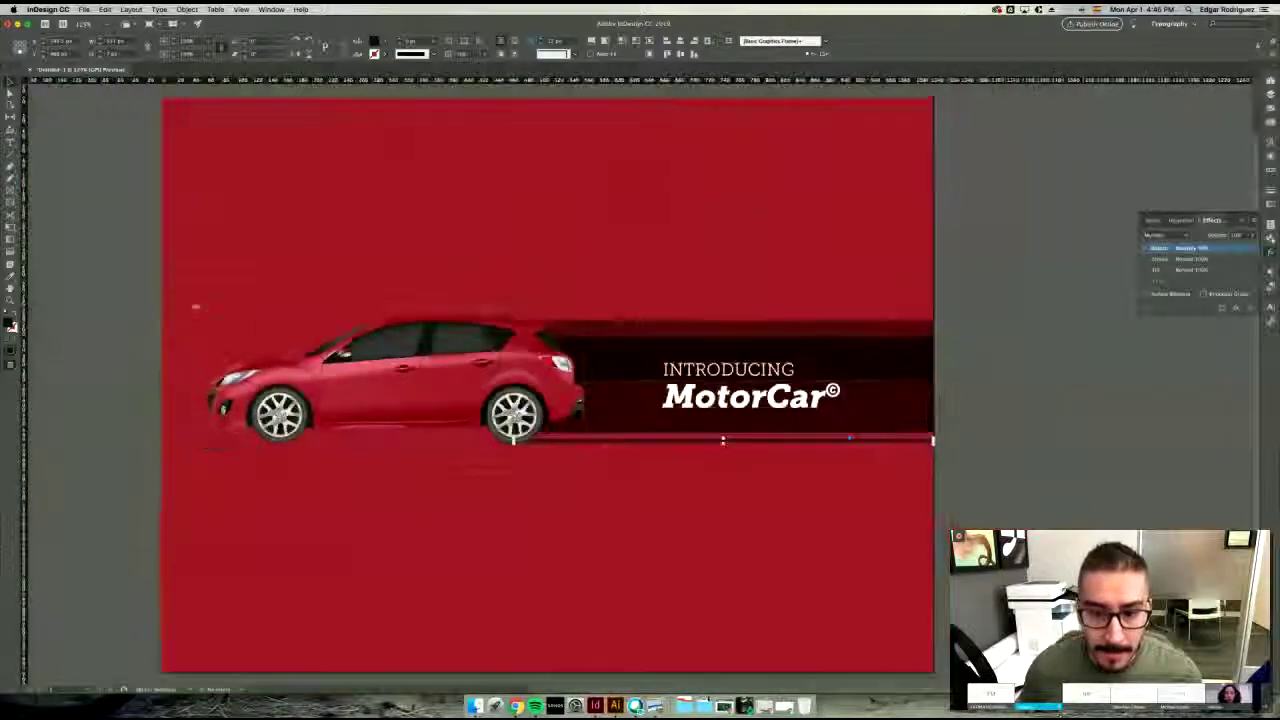
{"action": "key", "text": "super+minus"}
{"action": "key", "text": "super+minus"}
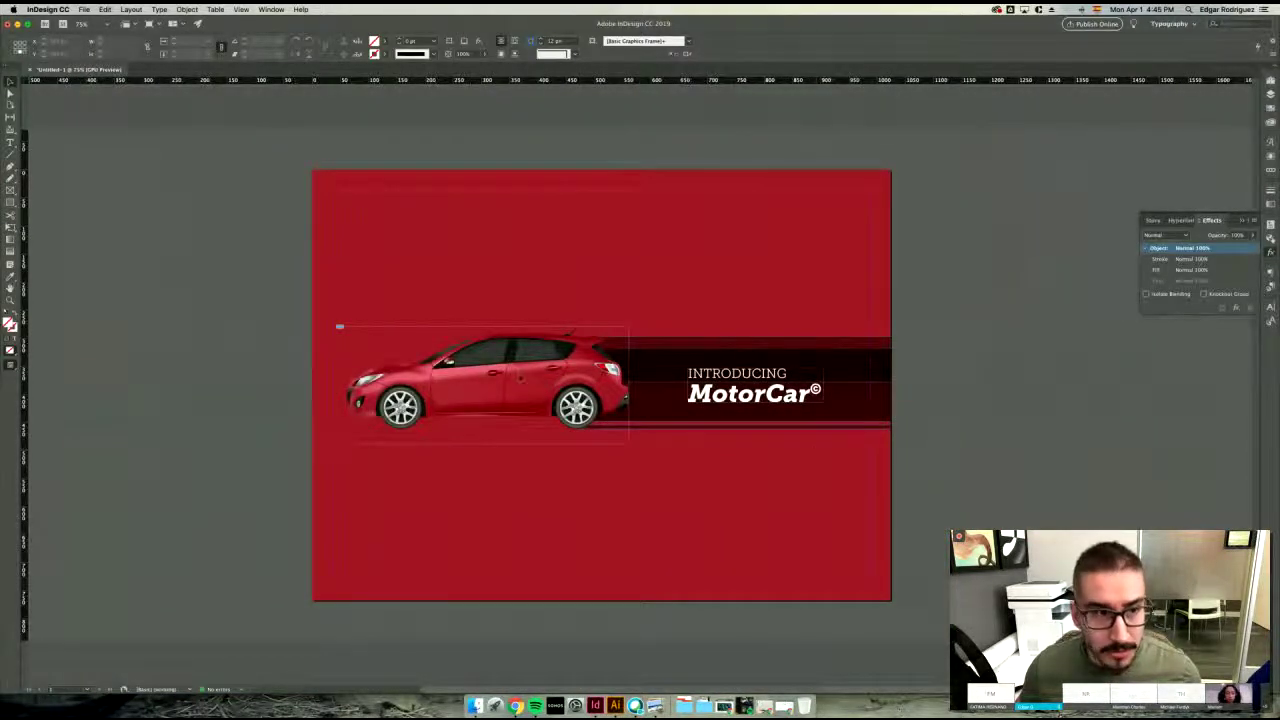
- Preview the slide and select the car, heading and dark bands together, leaving out the red background
{"action": "key", "text": "w"}
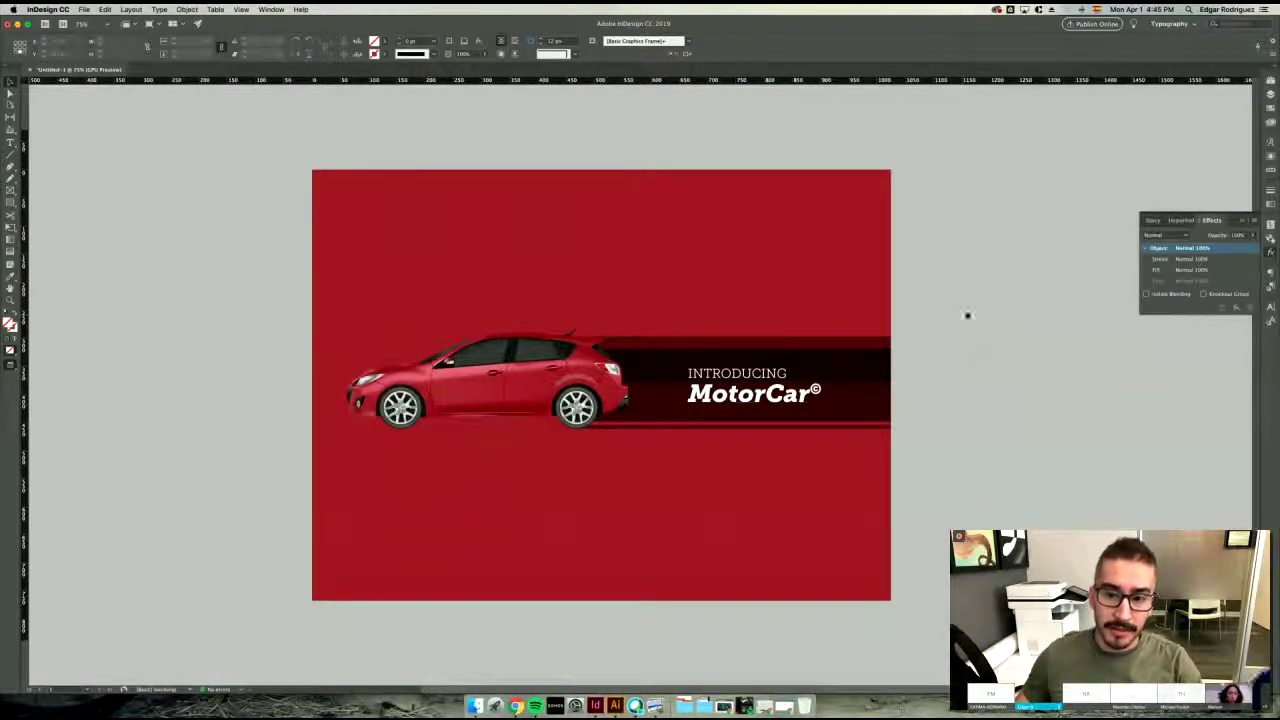
{"action": "left_click_drag", "start_coordinate": [951, 310], "coordinate": [457, 455]}
{"action": "left_click_drag", "start_coordinate": [960, 278], "coordinate": [510, 459]}
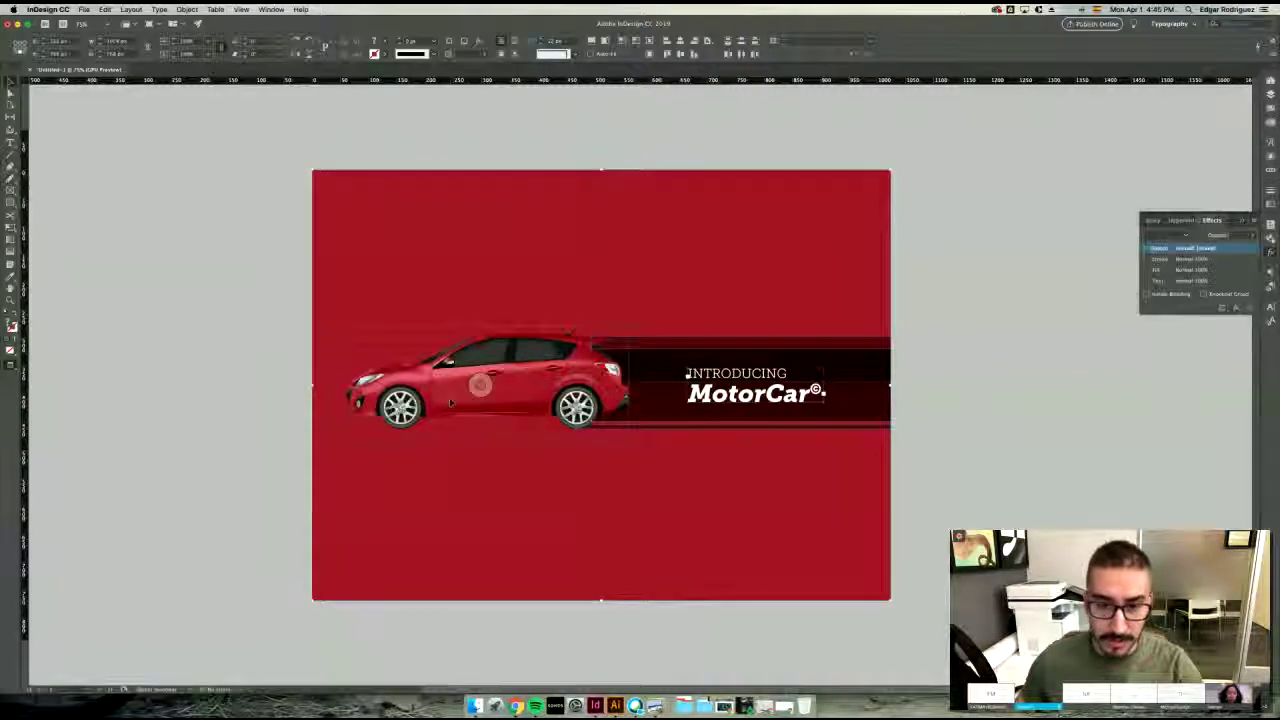
{"action": "left_click", "coordinate": [630, 231], "text": "shift"}
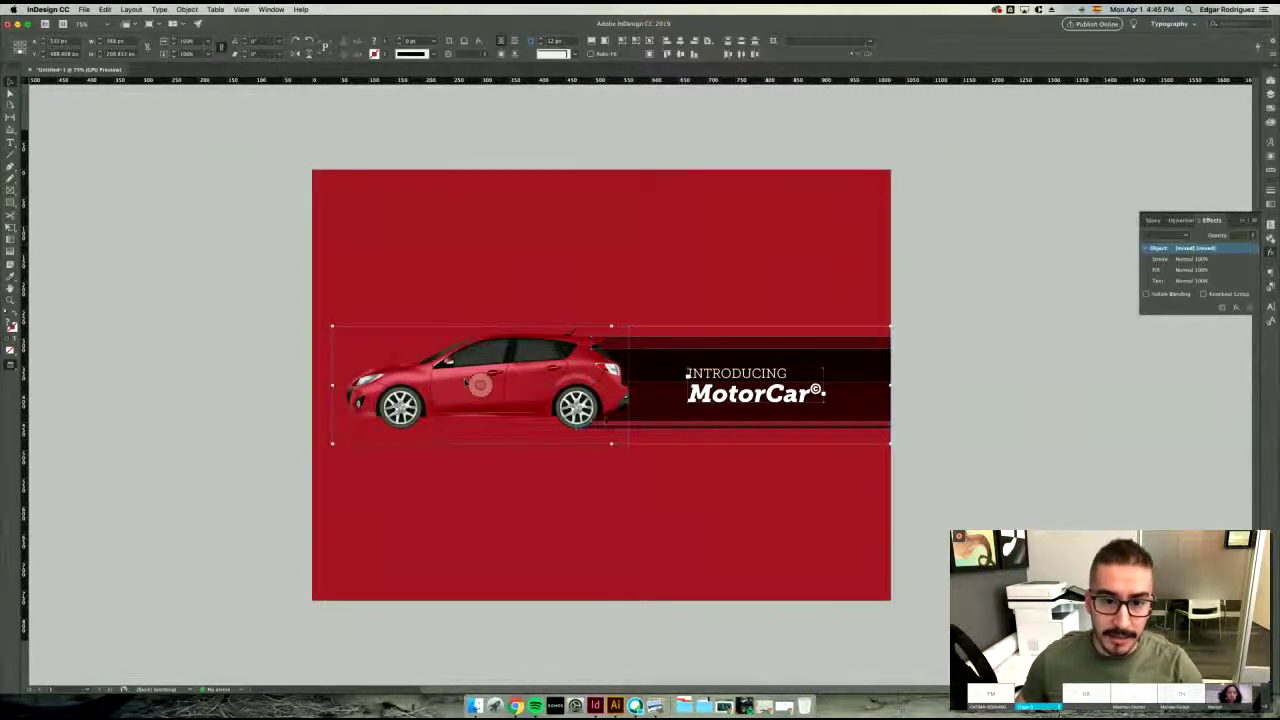
{"action": "left_click", "coordinate": [480, 385]}
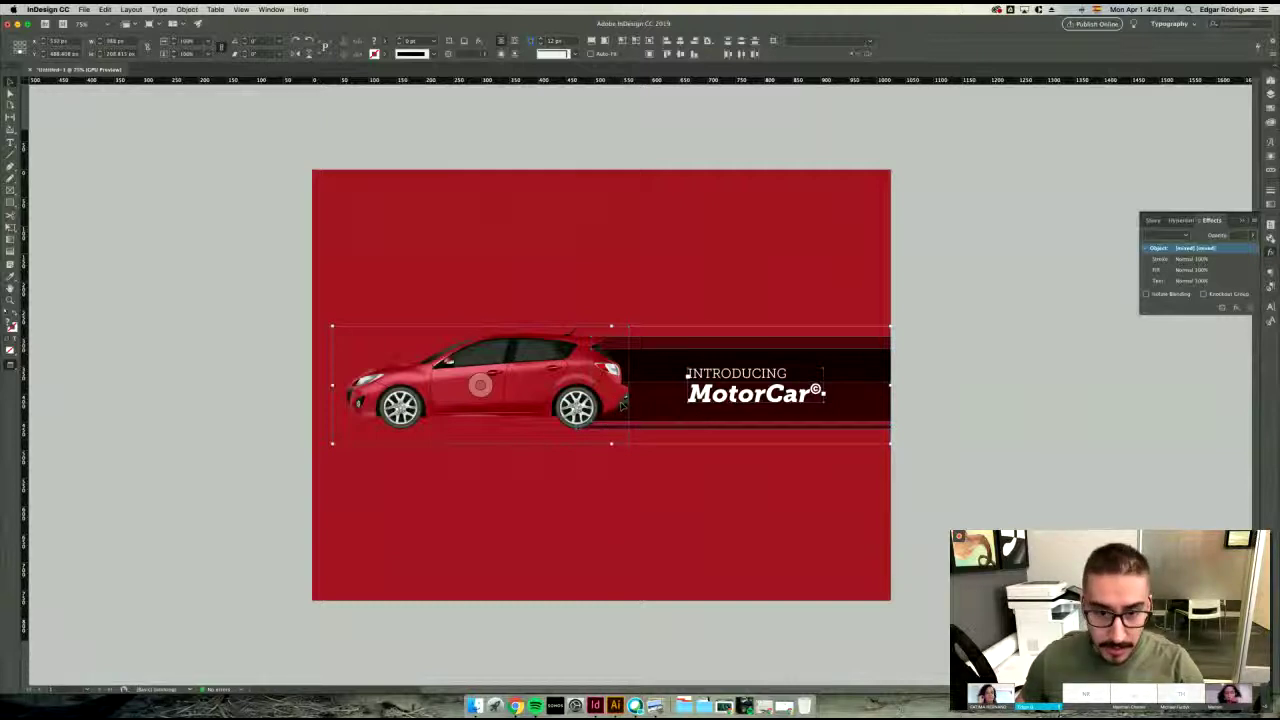
{"action": "mouse_move", "coordinate": [622, 405]}
{"action": "left_mouse_down"}
{"action": "mouse_move", "coordinate": [640, 422]}
{"action": "mouse_move", "coordinate": [624, 390]}
{"action": "mouse_move", "coordinate": [618, 450]}
{"action": "mouse_move", "coordinate": [612, 410]}
{"action": "left_mouse_up"}
{"action": "left_click", "coordinate": [477, 388]}
- Examine the finished slide at several zoom levels, alternating between the clean preview and the view with frame edges
{"action": "key", "text": "w"}
{"action": "left_click", "coordinate": [985, 421]}
{"action": "key", "text": "w"}
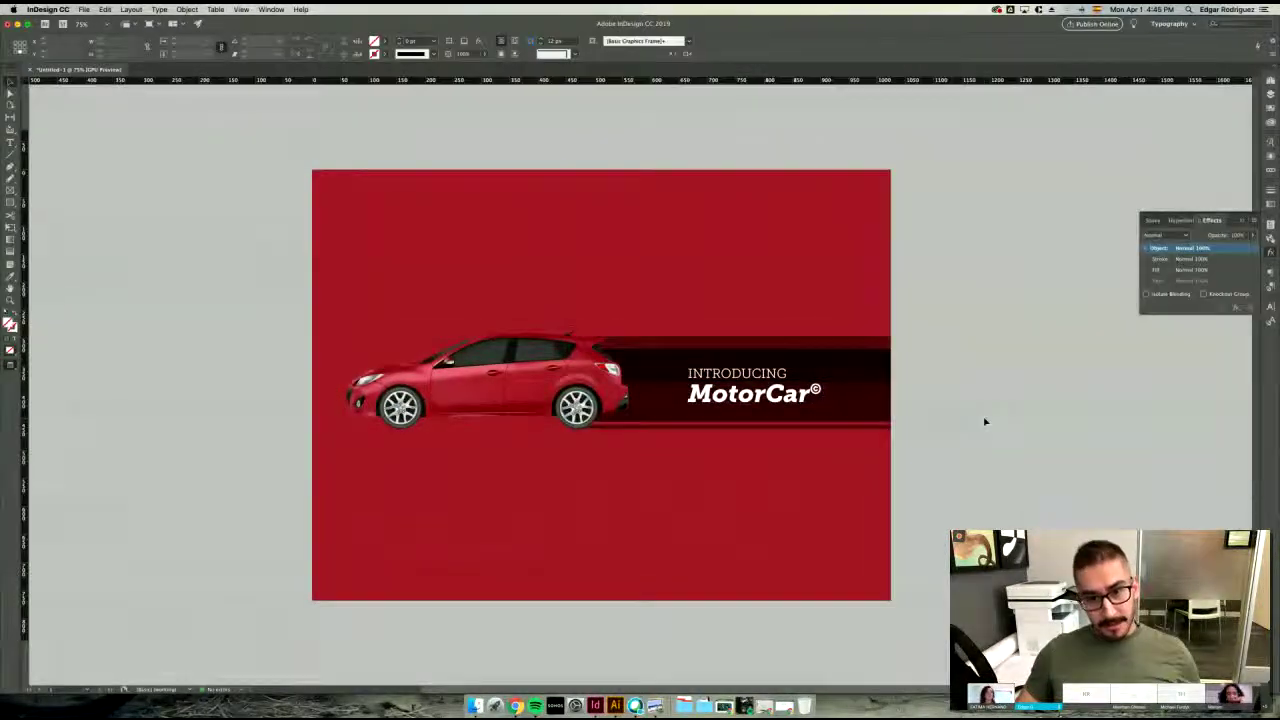
{"action": "key", "text": "w"}
{"action": "left_click_drag", "start_coordinate": [723, 248], "coordinate": [766, 248]}
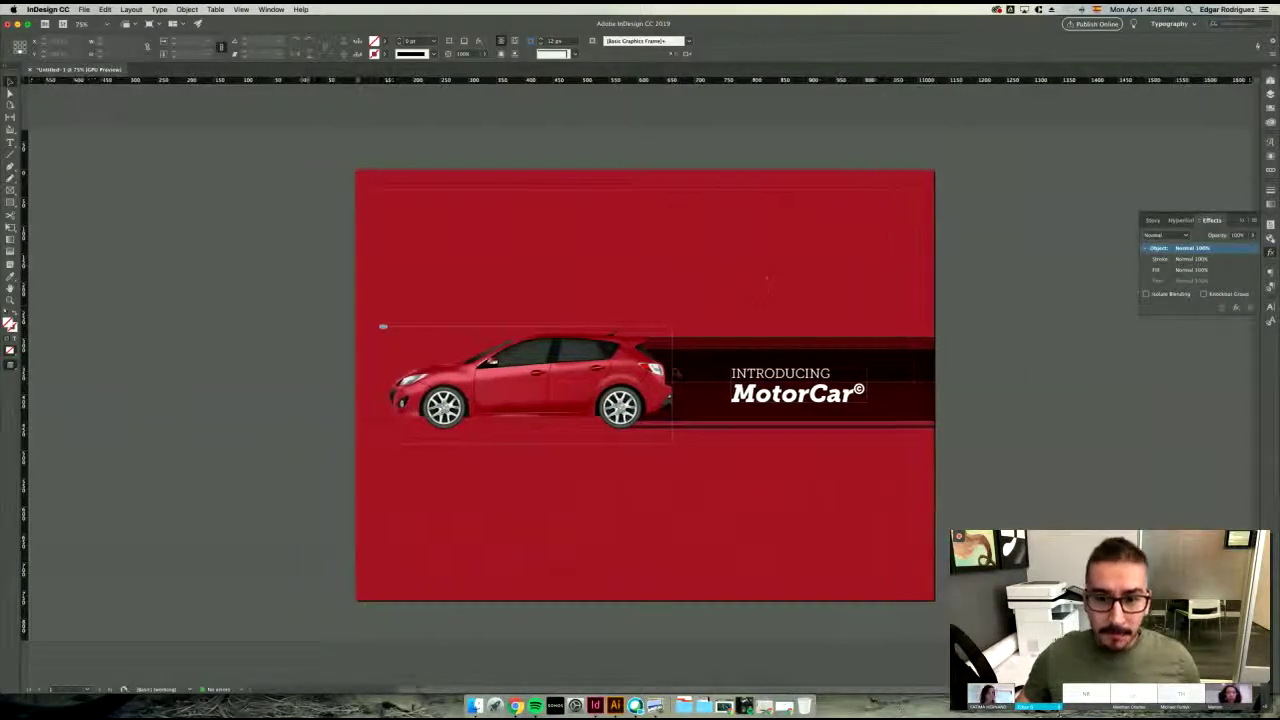
{"action": "key", "text": "super+equal"}
{"action": "left_click_drag", "start_coordinate": [683, 389], "coordinate": [580, 331]}
{"action": "scroll", "coordinate": [543, 375], "scroll_direction": "up", "scroll_amount": 1}
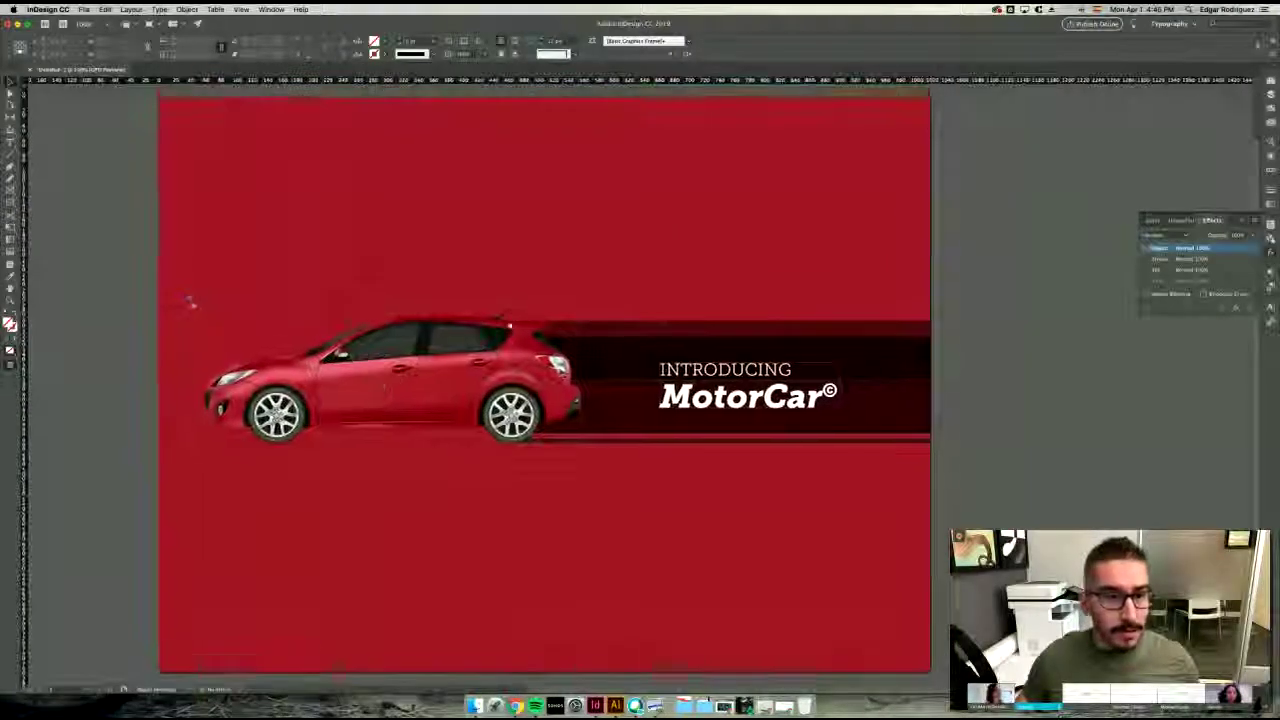
{"action": "key", "text": "super+minus"}
{"action": "key", "text": "super+minus"}
{"action": "key", "text": "super+equal"}
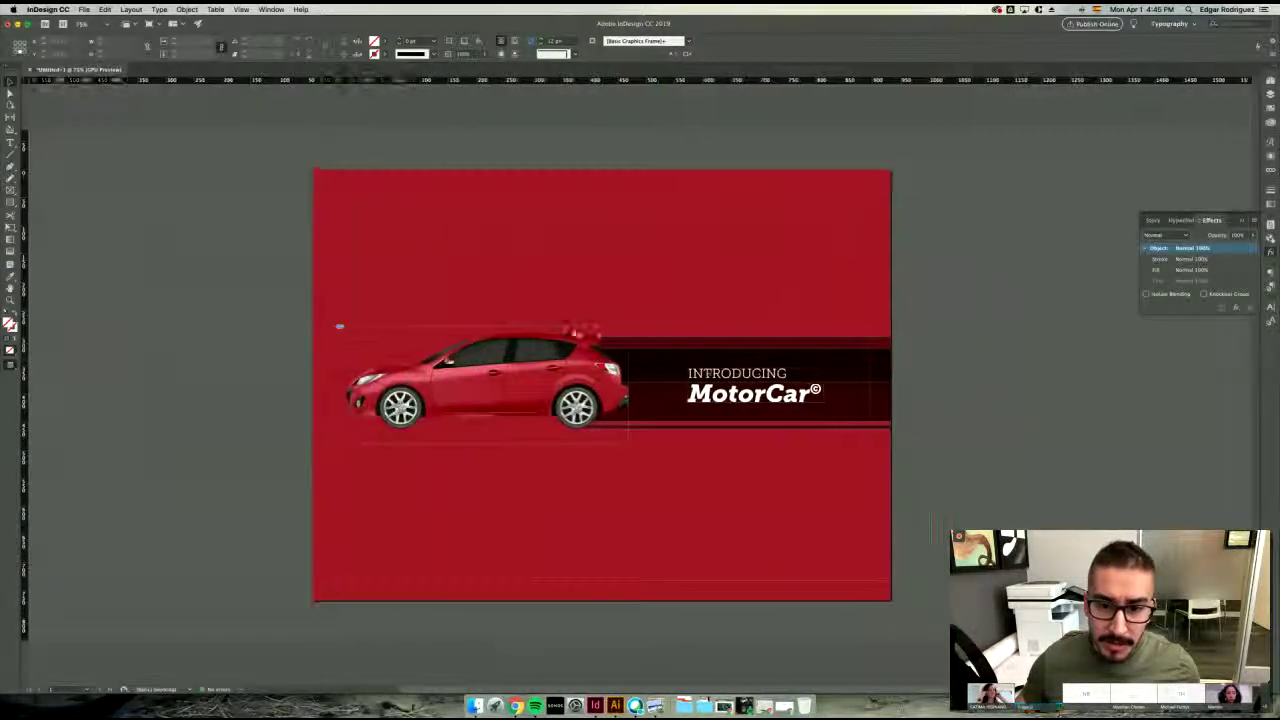
{"action": "key", "text": "w"}
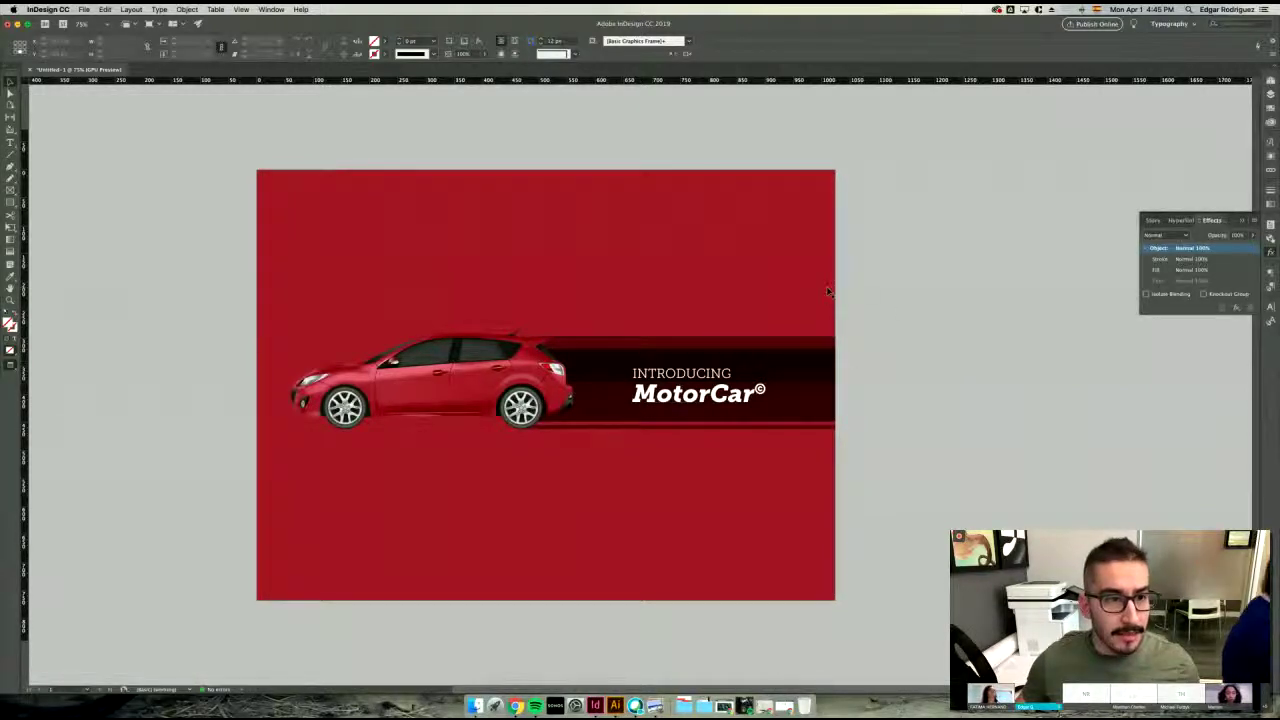
{"action": "key", "text": "w"}
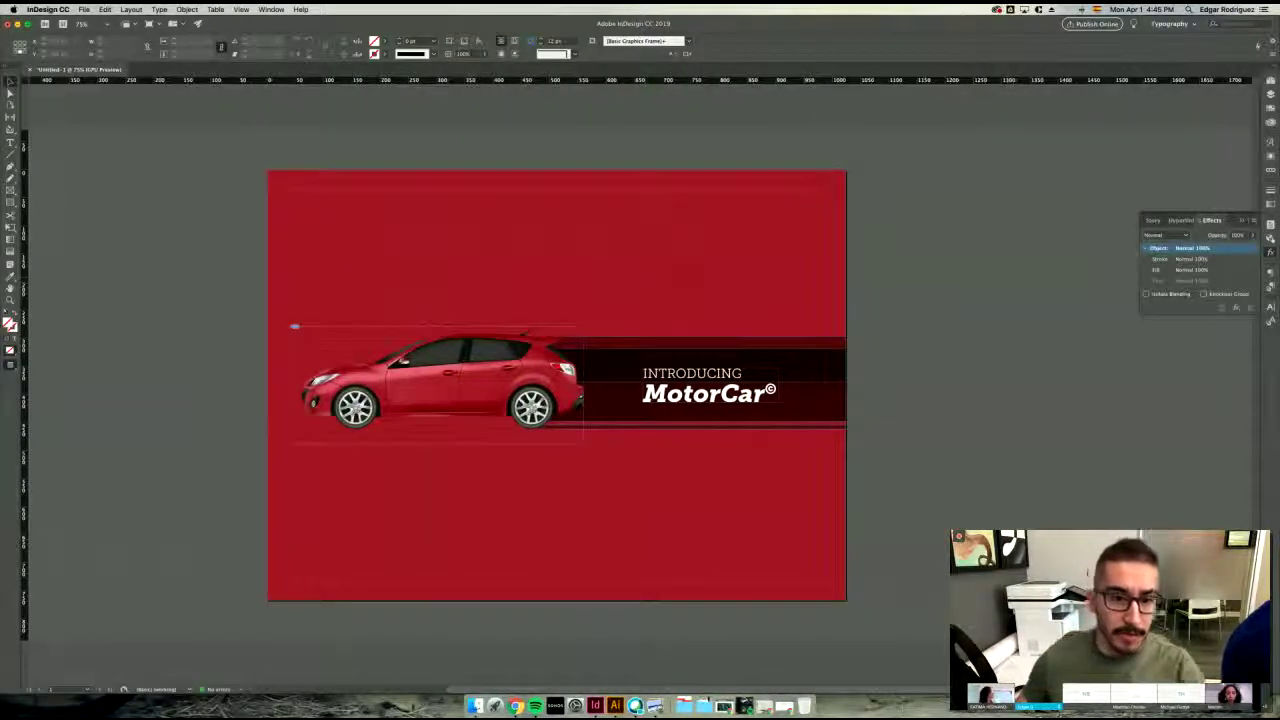
{"action": "left_click", "coordinate": [435, 385]}
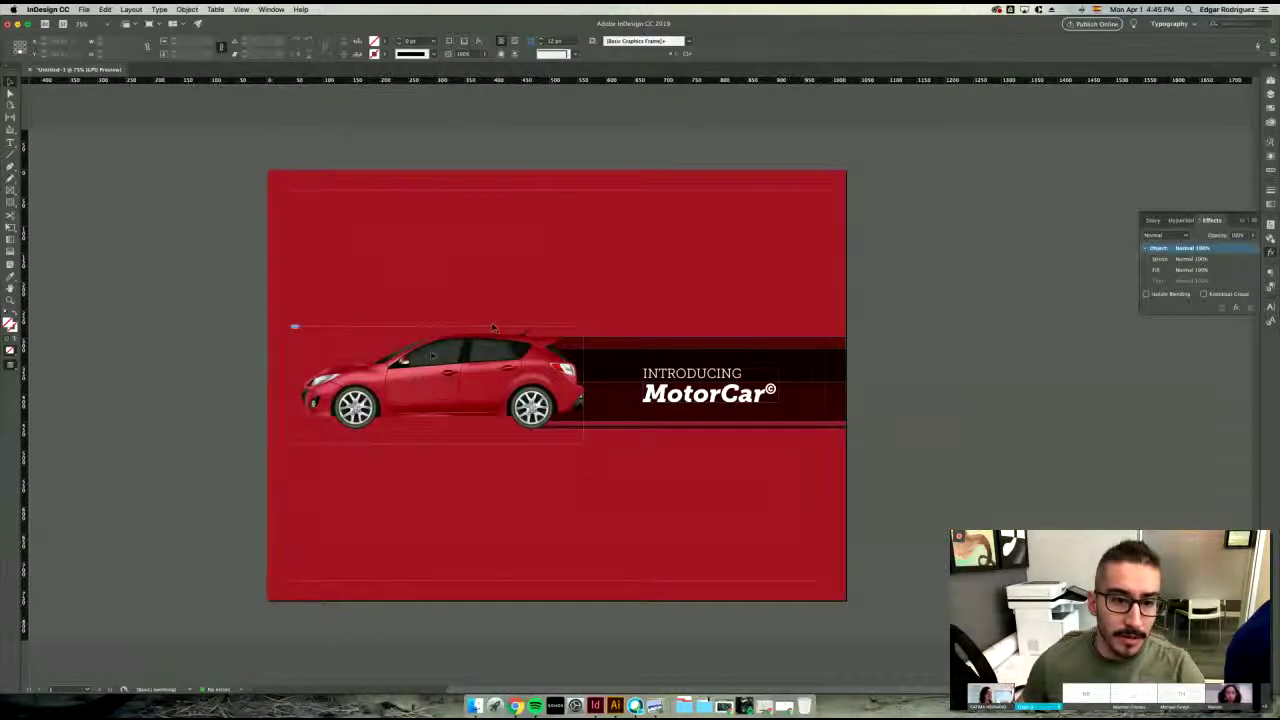
{"action": "left_click", "coordinate": [435, 385]}
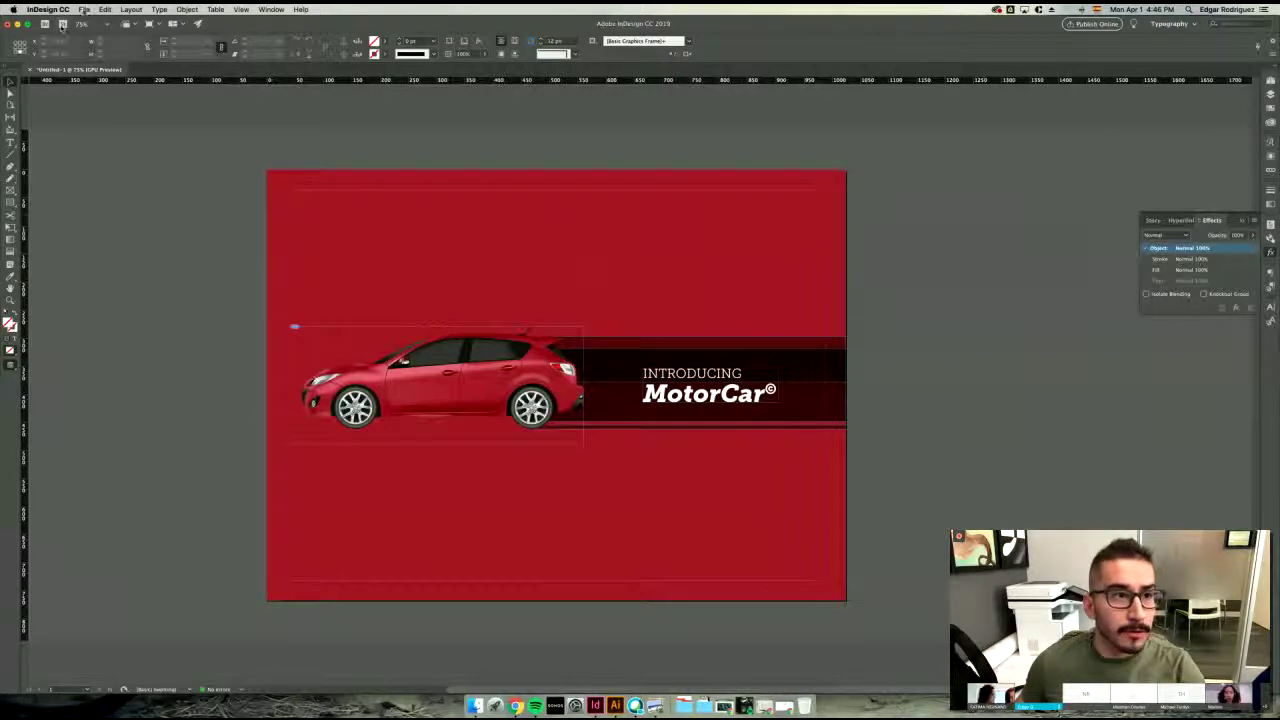
{"action": "left_click", "coordinate": [84, 9]}
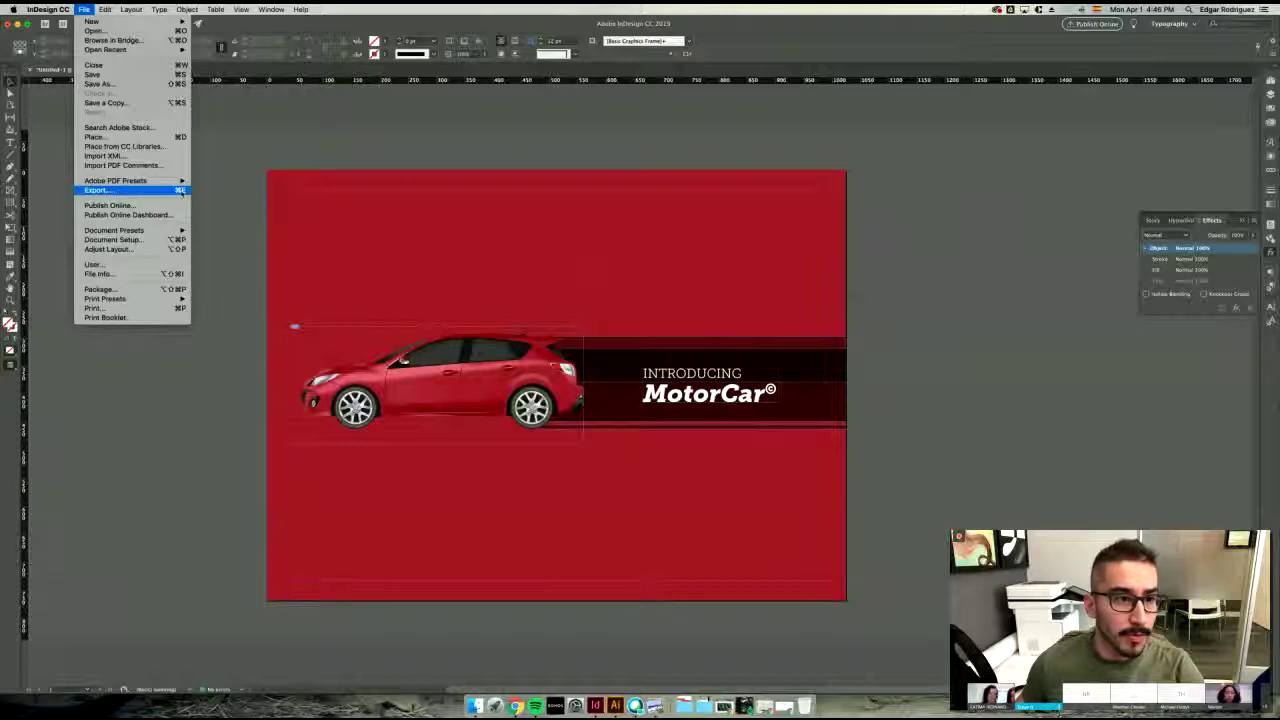
{"action": "left_click", "coordinate": [186, 192]}
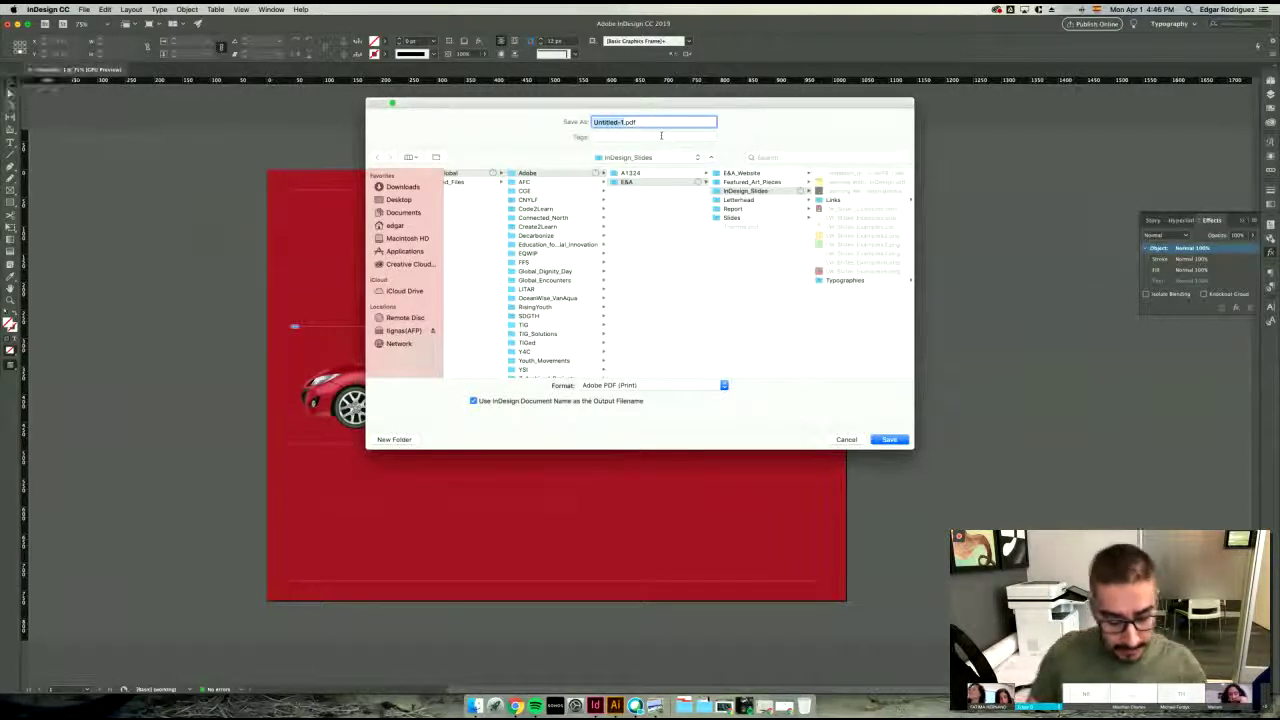
{"action": "type", "text": "example"}
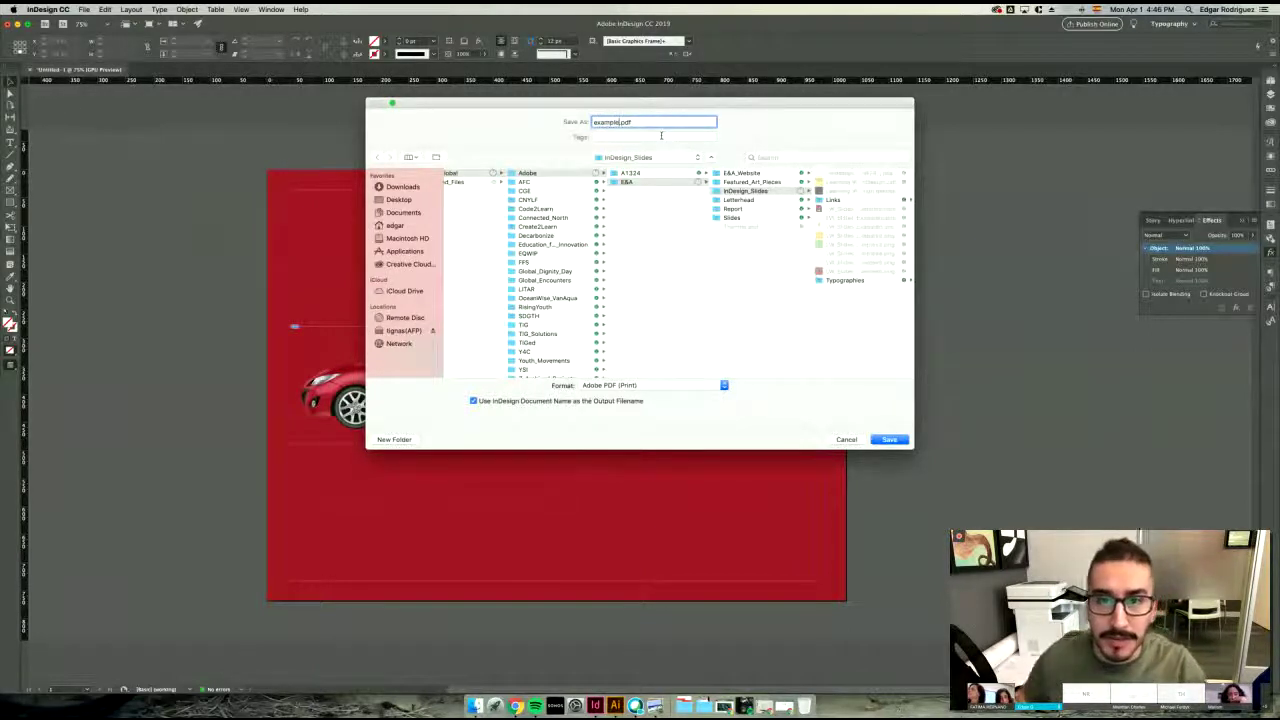
{"action": "key", "text": "Tab"}
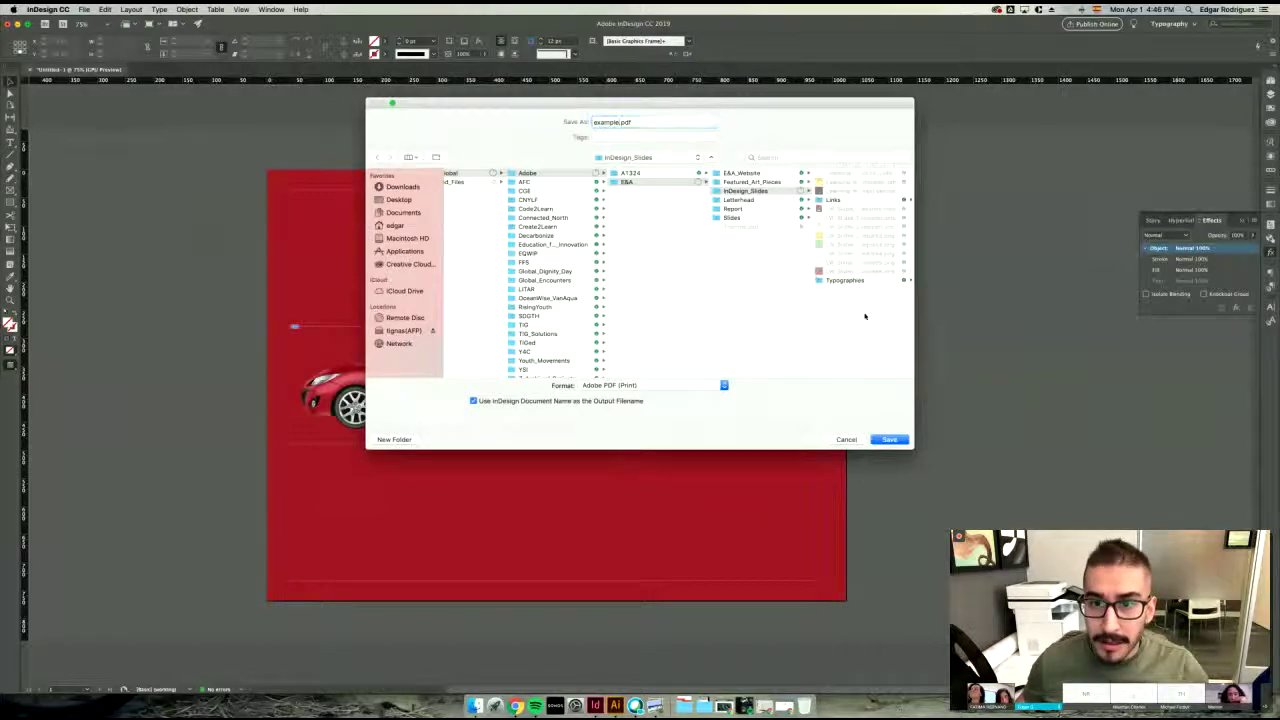
{"action": "left_click", "coordinate": [888, 439]}
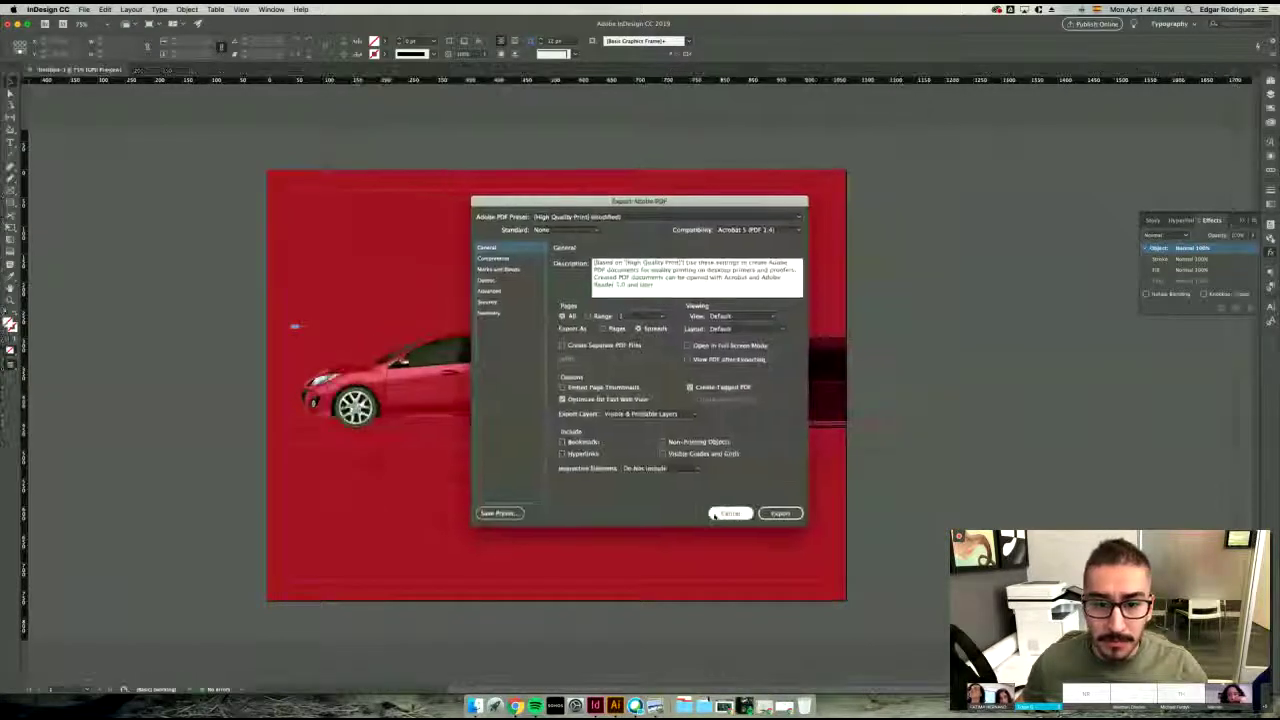
{"action": "key", "text": "Return"}
- Start exporting the slide in Adobe PDF (Print) format under the file name example.pdf
{"action": "left_click", "coordinate": [84, 9]}
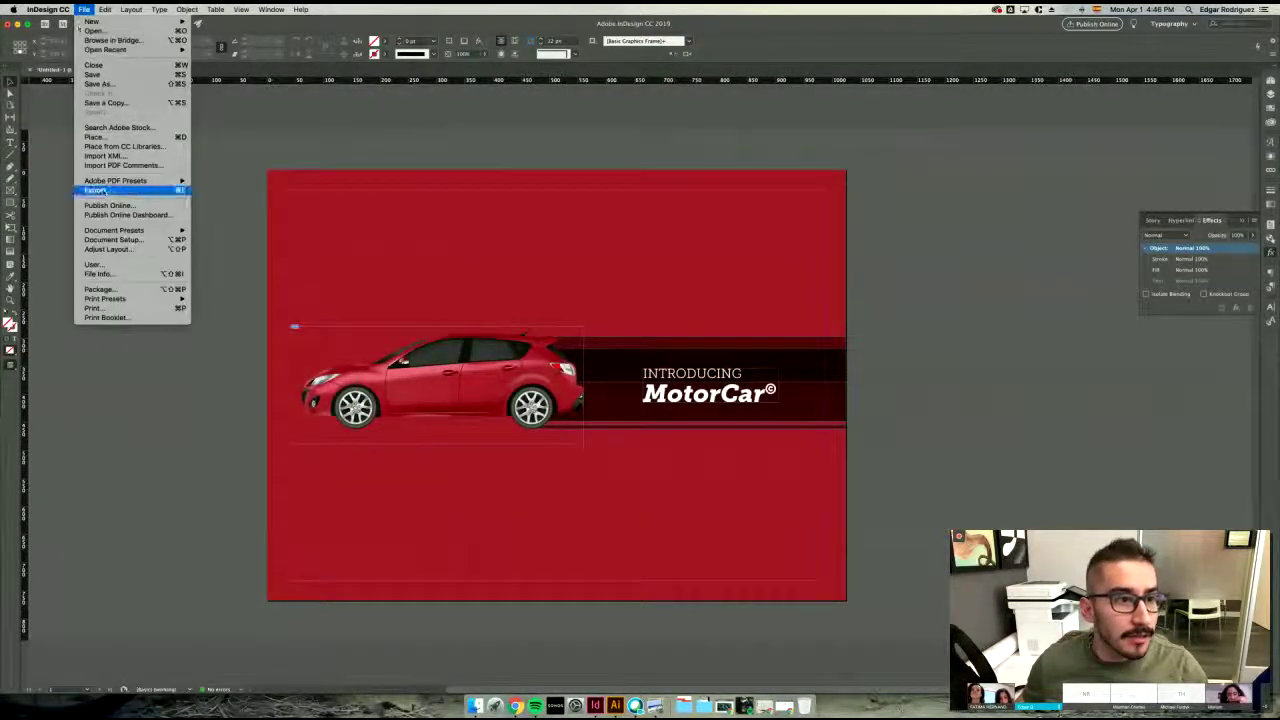
{"action": "left_click", "coordinate": [150, 190]}
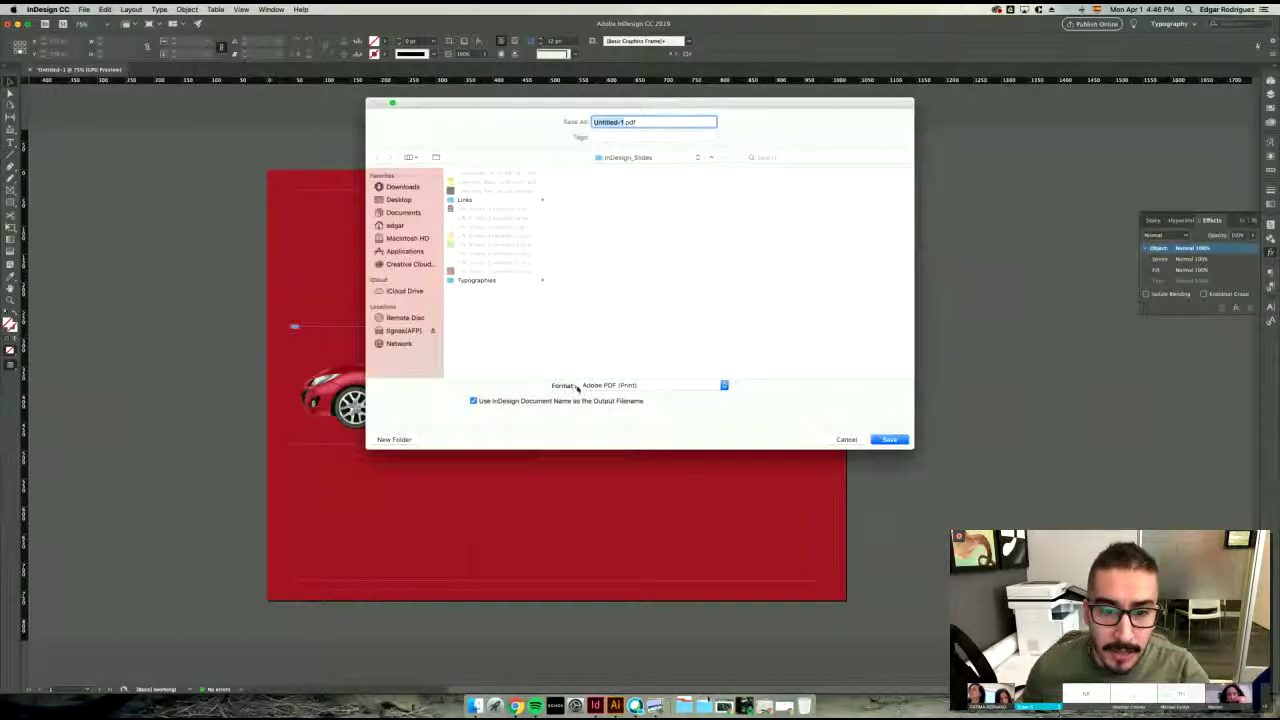
{"action": "left_click", "coordinate": [592, 387]}
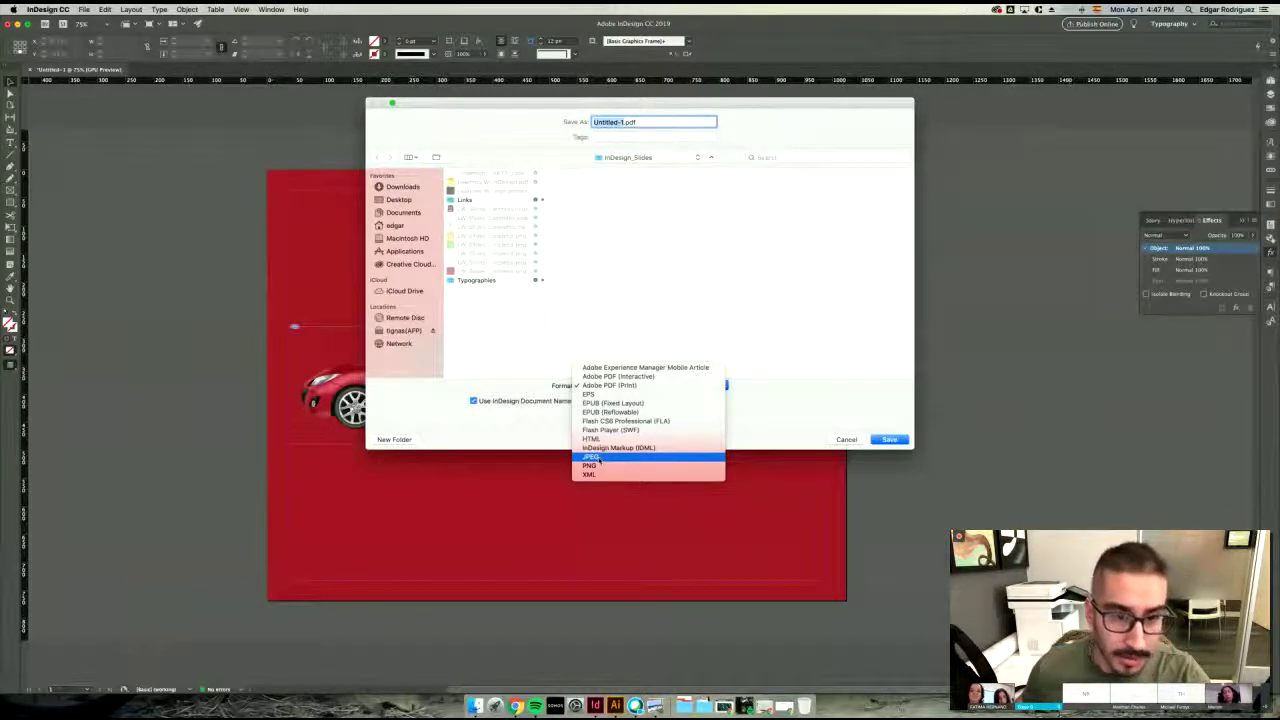
{"action": "left_click", "coordinate": [608, 385]}
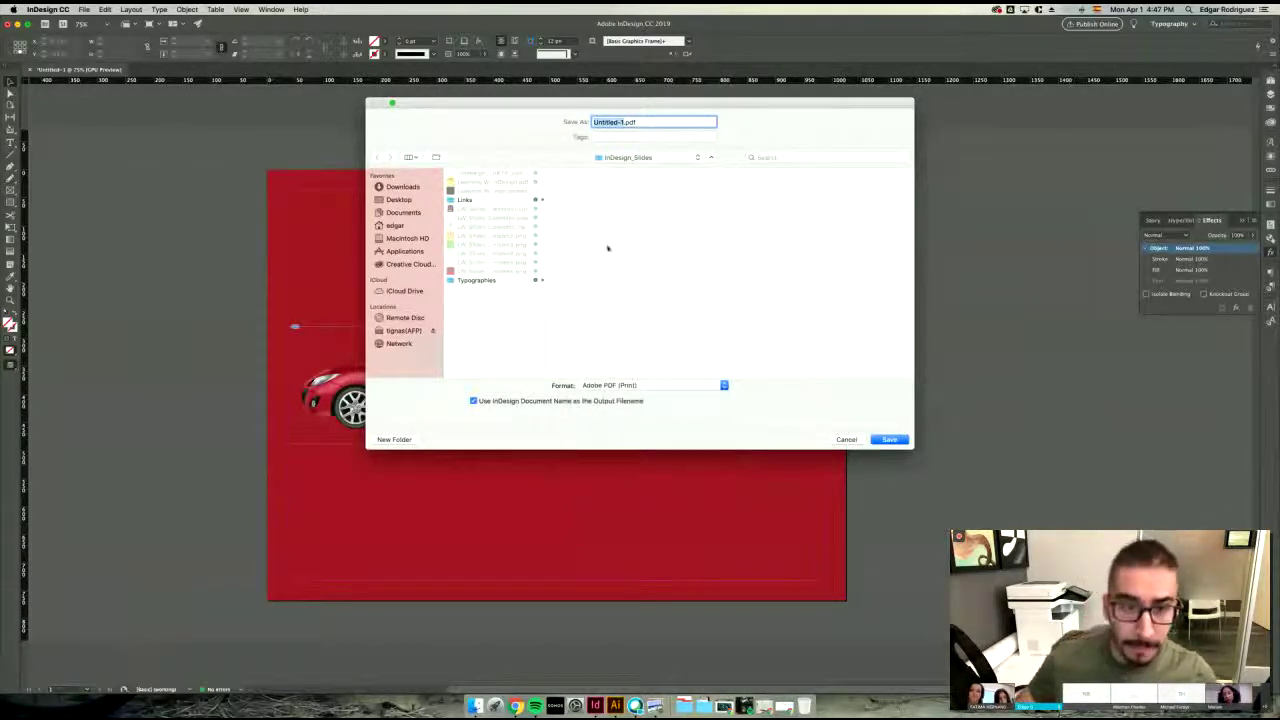
{"action": "type", "text": "example"}
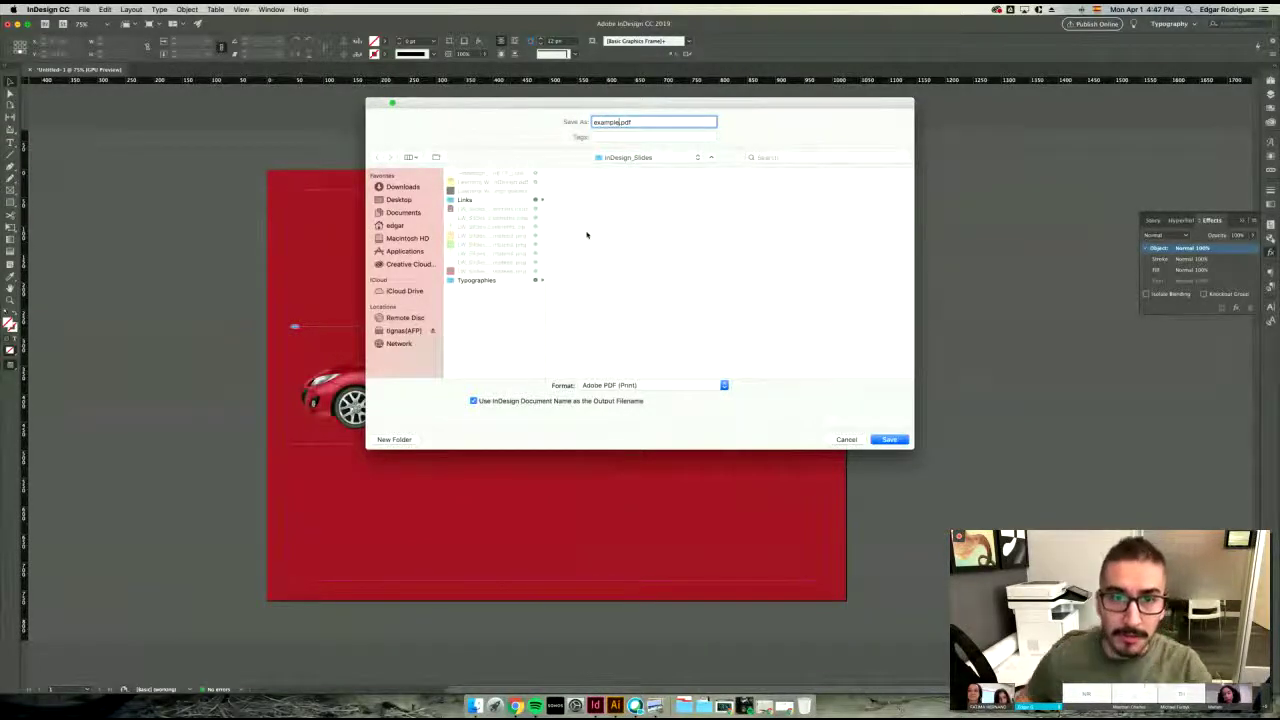
{"action": "left_click", "coordinate": [887, 440]}
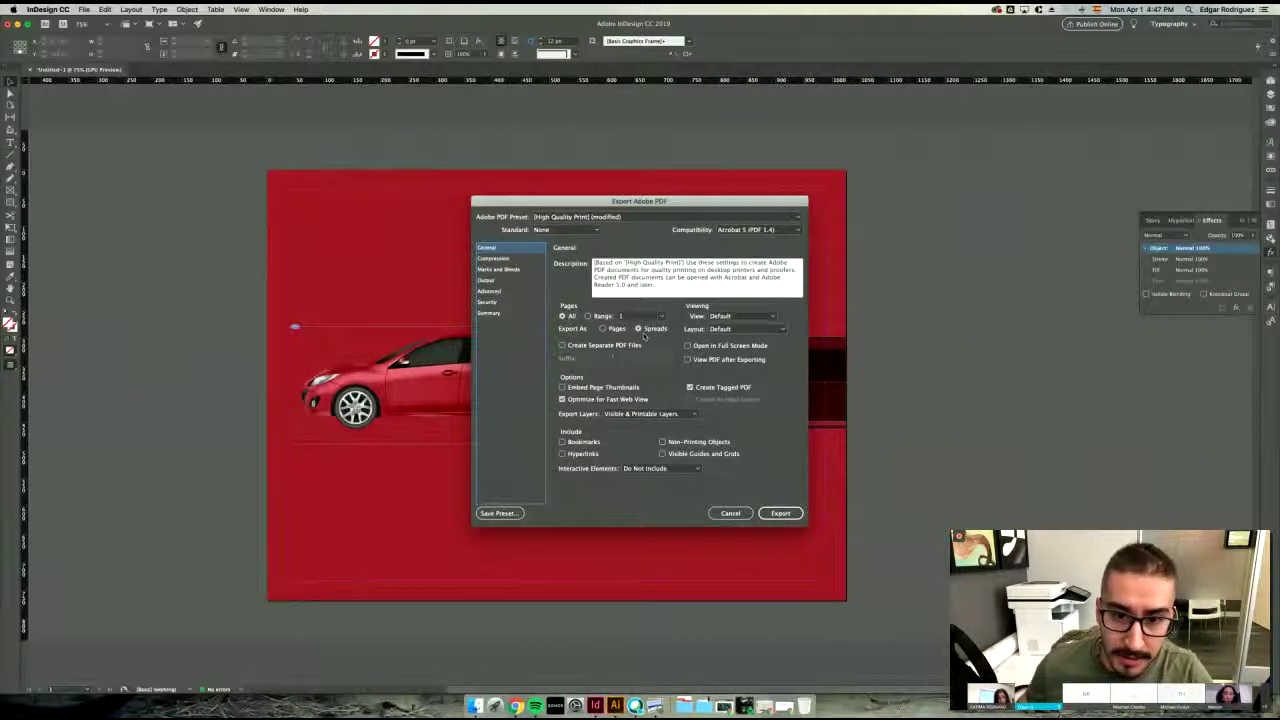
- Set the PDF to export as individual pages instead of spreads
{"action": "left_click", "coordinate": [617, 329]}
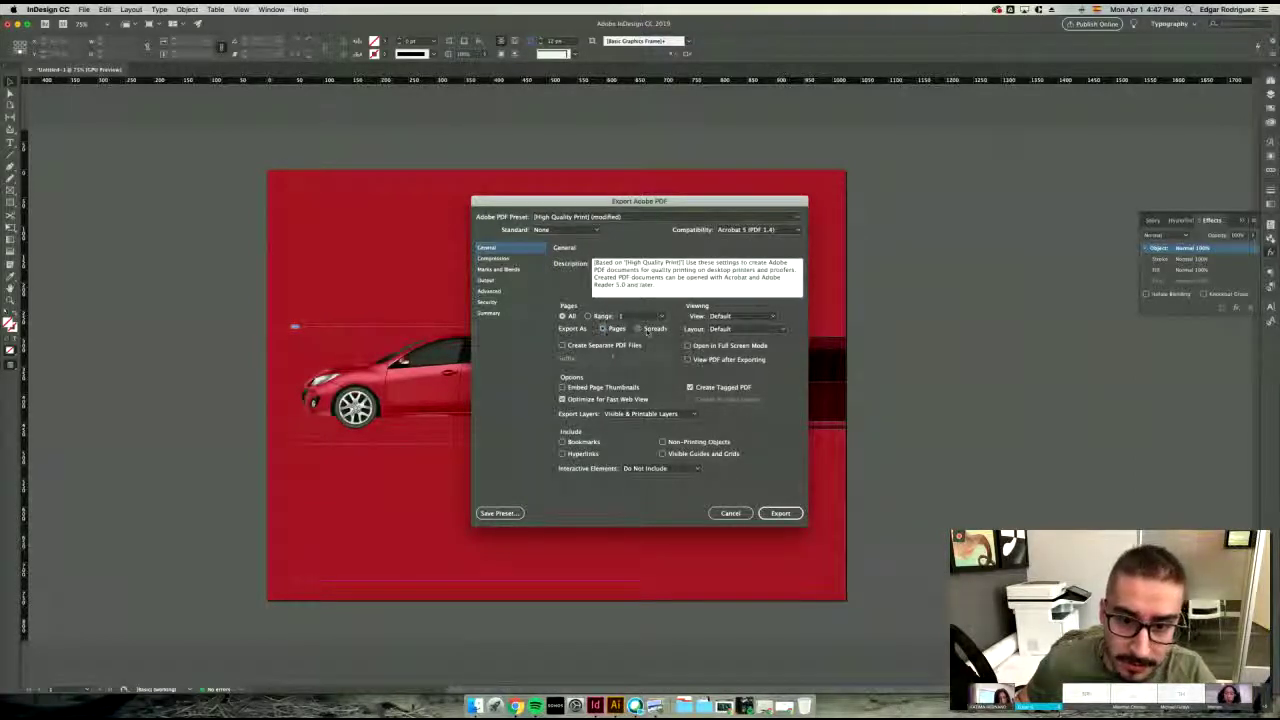
{"action": "left_click", "coordinate": [637, 329]}
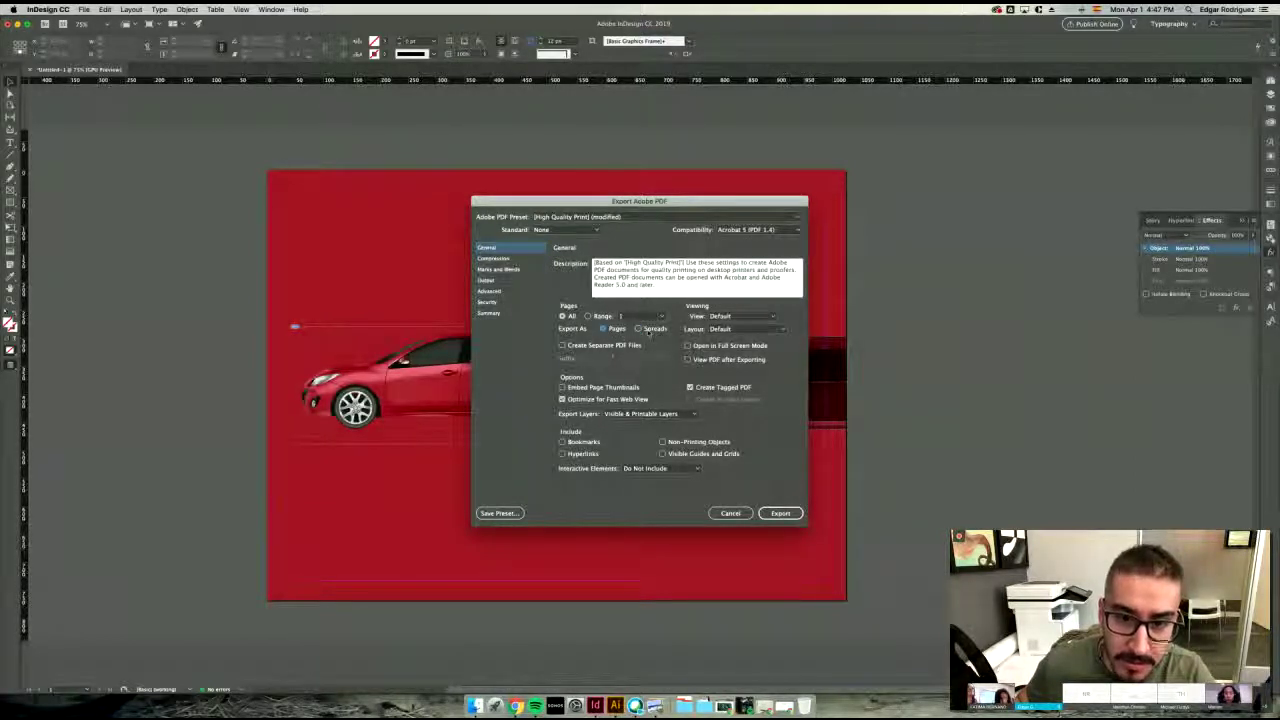
{"action": "left_click", "coordinate": [612, 329]}
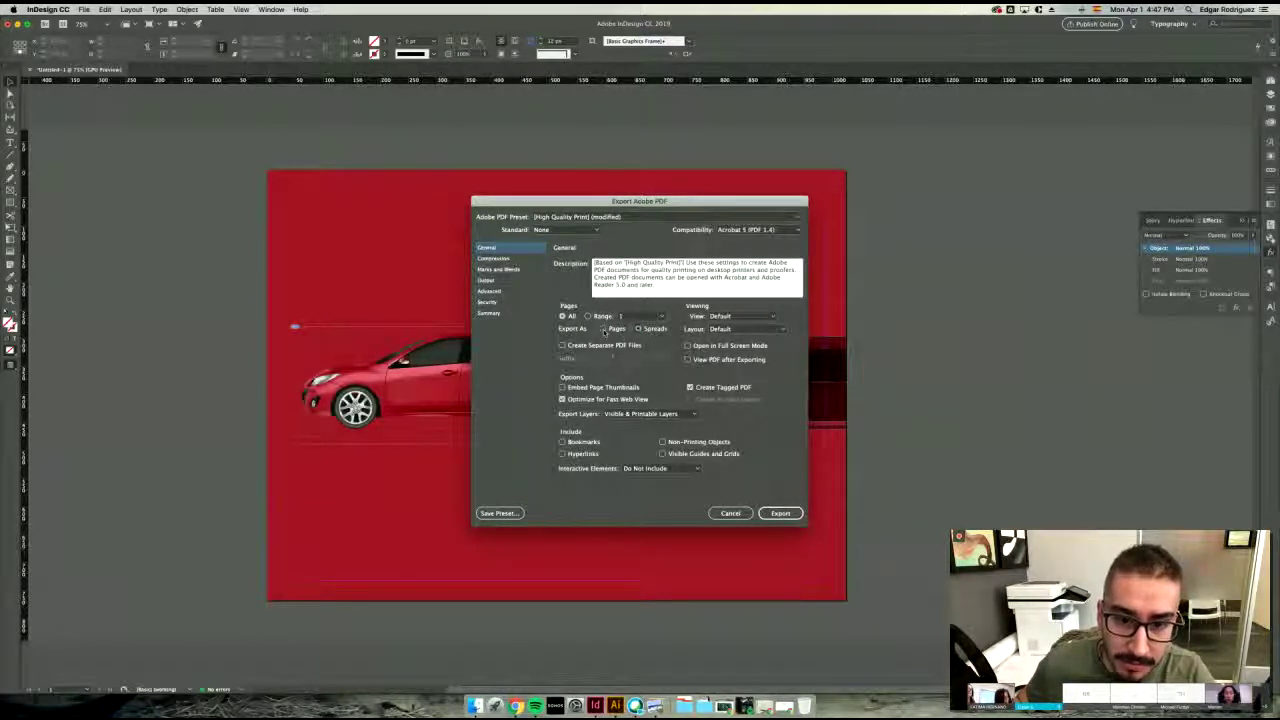
- Examine the PDF export settings for compression, marks and bleeds, output, advanced options, security and summary
{"action": "left_click", "coordinate": [505, 259]}
{"action": "left_click", "coordinate": [509, 270]}
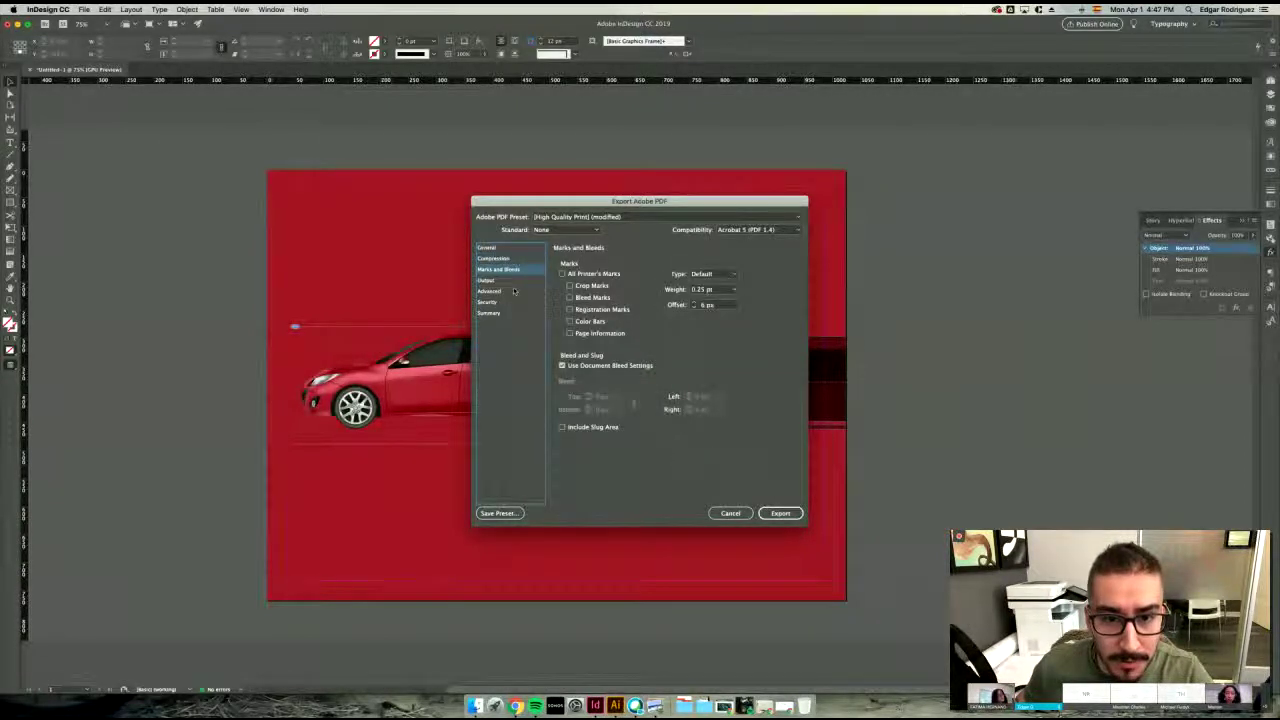
{"action": "left_click", "coordinate": [514, 281]}
{"action": "left_click", "coordinate": [514, 292]}
{"action": "left_click", "coordinate": [514, 302]}
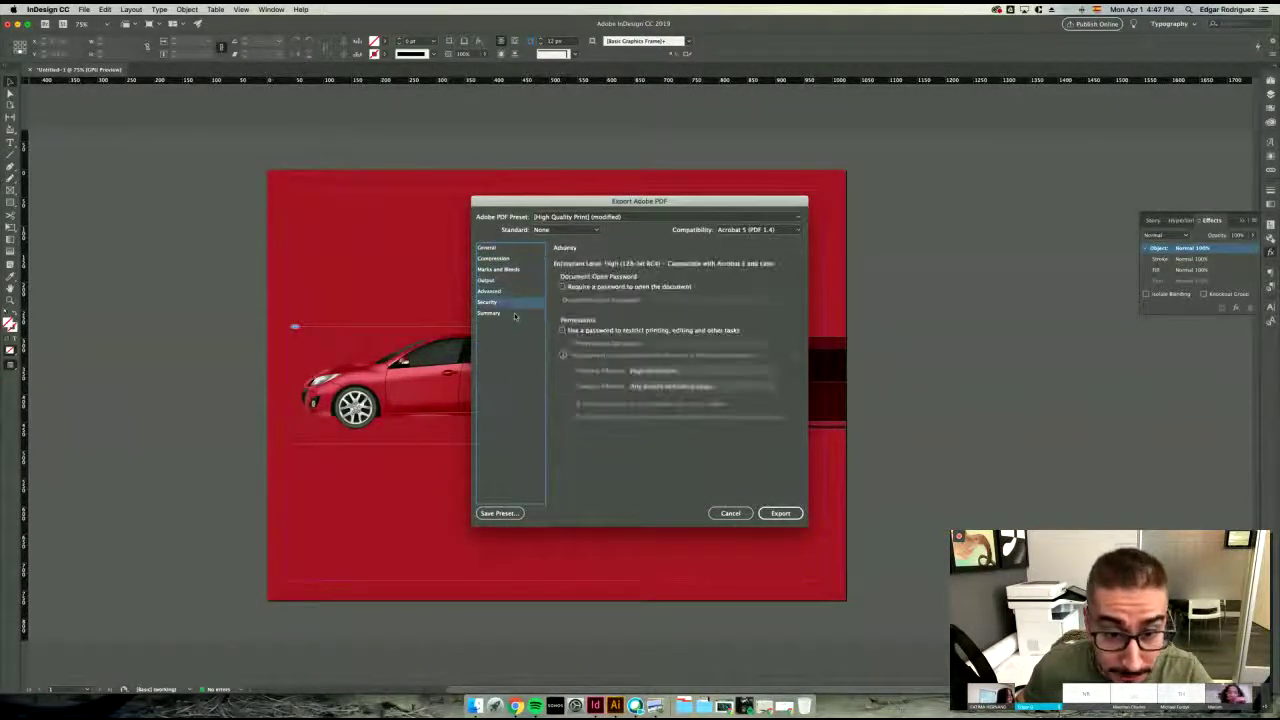
{"action": "left_click", "coordinate": [505, 313]}
{"action": "left_click", "coordinate": [506, 258]}
{"action": "left_click", "coordinate": [510, 248]}
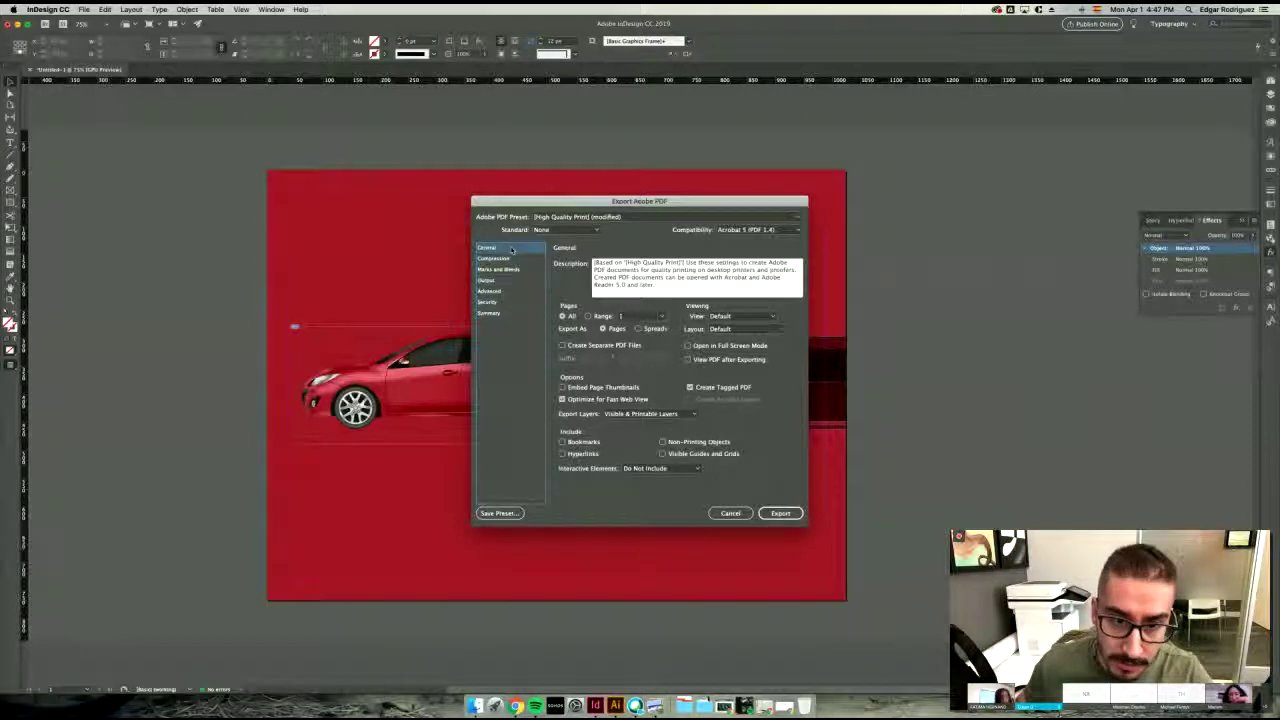
{"action": "left_click", "coordinate": [512, 259]}
{"action": "left_click", "coordinate": [514, 280]}
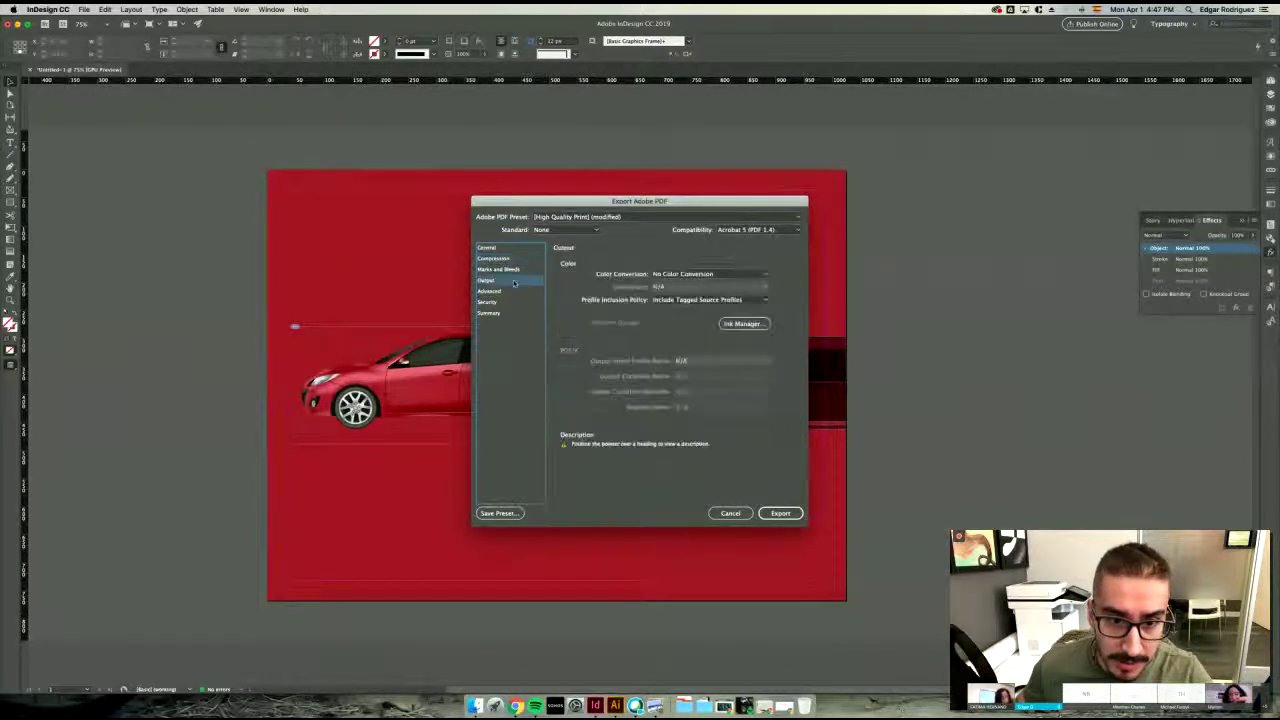
{"action": "left_click", "coordinate": [515, 291]}
{"action": "left_click", "coordinate": [515, 301]}
{"action": "left_click", "coordinate": [512, 313]}
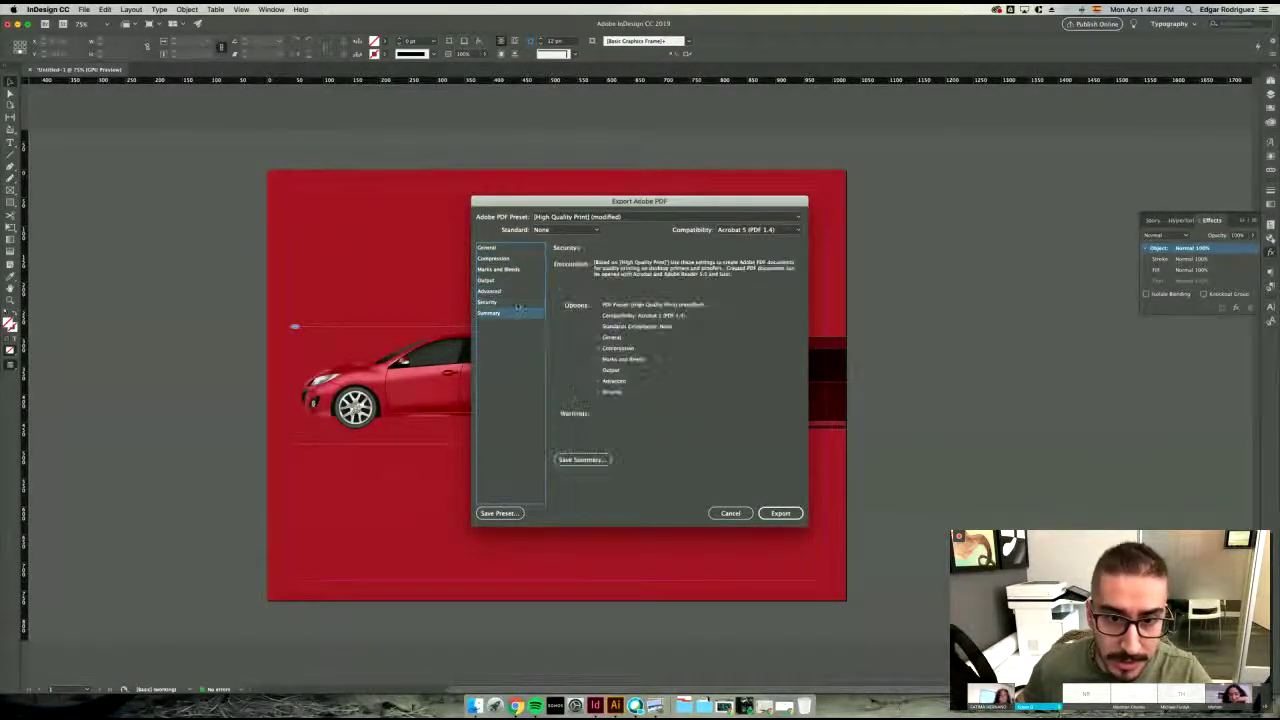
- Return to the general PDF settings and export the file
{"action": "left_click", "coordinate": [508, 248]}
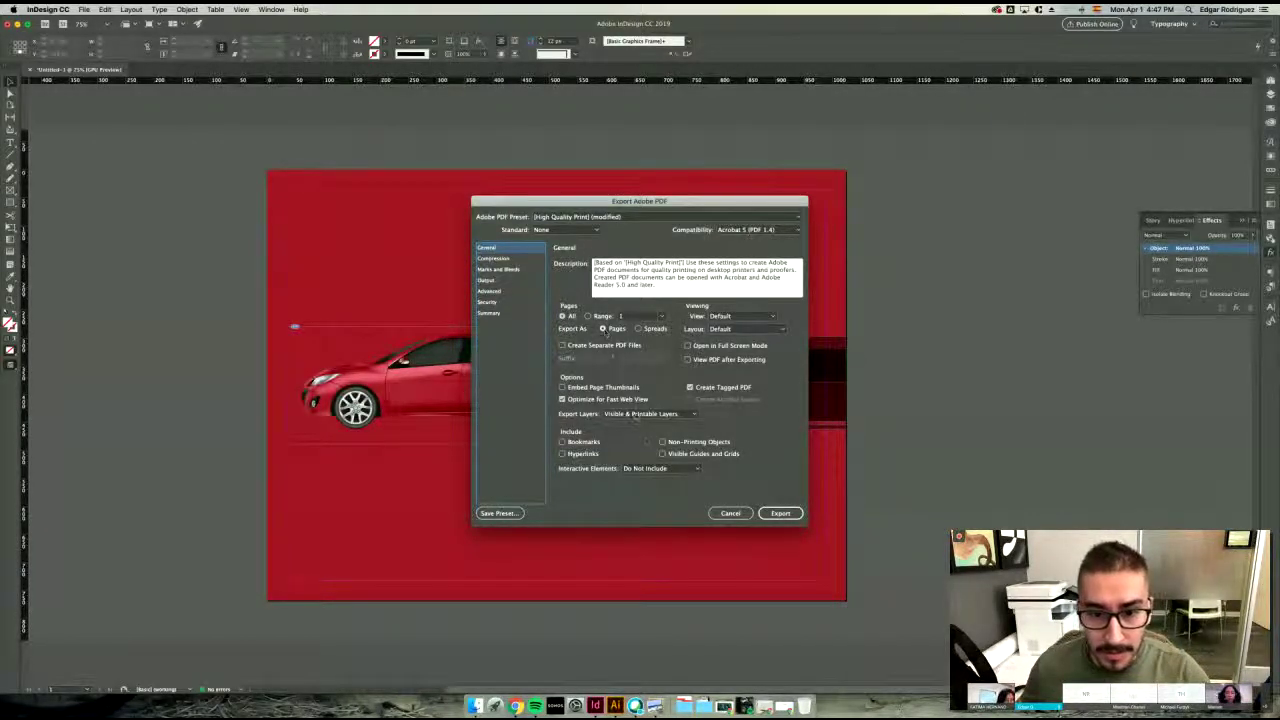
{"action": "left_click", "coordinate": [780, 514]}
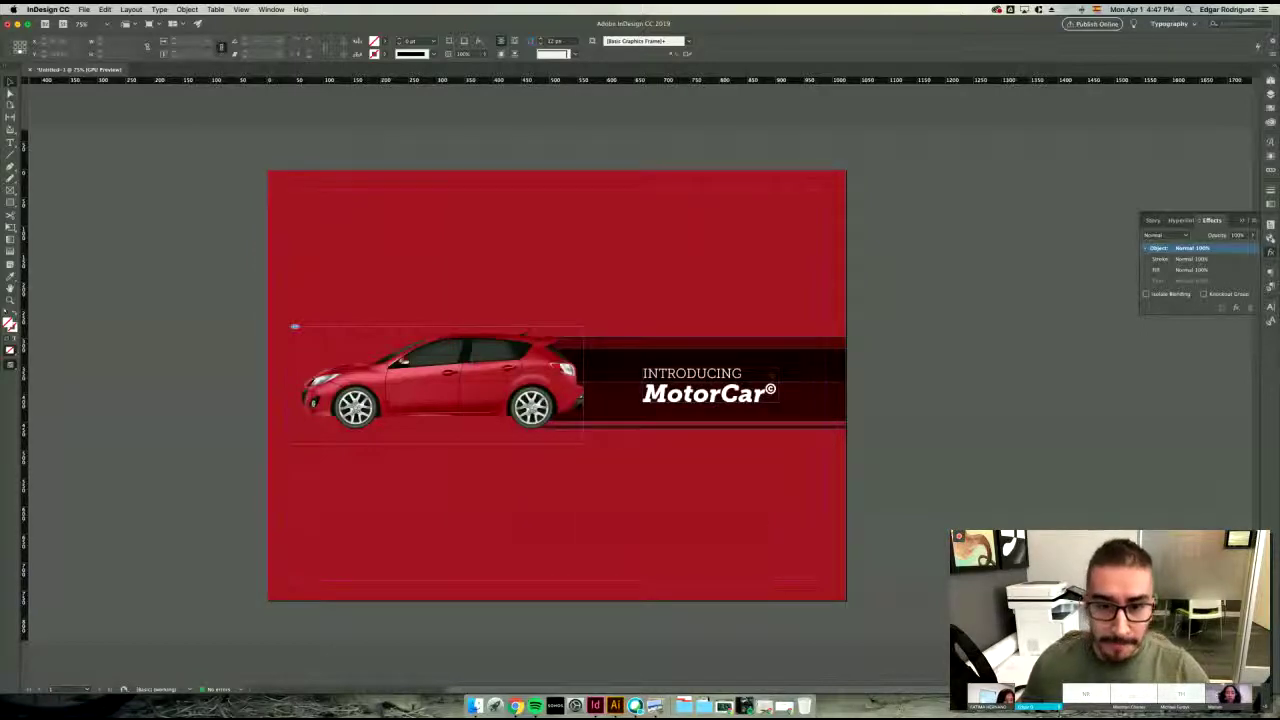
- Switch to Finder, preview the exported example.pdf in the InDesign_Slides folder at large size, and return to InDesign
{"action": "left_click", "coordinate": [475, 706]}
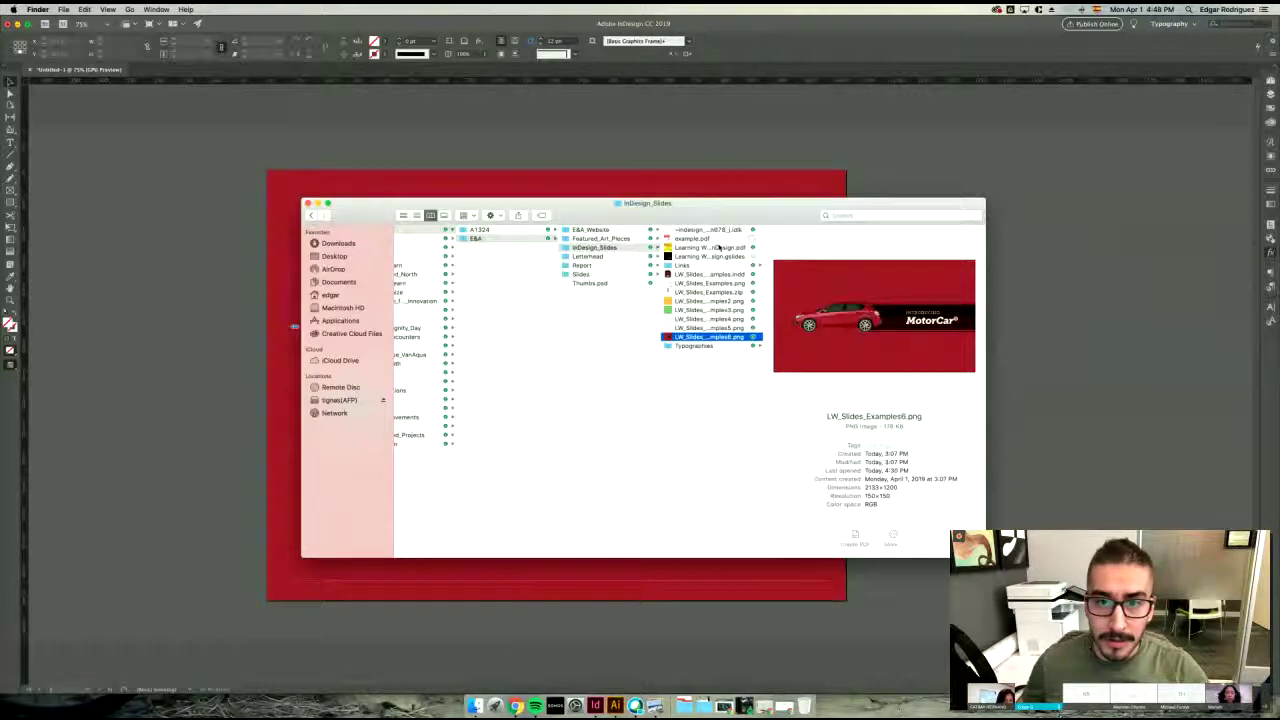
{"action": "left_click", "coordinate": [719, 247]}
{"action": "left_click", "coordinate": [716, 239]}
{"action": "key", "text": "space"}
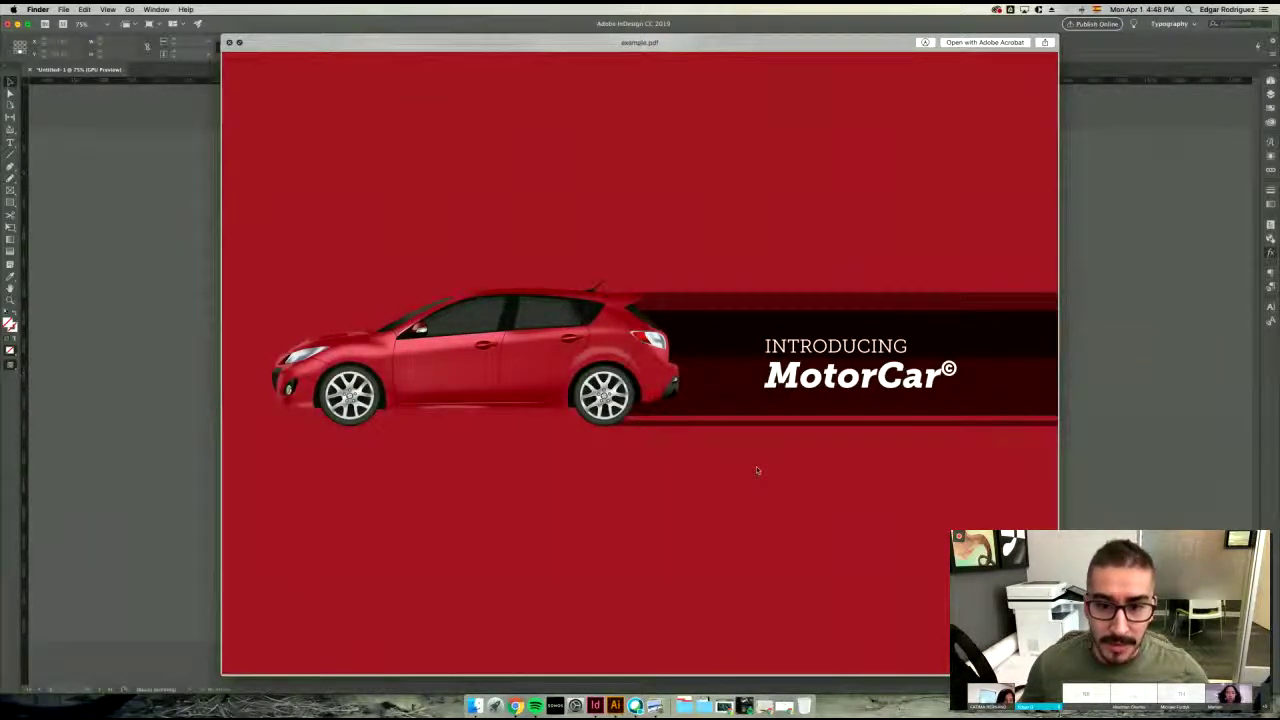
{"action": "key", "text": "space"}
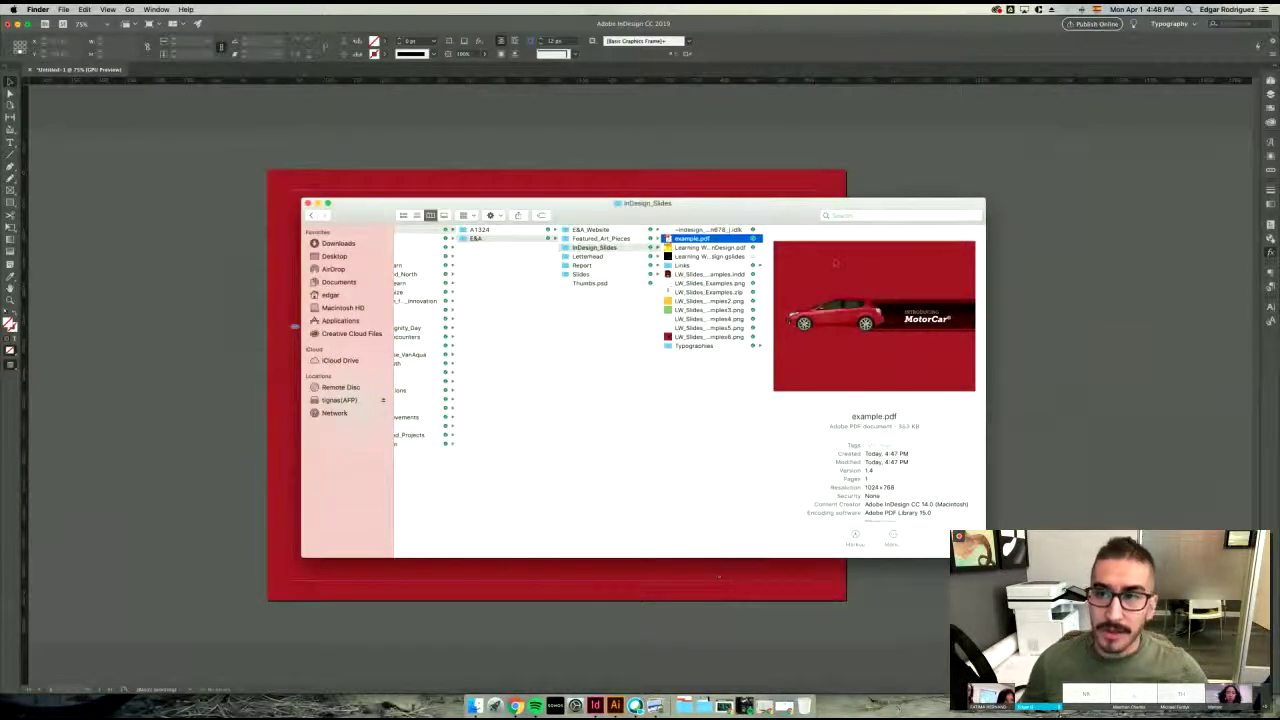
{"action": "left_click", "coordinate": [1012, 135]}
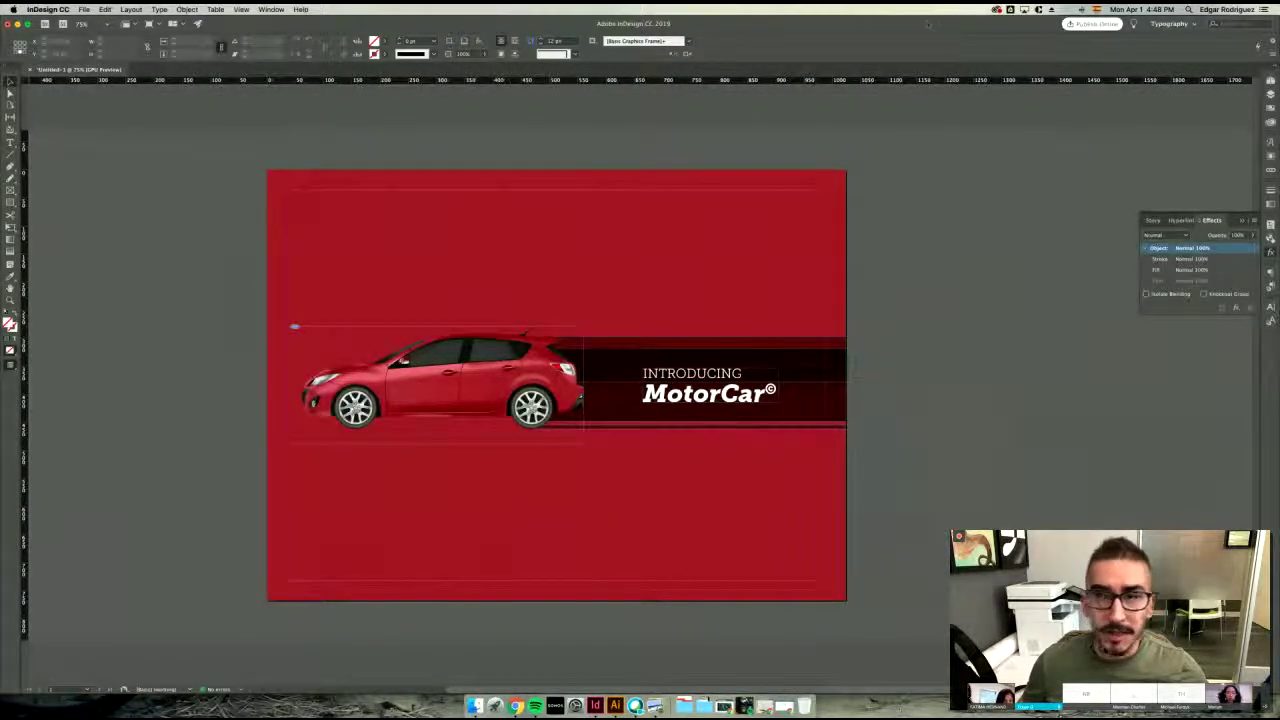
- Start publishing the document online as a new document titled "MotorCar Presentation"
{"action": "left_click", "coordinate": [84, 9]}
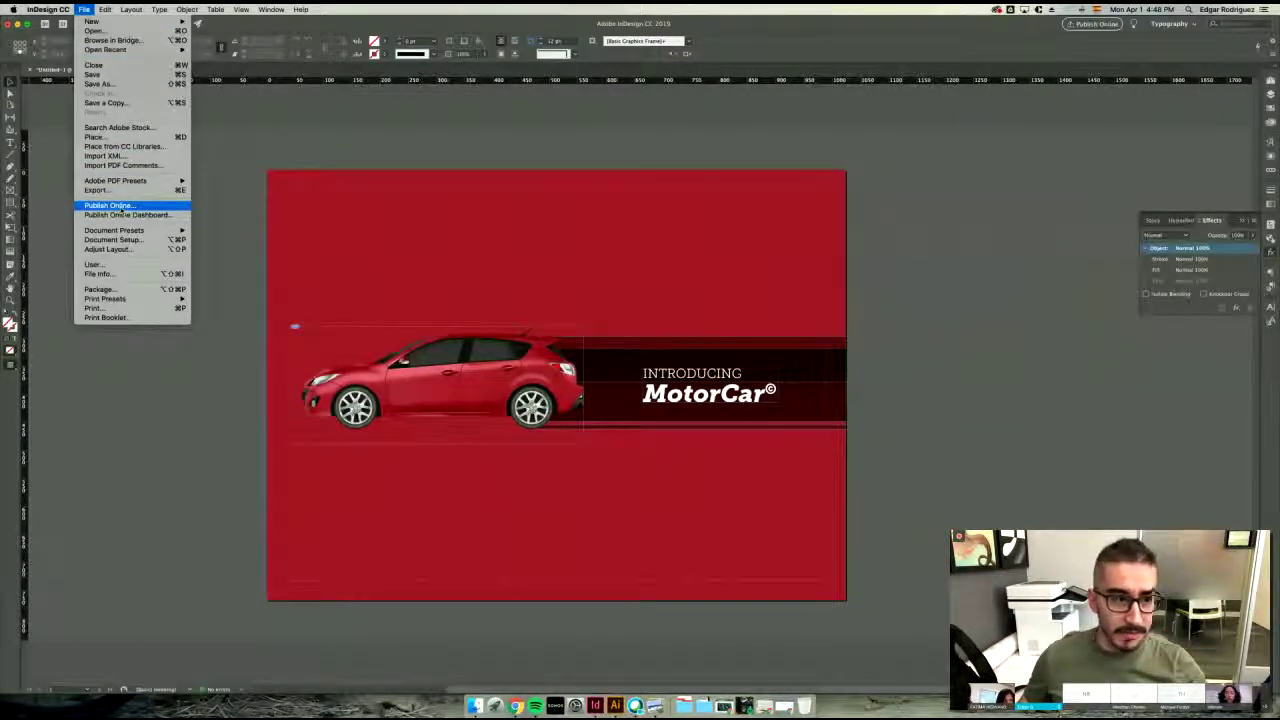
{"action": "left_click", "coordinate": [118, 206]}
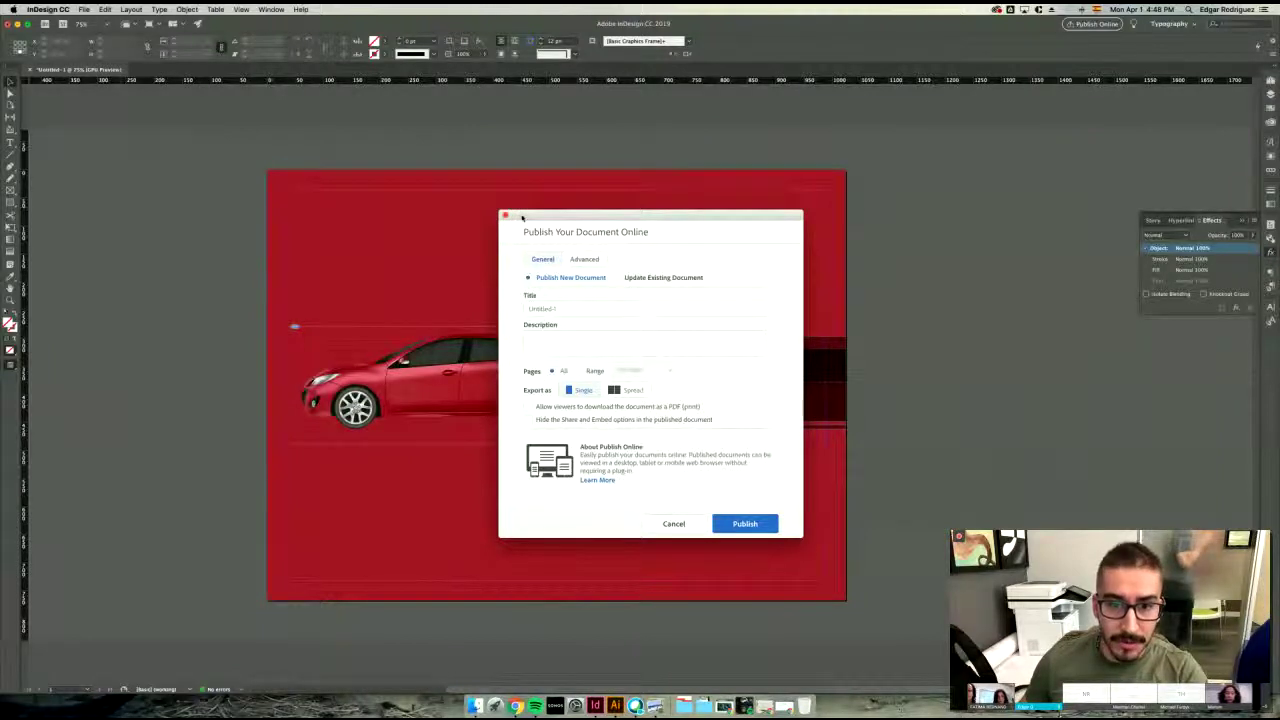
{"action": "left_click", "coordinate": [554, 263]}
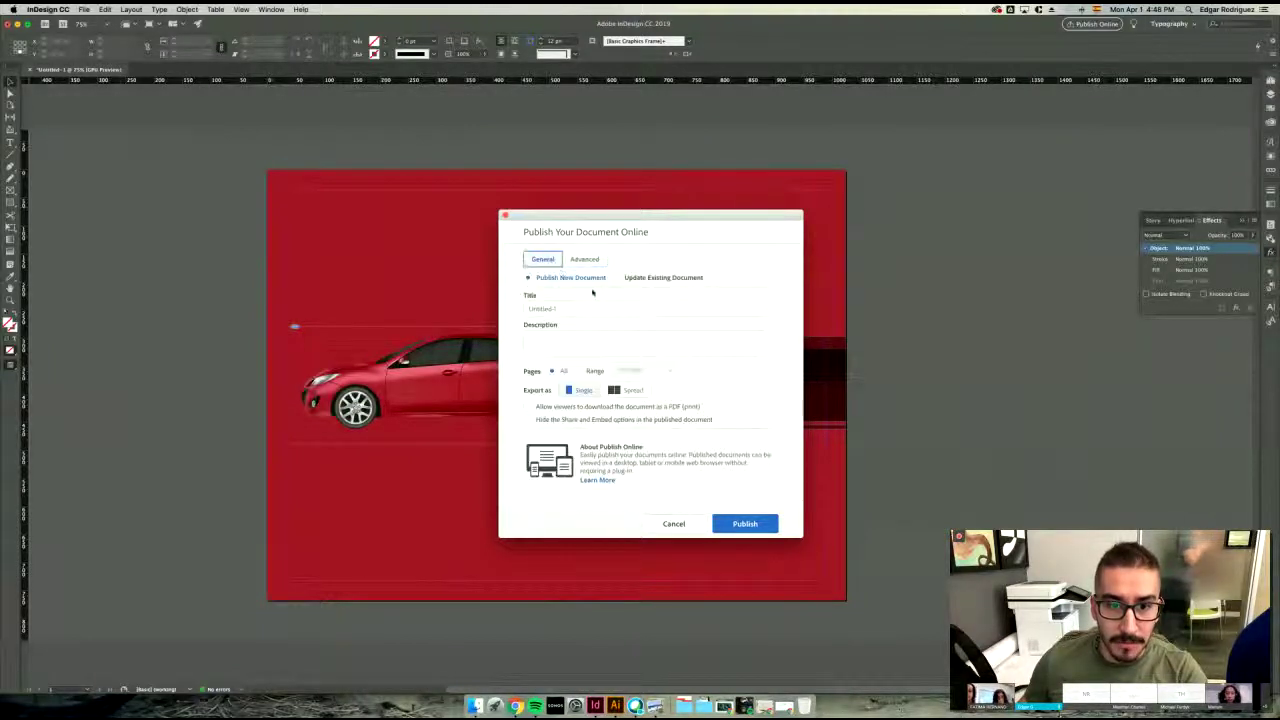
{"action": "left_click", "coordinate": [543, 308]}
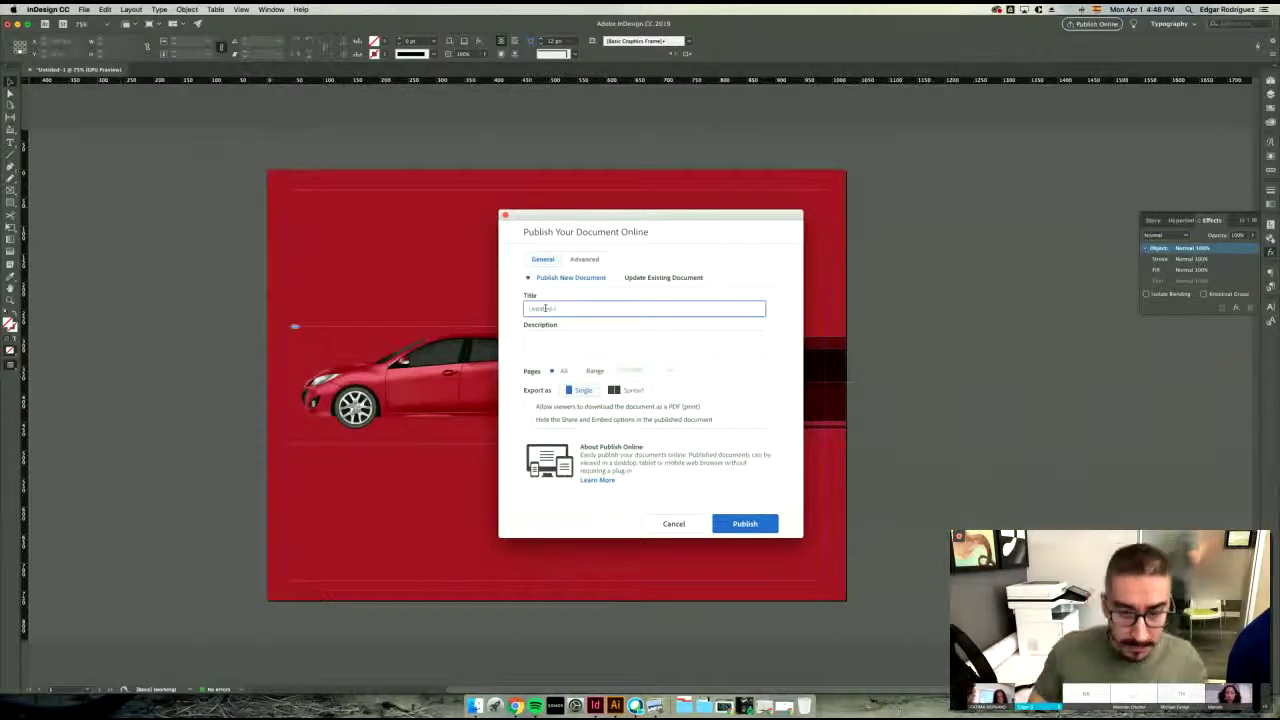
{"action": "triple_click", "coordinate": [543, 308]}
{"action": "type", "text": "Moto"}
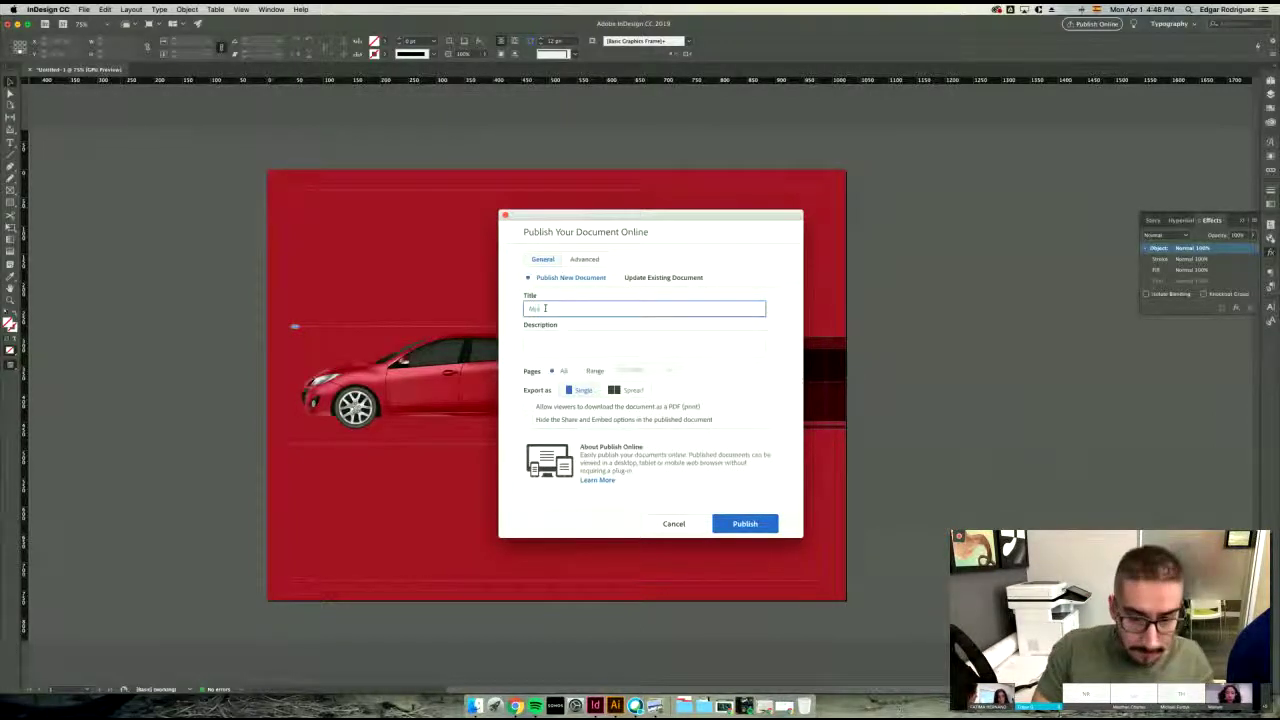
{"action": "type", "text": " Ca"}
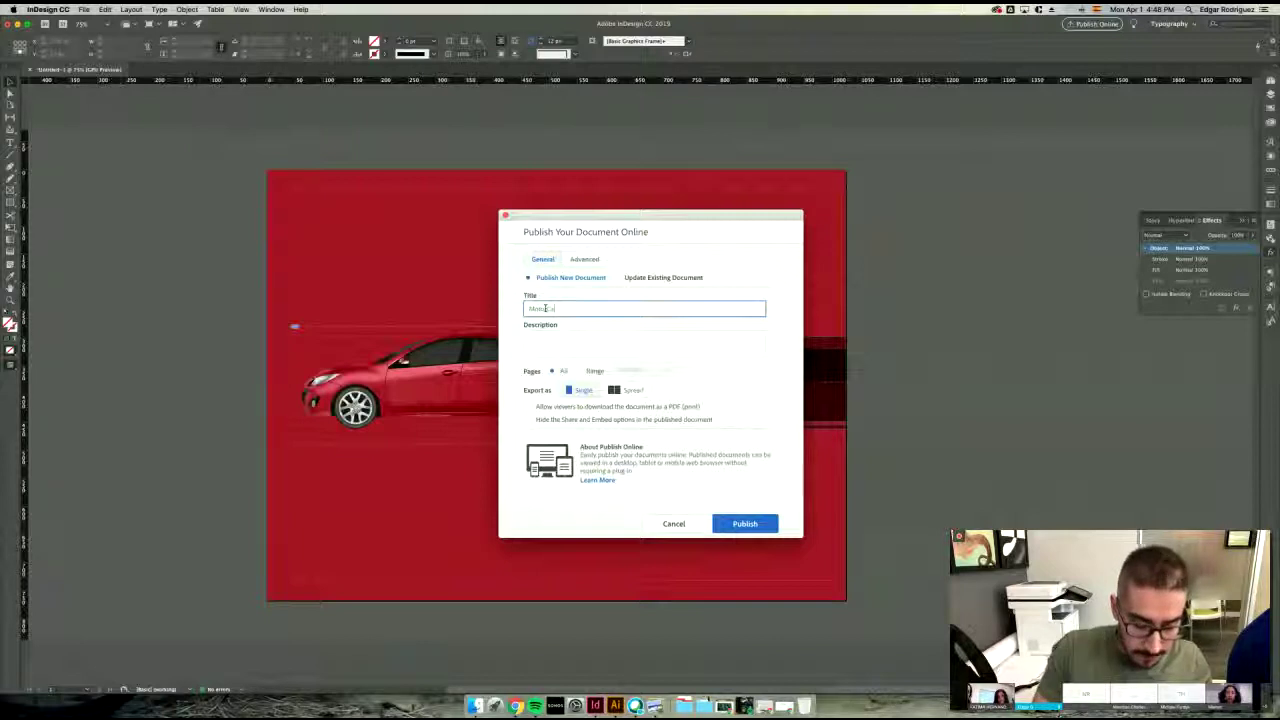
{"action": "type", "text": "r Presentation"}
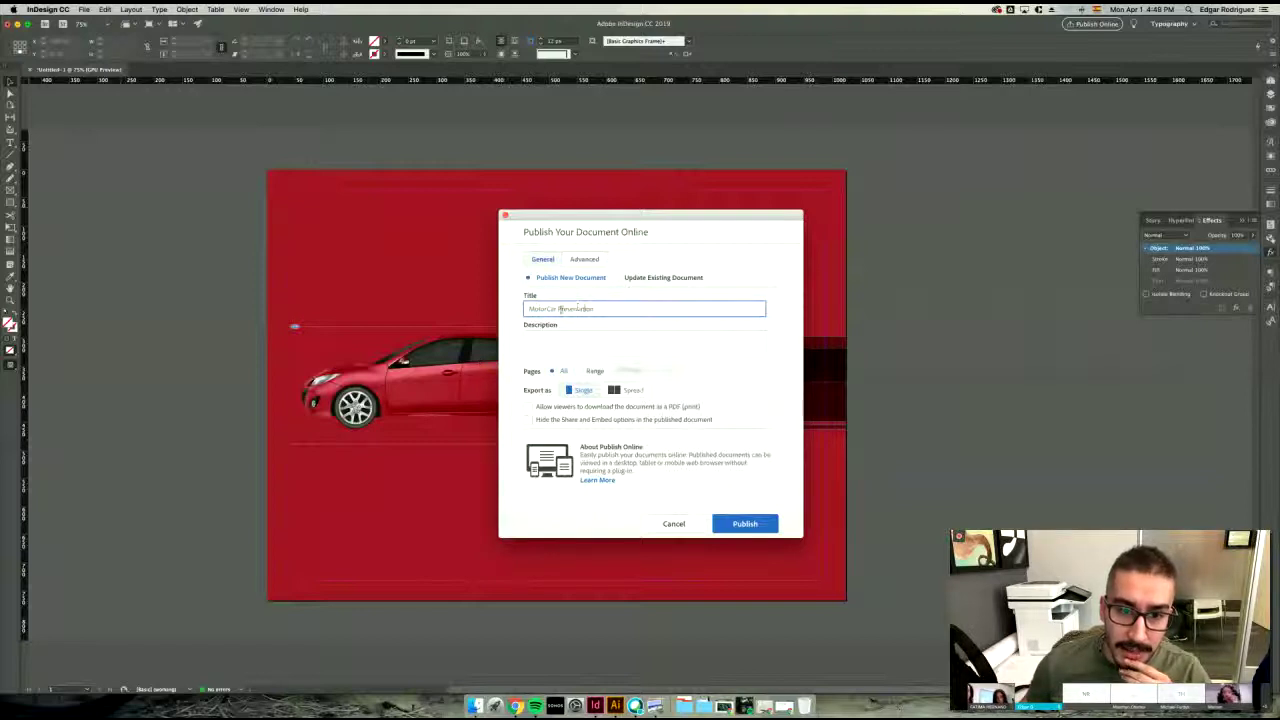
- Enter "Presentation about cars" as the description of the online publication
{"action": "left_click", "coordinate": [529, 344]}
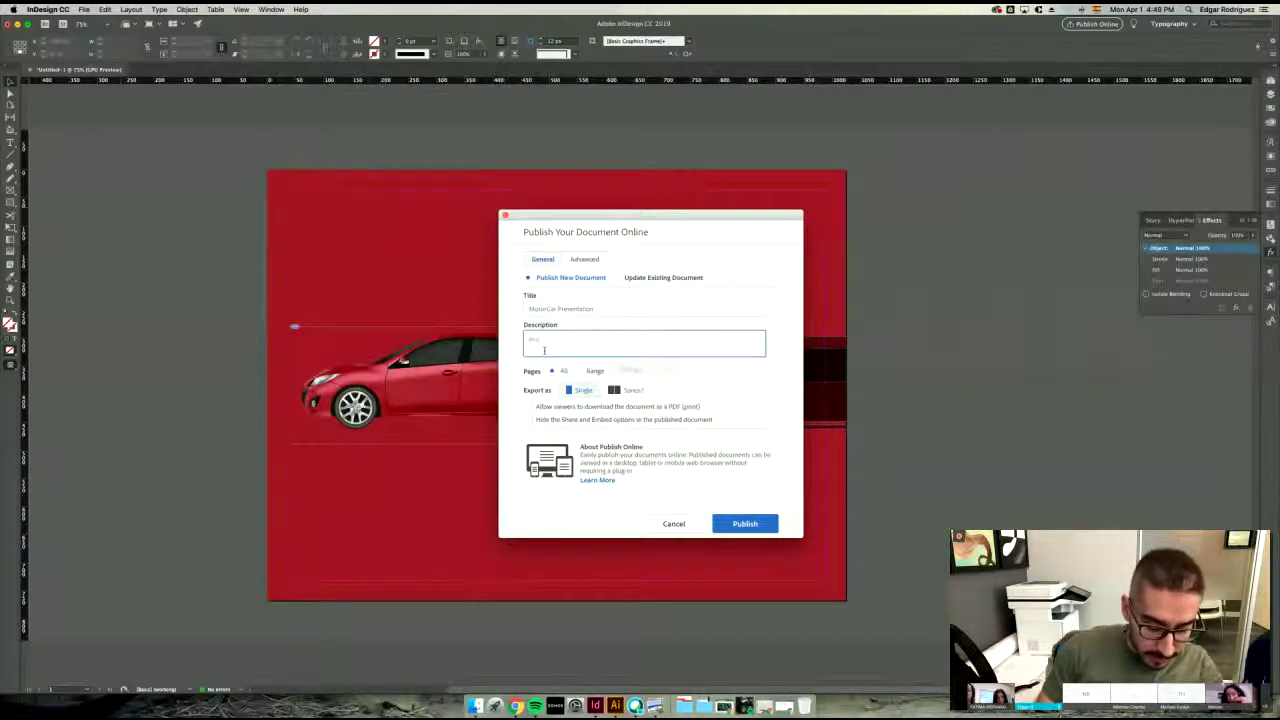
{"action": "type", "text": "Presentatio"}
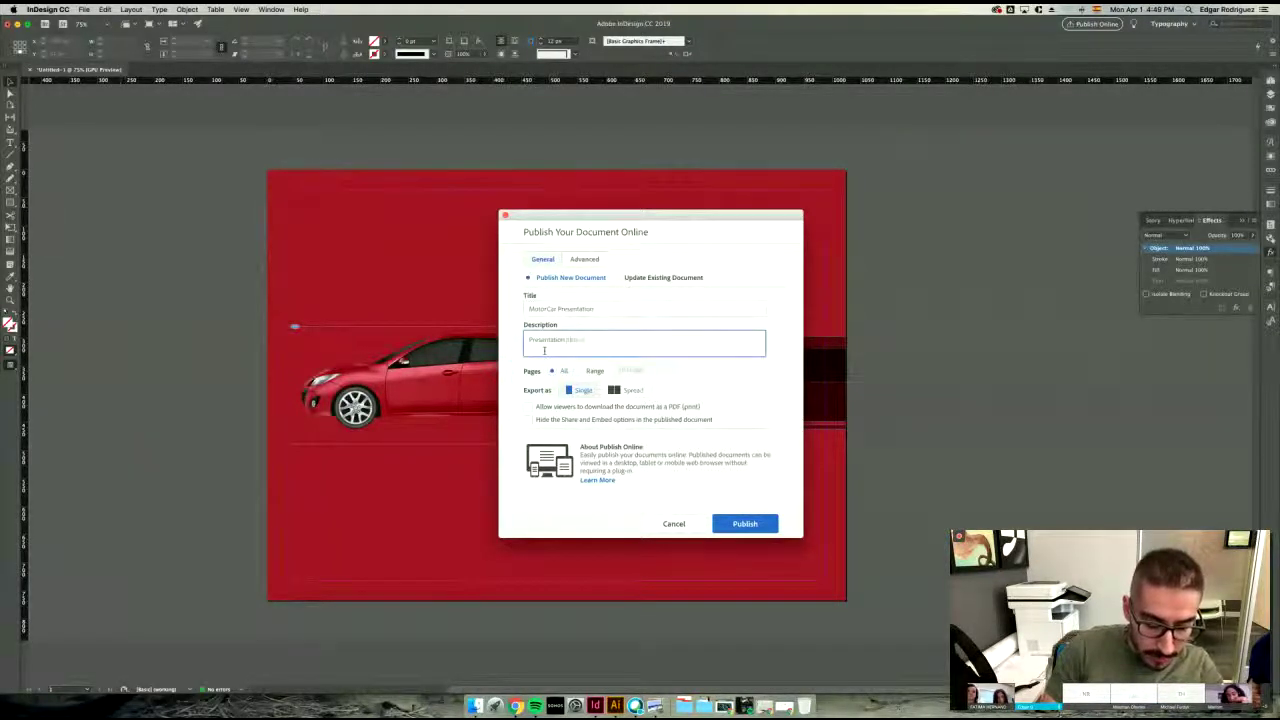
{"action": "type", "text": "n aboput cars"}
{"action": "left_click", "coordinate": [580, 342]}
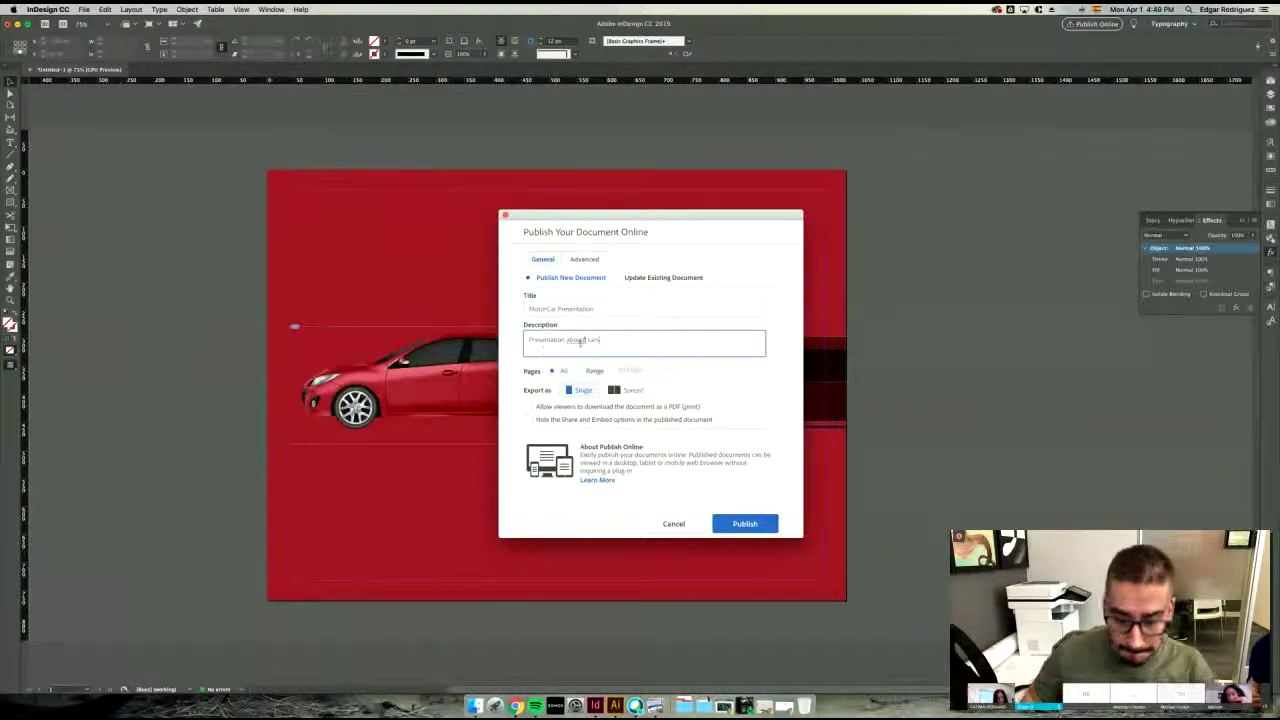
{"action": "type", "text": "rs"}
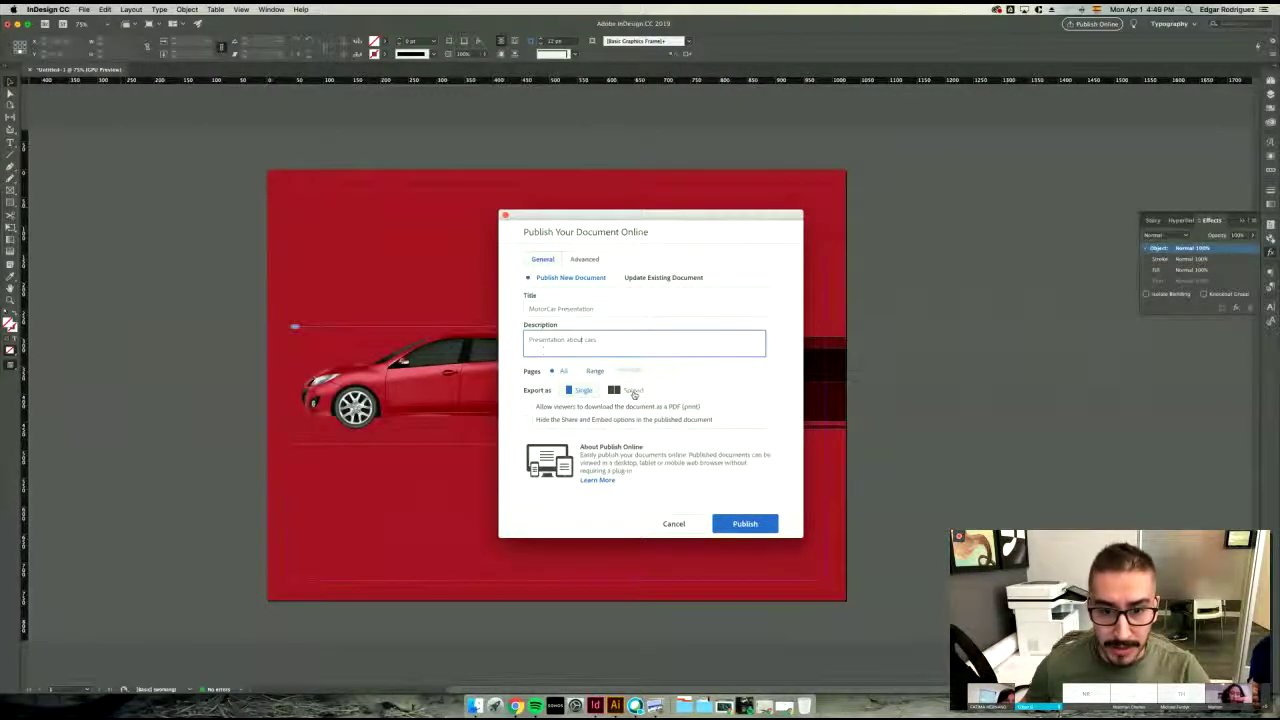
- Publish the presentation as single pages with PDF download allowed for viewers, and copy its share link
{"action": "left_click", "coordinate": [578, 391]}
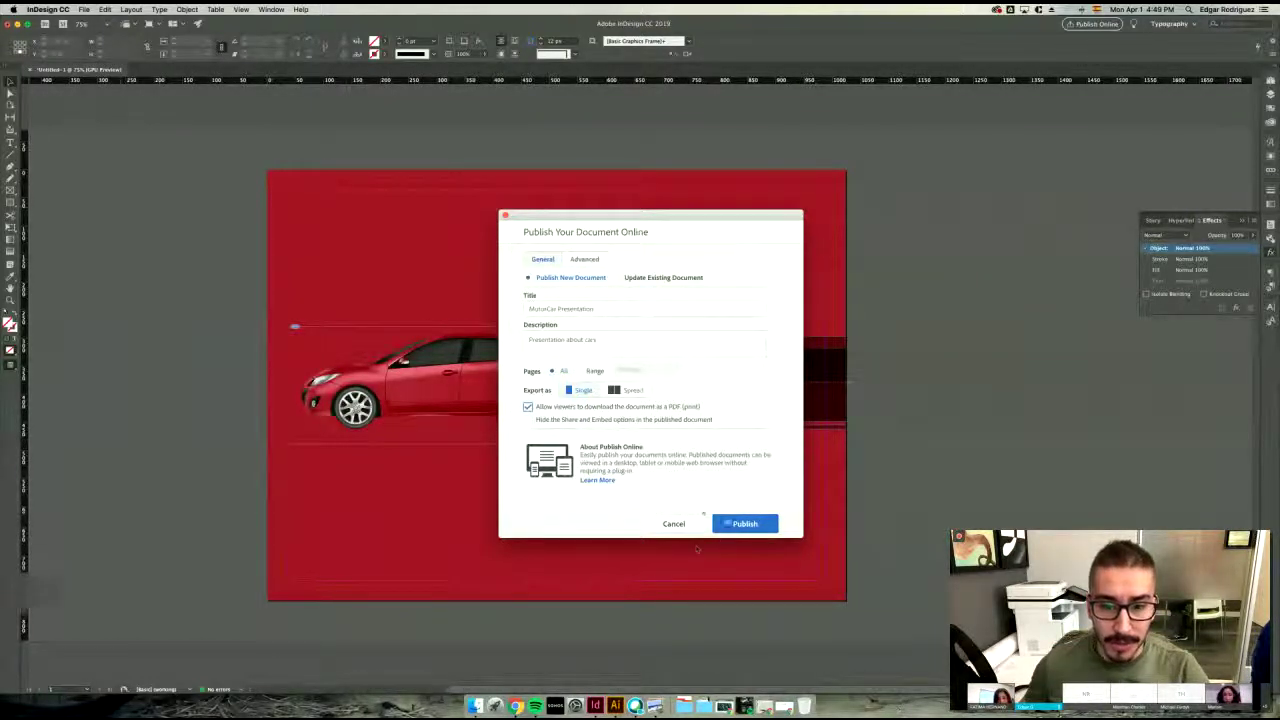
{"action": "left_click", "coordinate": [730, 521]}
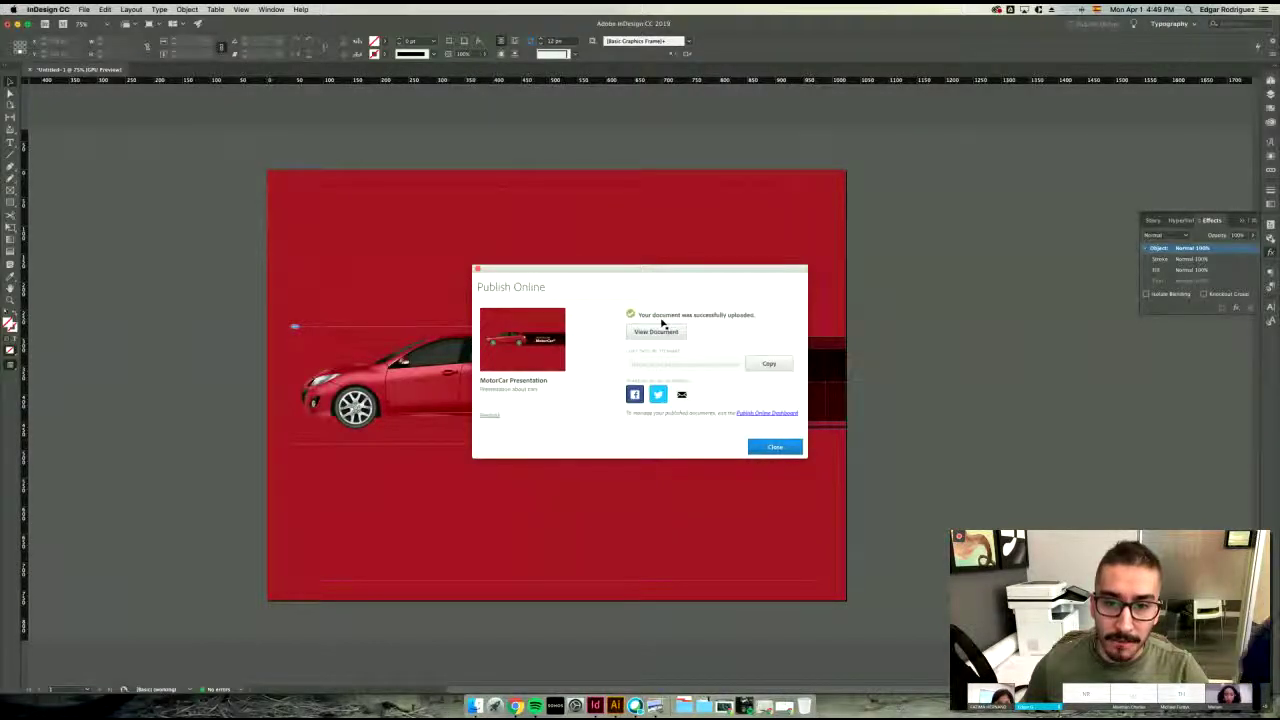
{"action": "left_click", "coordinate": [769, 365]}
- Switch to Chrome and open the copied presentation link in a new tab, with the browser window fully in view
{"action": "left_click", "coordinate": [516, 706]}
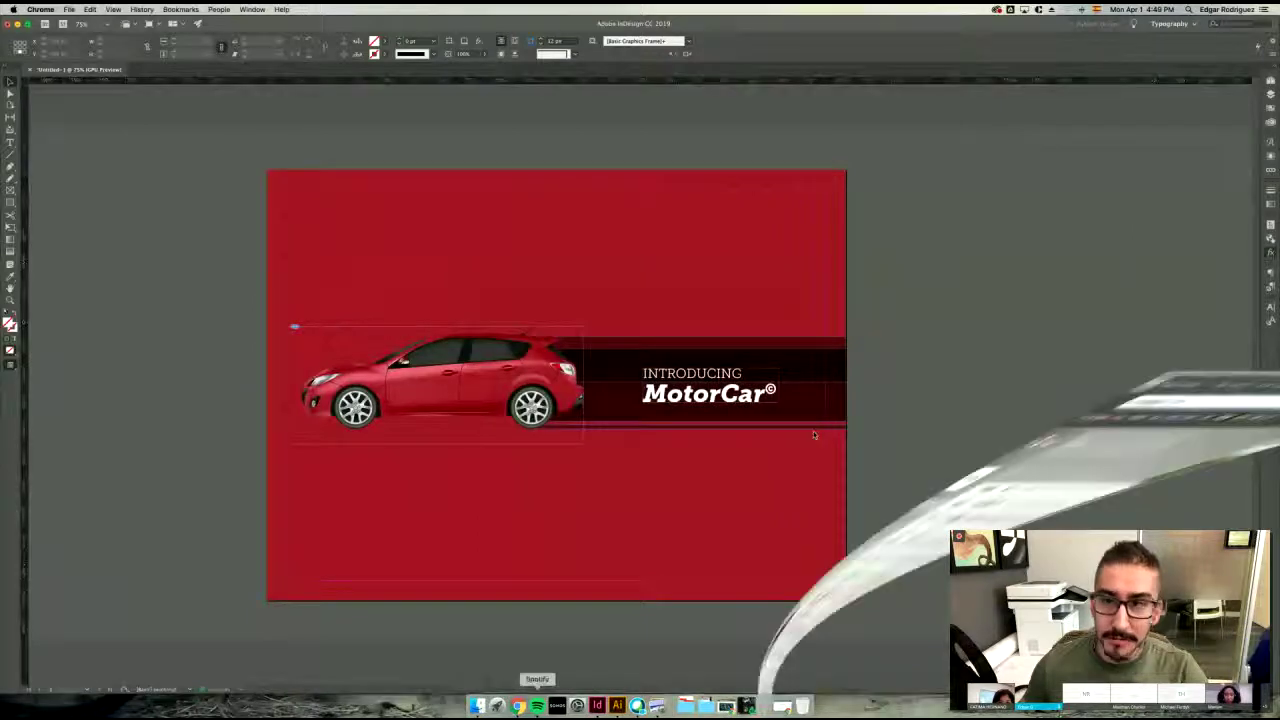
{"action": "left_click_drag", "start_coordinate": [1278, 44], "coordinate": [686, 33]}
{"action": "key", "text": "super+t"}
{"action": "left_click_drag", "start_coordinate": [862, 30], "coordinate": [810, 12]}
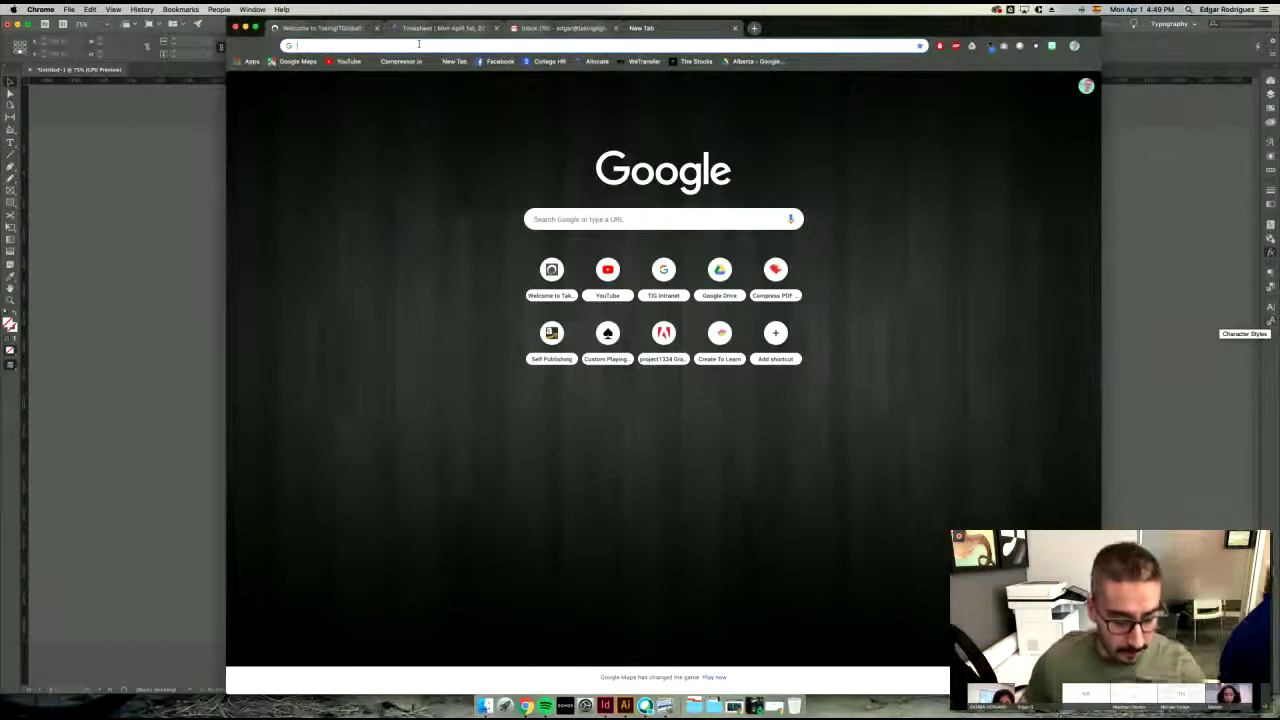
{"action": "key", "text": "super+v"}
{"action": "key", "text": "Return"}
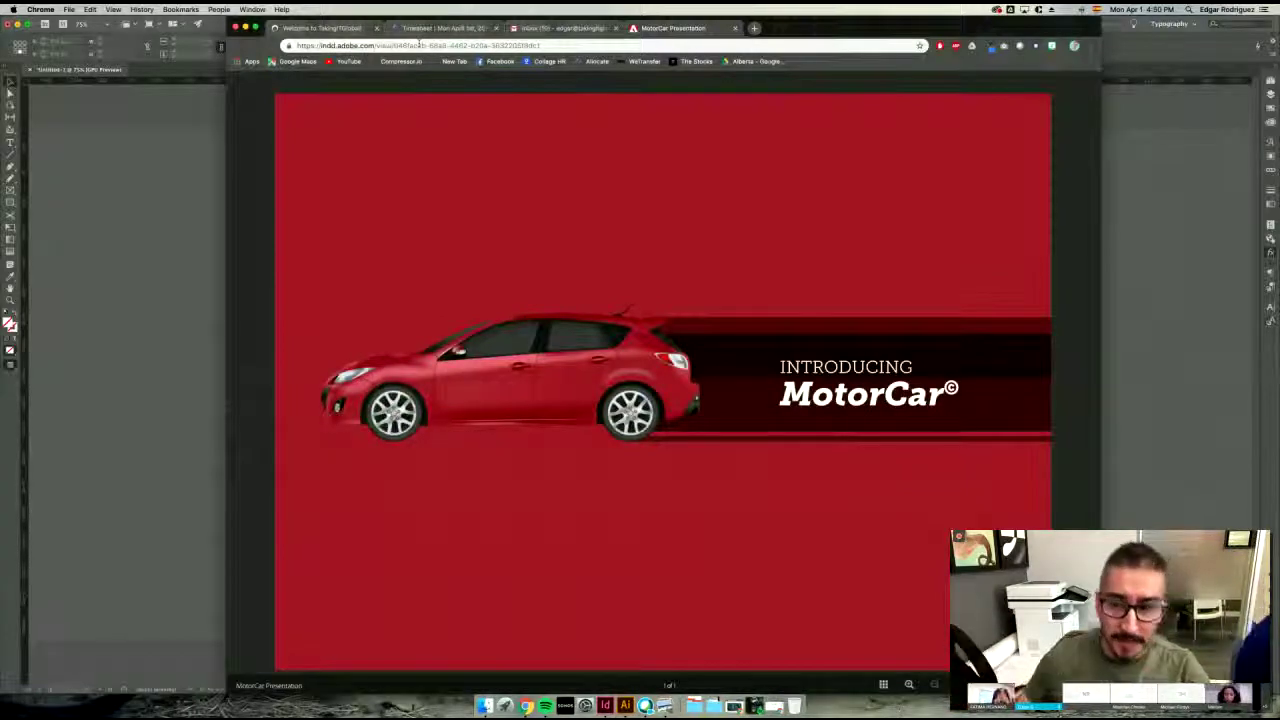
{"action": "left_click_drag", "start_coordinate": [853, 27], "coordinate": [822, 27]}
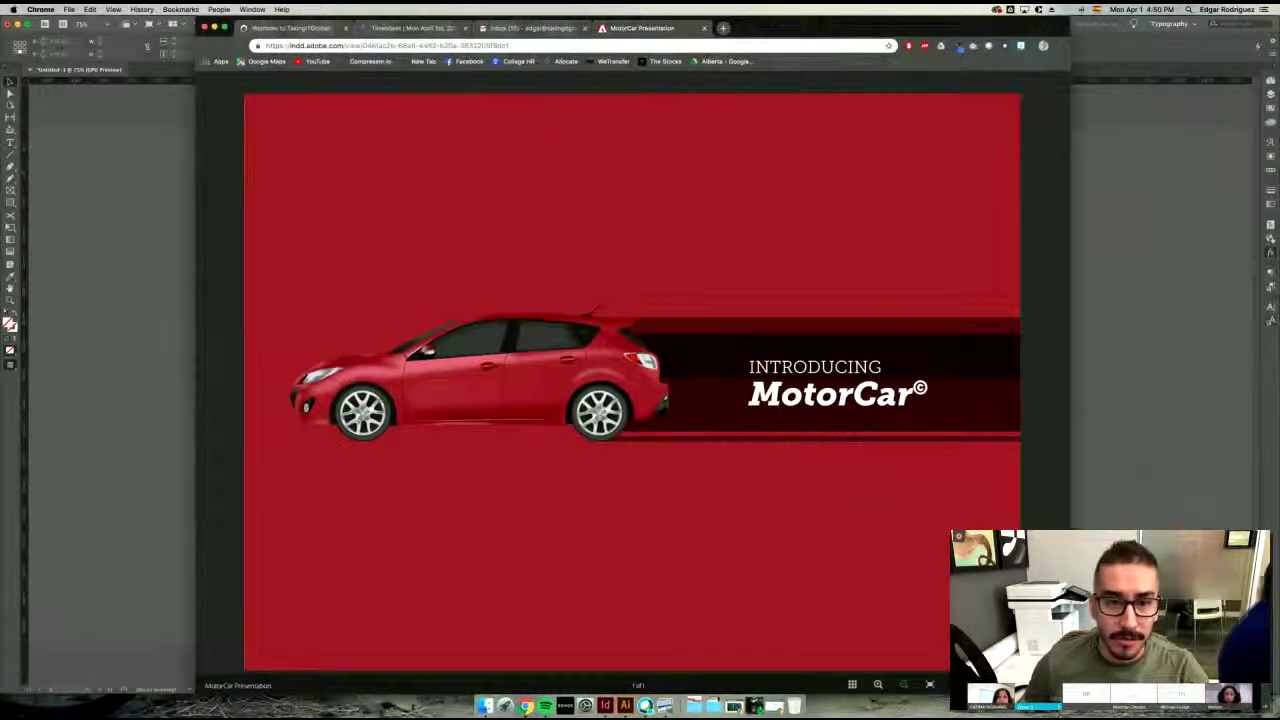
- Highlight the web address of the published presentation, and switch to Webex Meetings
{"action": "left_click", "coordinate": [455, 46]}
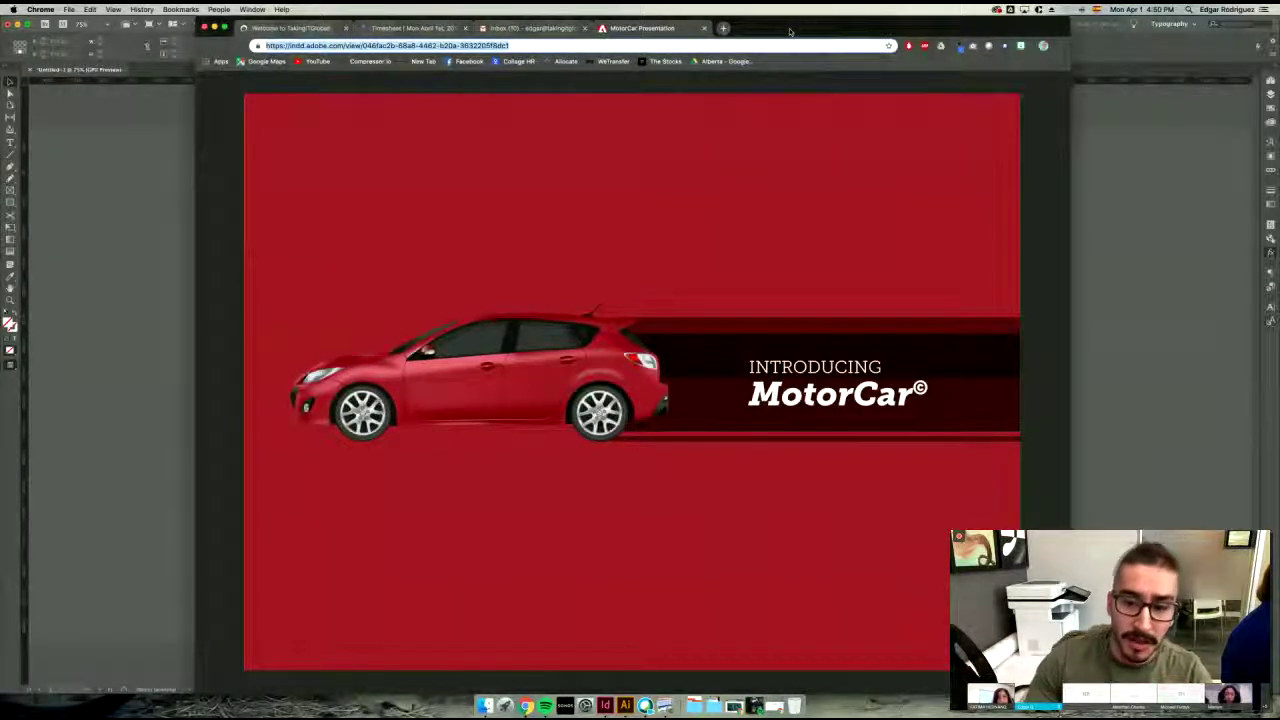
{"action": "left_click", "coordinate": [726, 443]}
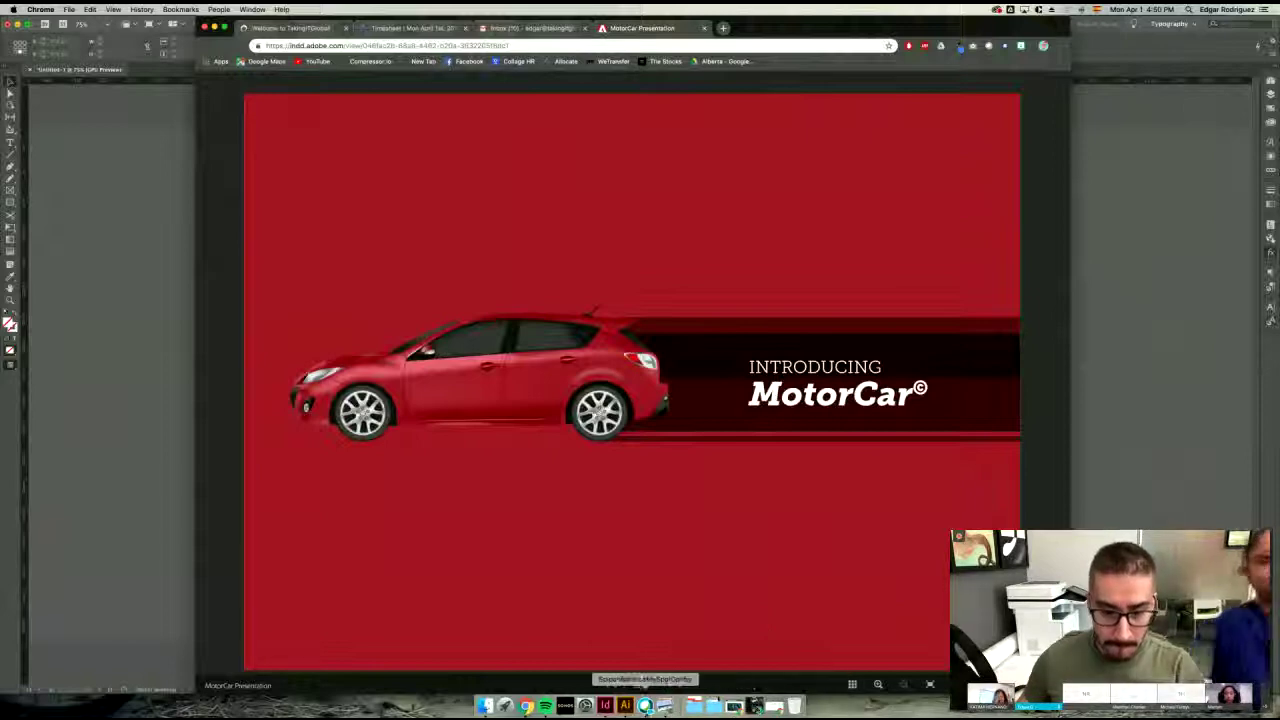
{"action": "left_click", "coordinate": [645, 705]}
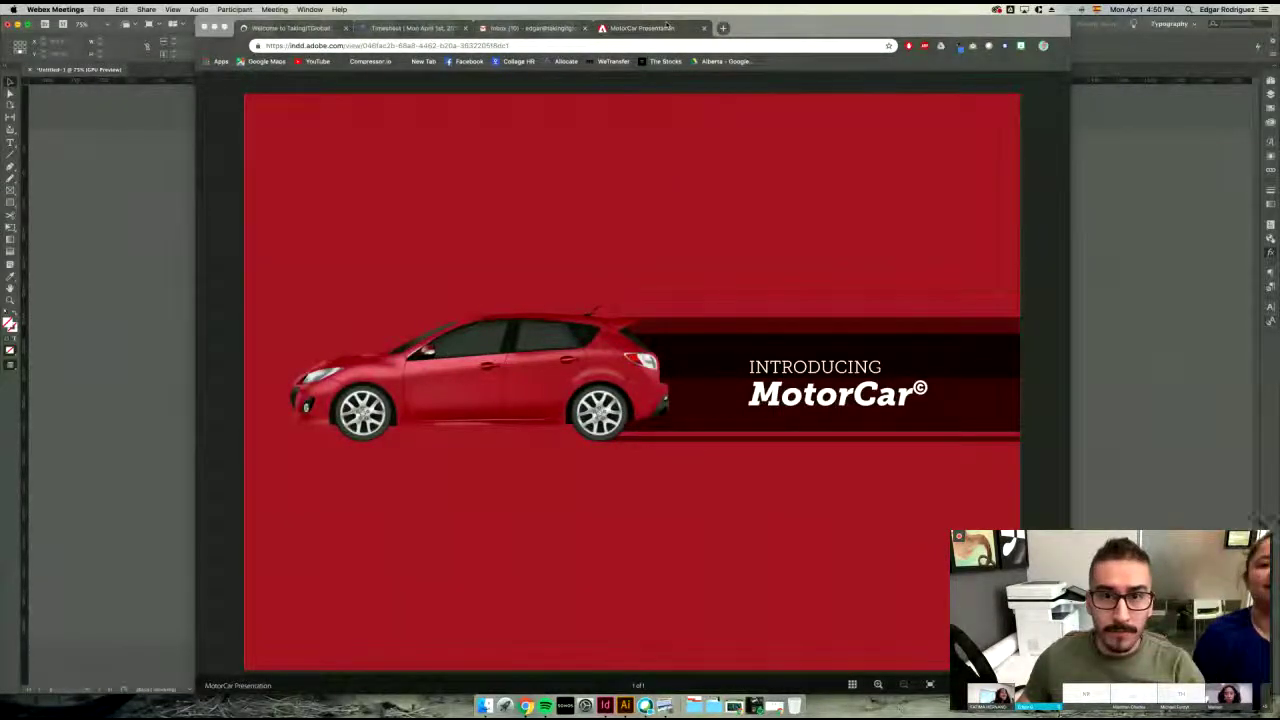
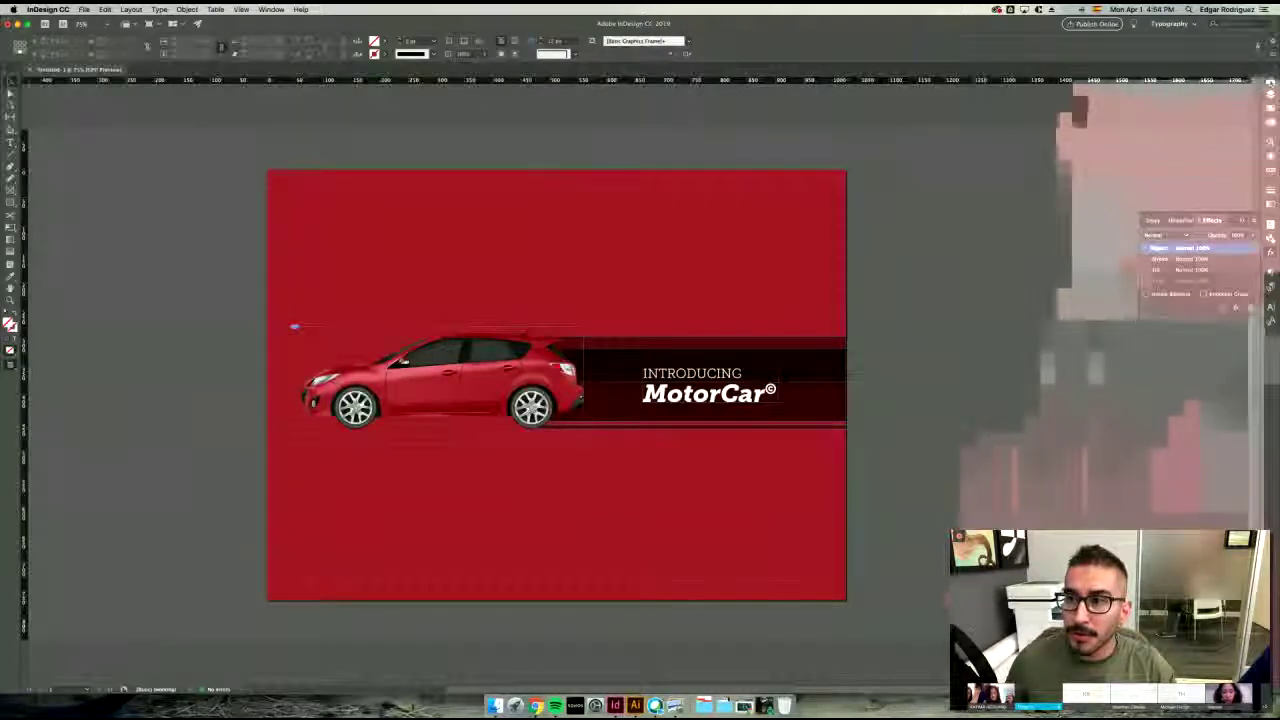
- Add a second, blank page after the red MotorCar slide in the InDesign document
{"action": "left_click", "coordinate": [1270, 83]}
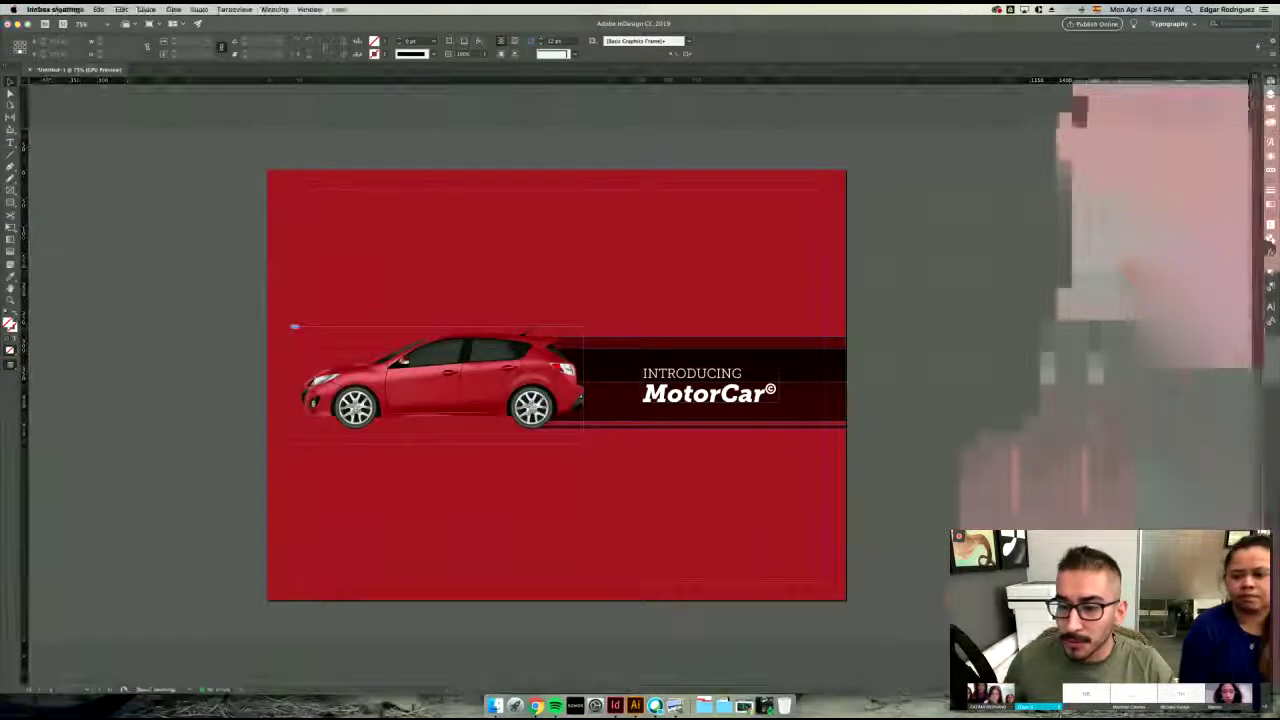
{"action": "left_click", "coordinate": [923, 611]}
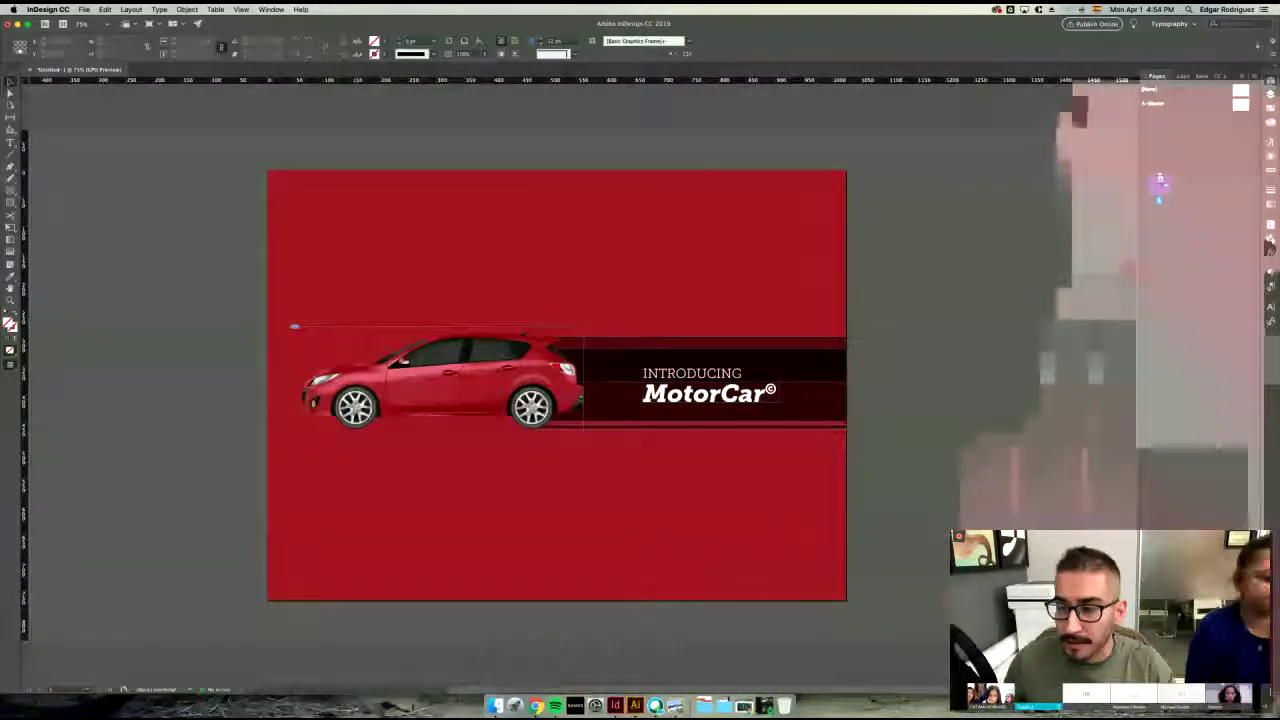
{"action": "key", "text": "shift+super+p"}
{"action": "scroll", "coordinate": [683, 367], "scroll_direction": "up", "scroll_amount": 8}
{"action": "scroll", "coordinate": [684, 370], "scroll_direction": "down", "scroll_amount": 10}
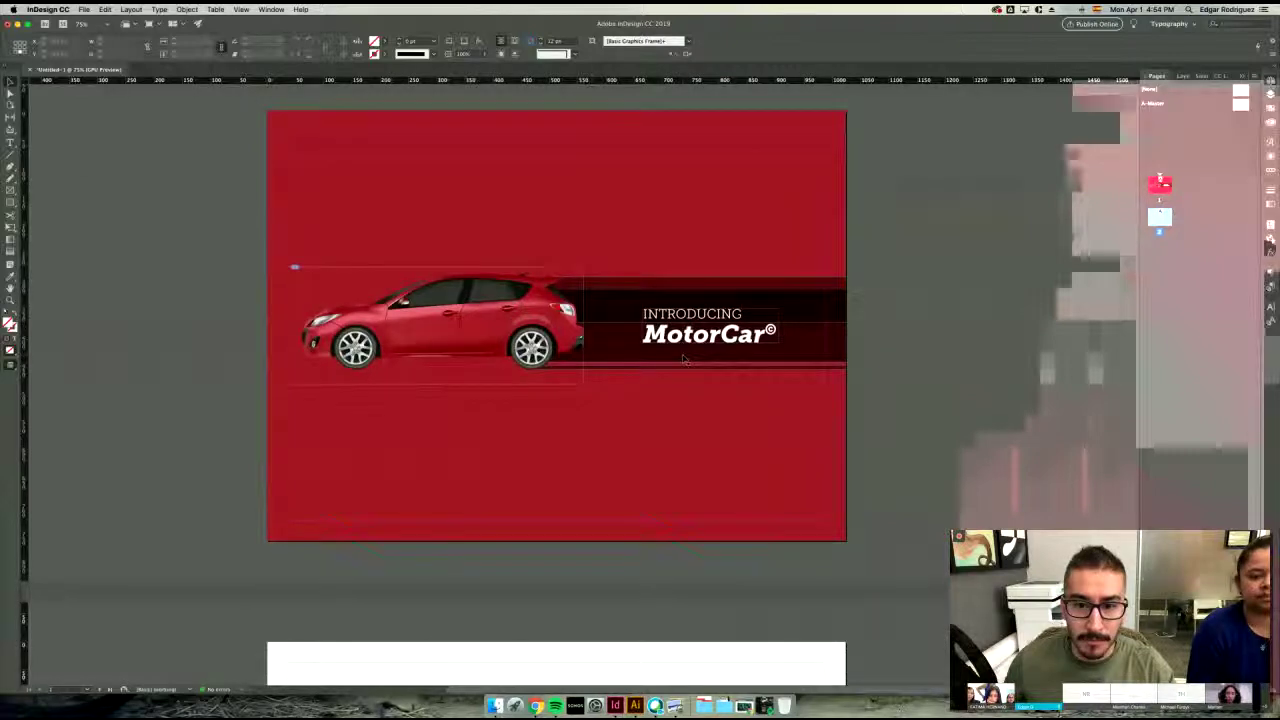
{"action": "scroll", "coordinate": [686, 367], "scroll_direction": "up", "scroll_amount": 2}
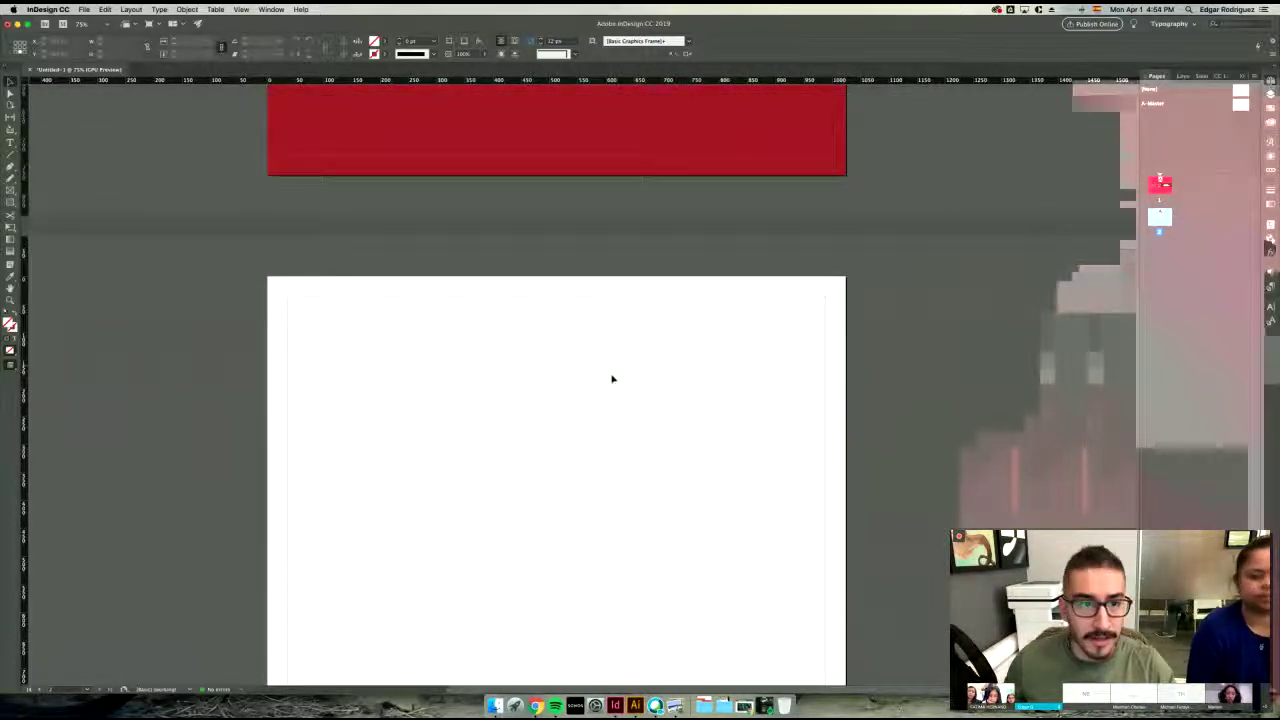
{"action": "scroll", "coordinate": [612, 378], "scroll_direction": "down", "scroll_amount": 2}
- Switch to Finder, preview LW_Slides_Examples2.png at large size, and return to InDesign
{"action": "left_click", "coordinate": [494, 706]}
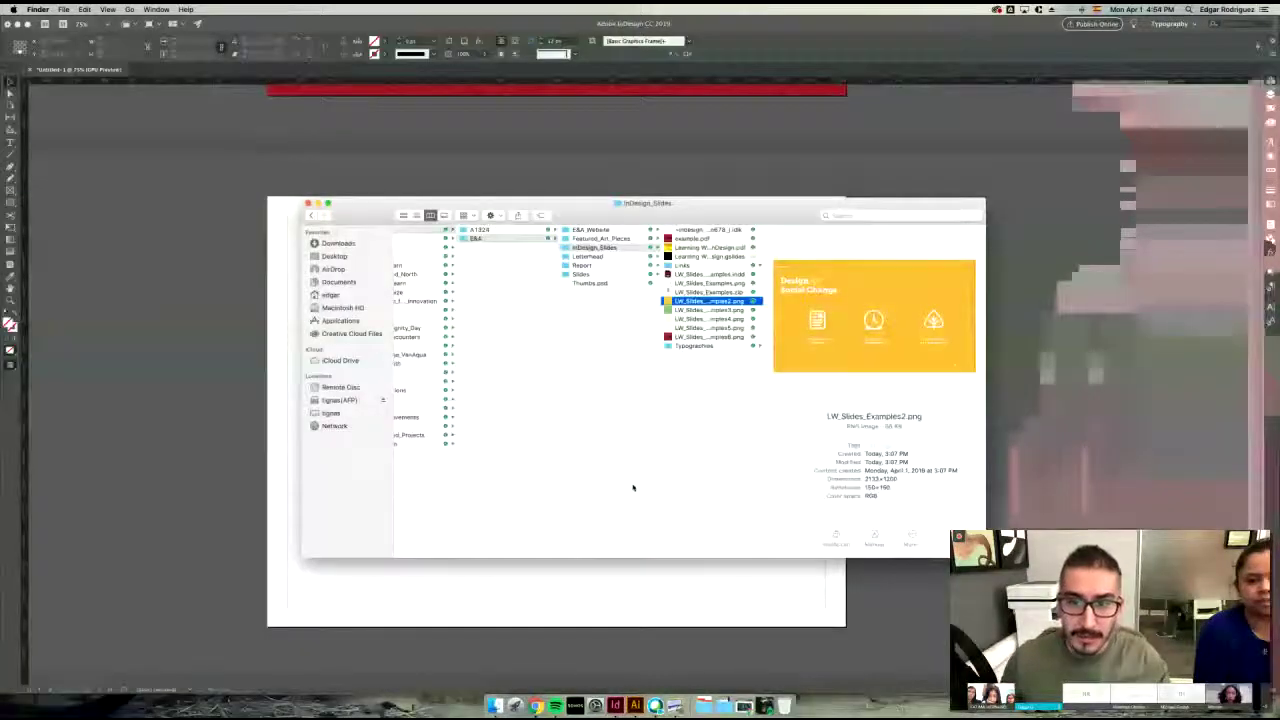
{"action": "key", "text": "space"}
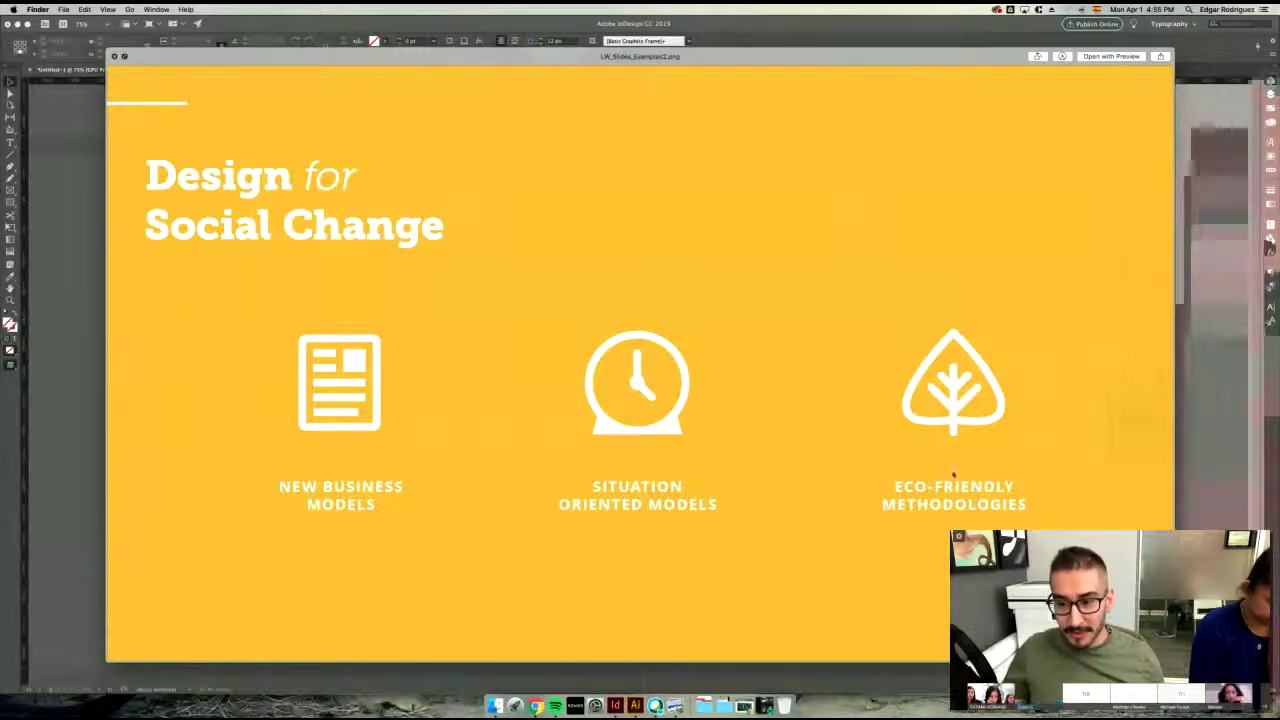
{"action": "key", "text": "space"}
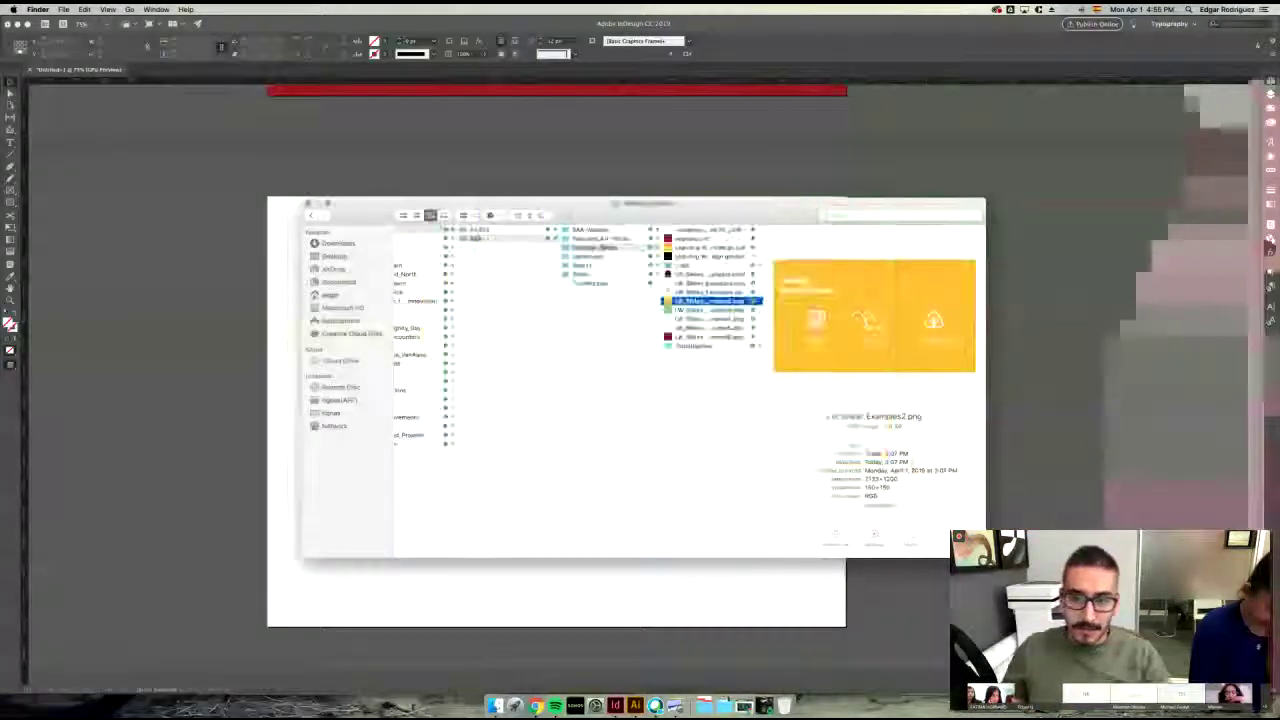
{"action": "left_click", "coordinate": [704, 175]}
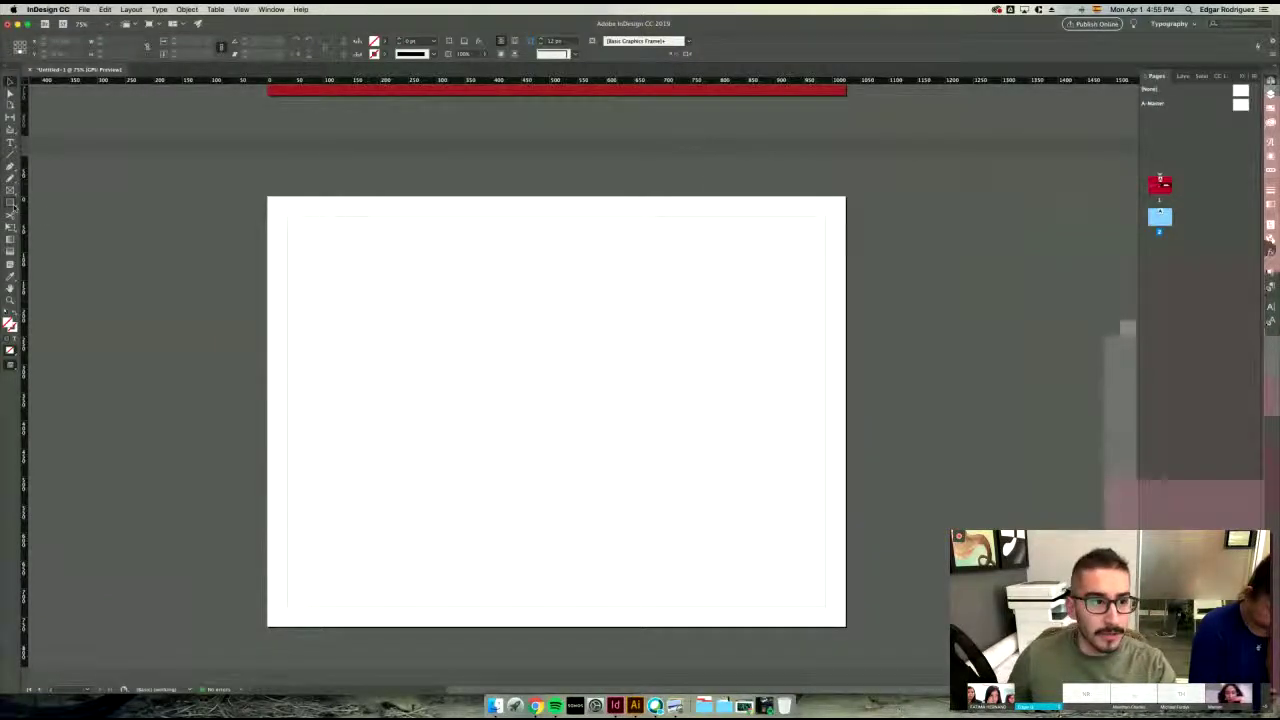
- Draw a 1024 × 768 px rectangle covering the whole second page, and display the colour swatches
{"action": "left_click", "coordinate": [11, 204]}
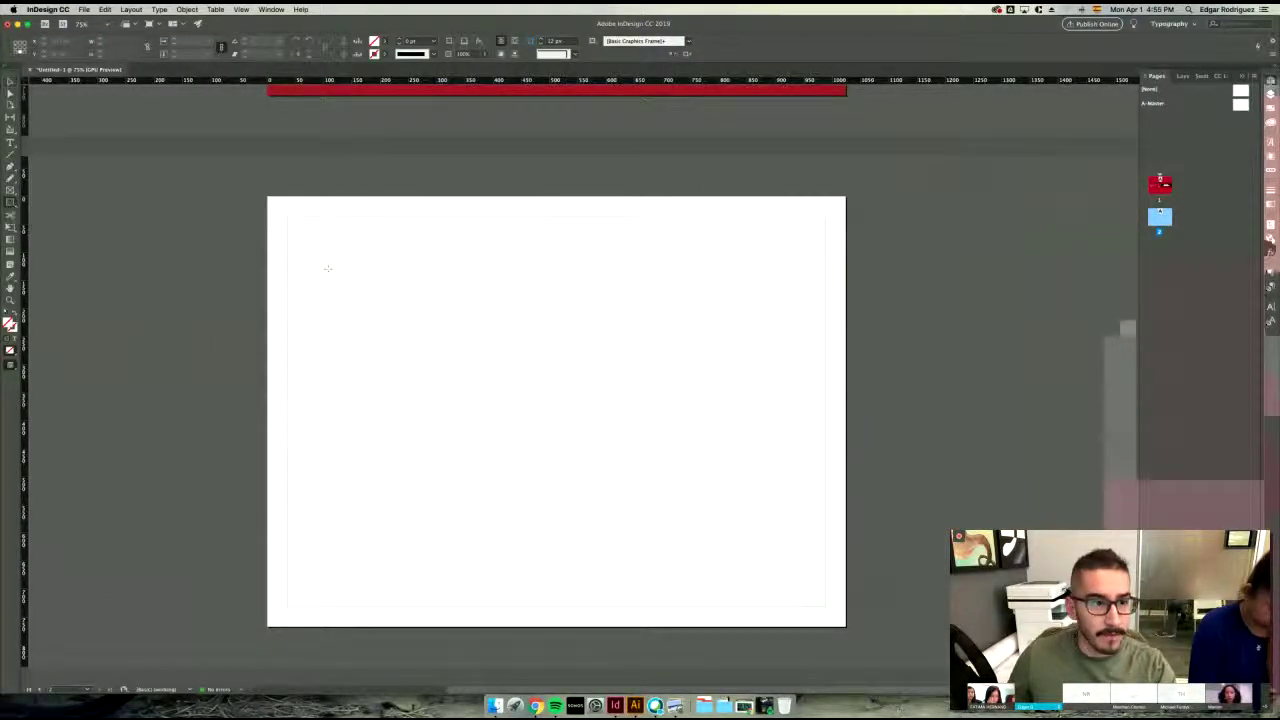
{"action": "mouse_move", "coordinate": [267, 196]}
{"action": "left_mouse_down"}
{"action": "mouse_move", "coordinate": [510, 411]}
{"action": "mouse_move", "coordinate": [833, 601]}
{"action": "mouse_move", "coordinate": [847, 629]}
{"action": "left_mouse_up"}
{"action": "key", "text": "v"}
{"action": "left_click", "coordinate": [277, 209]}
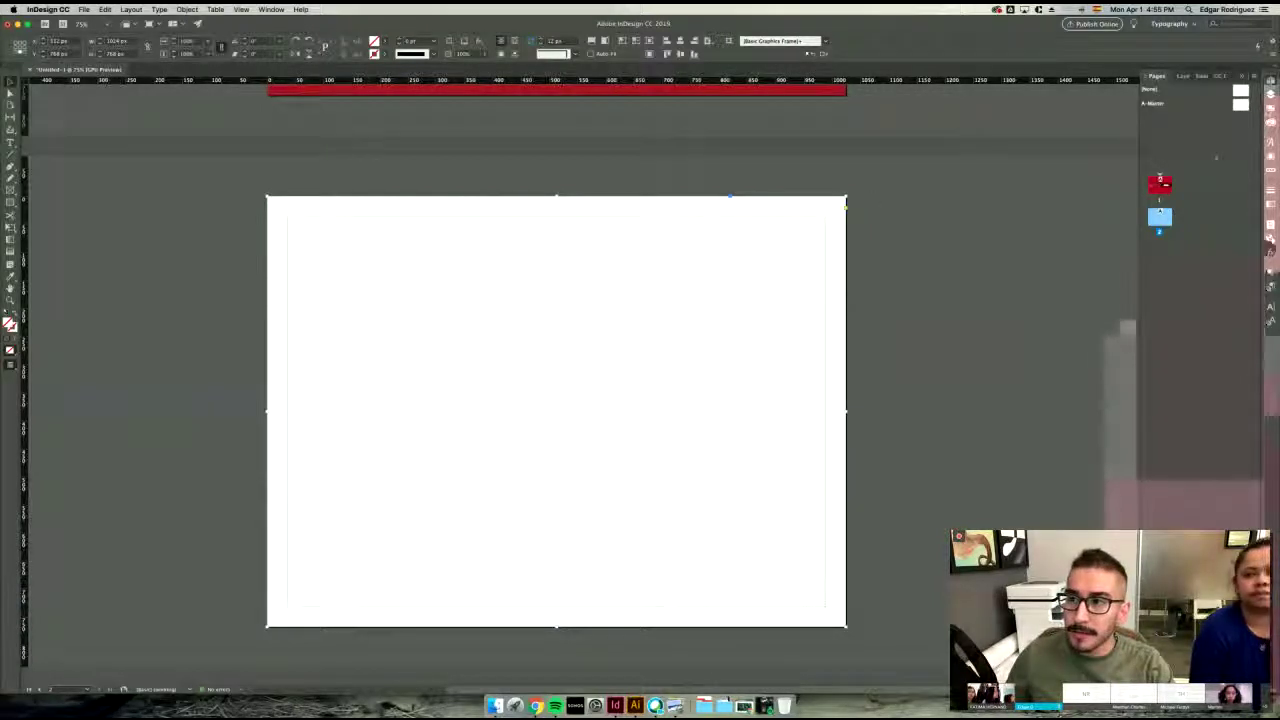
{"action": "left_click", "coordinate": [1268, 109]}
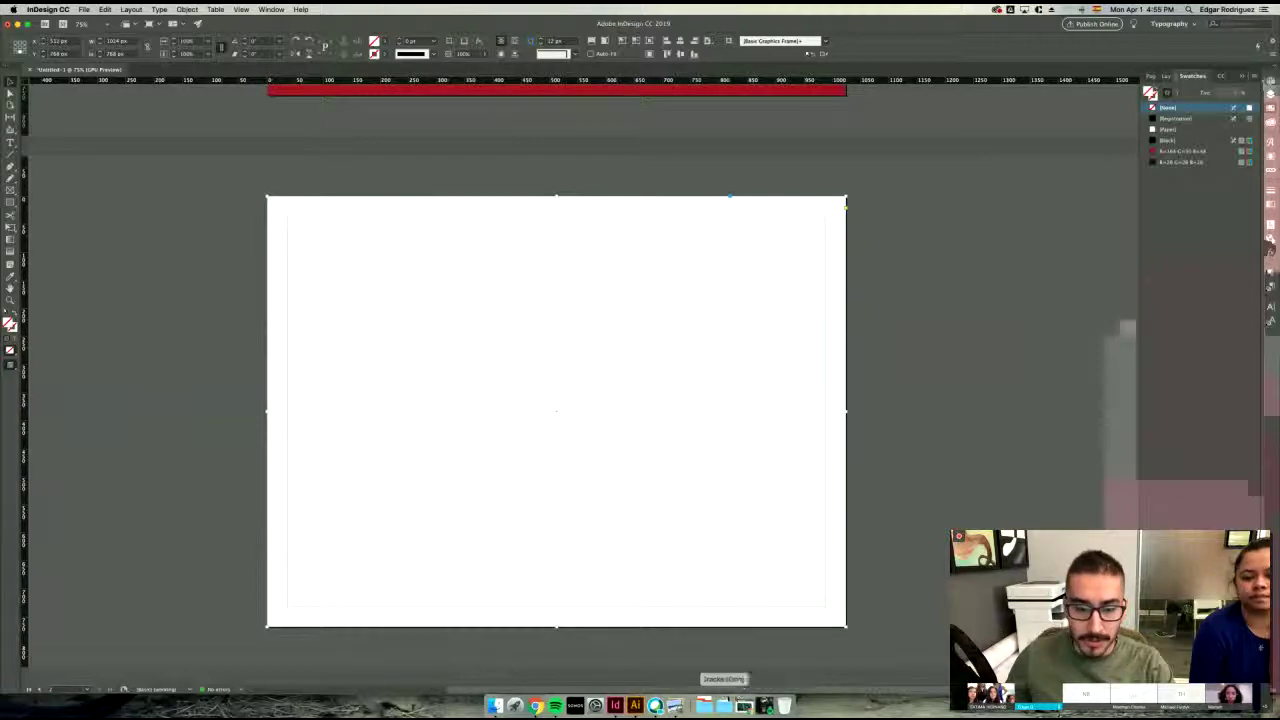
- Switch to Illustrator and bring up the artboard with the coloured icons in the graphic assets file
{"action": "left_click", "coordinate": [635, 706]}
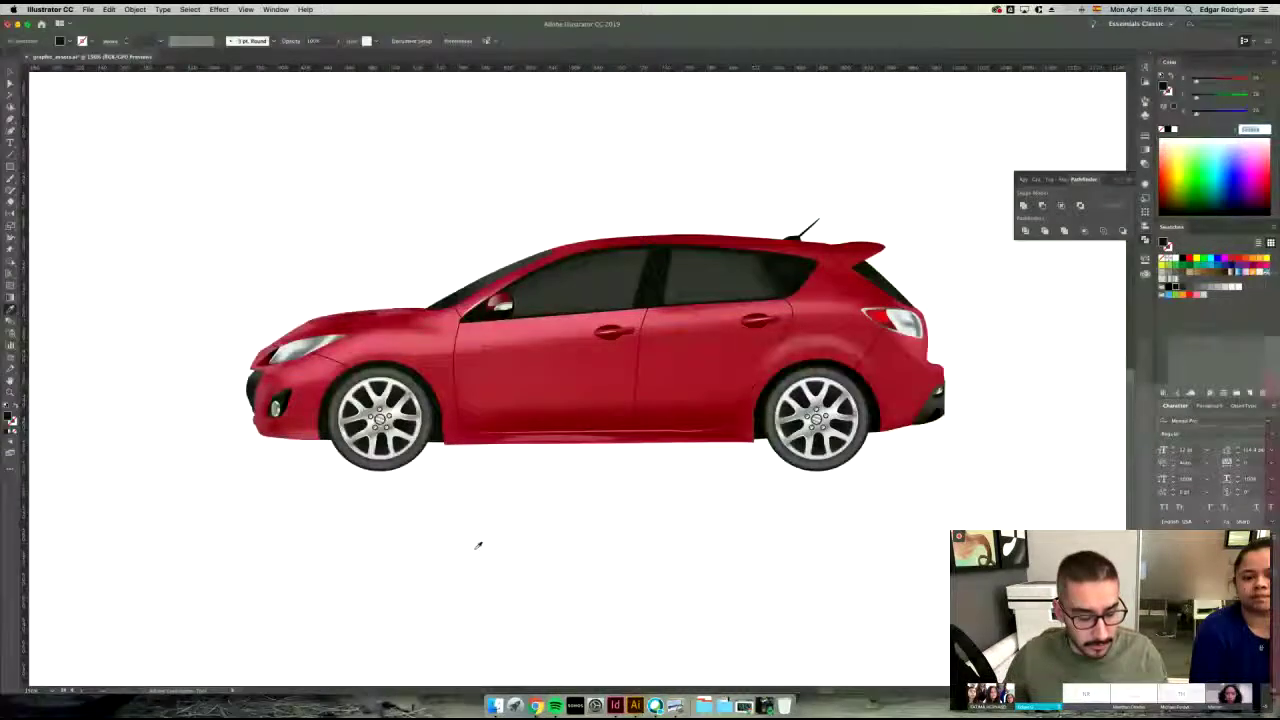
{"action": "left_click_drag", "start_coordinate": [470, 545], "coordinate": [374, 431]}
{"action": "left_click_drag", "start_coordinate": [580, 391], "coordinate": [942, 314]}
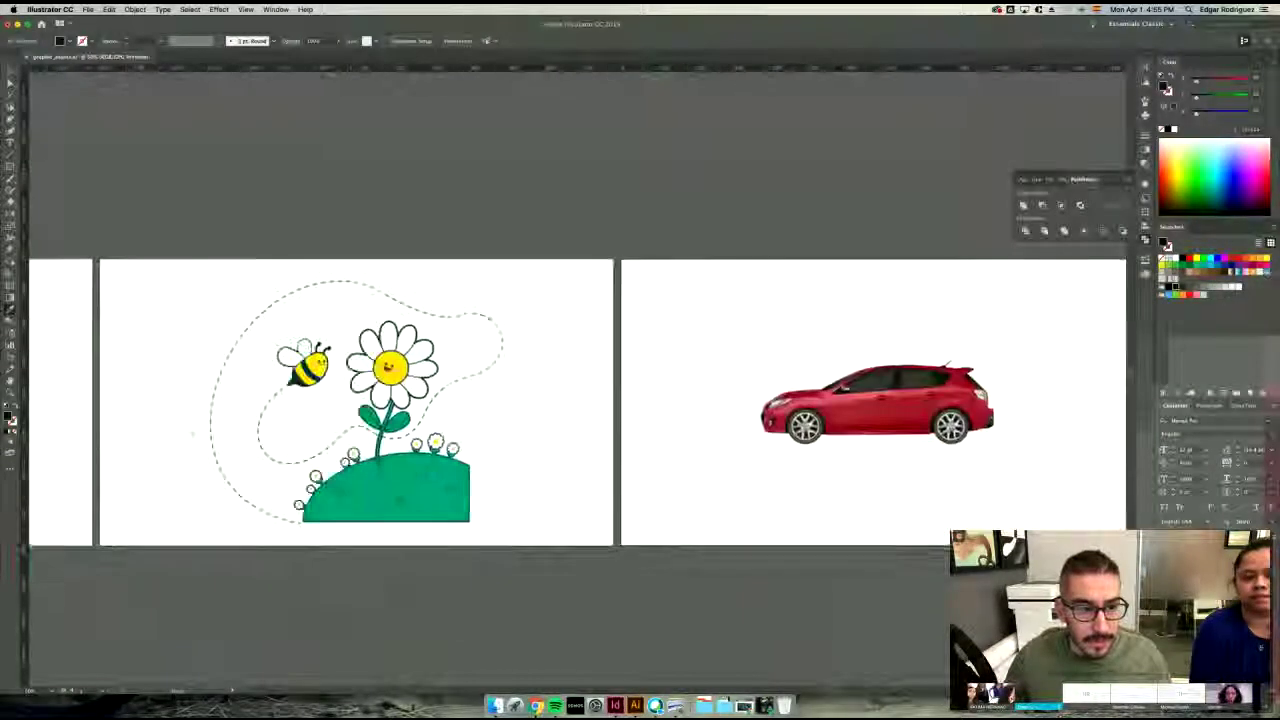
{"action": "left_click_drag", "start_coordinate": [612, 459], "coordinate": [1097, 372]}
{"action": "scroll", "coordinate": [470, 400], "scroll_direction": "left", "scroll_amount": 5}
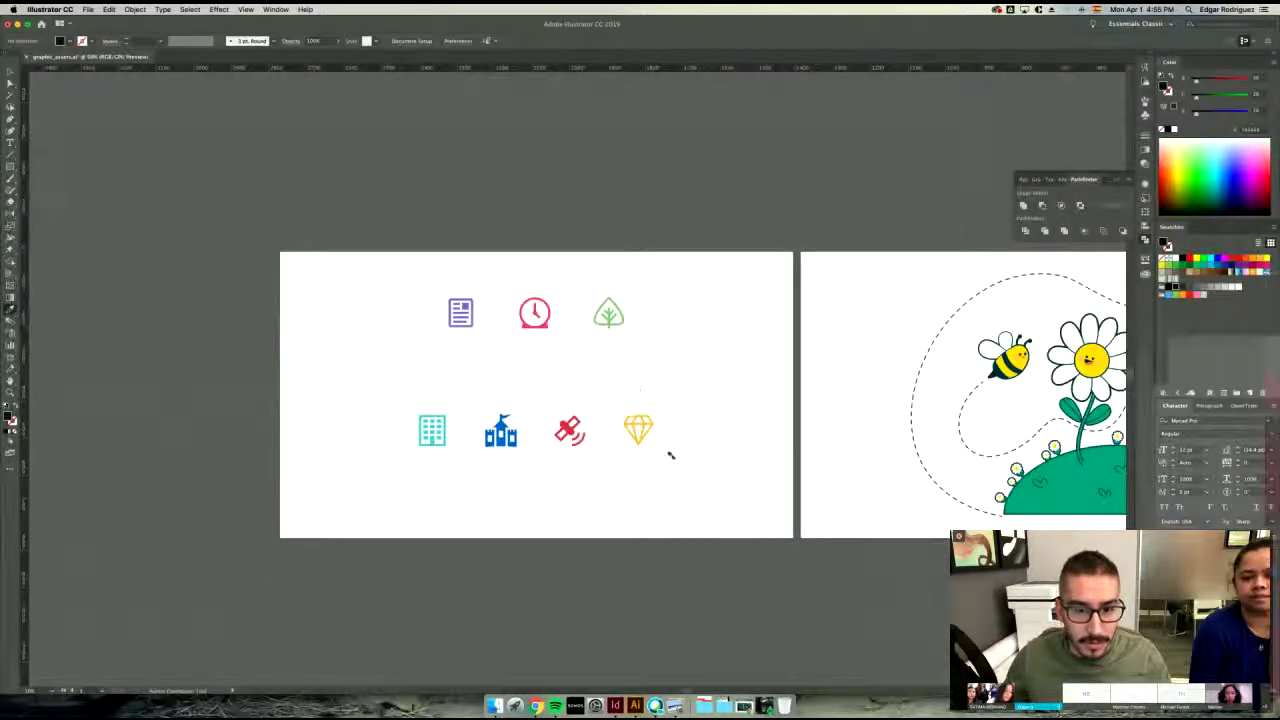
{"action": "scroll", "coordinate": [664, 452], "scroll_direction": "up", "scroll_amount": 3}
{"action": "key", "text": "v"}
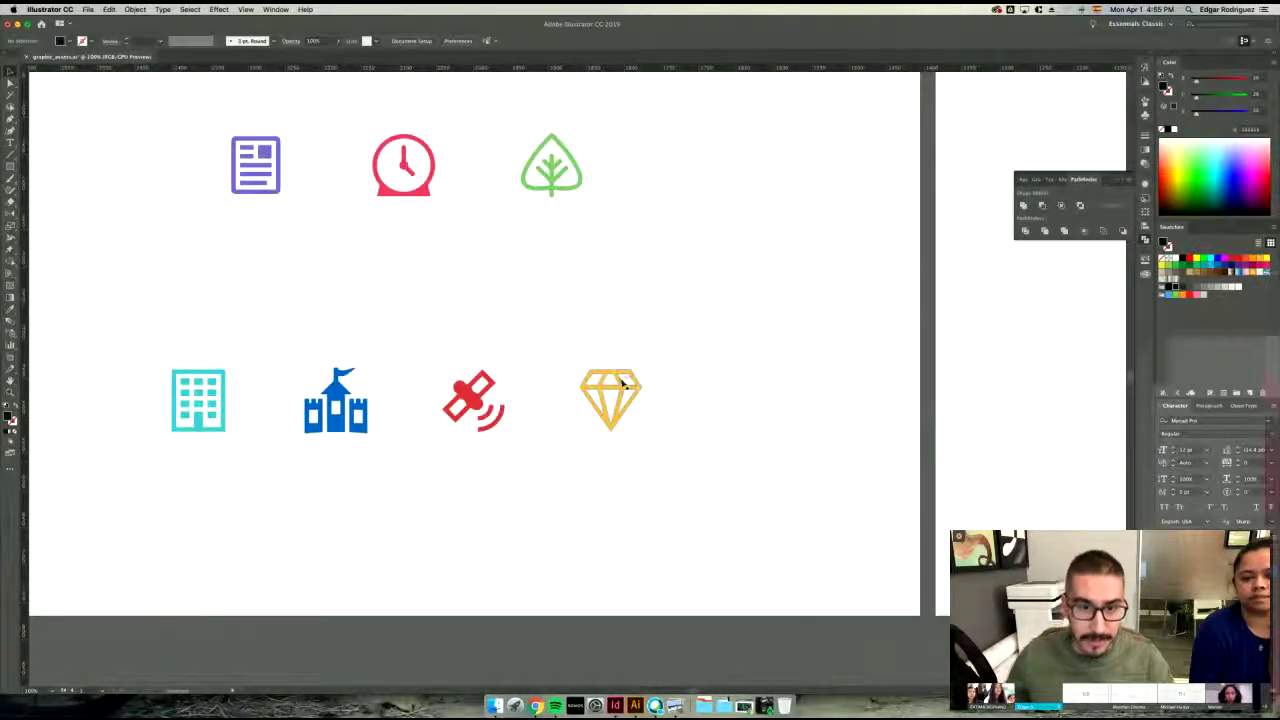
- Copy the hex colour code of the yellow diamond icon
{"action": "left_click", "coordinate": [633, 400]}
{"action": "left_click", "coordinate": [633, 400]}
{"action": "double_click", "coordinate": [1256, 130]}
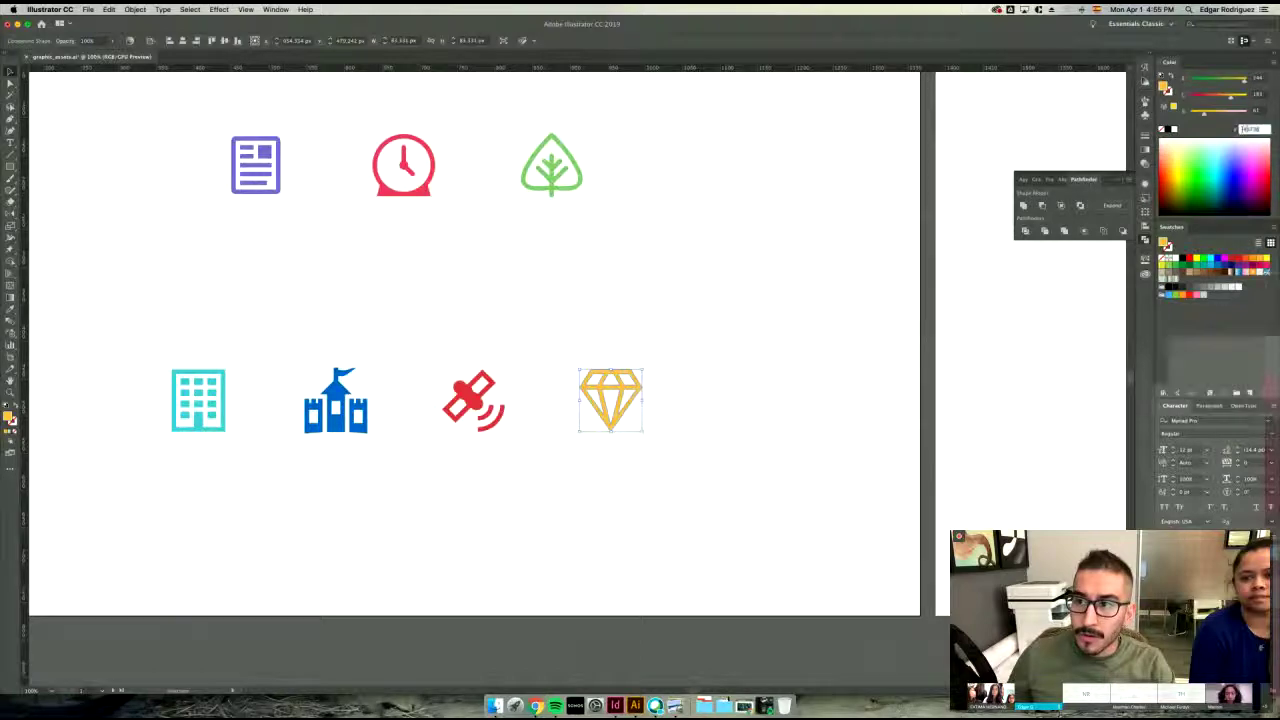
{"action": "right_click", "coordinate": [1254, 130]}
{"action": "left_click", "coordinate": [1254, 130]}
{"action": "double_click", "coordinate": [1253, 130]}
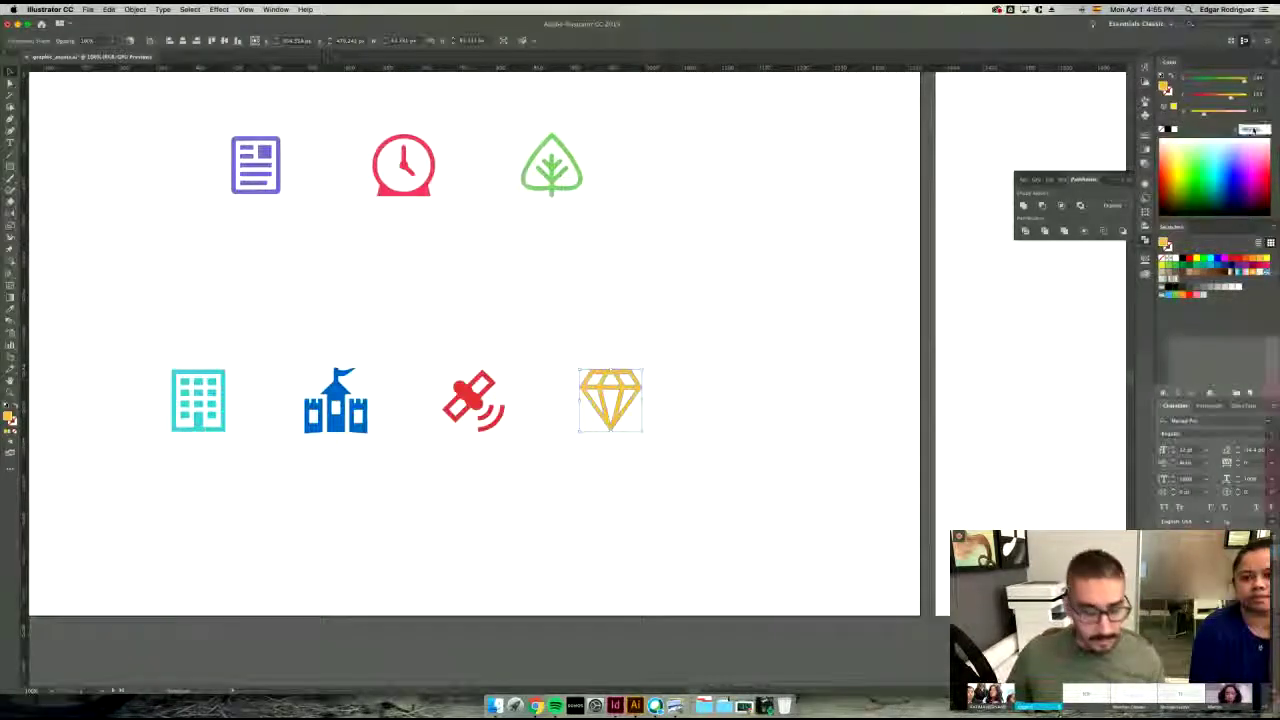
{"action": "left_click", "coordinate": [838, 279]}
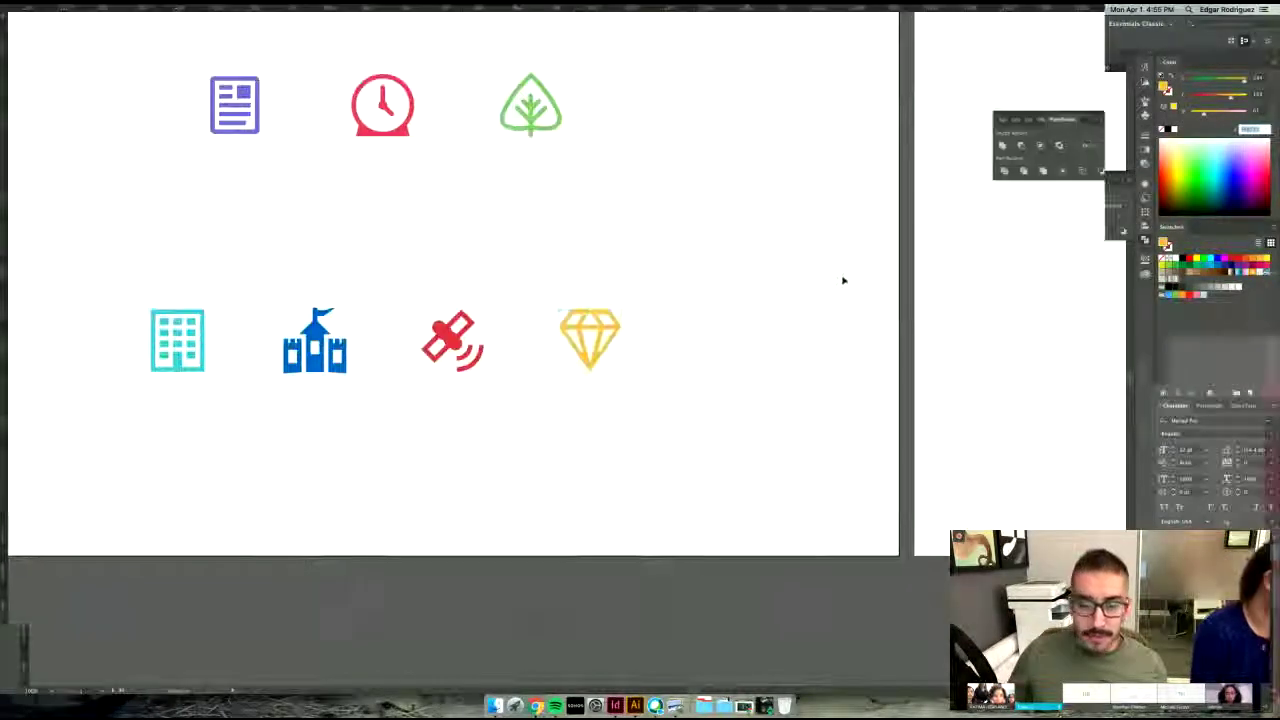
- Switch to InDesign and start a new RGB colour swatch, with its hex code ready for replacement
{"action": "left_click", "coordinate": [615, 705]}
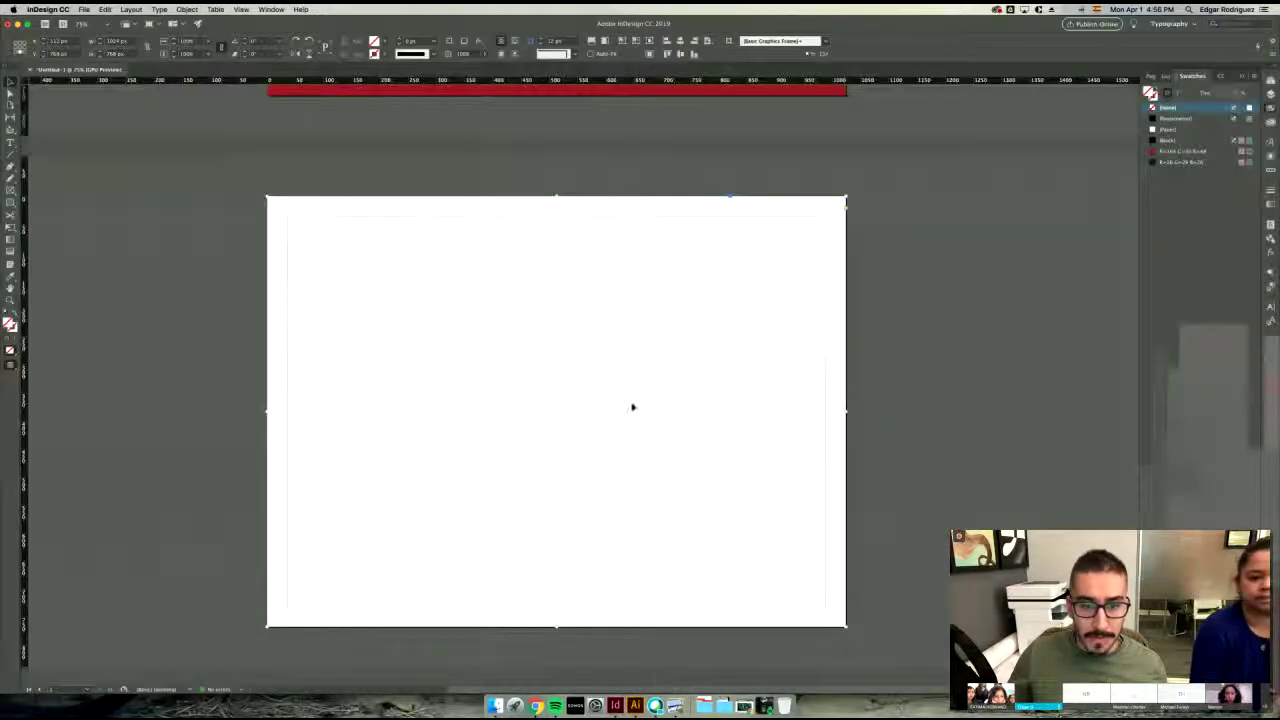
{"action": "left_click", "coordinate": [1256, 77]}
{"action": "left_click", "coordinate": [1221, 84]}
{"action": "double_click", "coordinate": [590, 434]}
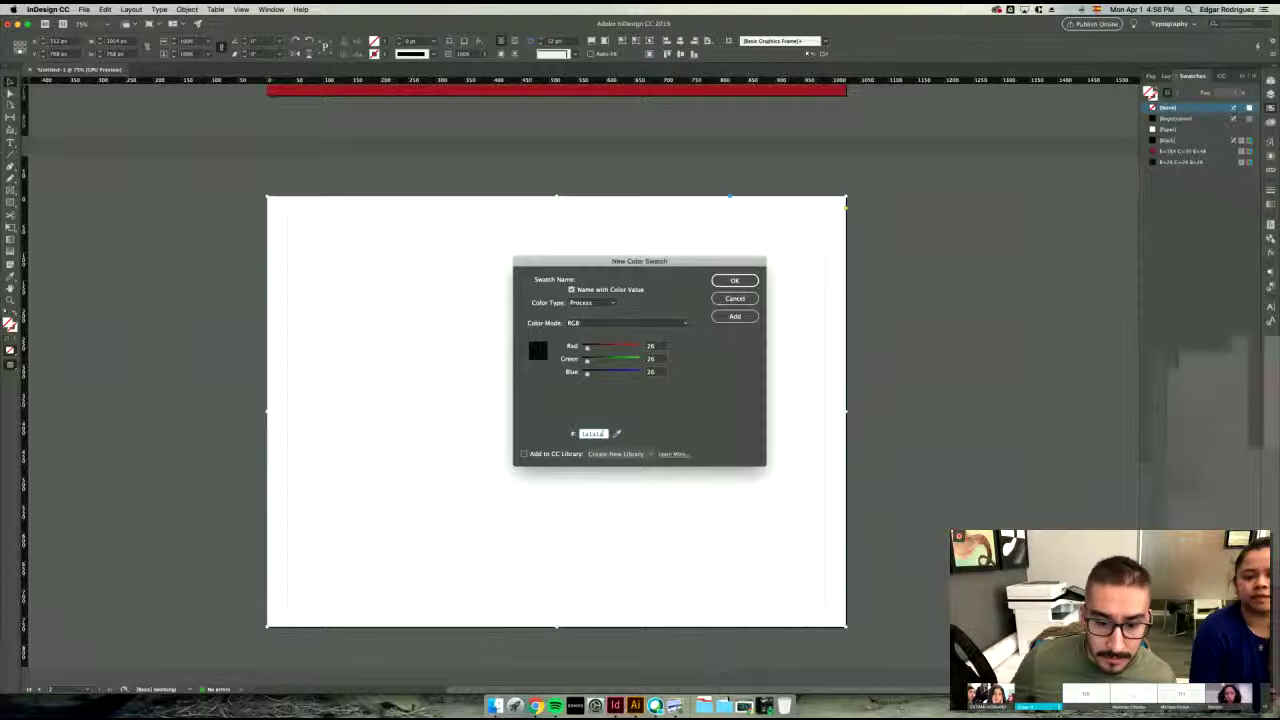
- Copy the yellow diamond's hex code in Illustrator again and create the InDesign swatch from it, filling the page-sized rectangle
{"action": "left_click", "coordinate": [635, 705]}
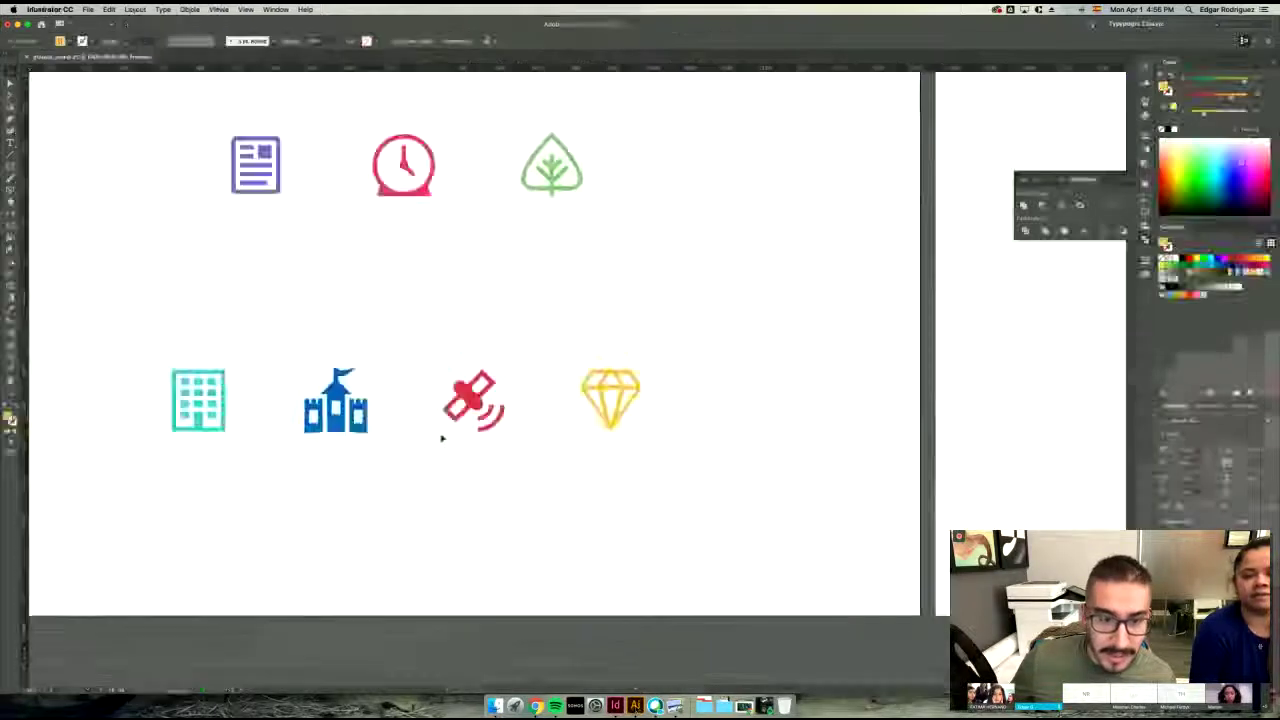
{"action": "left_click", "coordinate": [588, 395]}
{"action": "left_click", "coordinate": [1252, 130]}
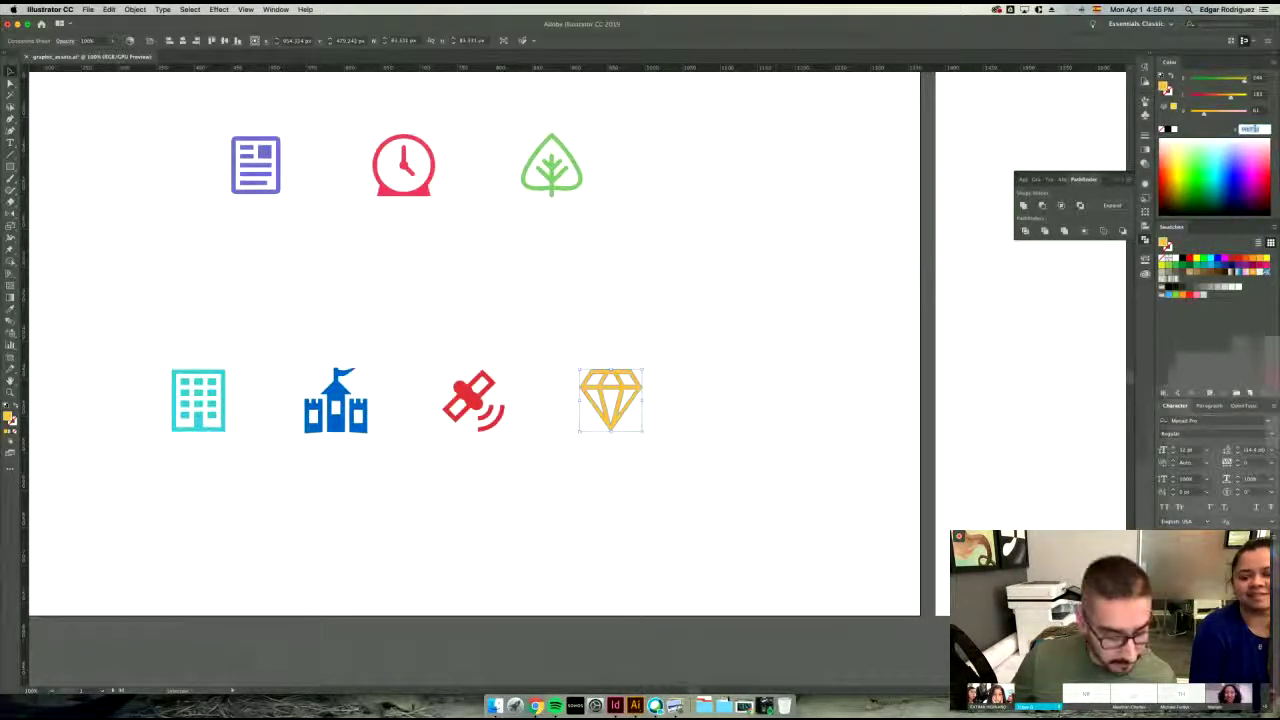
{"action": "left_click", "coordinate": [615, 705]}
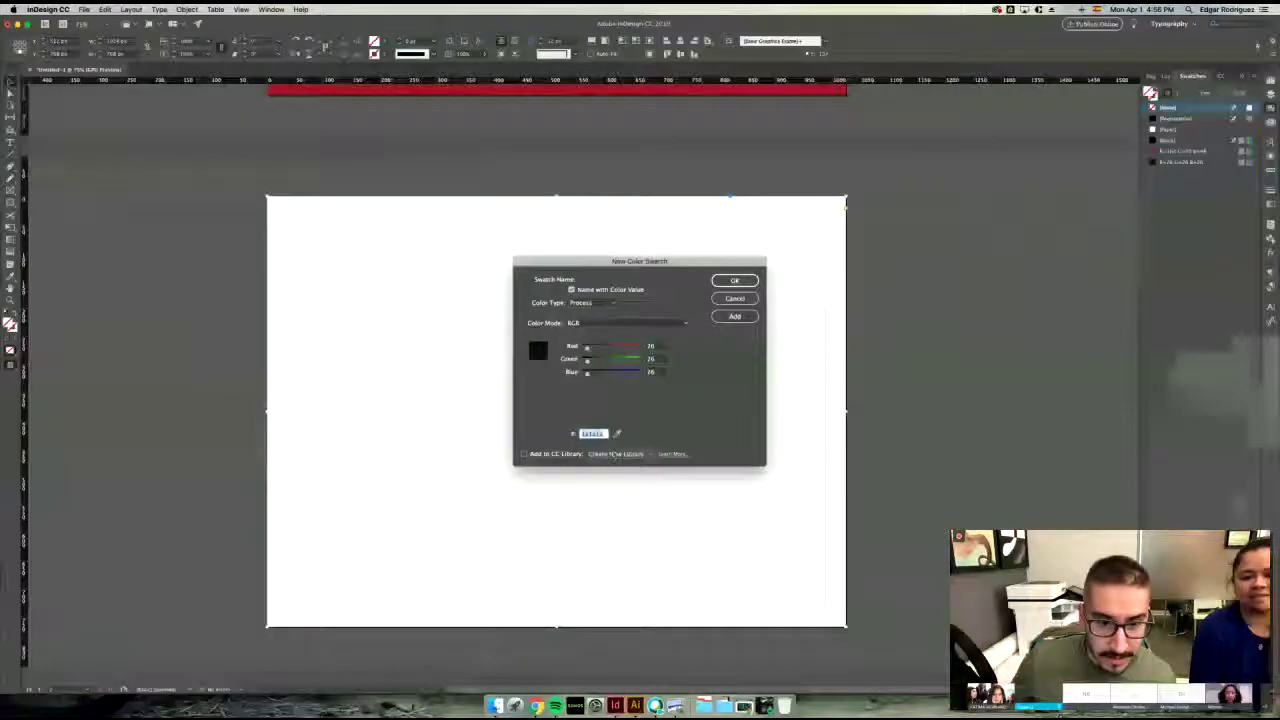
{"action": "key", "text": "ctrl+v"}
{"action": "left_click", "coordinate": [735, 281]}
{"action": "left_click", "coordinate": [920, 284]}
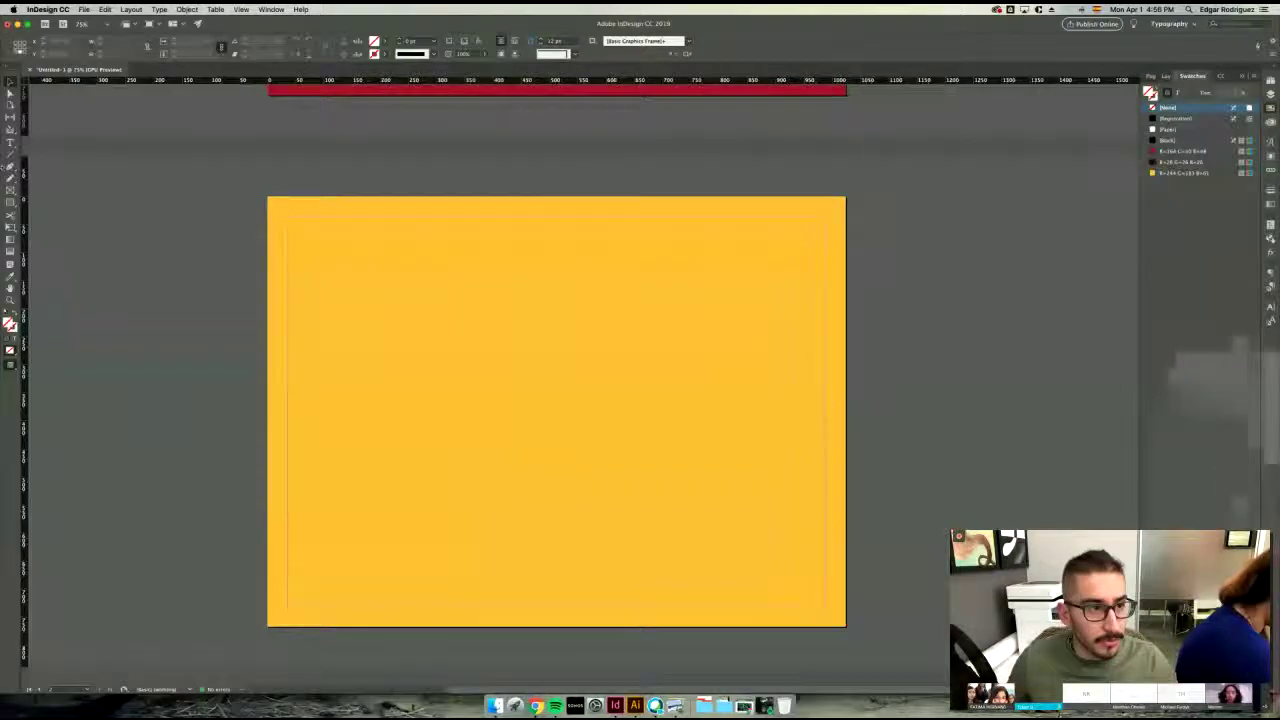
- Add a text frame in the upper middle of the yellow page reading "Design for" and "Social Change" on two lines
{"action": "left_click", "coordinate": [10, 142]}
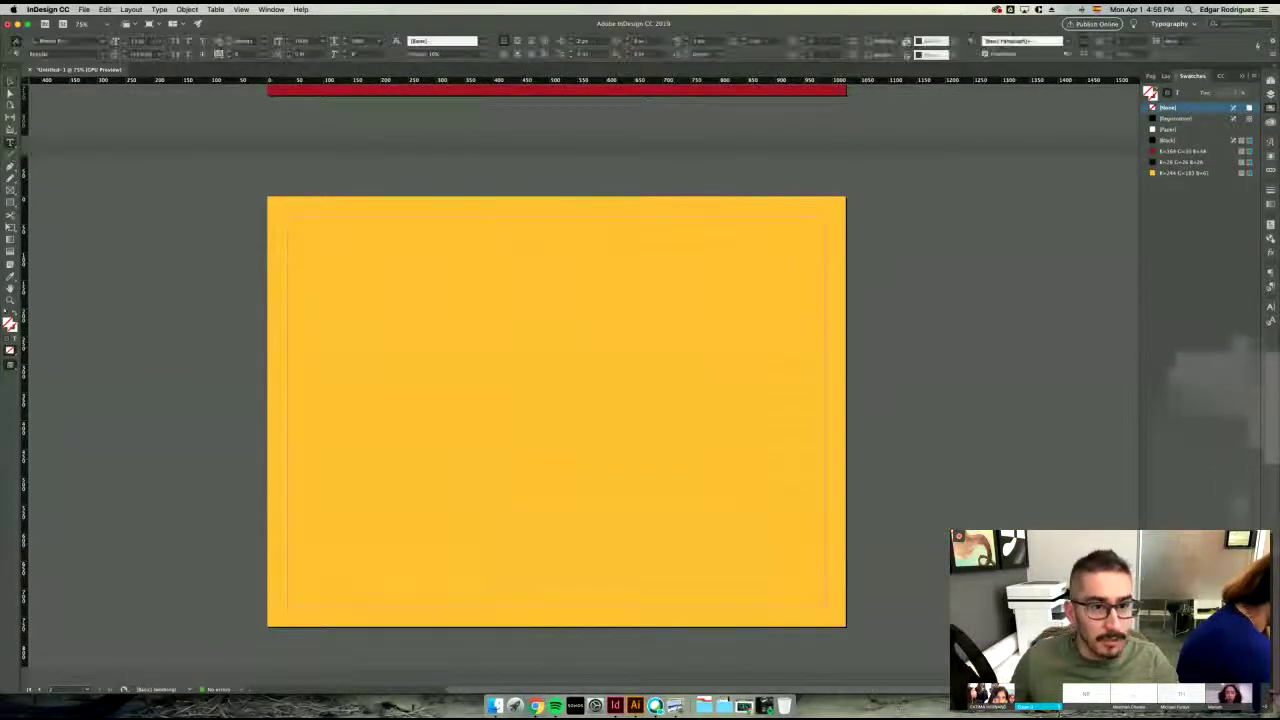
{"action": "left_click_drag", "start_coordinate": [634, 403], "coordinate": [414, 302]}
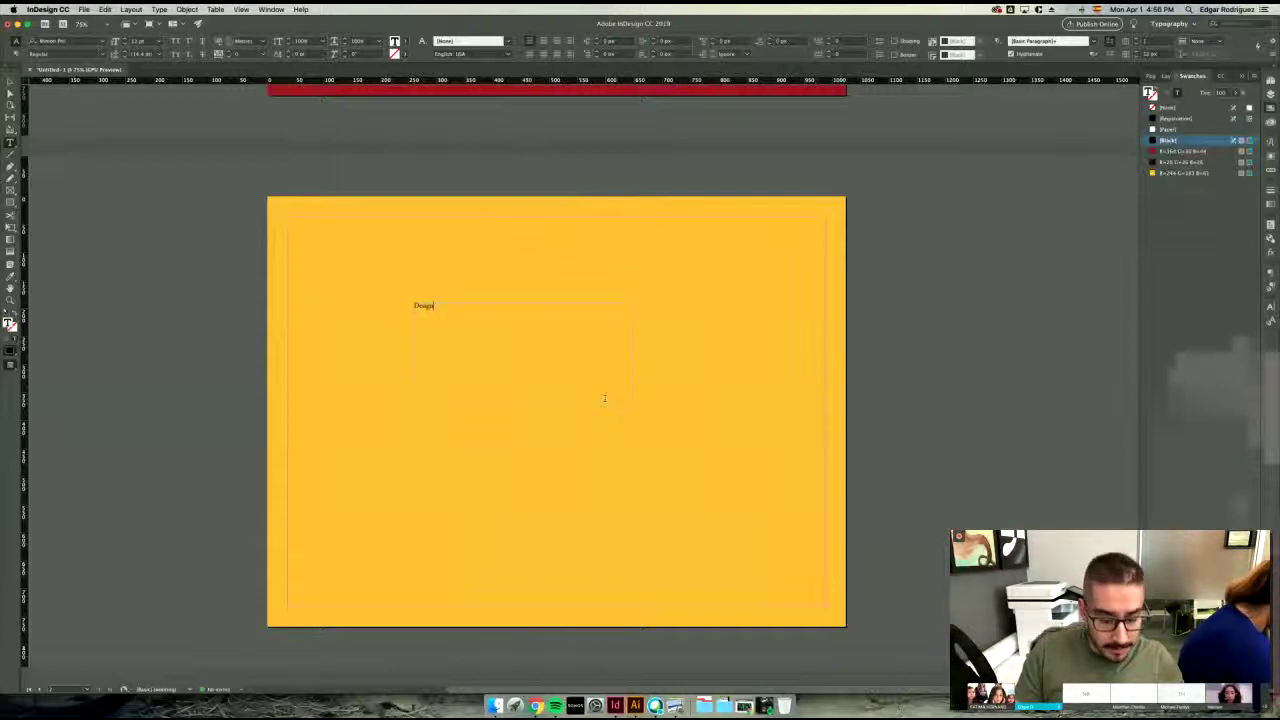
{"action": "type", "text": "Design for"}
{"action": "key", "text": "Return"}
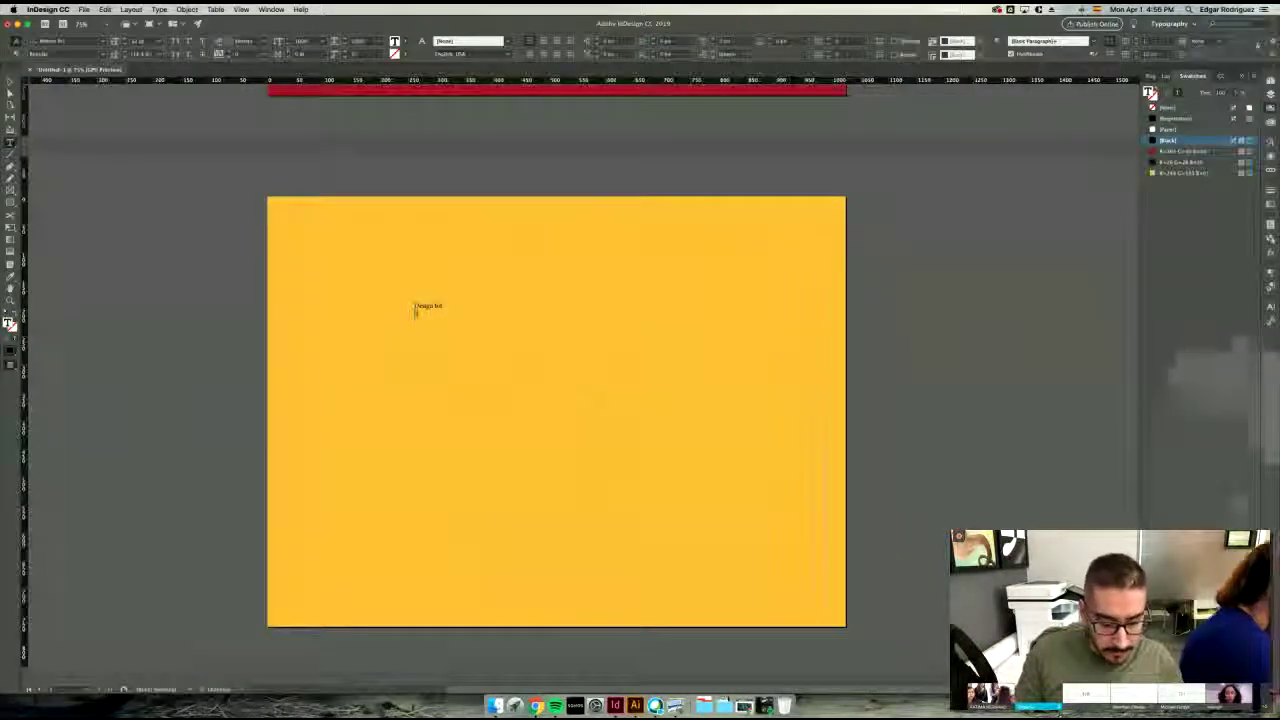
{"action": "type", "text": "Social Change"}
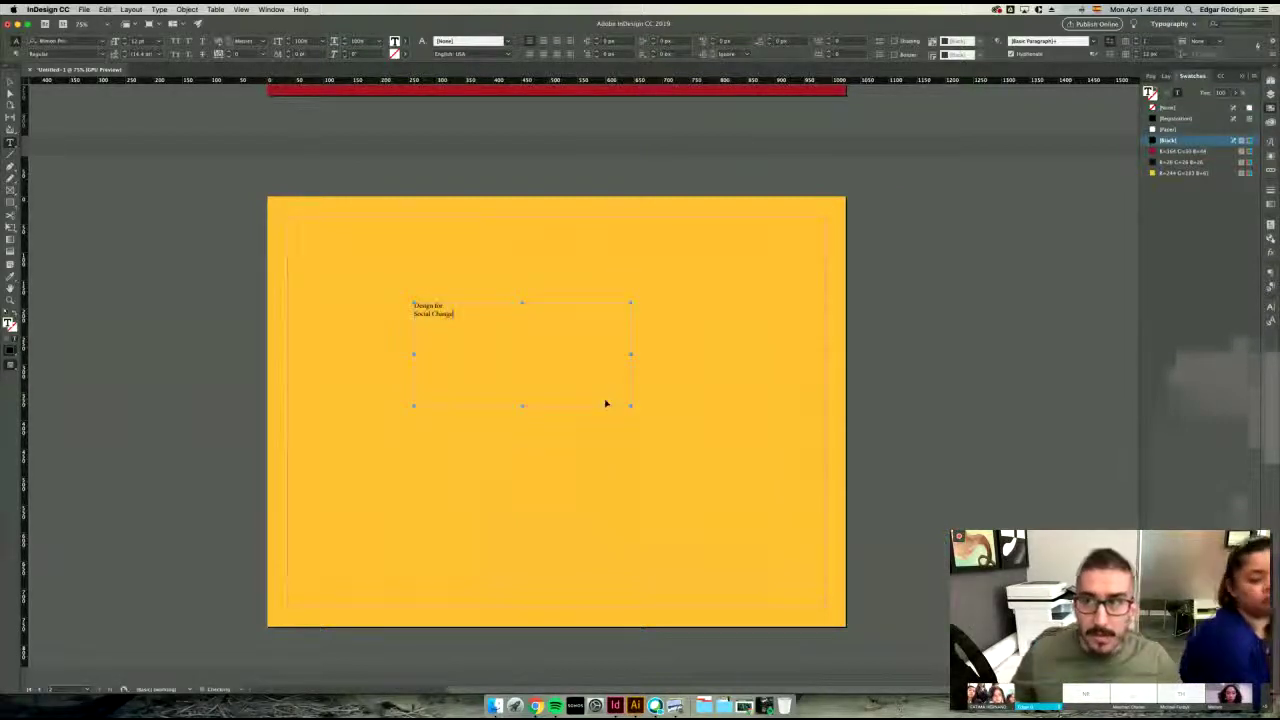
{"action": "left_click", "coordinate": [66, 374], "text": "super"}
{"action": "key", "text": "v"}
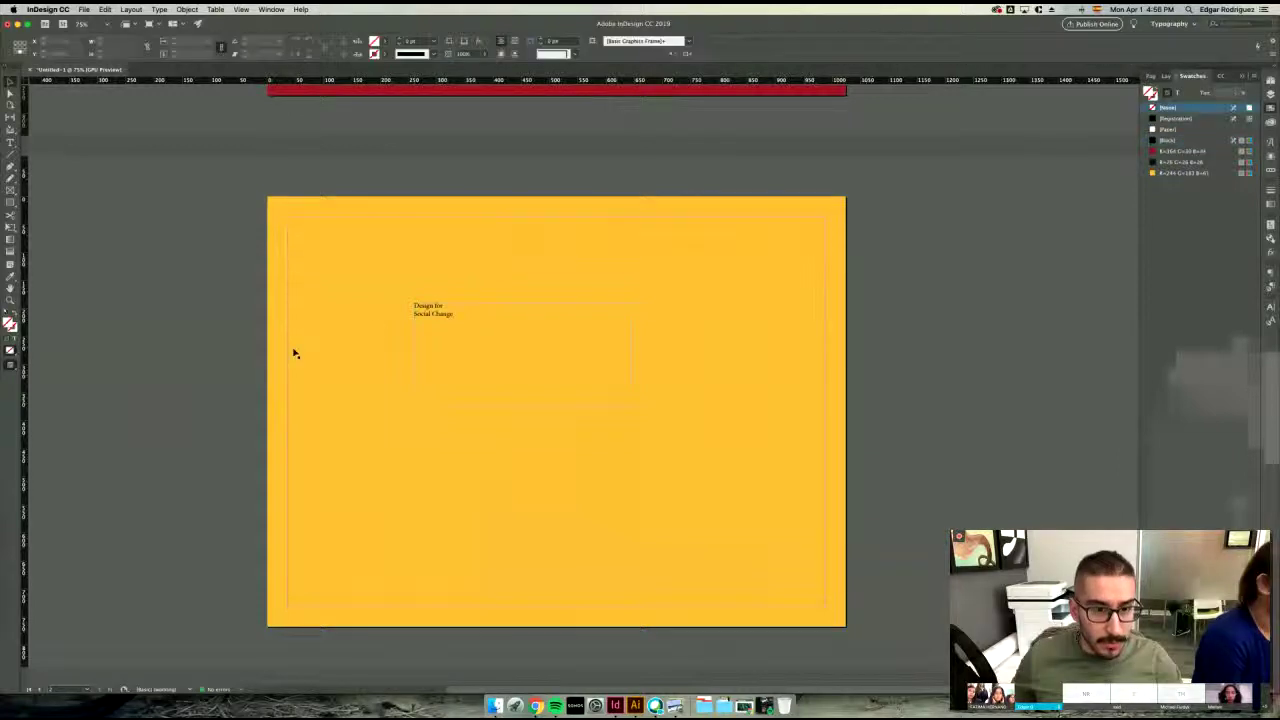
- Colour the text in the title frame with the [Paper] swatch
{"action": "left_click", "coordinate": [431, 340]}
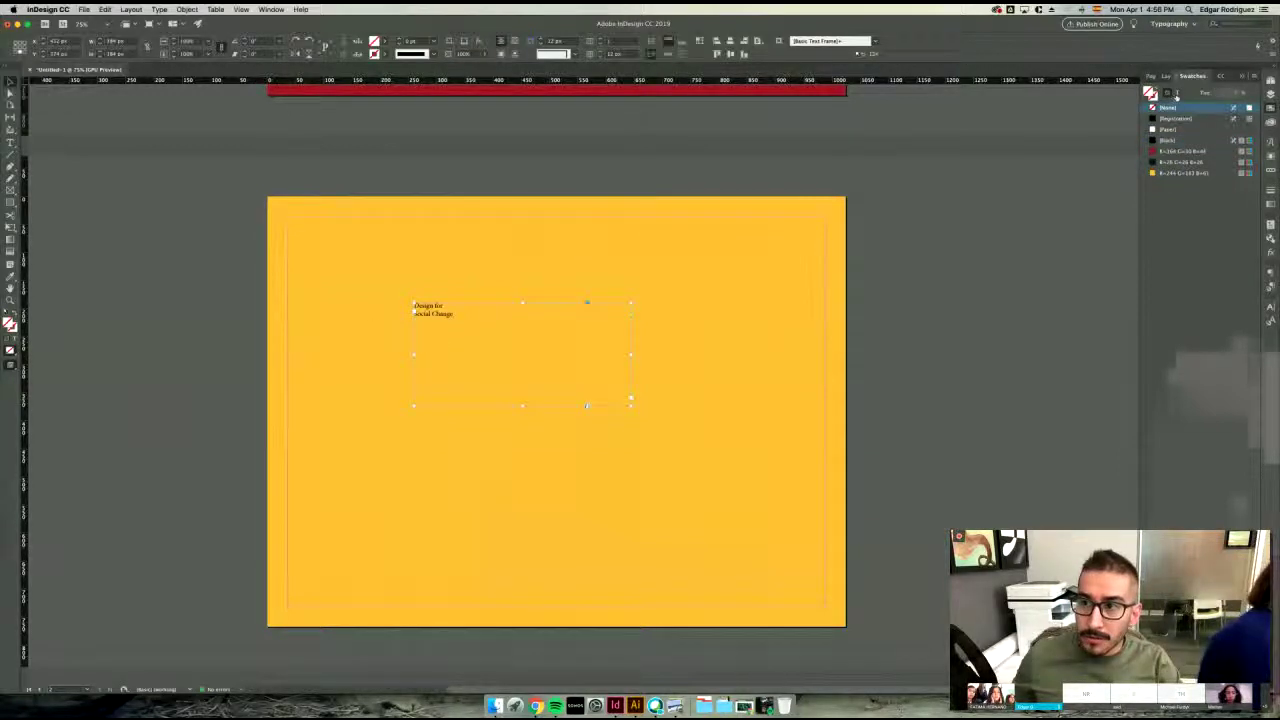
{"action": "left_click", "coordinate": [1177, 93]}
{"action": "left_click", "coordinate": [1168, 129]}
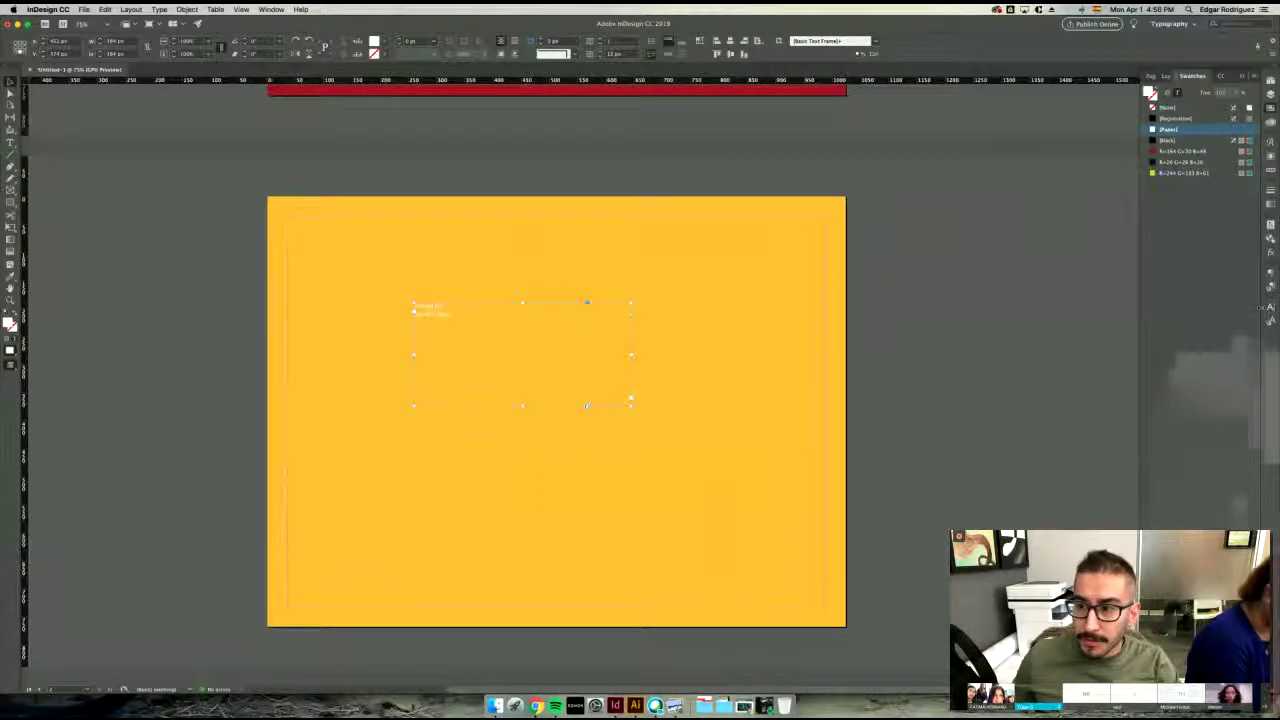
- Set the title text to the Museo Slab font at size 40
{"action": "left_click", "coordinate": [1268, 307]}
{"action": "left_click", "coordinate": [1254, 317]}
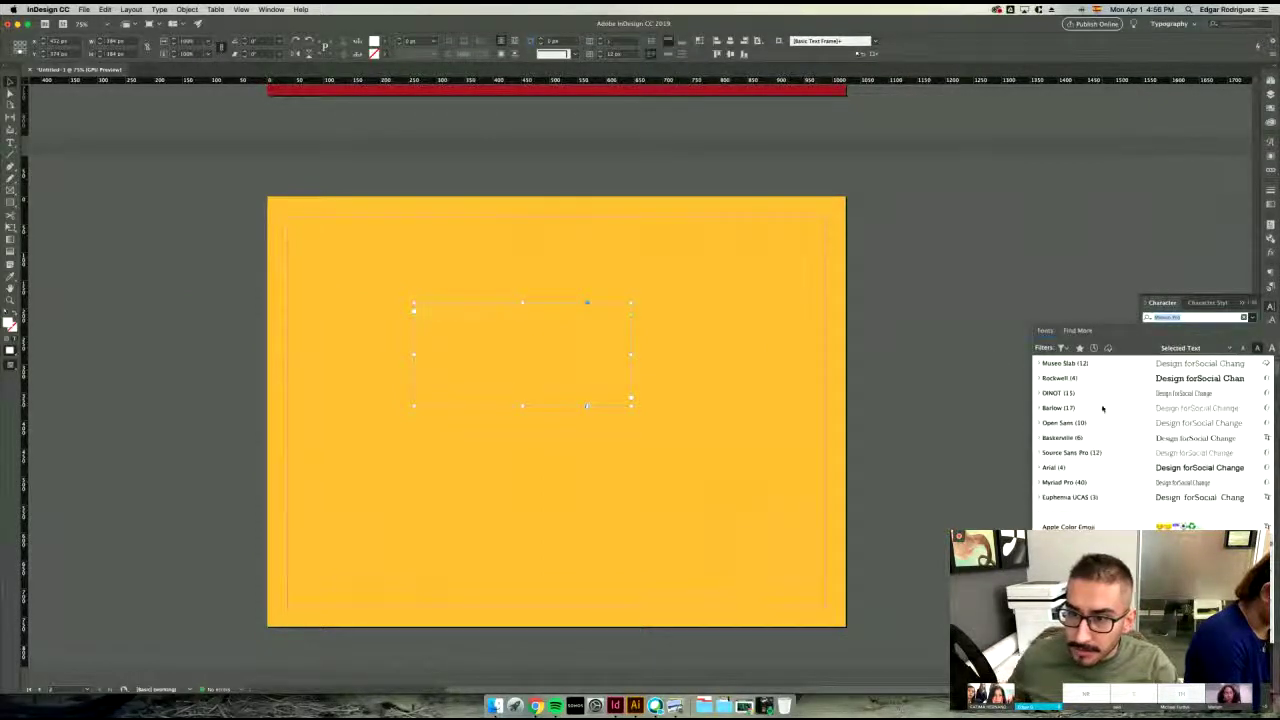
{"action": "left_click", "coordinate": [1095, 365]}
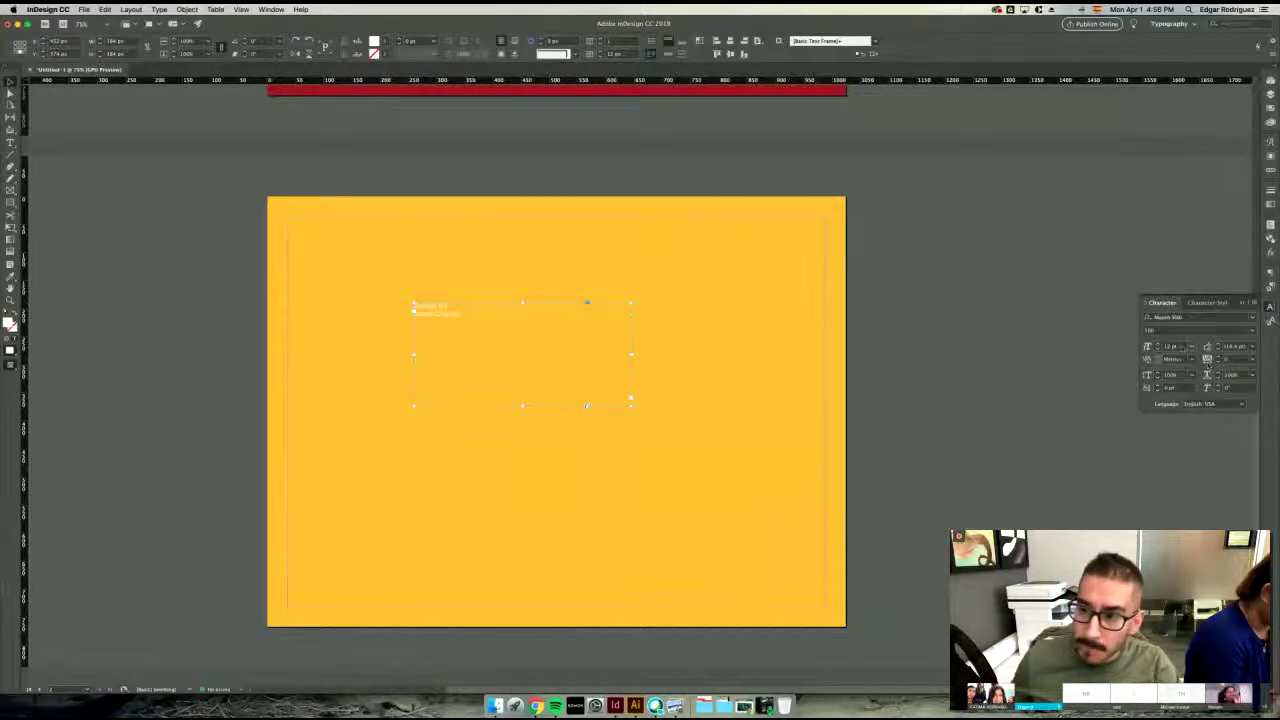
{"action": "left_click", "coordinate": [1178, 346]}
{"action": "type", "text": "40"}
{"action": "key", "text": "Return"}
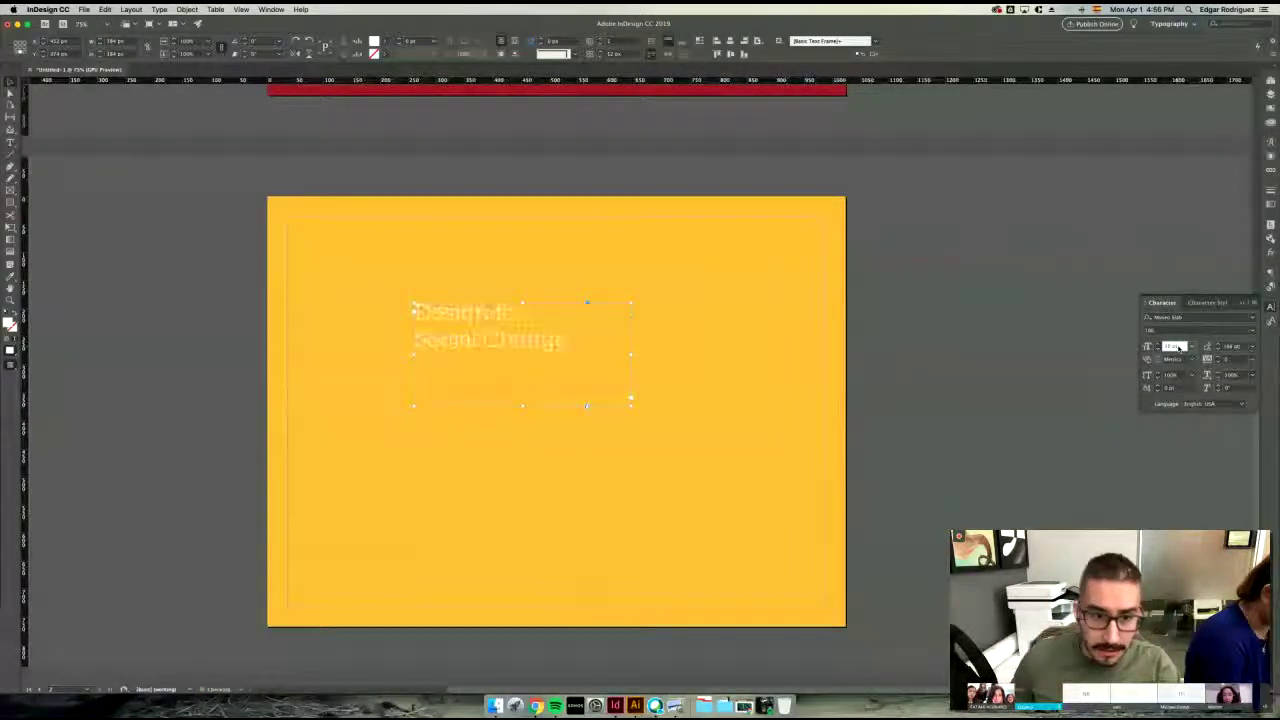
- Apply the 900 weight to the word "Design" and to the line "Social Change"
{"action": "double_click", "coordinate": [475, 312]}
{"action": "double_click", "coordinate": [475, 312]}
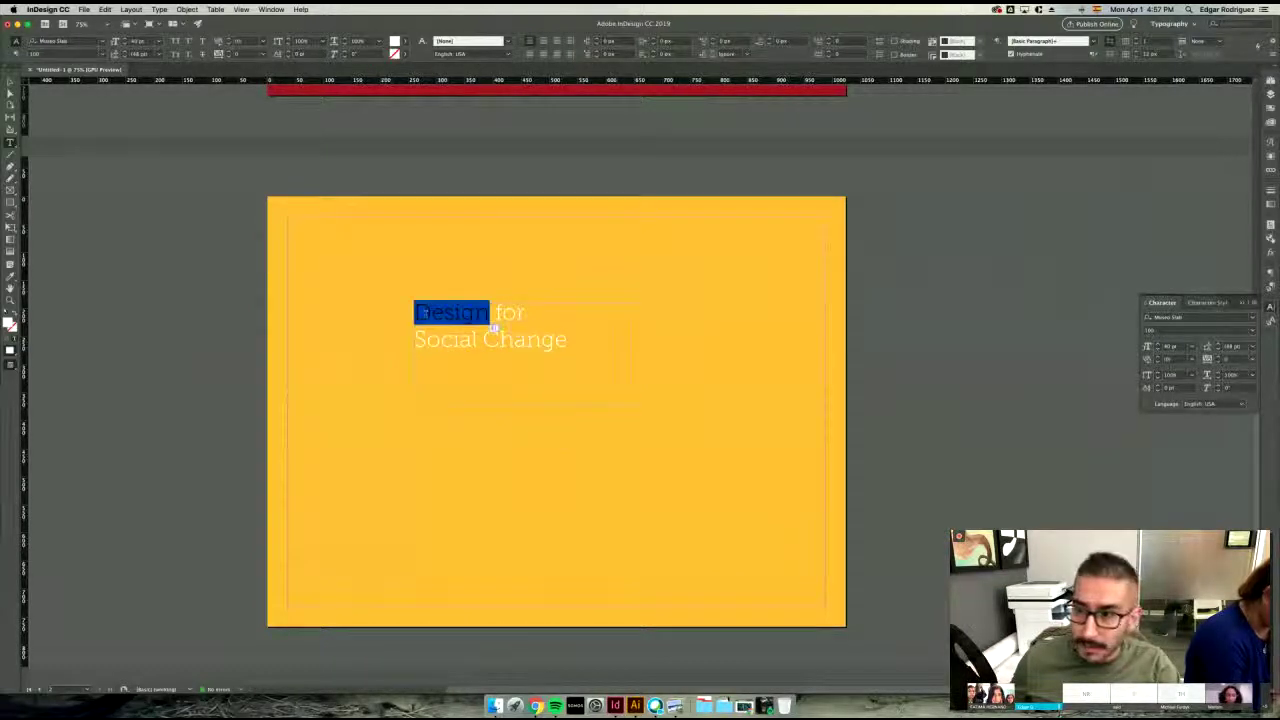
{"action": "left_click", "coordinate": [1252, 331]}
{"action": "left_click", "coordinate": [1170, 424]}
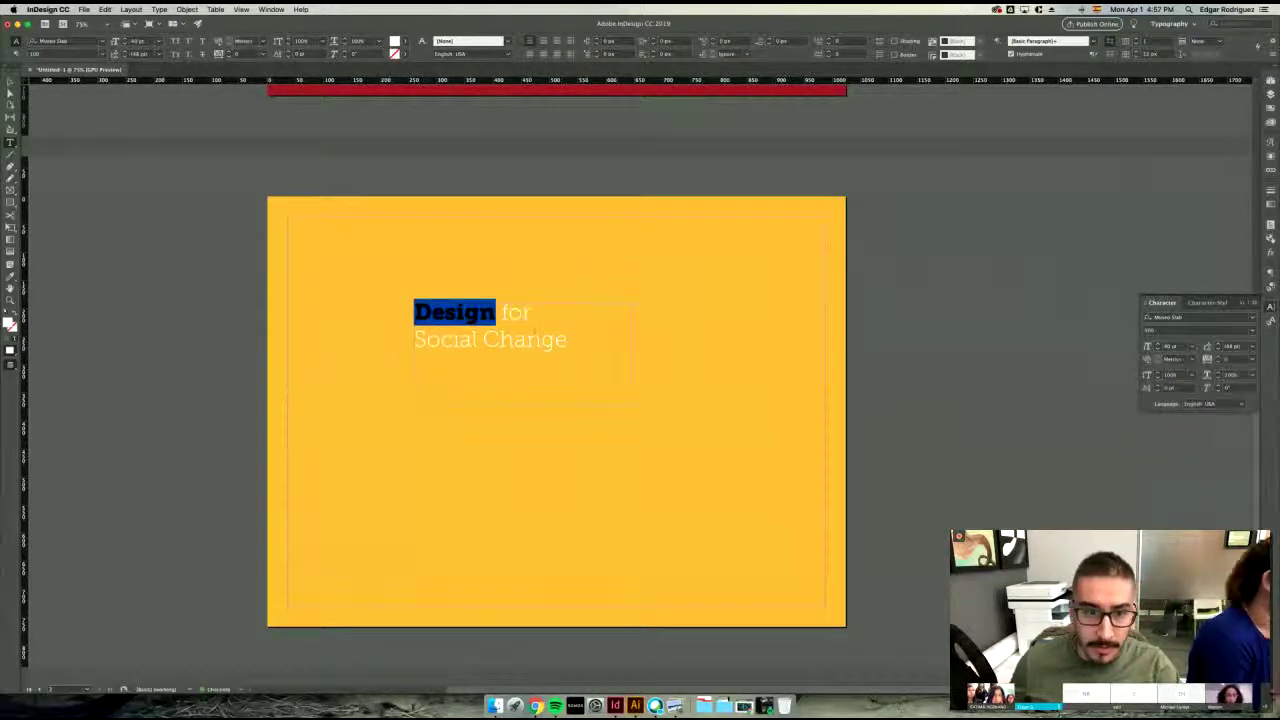
{"action": "triple_click", "coordinate": [534, 338]}
{"action": "left_click", "coordinate": [1252, 331]}
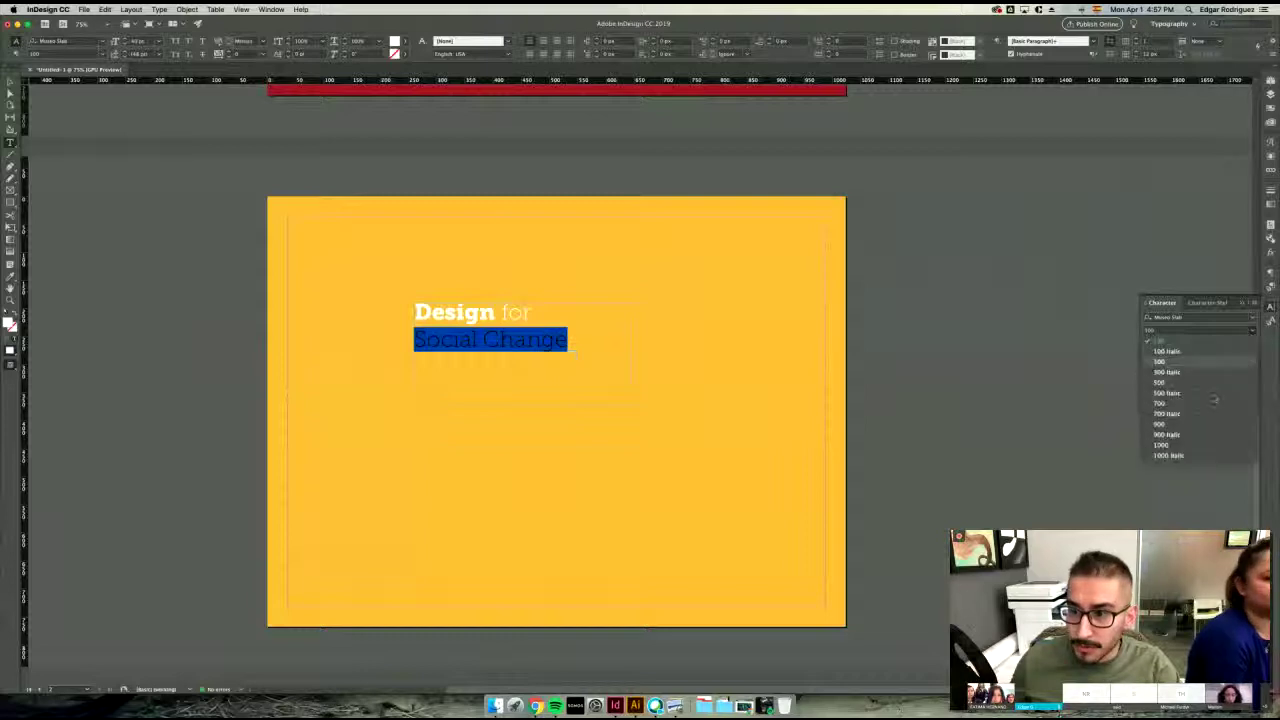
{"action": "left_click", "coordinate": [1188, 428]}
{"action": "left_click", "coordinate": [587, 345]}
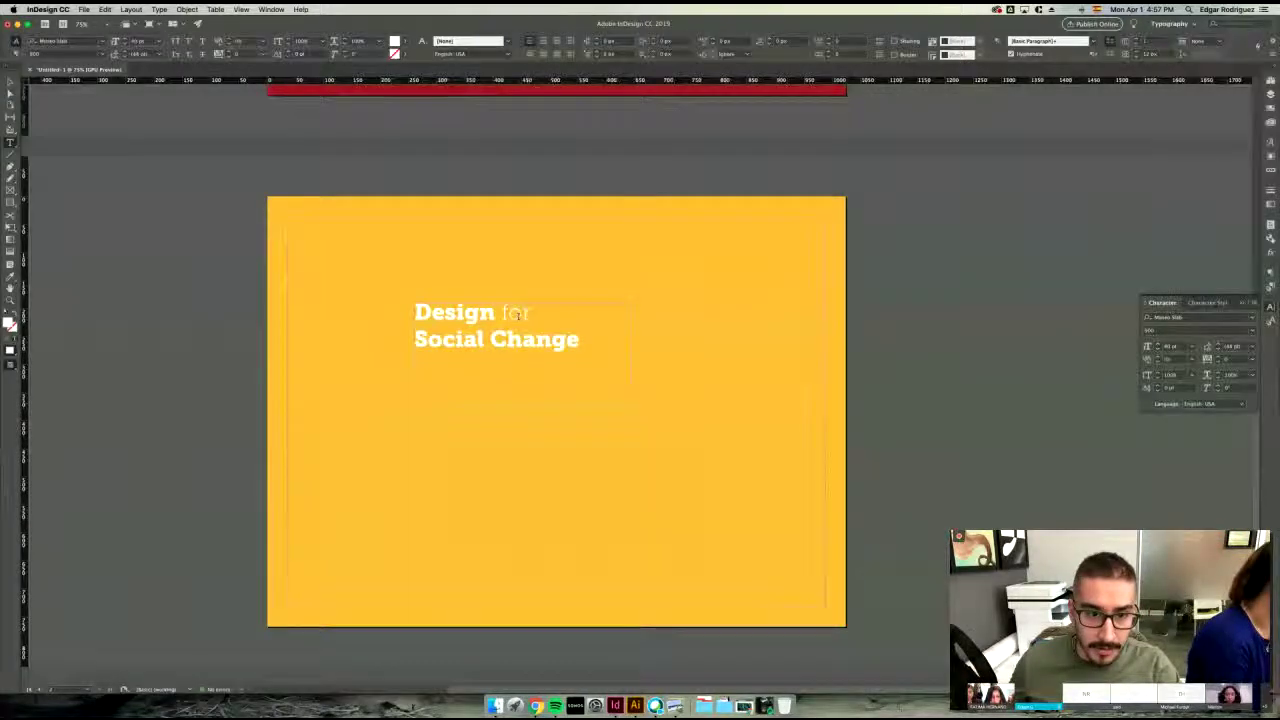
- Close the MotorCar preview, check the title styling in LW_Slides_Examples2.png opened from Finder, and return to InDesign
{"action": "left_click", "coordinate": [675, 705]}
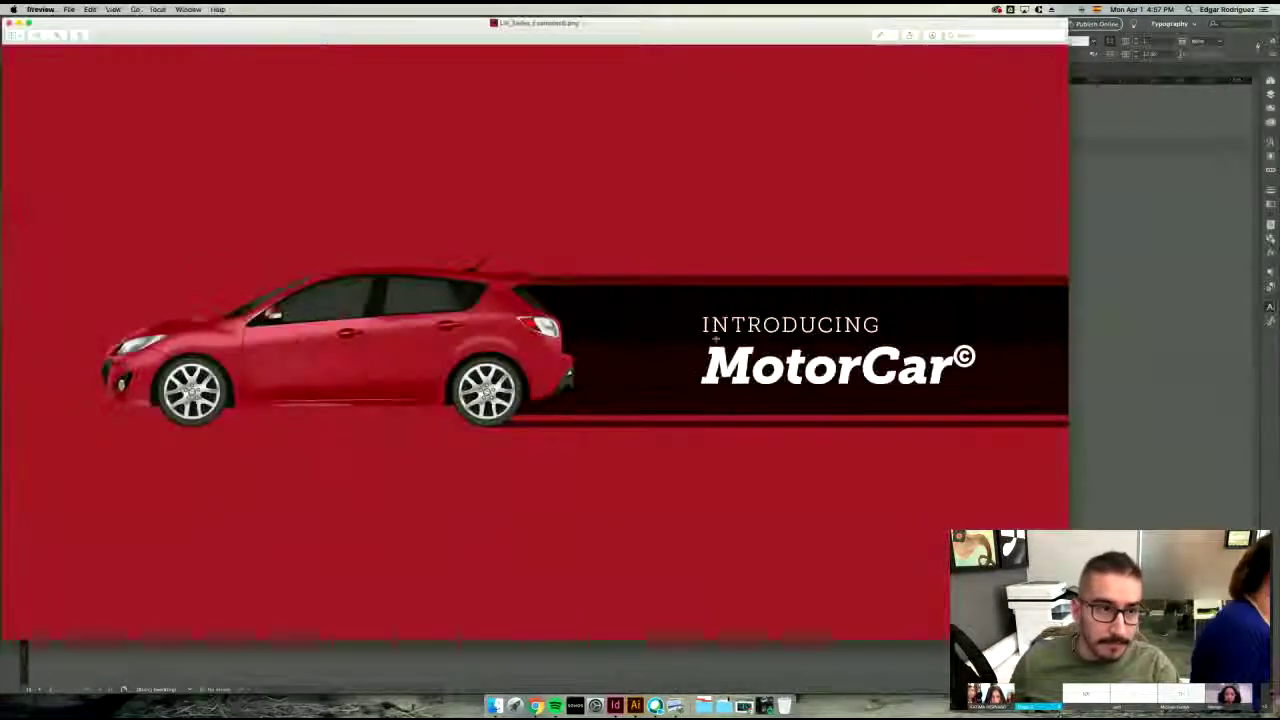
{"action": "left_click", "coordinate": [9, 23]}
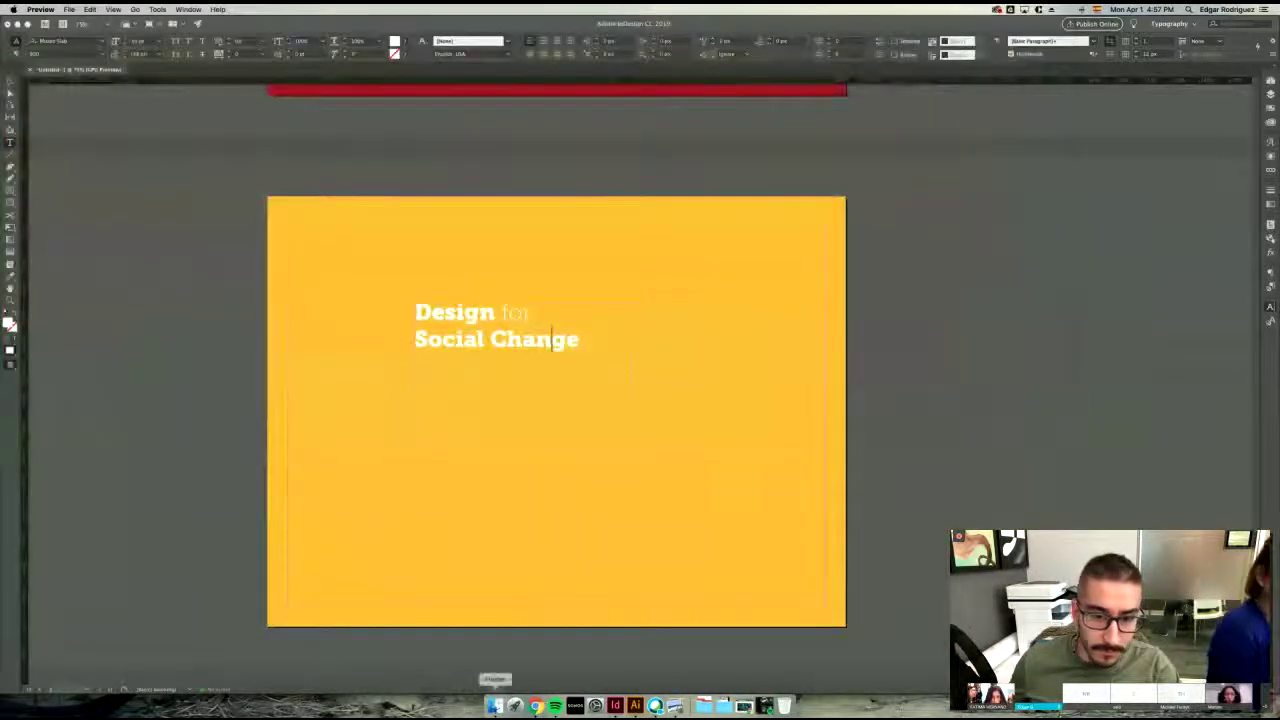
{"action": "left_click", "coordinate": [495, 705]}
{"action": "double_click", "coordinate": [721, 302]}
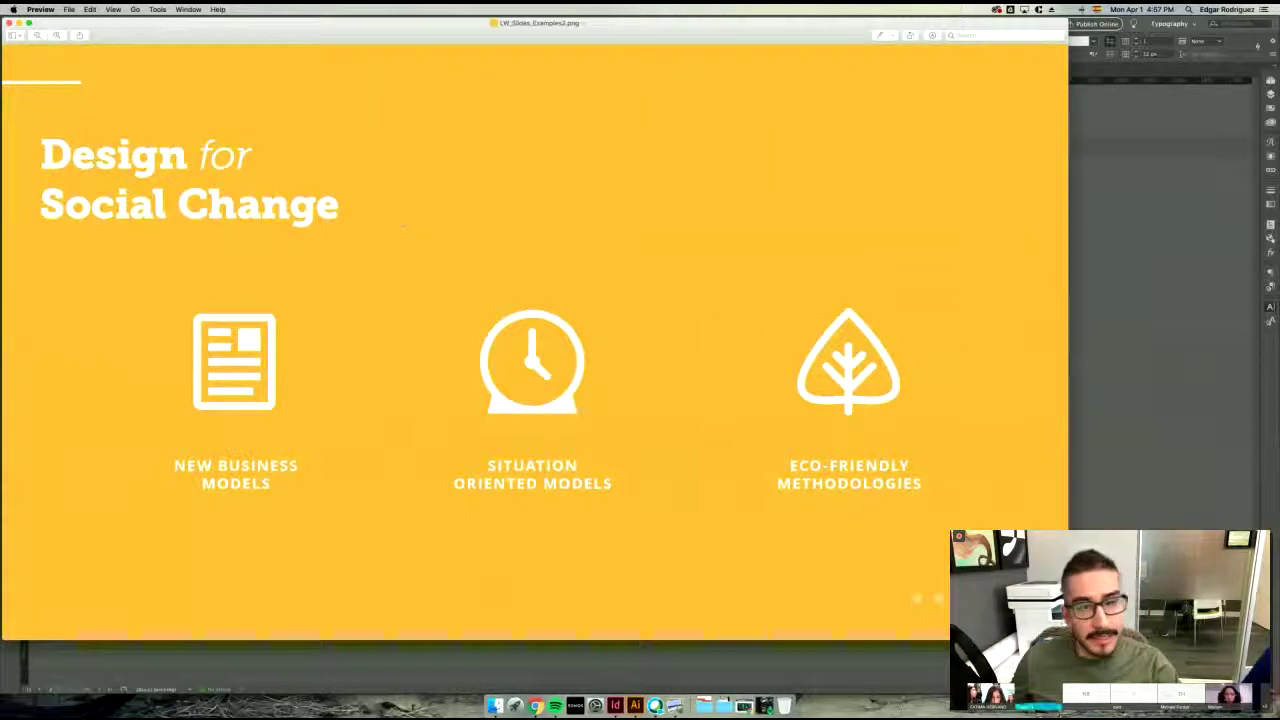
{"action": "key", "text": "super+Tab"}
- Set the word "for" in the title to the 100 Italic style
{"action": "left_click_drag", "start_coordinate": [500, 312], "coordinate": [531, 314]}
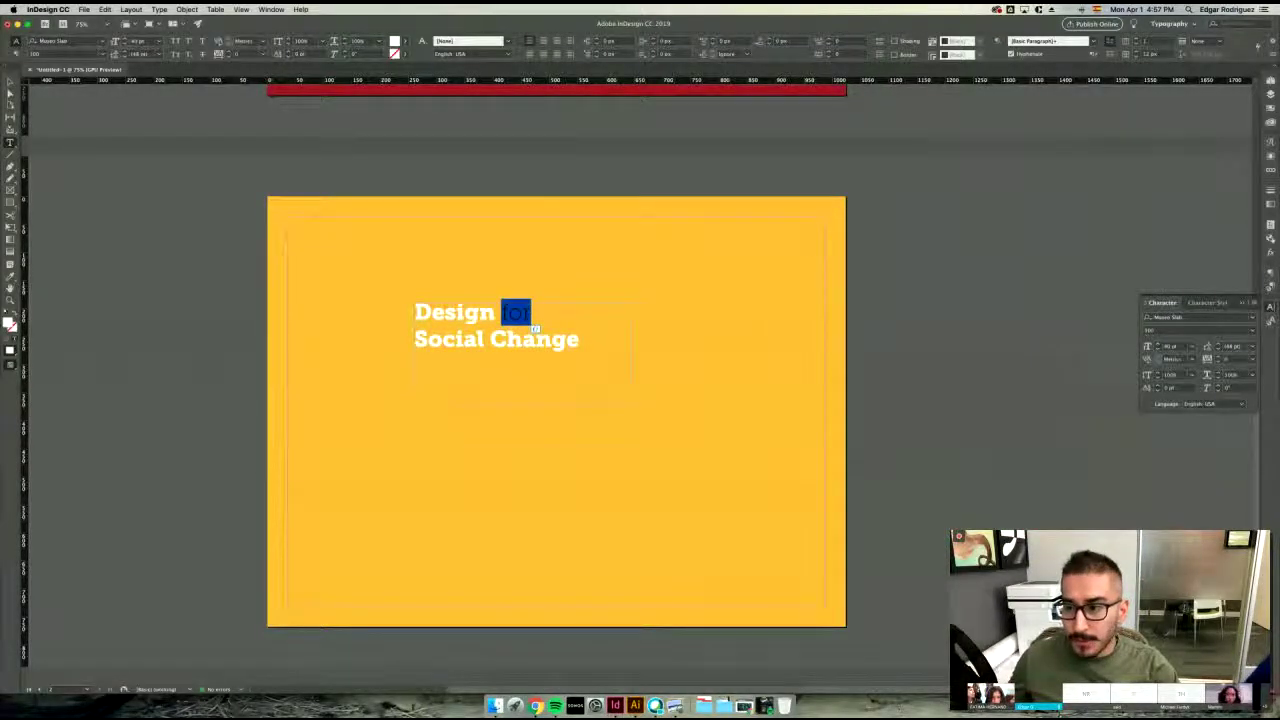
{"action": "left_click", "coordinate": [1252, 331]}
{"action": "left_click", "coordinate": [1225, 352]}
{"action": "left_click", "coordinate": [590, 342]}
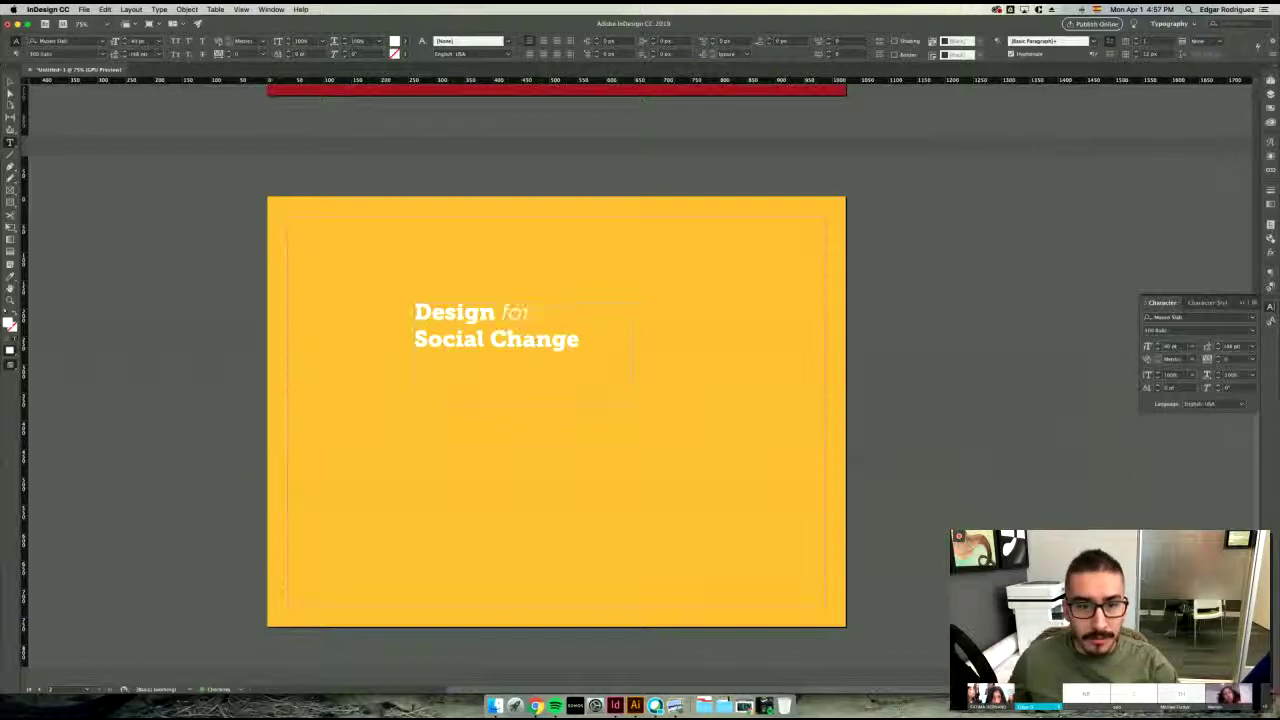
{"action": "key", "text": "Escape"}
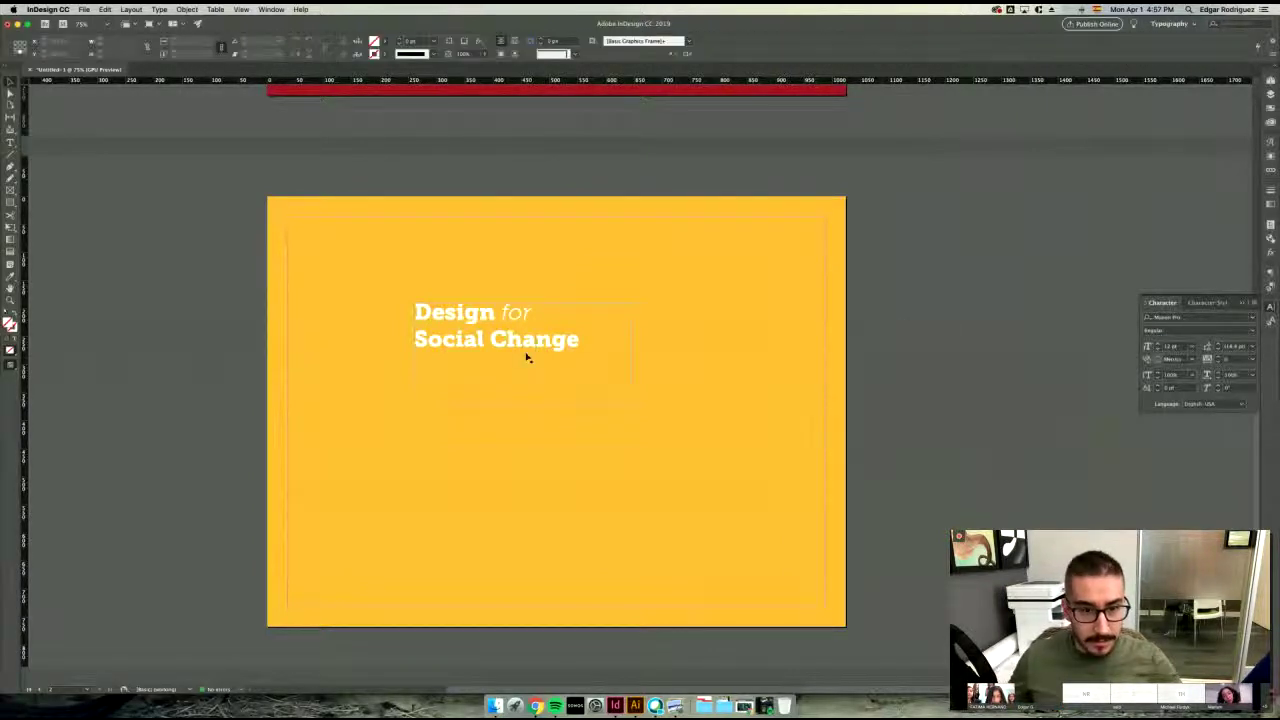
- Fit the title frame to its text and move it to the page's upper left, slightly inside the left margin
{"action": "double_click", "coordinate": [523, 405]}
{"action": "double_click", "coordinate": [632, 325]}
{"action": "left_click_drag", "start_coordinate": [535, 325], "coordinate": [414, 284]}
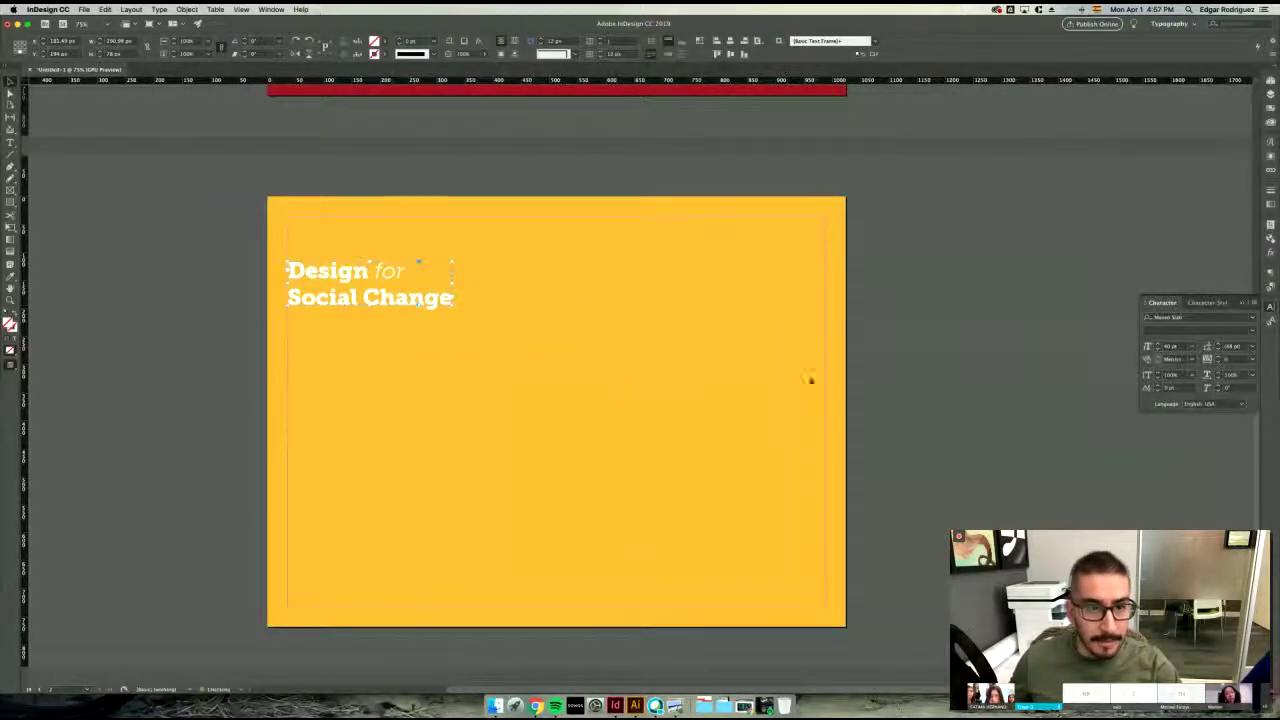
{"action": "left_click", "coordinate": [880, 393]}
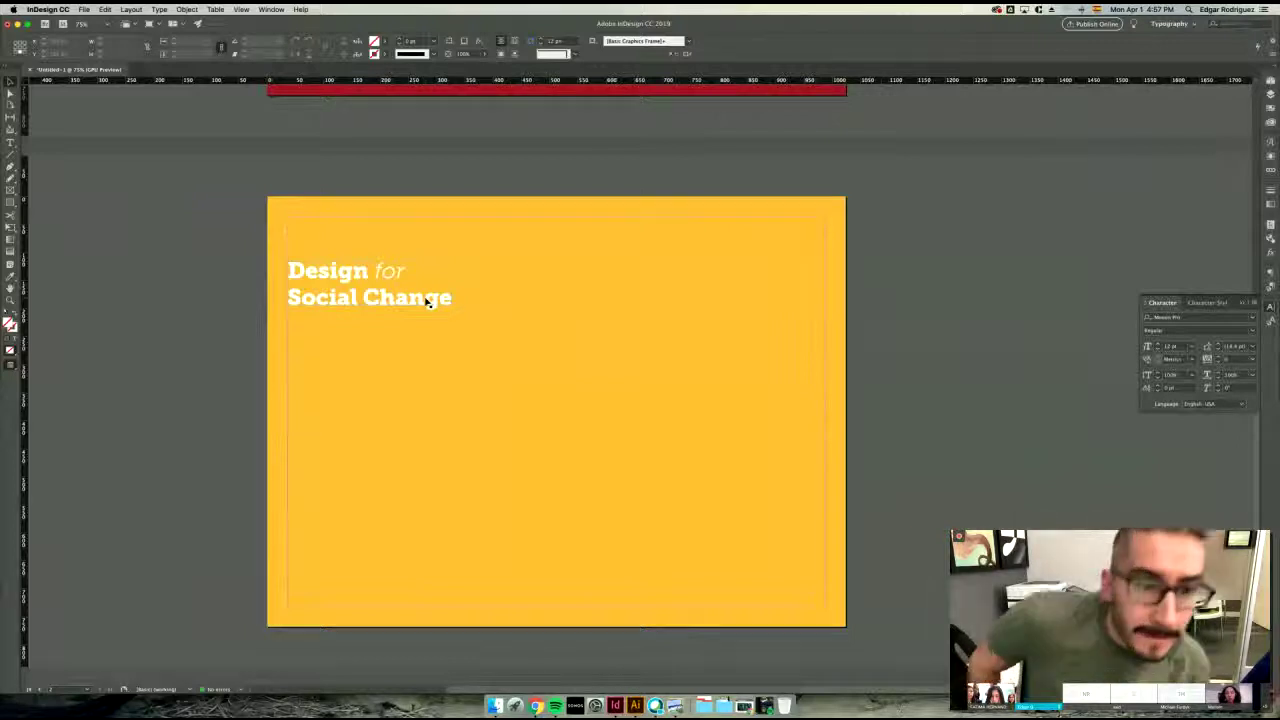
{"action": "left_click_drag", "start_coordinate": [431, 290], "coordinate": [458, 301]}
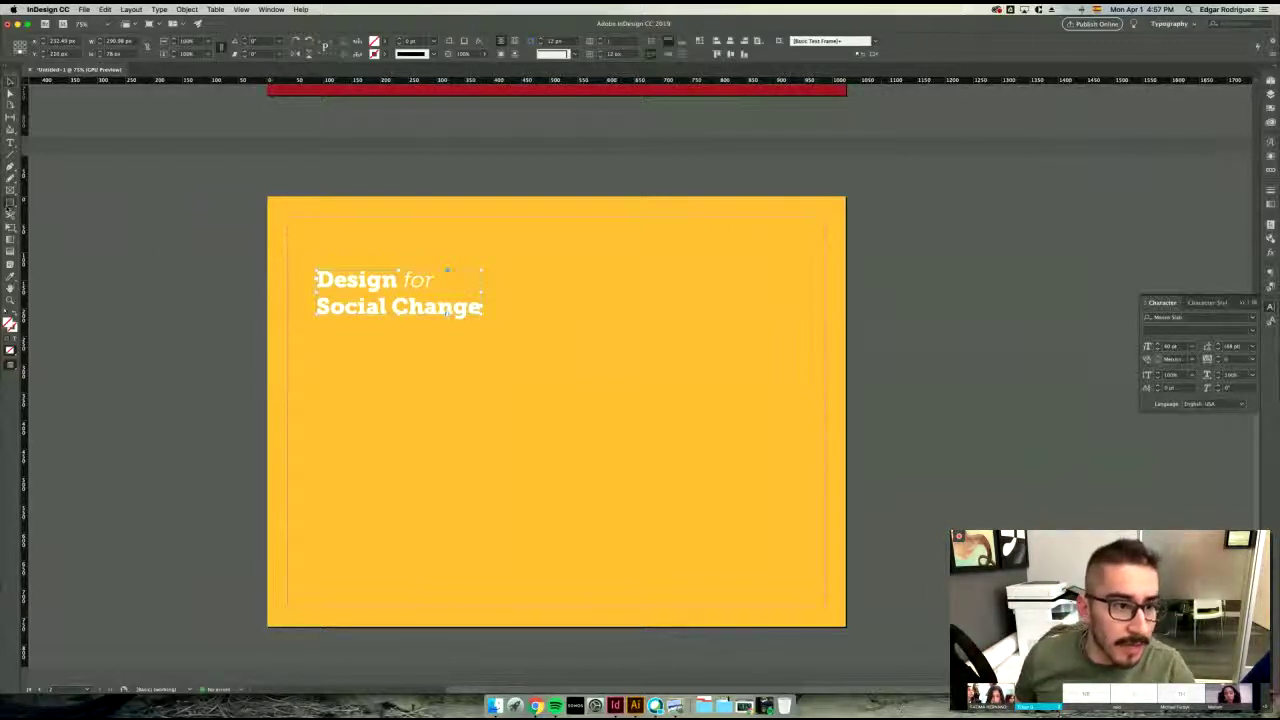
- Draw a thin horizontal bar about 80 px wide from the left margin above the title and fill it with [Paper]
{"action": "left_click_drag", "start_coordinate": [287, 240], "coordinate": [334, 240]}
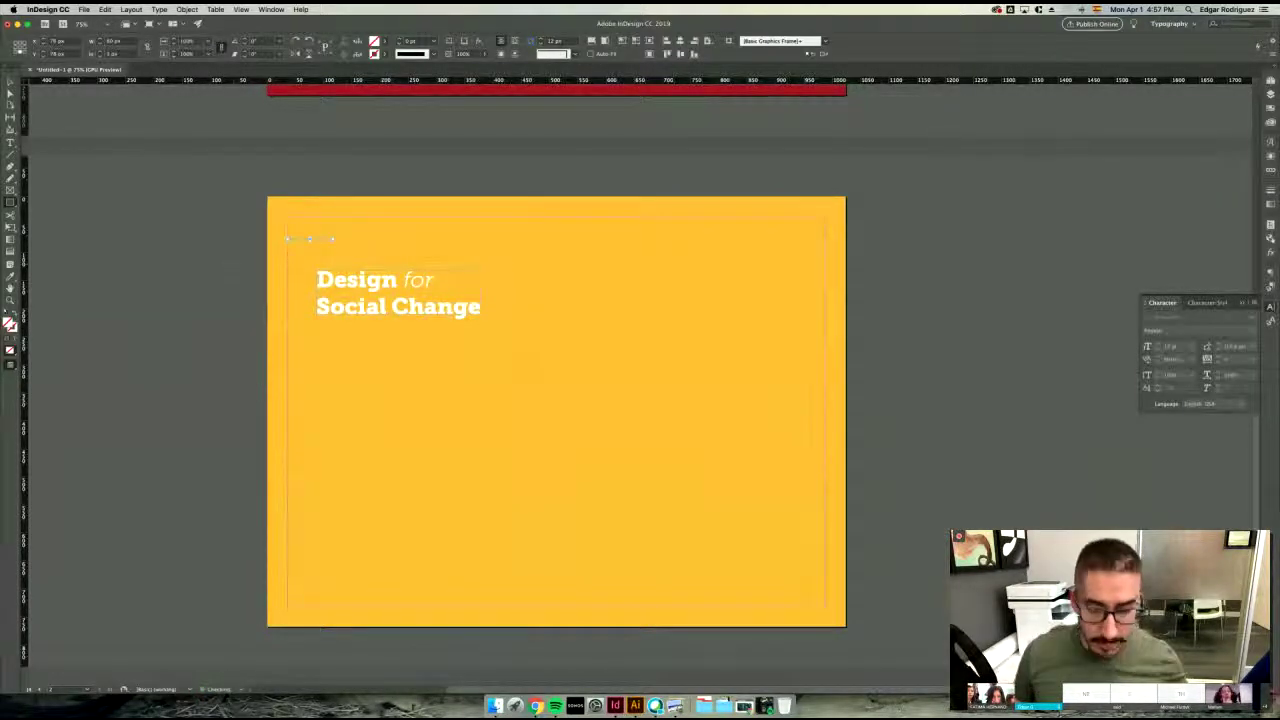
{"action": "key", "text": "v"}
{"action": "left_click", "coordinate": [1270, 108]}
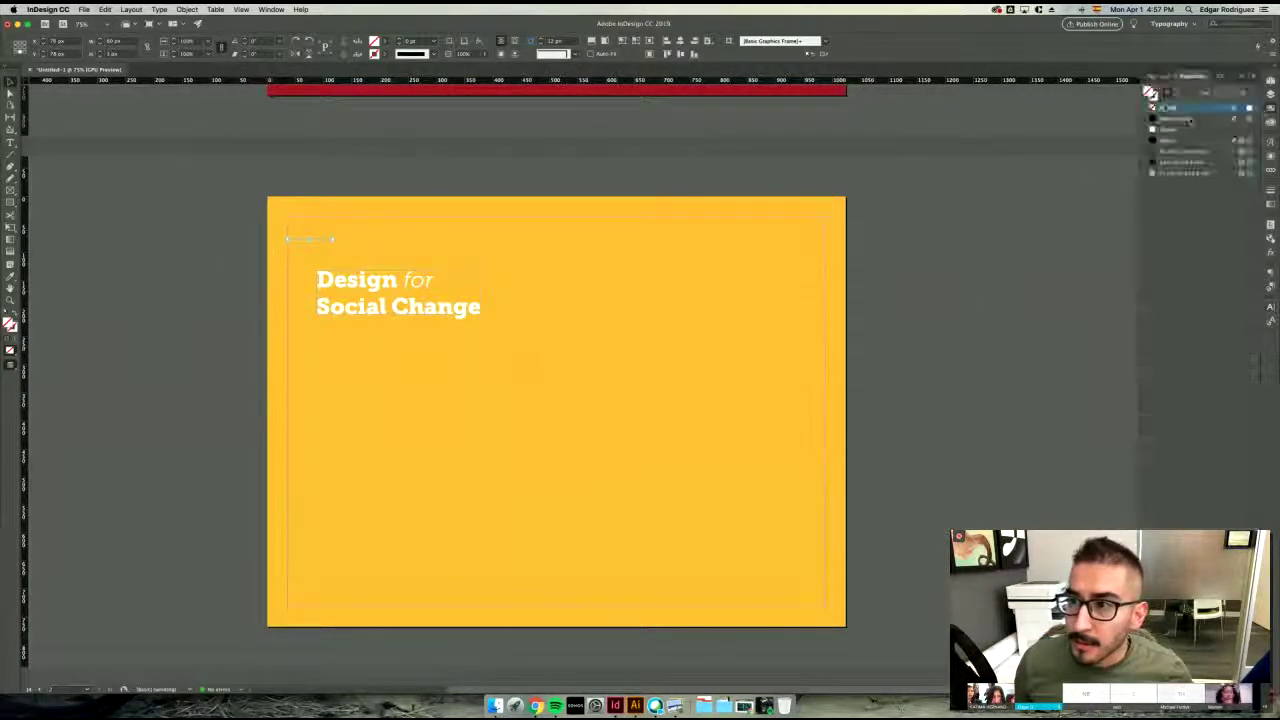
{"action": "left_click", "coordinate": [1168, 130]}
{"action": "left_click", "coordinate": [695, 296]}
- Draw a square graphic frame about 177 × 177 px below the title
{"action": "scroll", "coordinate": [694, 295], "scroll_direction": "left", "scroll_amount": 3}
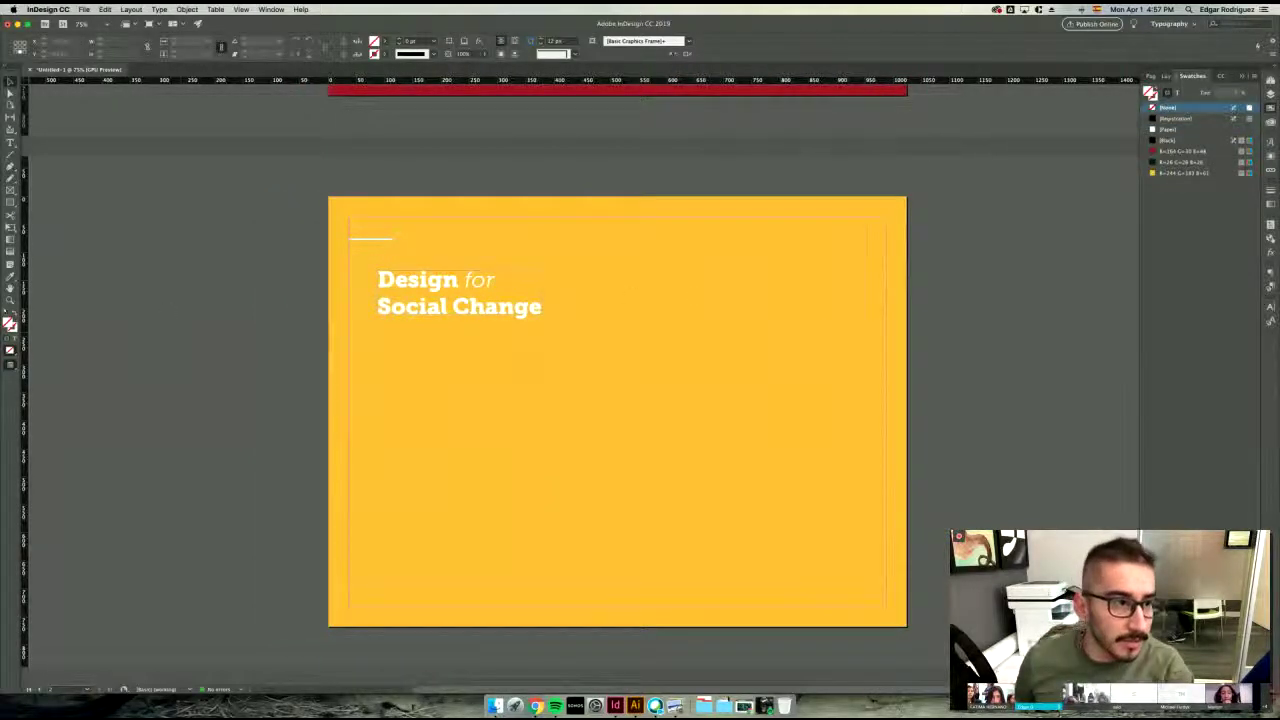
{"action": "left_click", "coordinate": [11, 191]}
{"action": "left_click_drag", "start_coordinate": [417, 366], "coordinate": [517, 466]}
{"action": "key", "text": "v"}
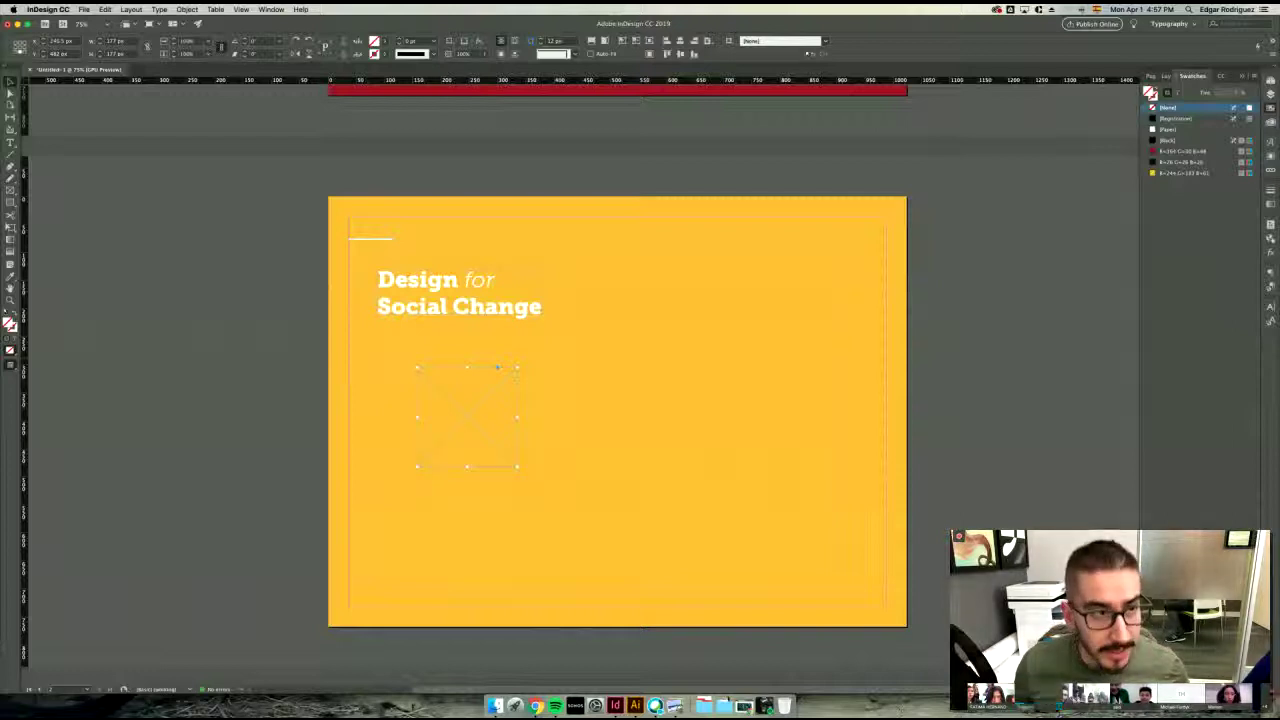
- Place graphic_assets.ai from the Links folder into the square frame, cropped to Bounding Box (Visible Layers Only) with a transparent background
{"action": "left_click", "coordinate": [84, 8]}
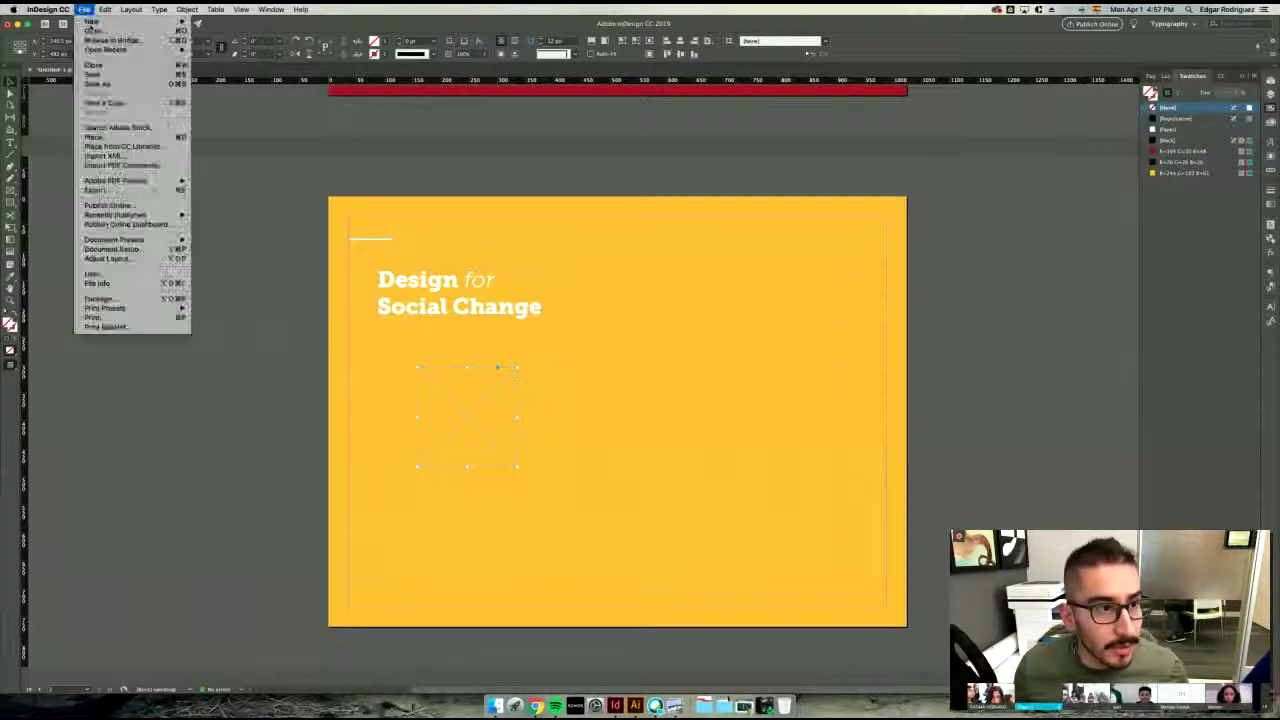
{"action": "left_click", "coordinate": [123, 140]}
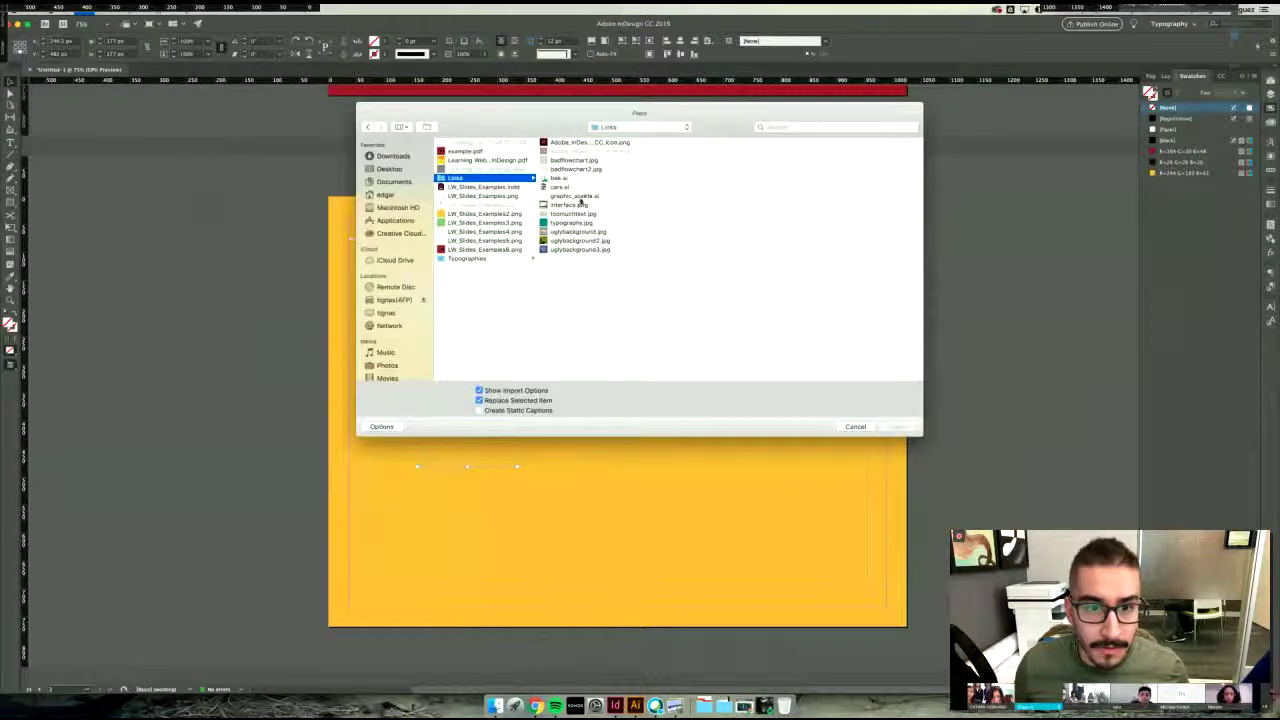
{"action": "left_click", "coordinate": [578, 196]}
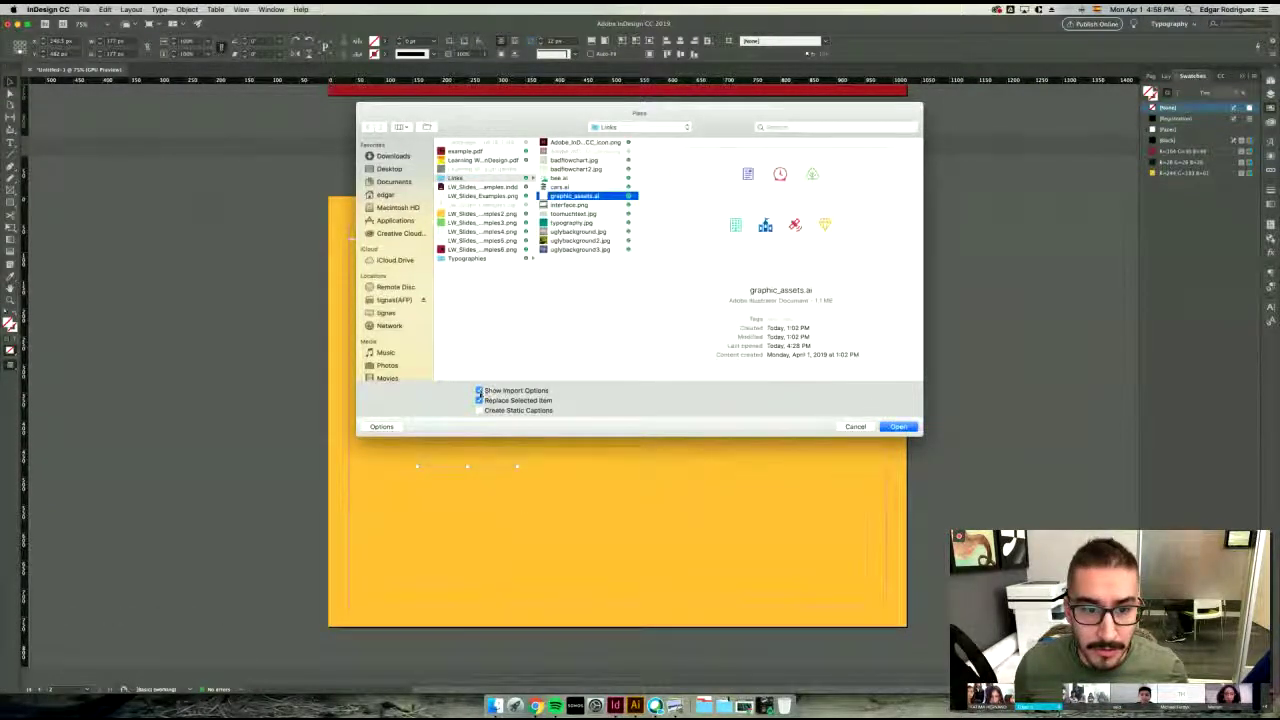
{"action": "left_click", "coordinate": [898, 426]}
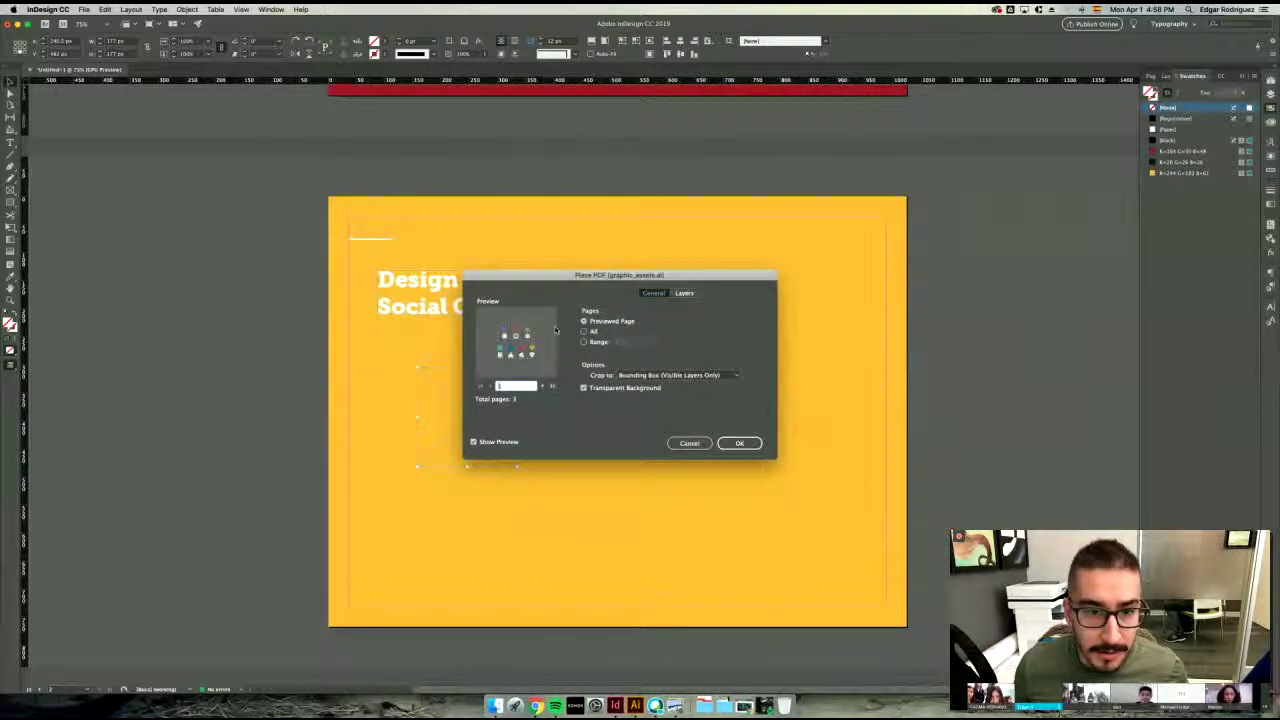
{"action": "left_click", "coordinate": [752, 447]}
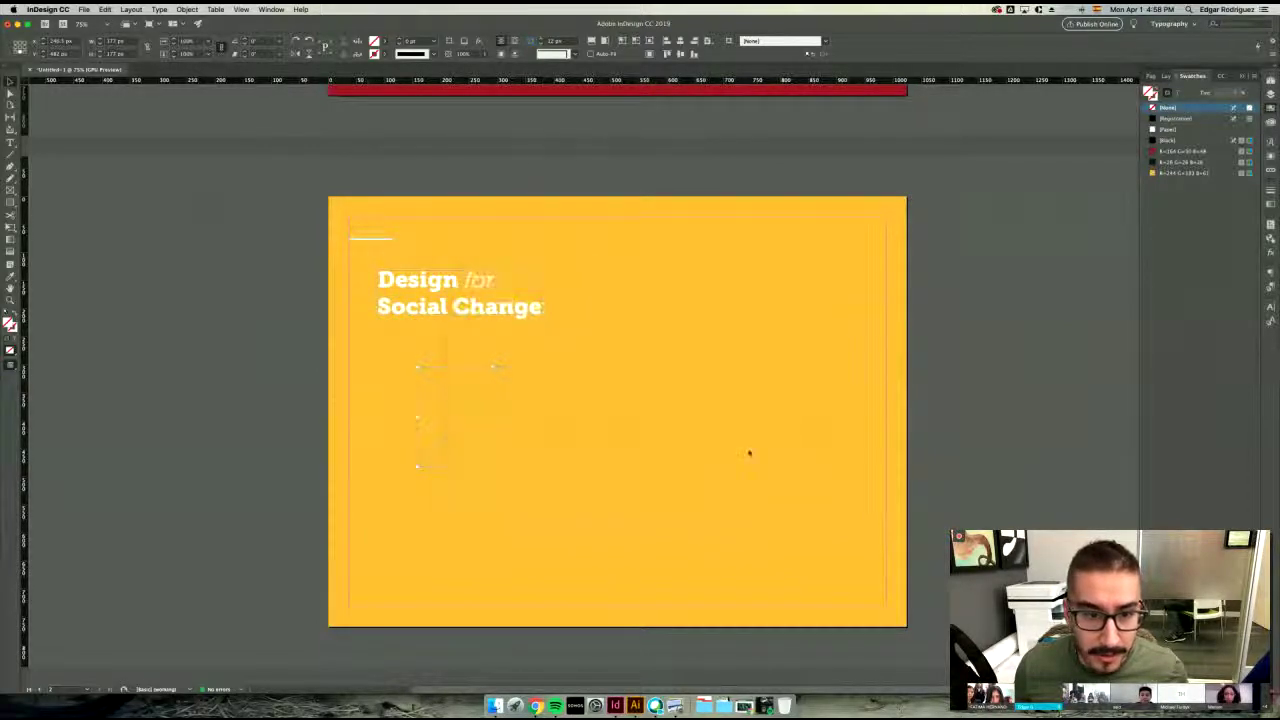
- Shift the placed artwork inside the square frame until the white document icon sits near the frame's centre
{"action": "left_click", "coordinate": [467, 416]}
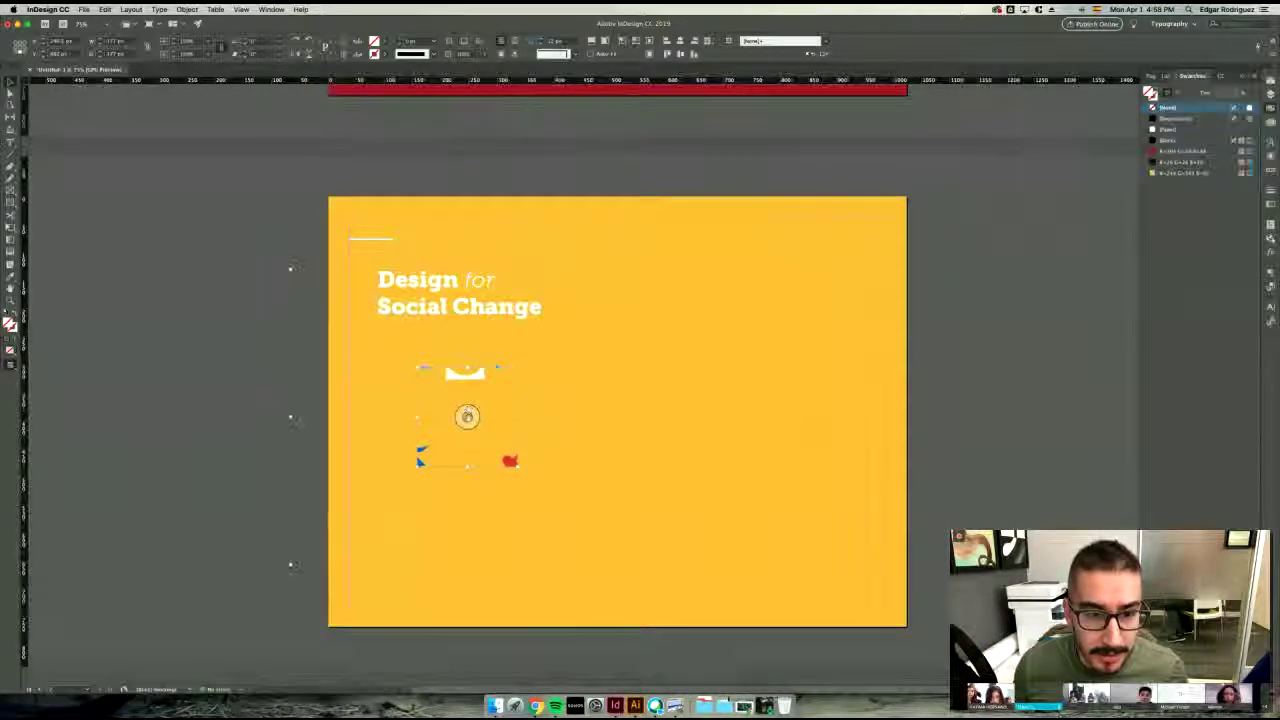
{"action": "left_click_drag", "start_coordinate": [467, 416], "coordinate": [561, 464]}
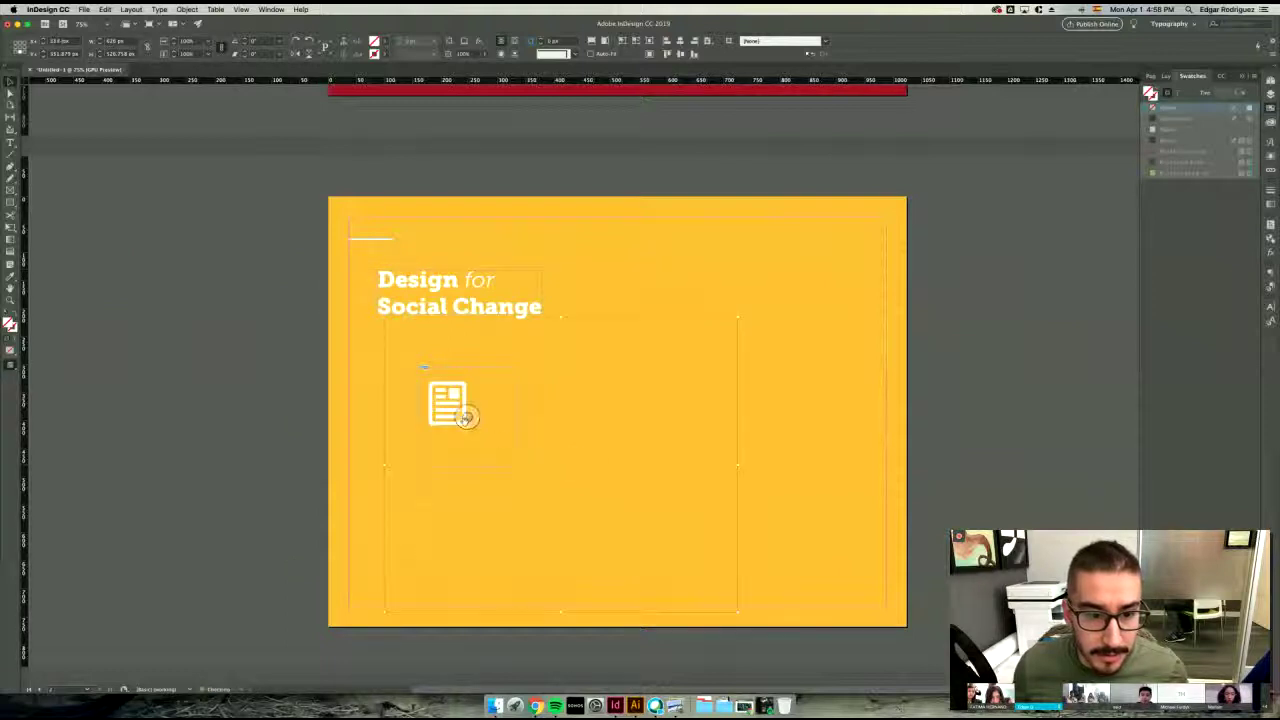
{"action": "mouse_move", "coordinate": [470, 420]}
{"action": "left_mouse_down"}
{"action": "mouse_move", "coordinate": [484, 426]}
{"action": "mouse_move", "coordinate": [468, 446]}
{"action": "mouse_move", "coordinate": [466, 386]}
{"action": "mouse_move", "coordinate": [467, 411]}
{"action": "left_mouse_up"}
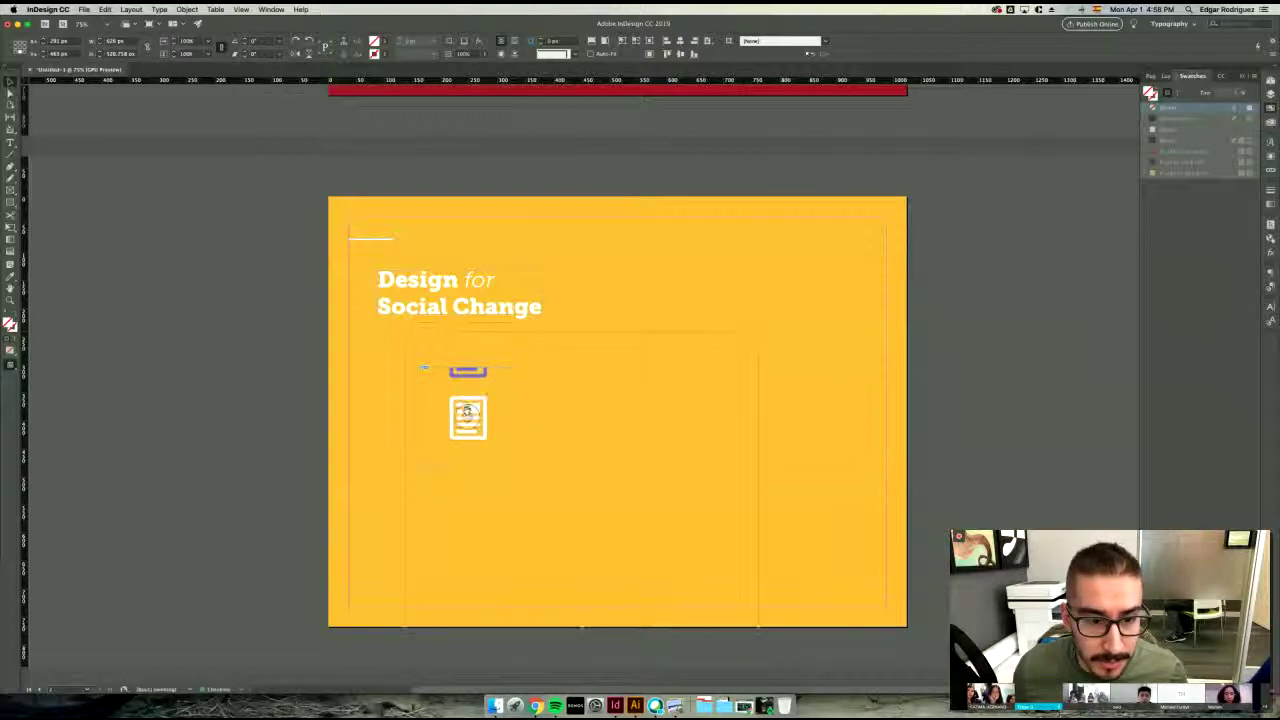
- Scale the artwork inside the frame to about 112% and nudge it to keep the document icon within the frame
{"action": "left_click_drag", "start_coordinate": [758, 331], "coordinate": [795, 294]}
{"action": "key", "text": "shift+Left"}
{"action": "key", "text": "shift+Left"}
{"action": "key", "text": "shift+Down"}
{"action": "key", "text": "shift+Down"}
{"action": "key", "text": "shift+Down"}
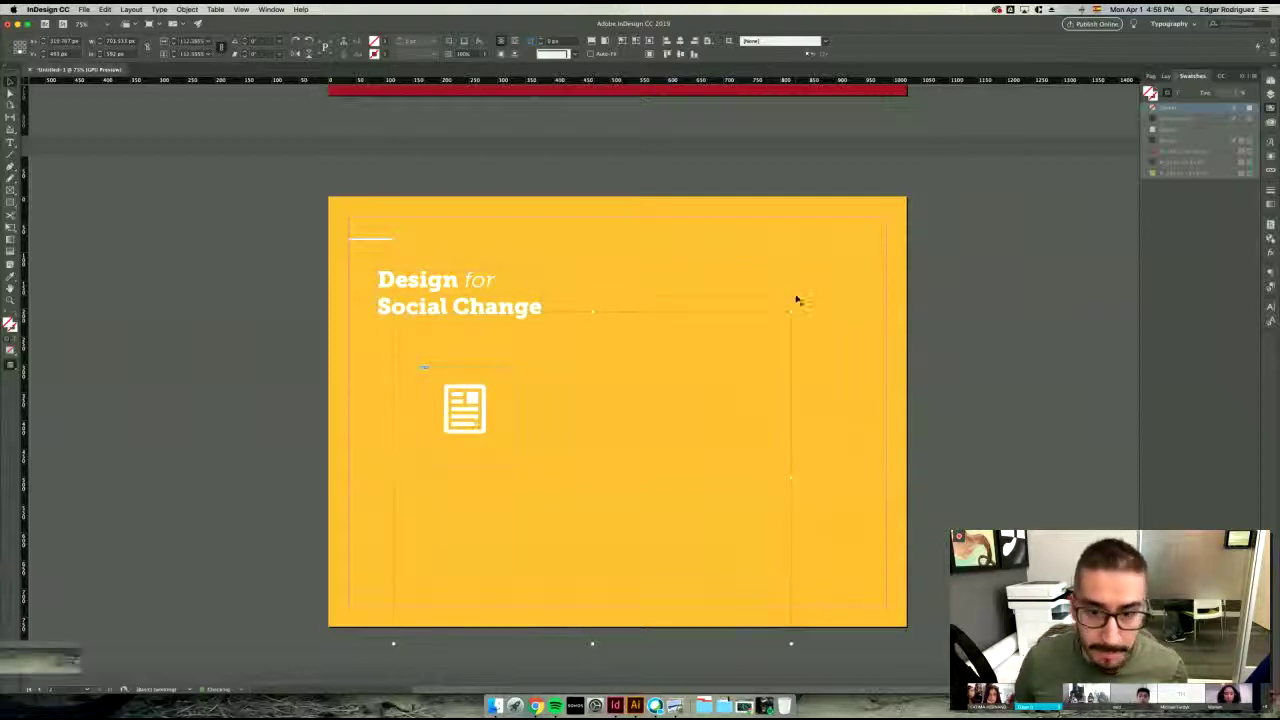
{"action": "left_click", "coordinate": [977, 391]}
- Crop the square frame around the document icon to about 127 × 127 px, keeping the artwork's scale
{"action": "scroll", "coordinate": [452, 425], "scroll_direction": "up", "scroll_amount": 2}
{"action": "left_click", "coordinate": [526, 446]}
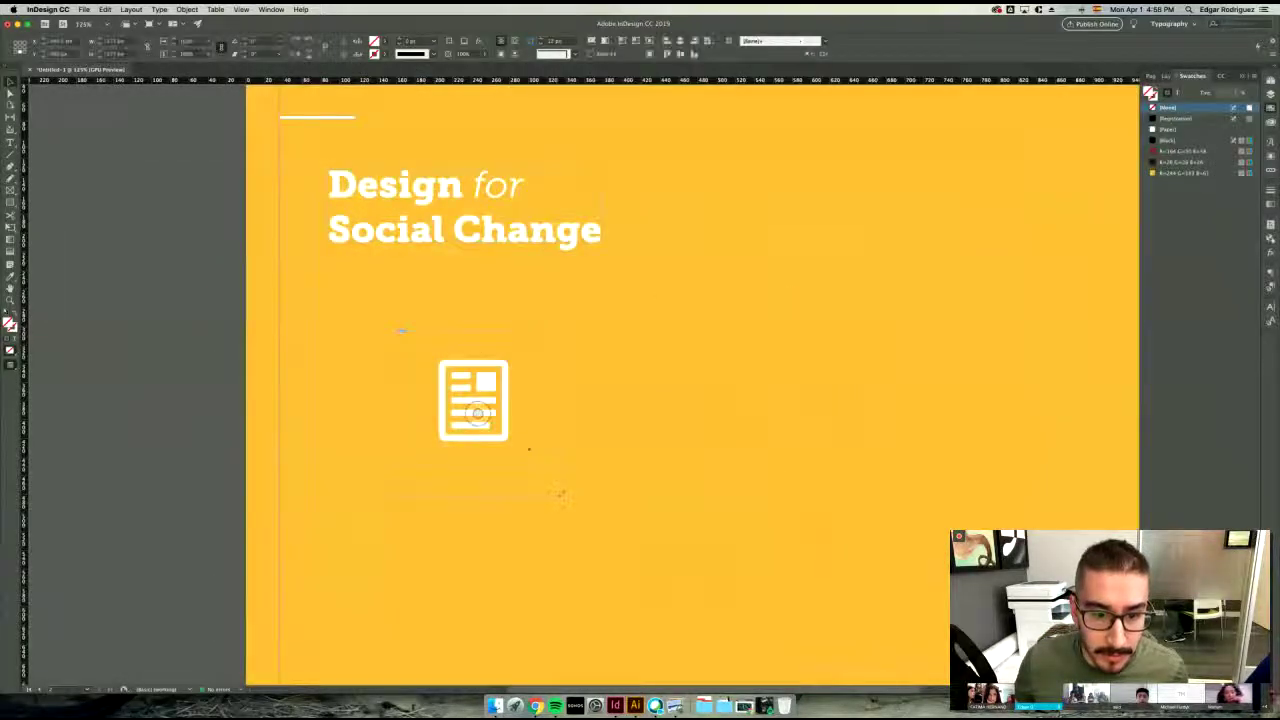
{"action": "left_click_drag", "start_coordinate": [561, 496], "coordinate": [527, 462]}
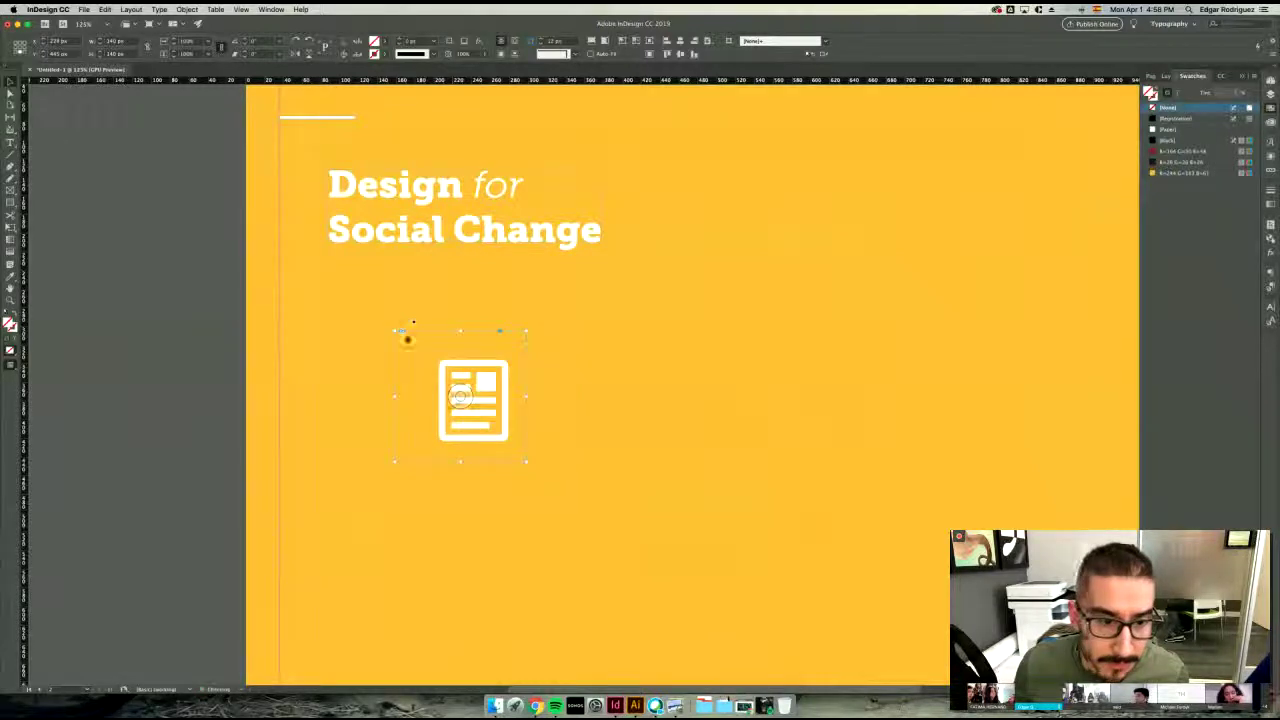
{"action": "left_click_drag", "start_coordinate": [395, 330], "coordinate": [407, 343]}
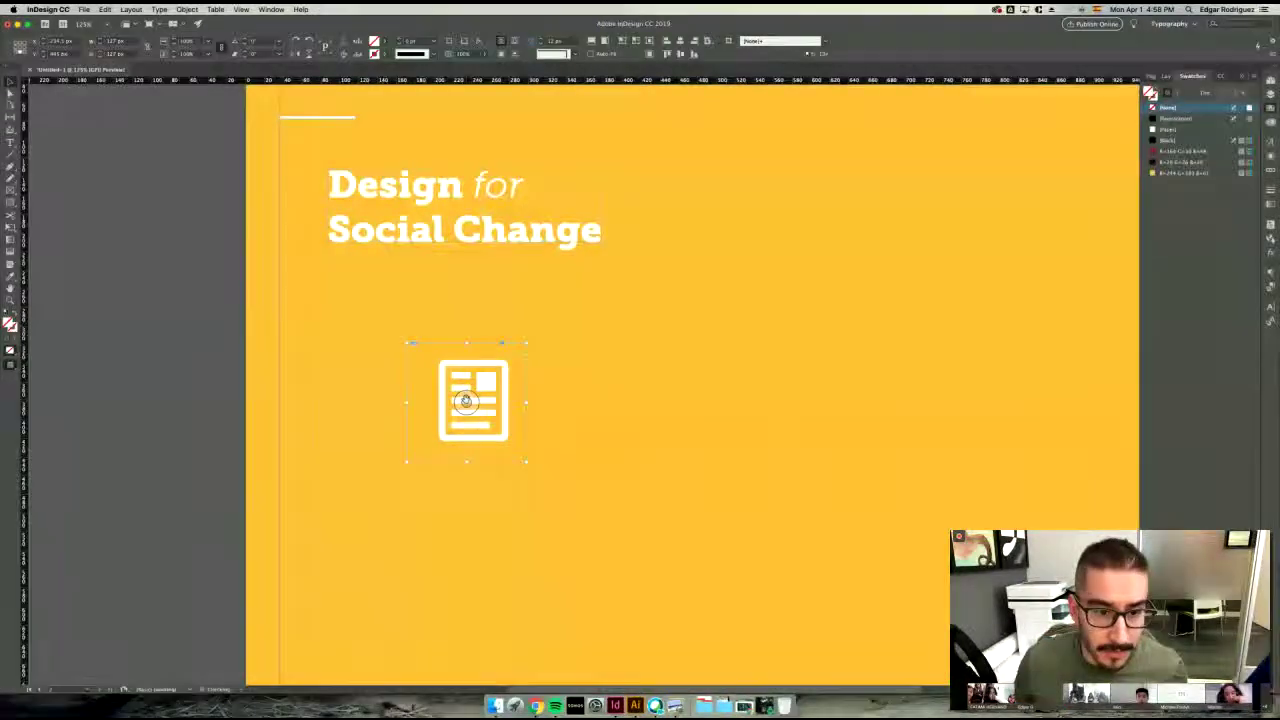
- Nudge the artwork slightly left and down inside the cropped frame to centre the document icon
{"action": "key", "text": "Left"}
{"action": "key", "text": "Left"}
{"action": "key", "text": "Left"}
{"action": "key", "text": "Left"}
{"action": "key", "text": "Left"}
{"action": "key", "text": "Left"}
{"action": "key", "text": "Left"}
{"action": "key", "text": "Down"}
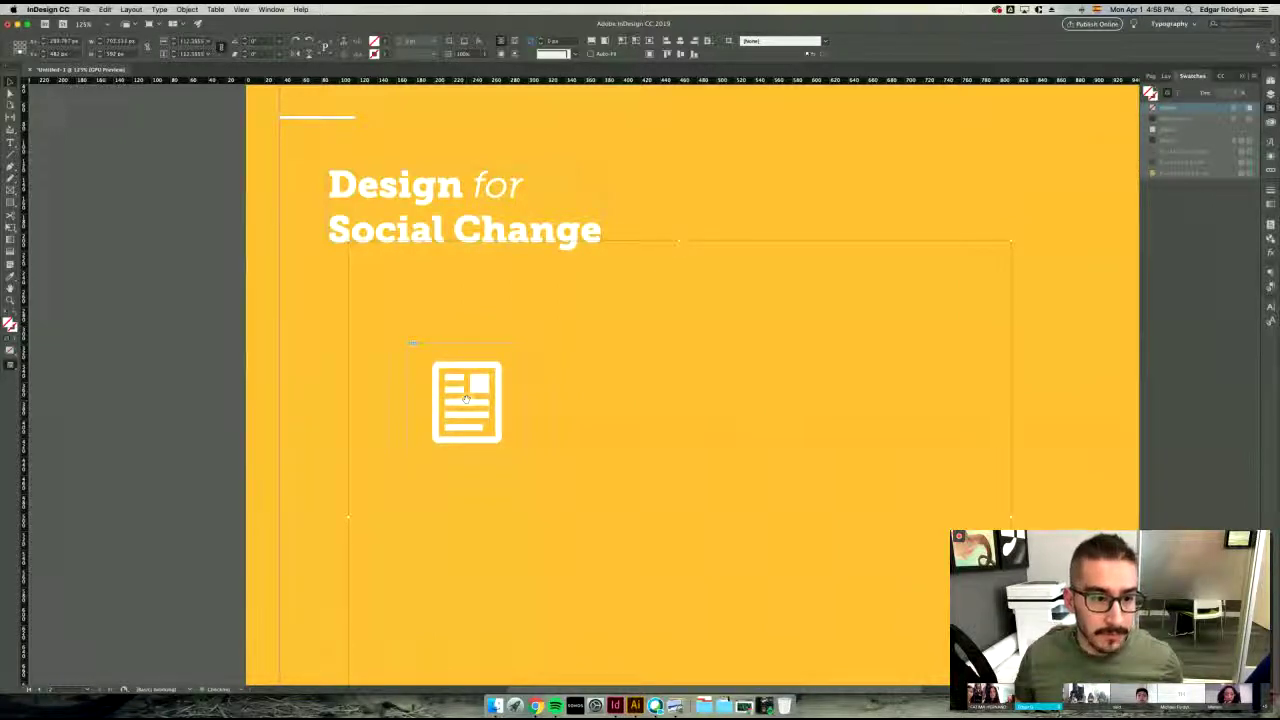